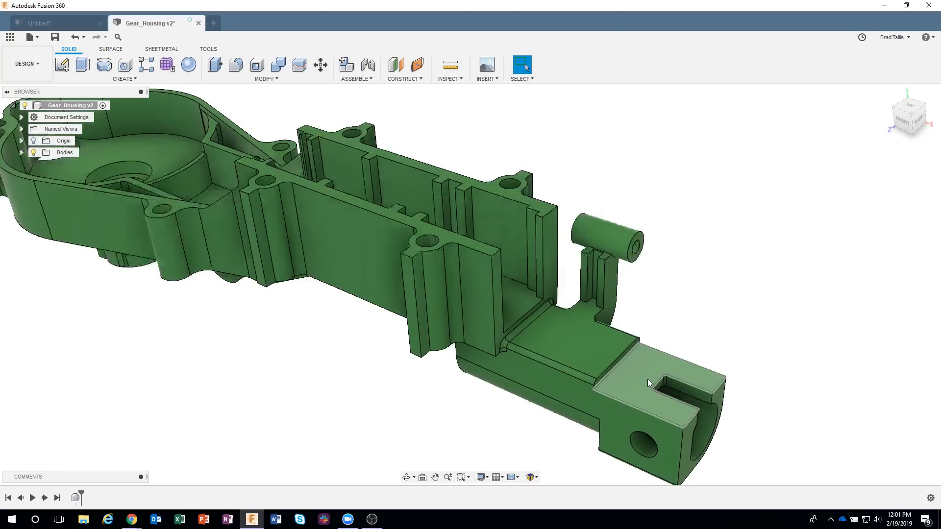
Examine the flat top face of the slotted end and the round surface of the cylindrical boss on the gear housing
click(645, 368)
right_click(645, 369)
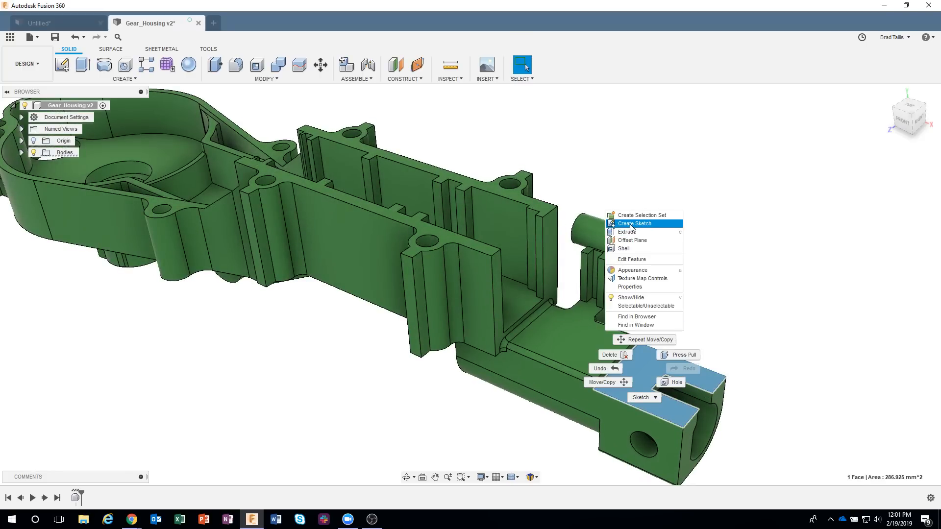
click(606, 167)
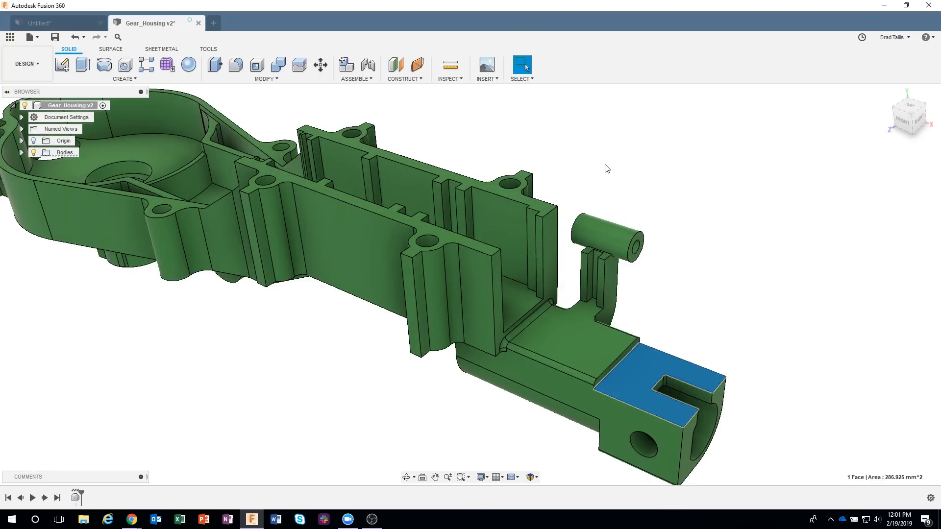
shift+middle_drag(606, 167, 561, 322)
click(657, 191)
scroll(560, 322, up, 5)
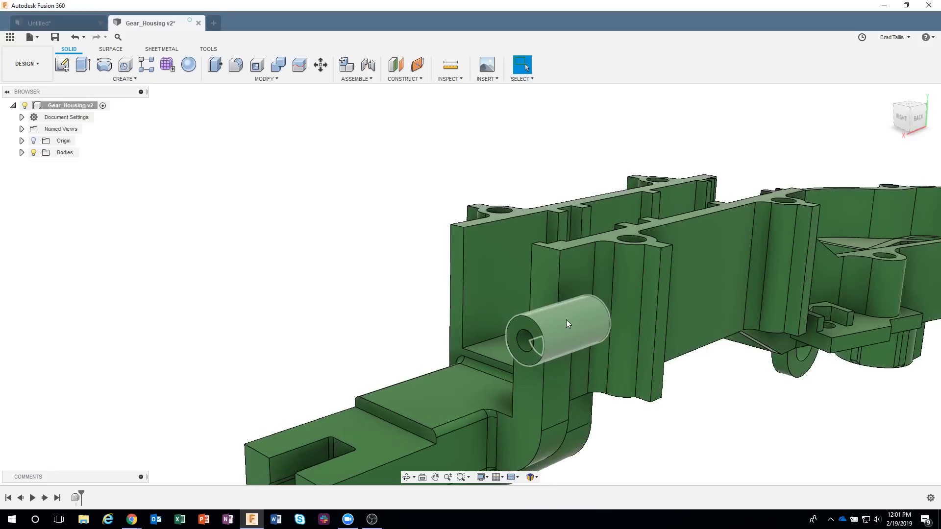
scroll(600, 319, up, 1)
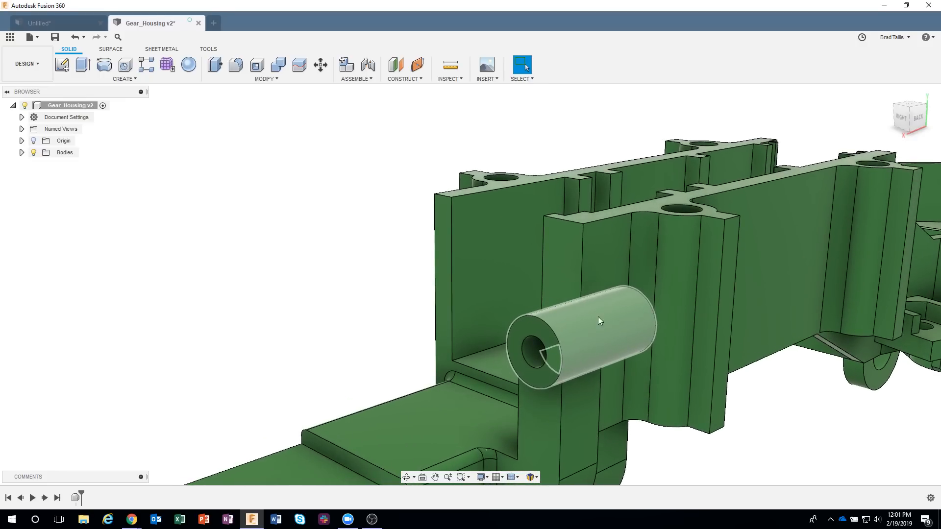
shift+middle_drag(624, 317, 632, 297)
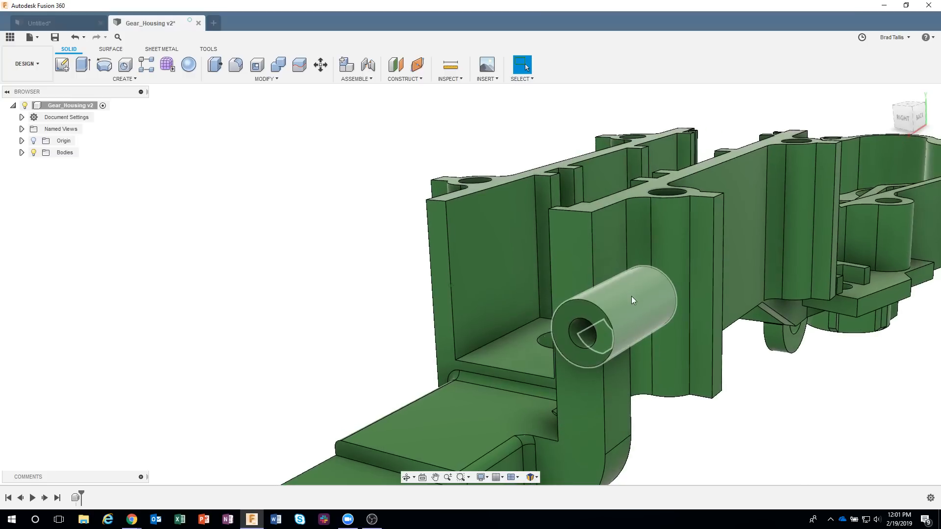
Create an offset construction plane at -8 mm from the top face of the housing's outer side wall
click(399, 79)
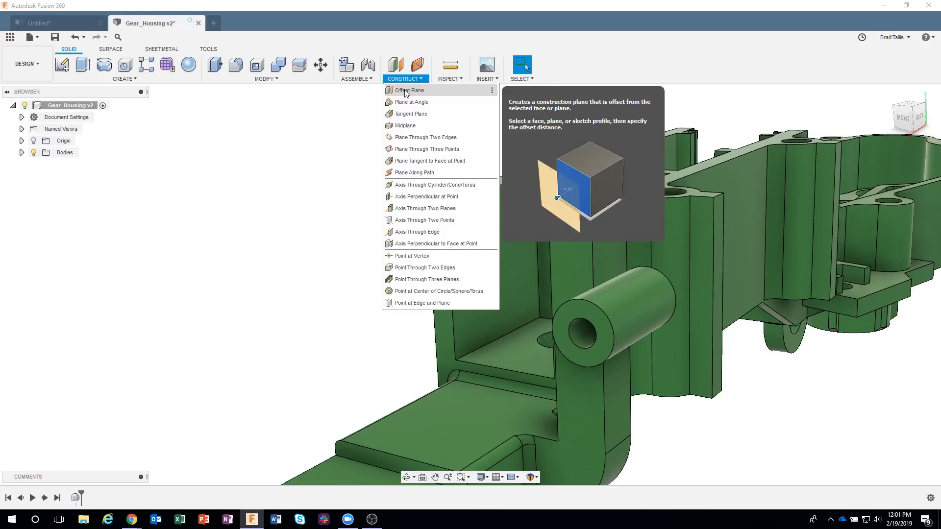
click(405, 91)
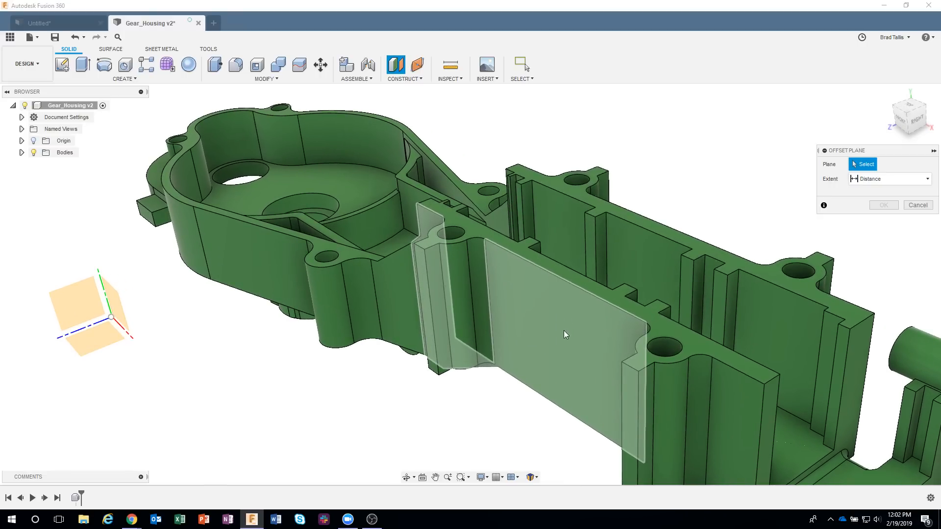
click(577, 281)
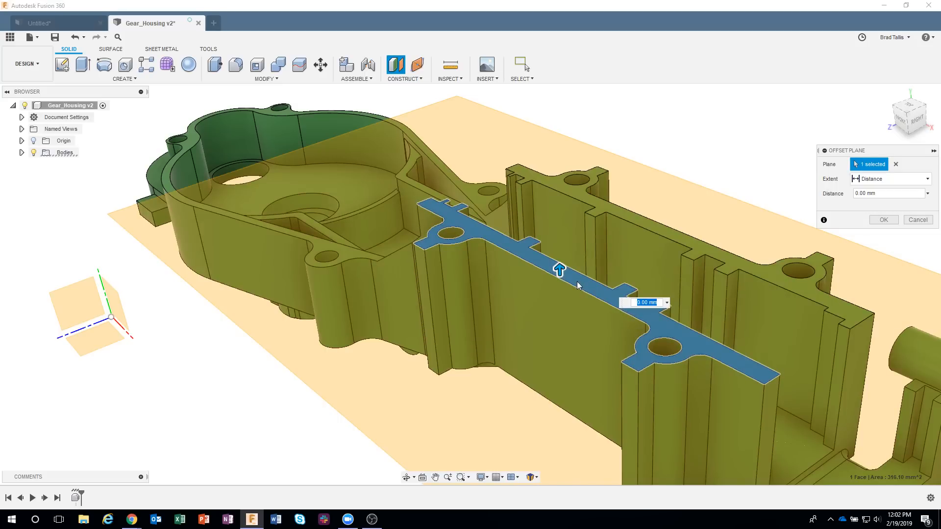
drag(559, 269, 562, 298)
text(-8)
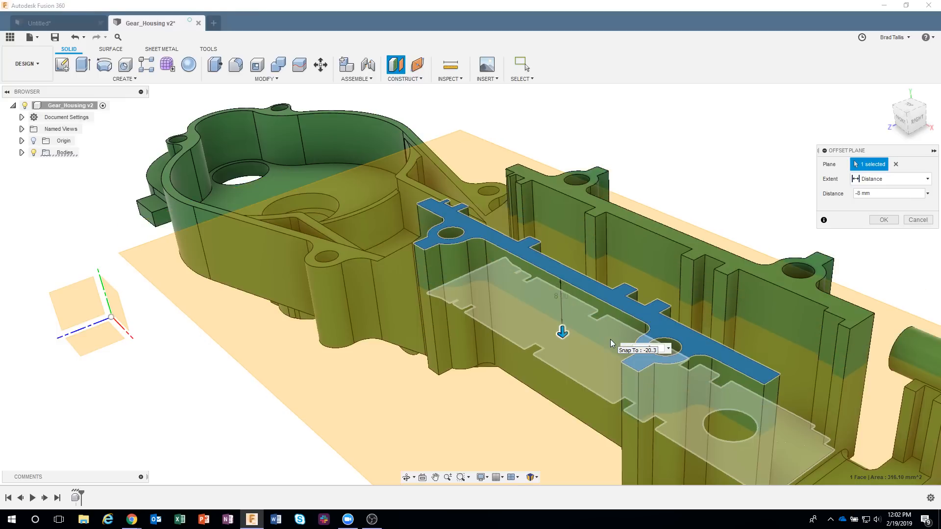
key(Return)
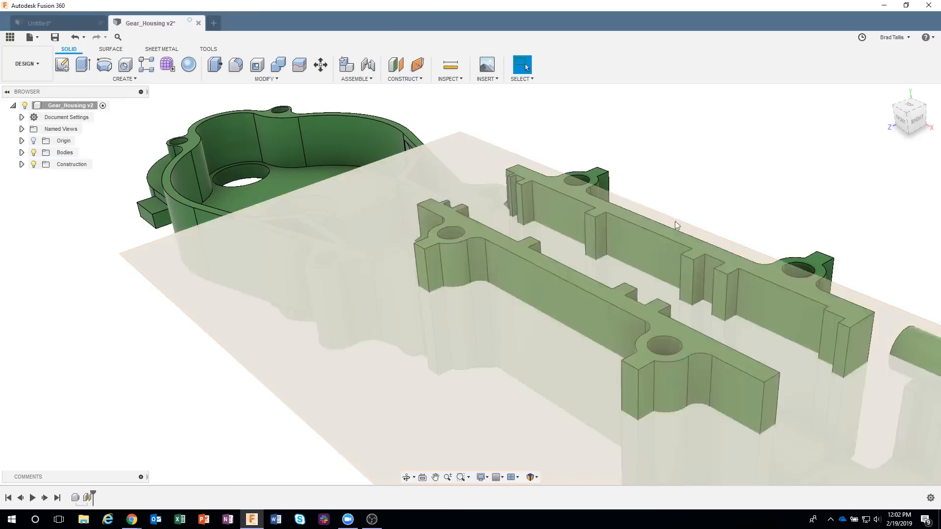
Sketch a trapezoid on the offset plane against the side wall between the two screw bosses, with an outer edge about 10.4 mm long
shift+middle_drag(718, 152, 718, 152)
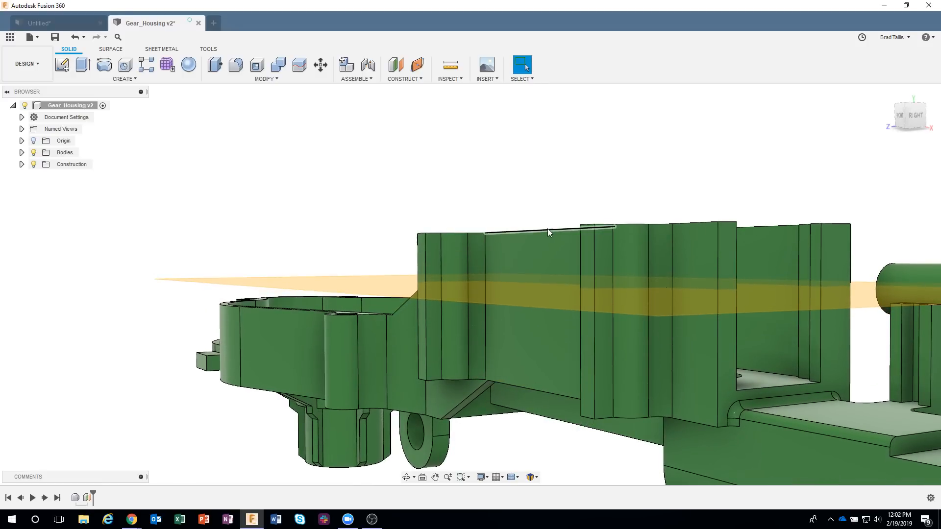
shift+middle_drag(513, 187, 493, 284)
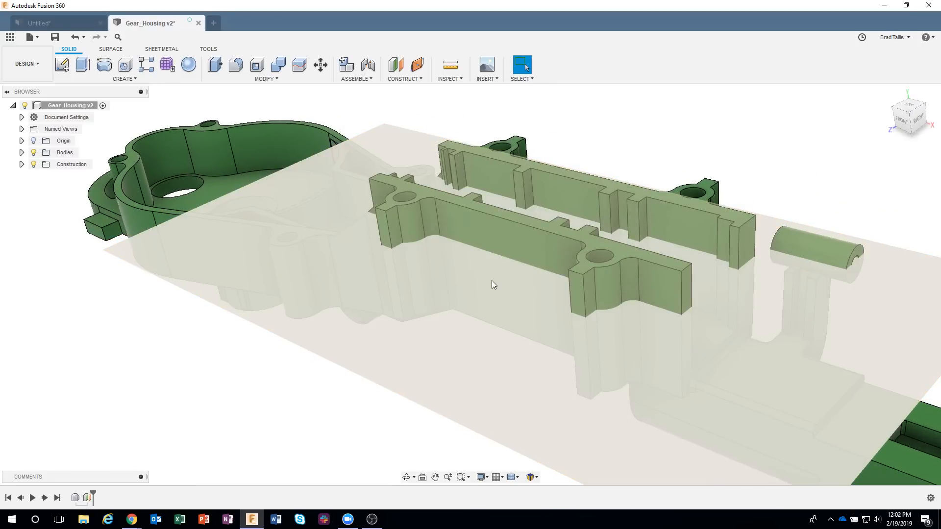
right_click(493, 281)
click(491, 329)
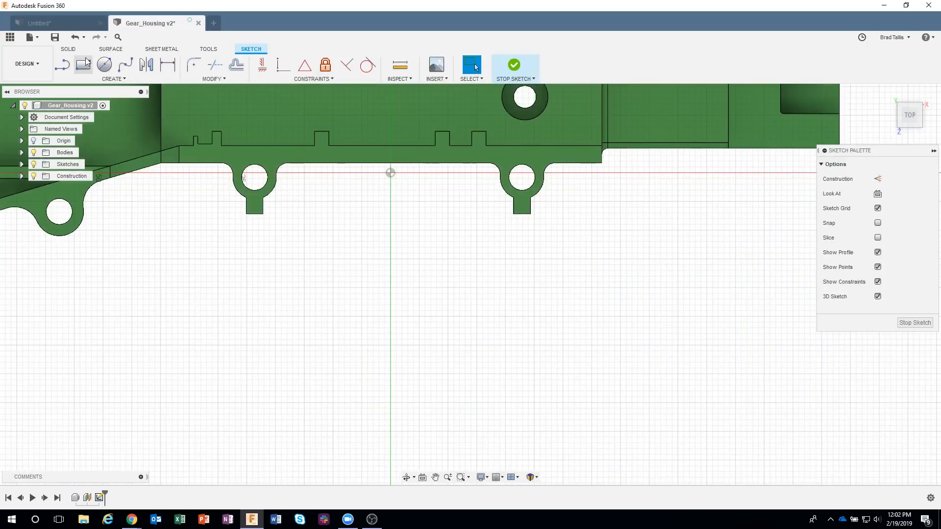
click(83, 64)
key(l)
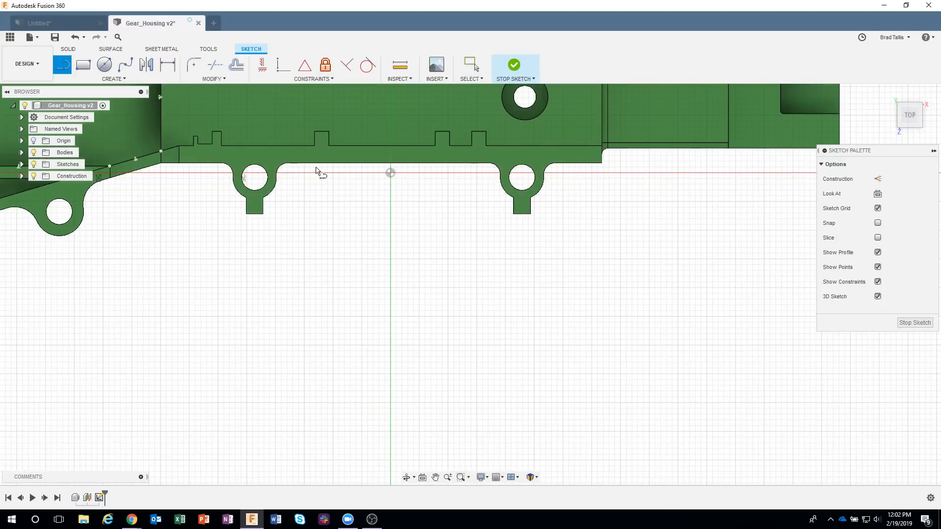
click(344, 163)
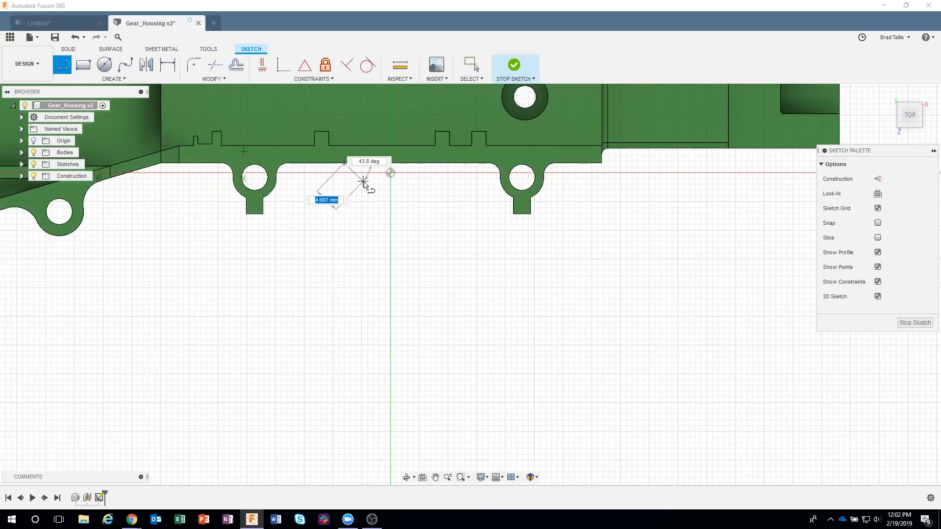
click(364, 184)
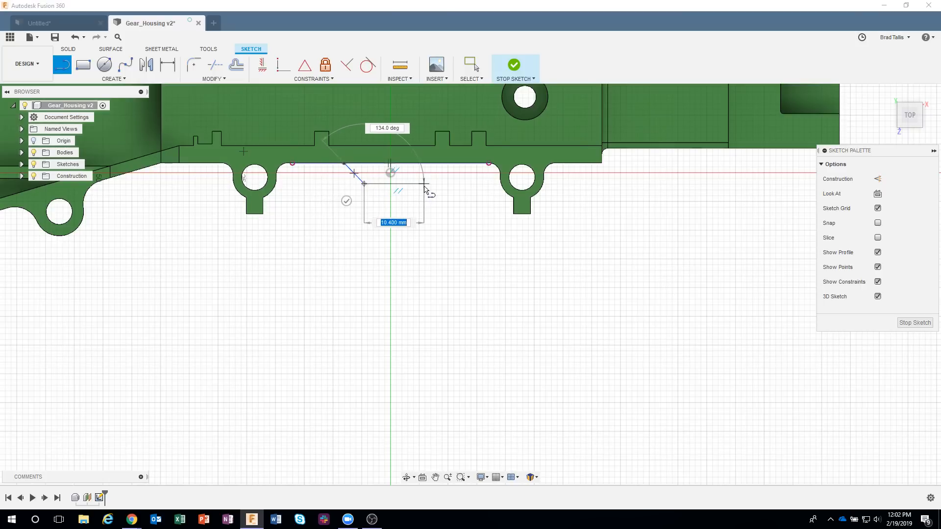
click(392, 182)
click(424, 184)
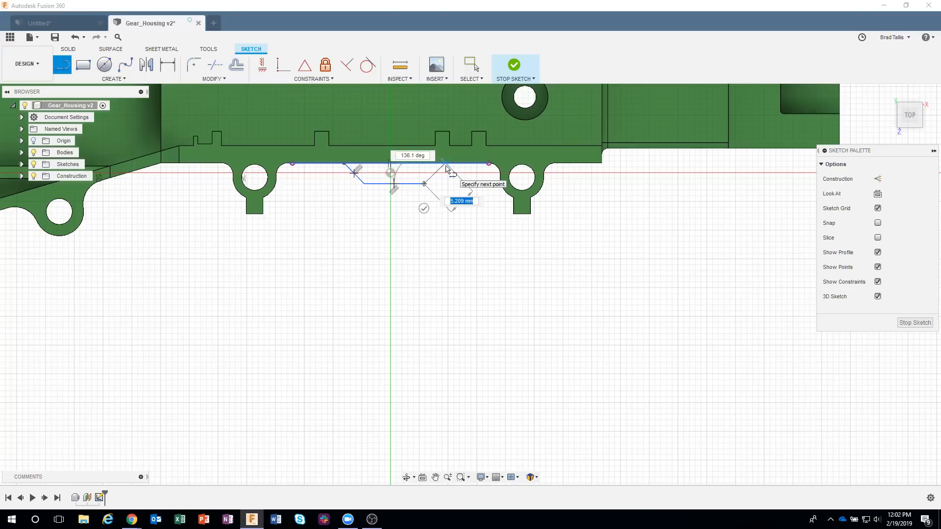
click(441, 165)
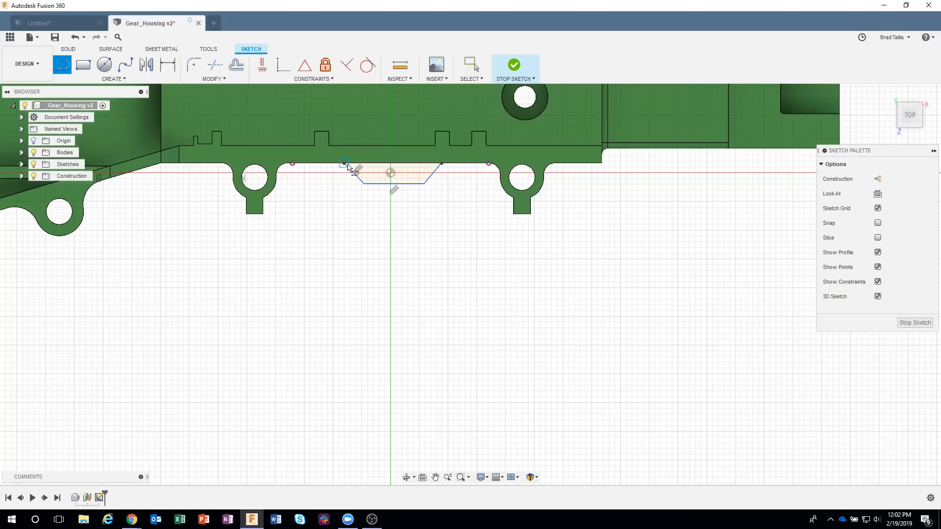
click(512, 65)
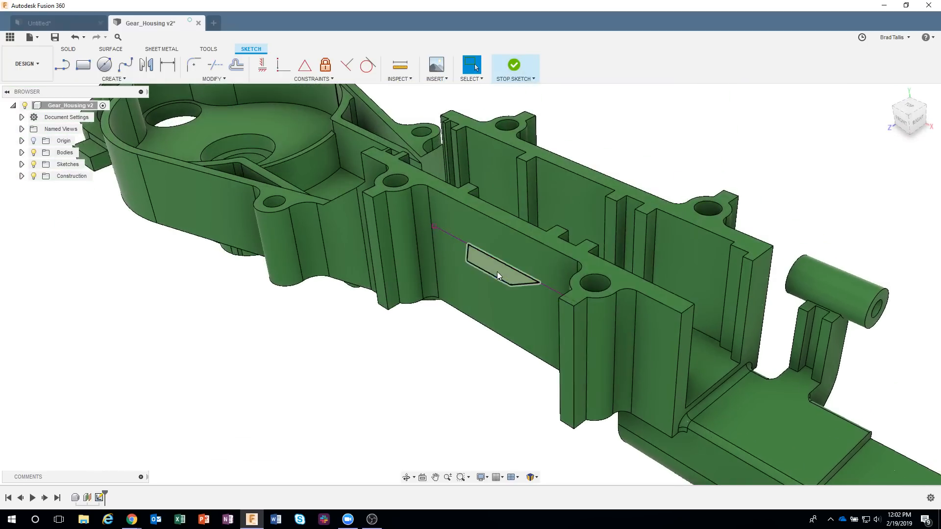
Extrude the trapezoid profile about 3.6 mm downward along the side wall and join it to the housing
right_click(497, 271)
click(498, 315)
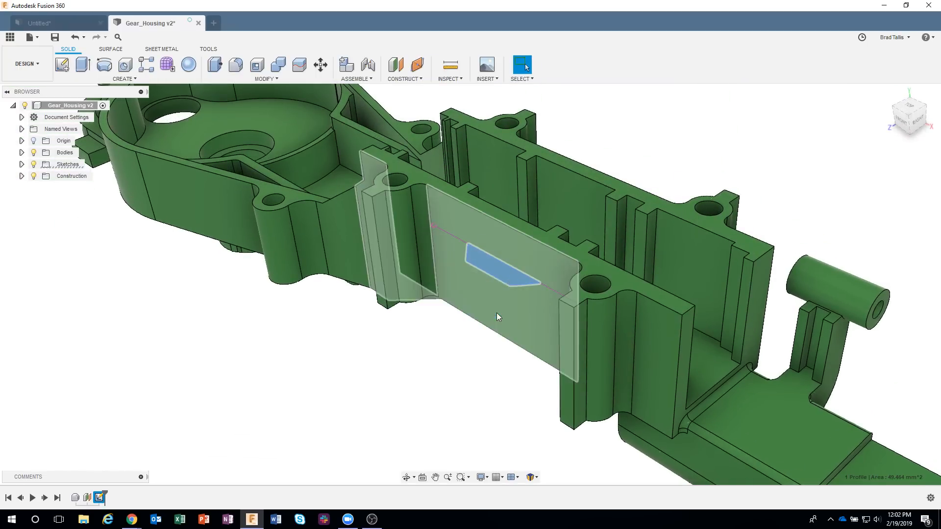
drag(493, 265, 493, 281)
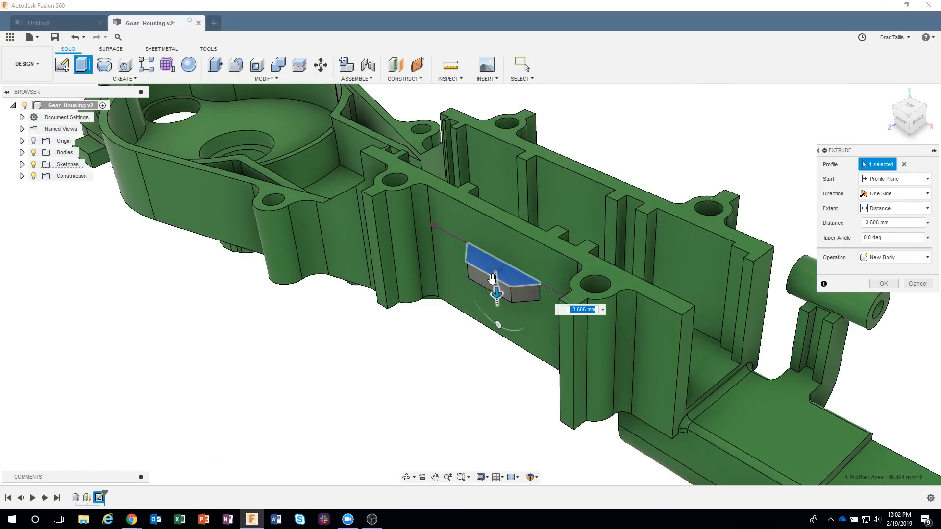
click(905, 257)
click(882, 268)
click(882, 283)
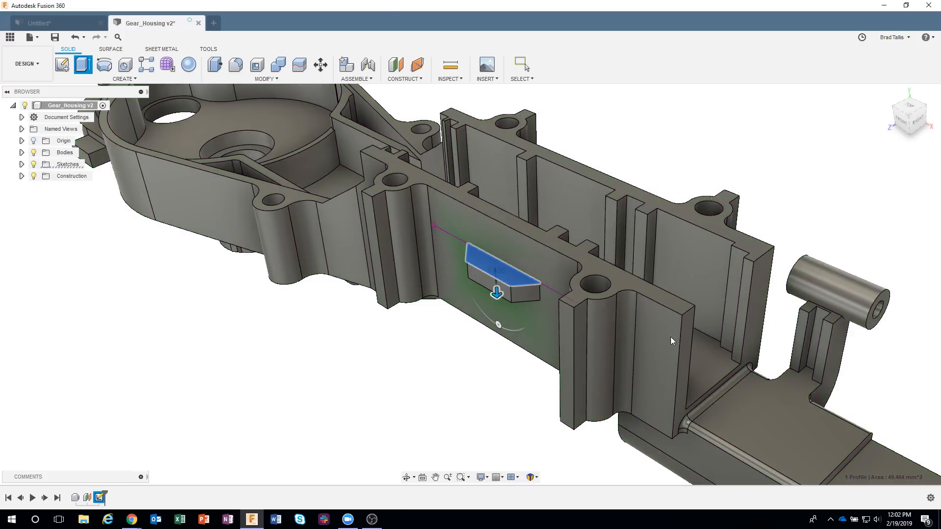
Inspect the extruded block on the housing wall and the tube with two side branches in the other open design
shift+middle_drag(375, 380, 460, 392)
scroll(504, 248, up, 3)
shift+middle_drag(504, 248, 517, 230)
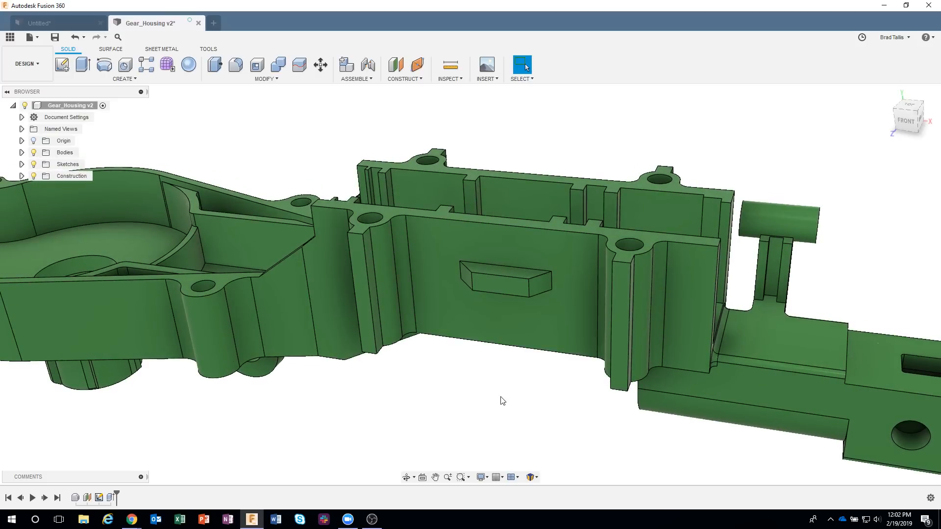
shift+middle_drag(501, 397, 458, 374)
scroll(455, 374, down, 2)
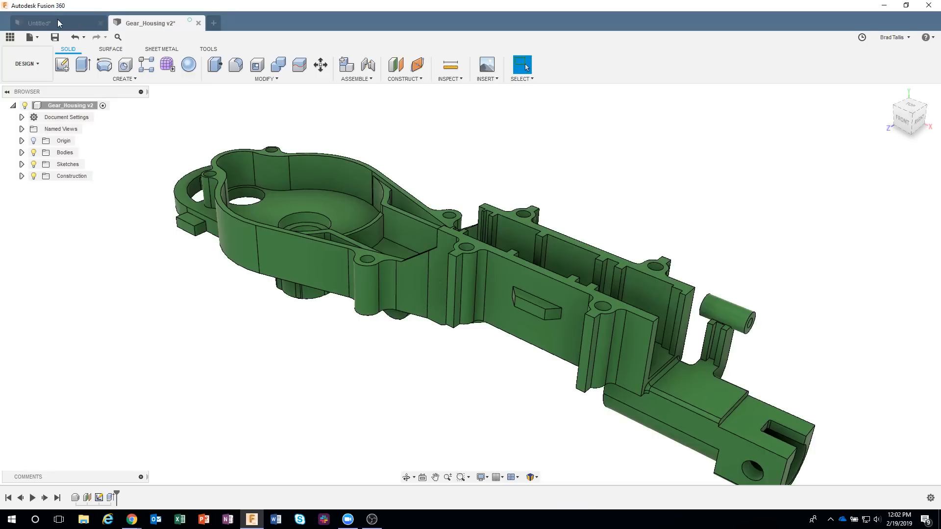
click(60, 21)
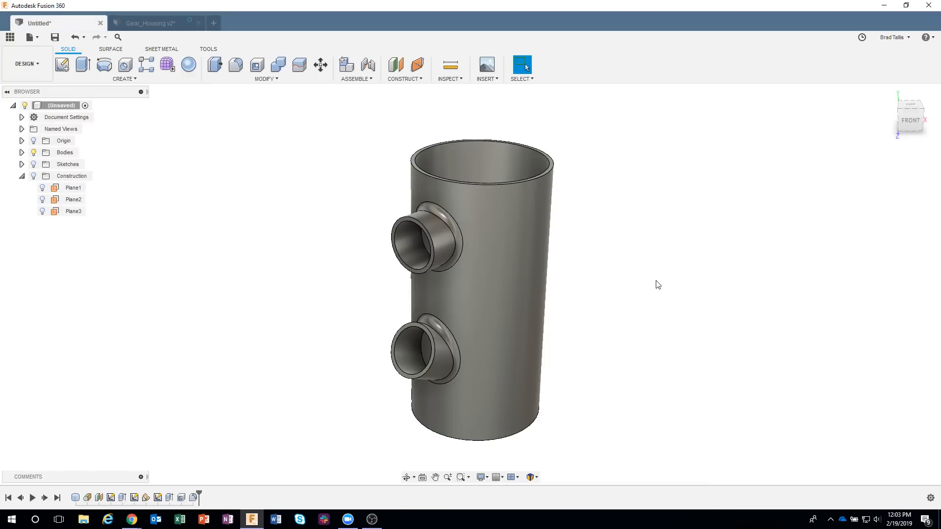
shift+middle_drag(655, 281, 588, 231)
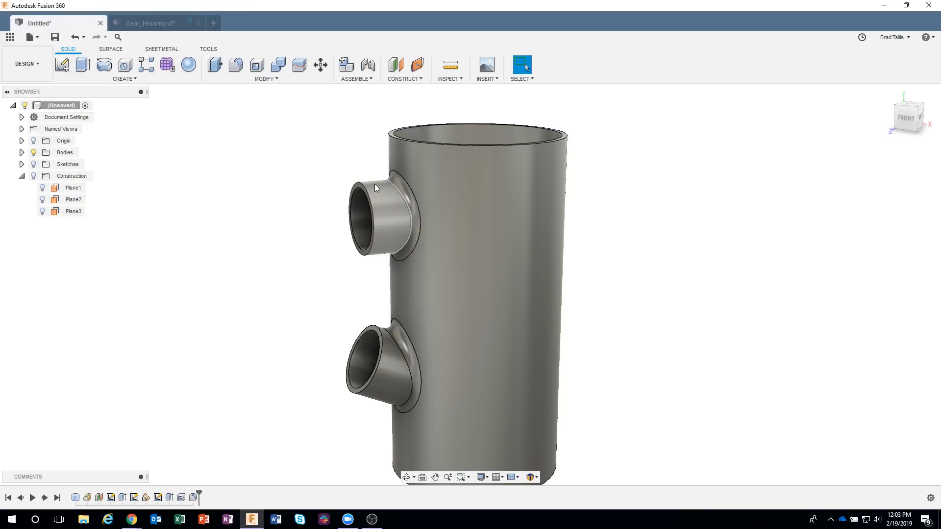
shift+middle_drag(304, 147, 213, 37)
Start a new design and create a cylinder centred on the origin, 50 mm in diameter and 100 mm high, as a new body
click(213, 23)
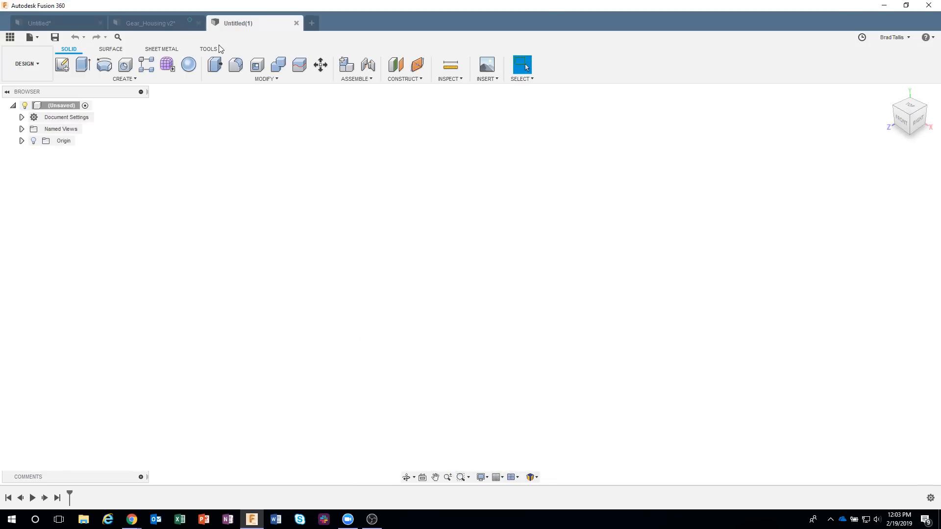
click(124, 78)
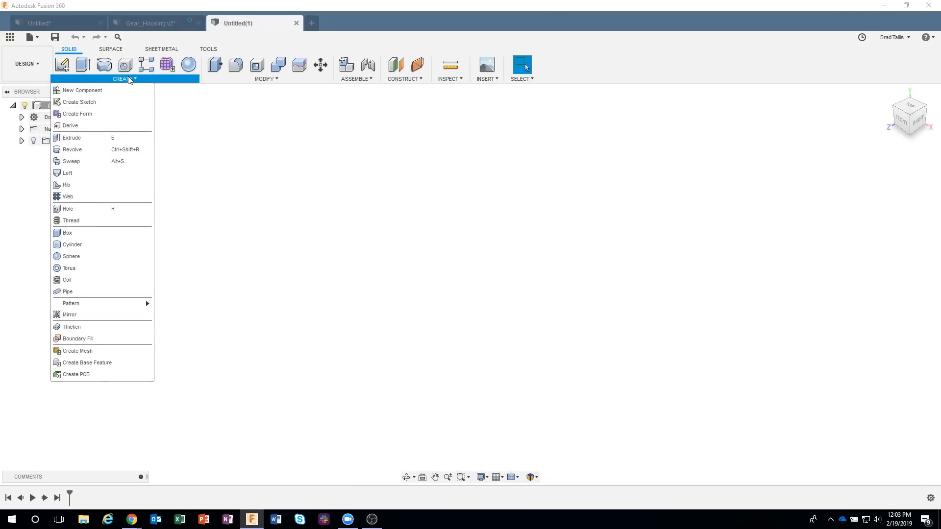
click(88, 245)
click(475, 315)
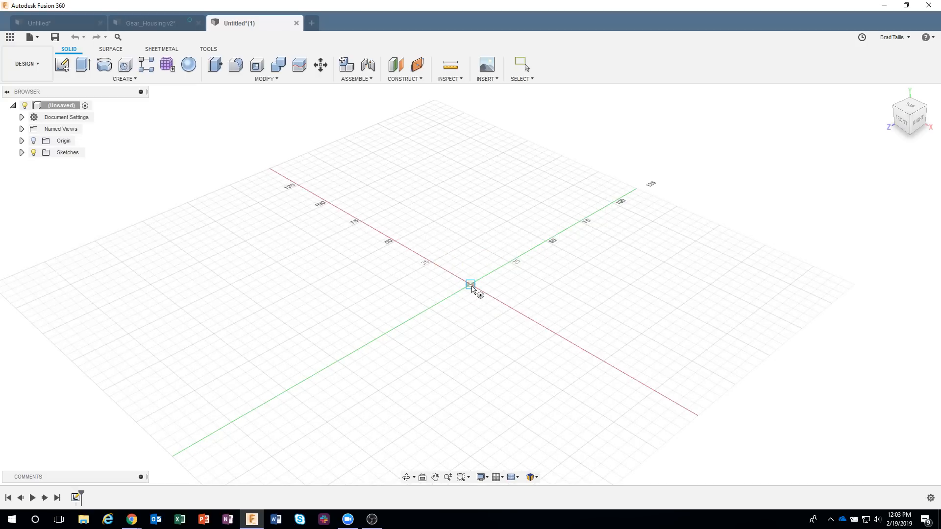
click(476, 290)
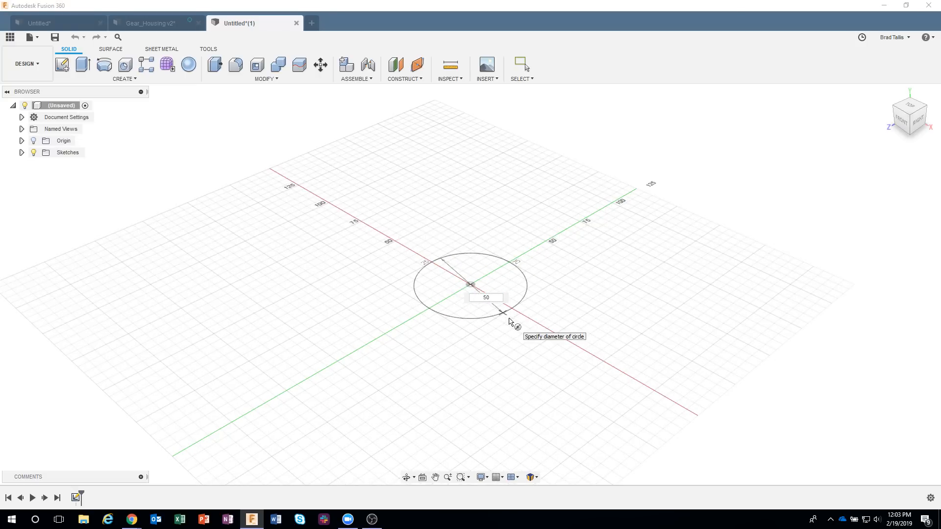
key(Return)
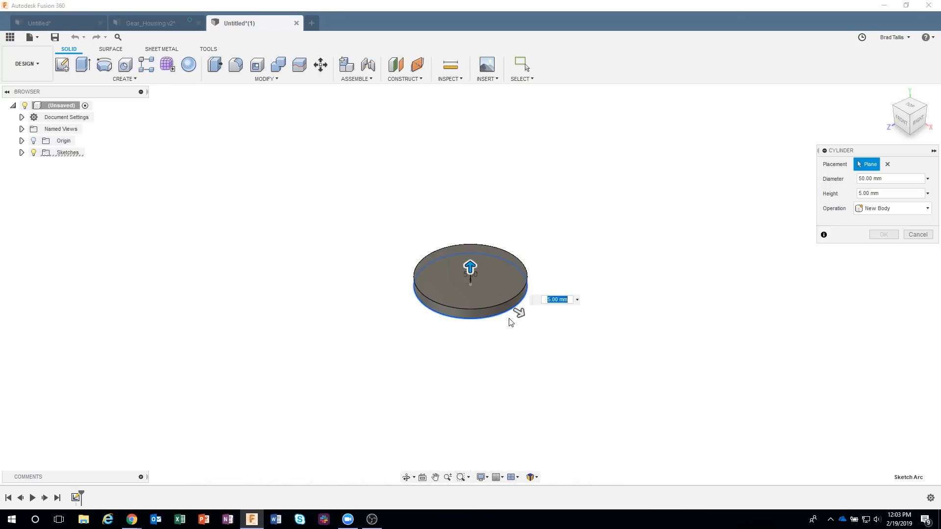
drag(470, 269, 488, 114)
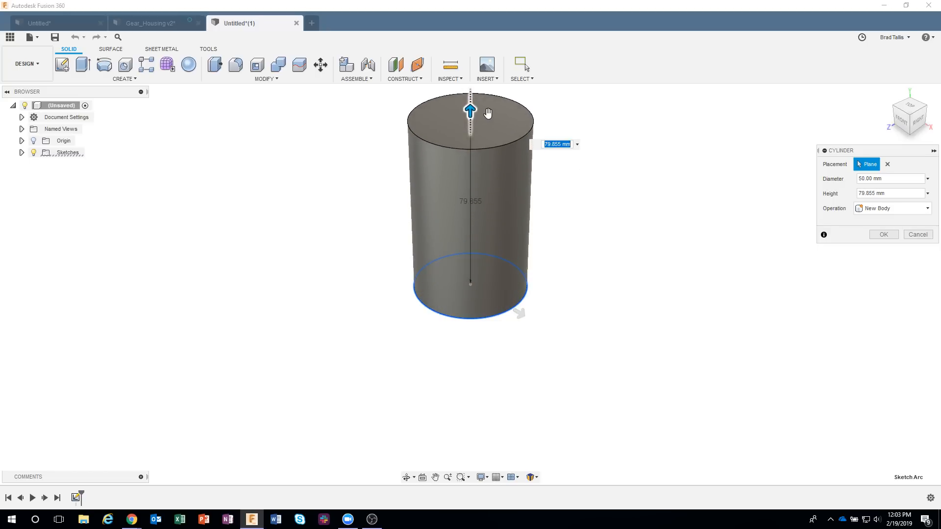
text(10)
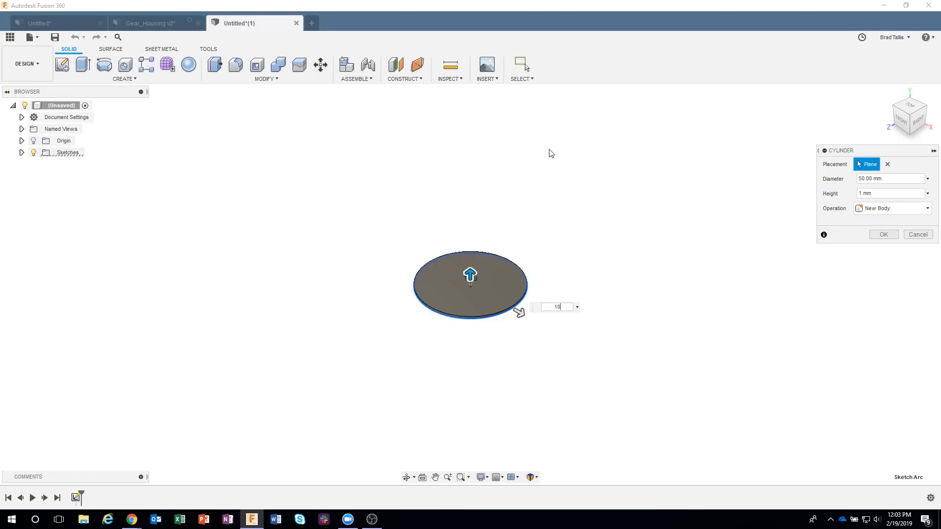
text(0)
key(Return)
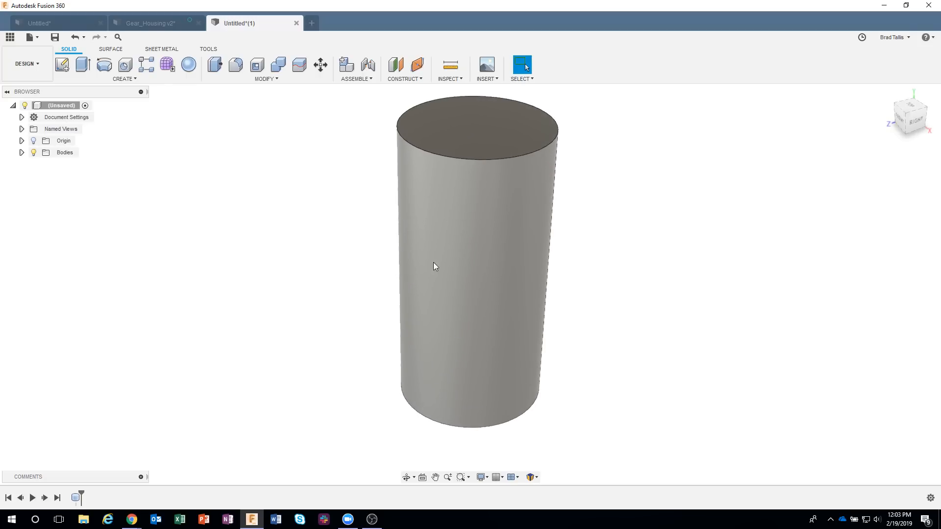
Construct a plane tangent to the cylinder's side face at an angle of 0 deg
click(405, 79)
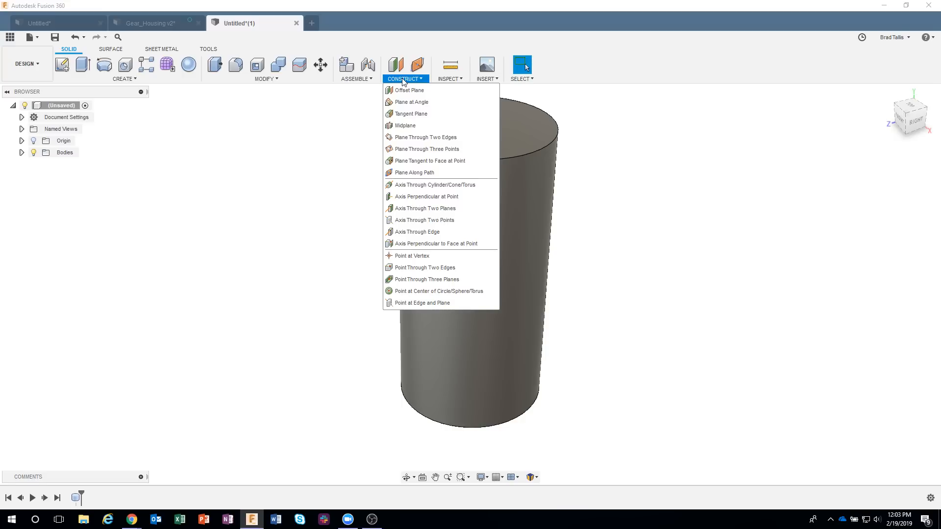
click(433, 114)
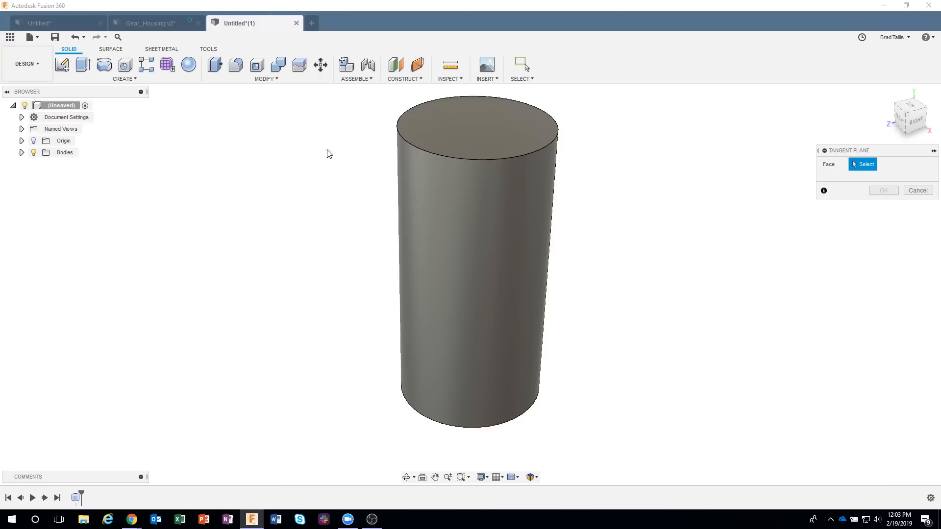
click(416, 201)
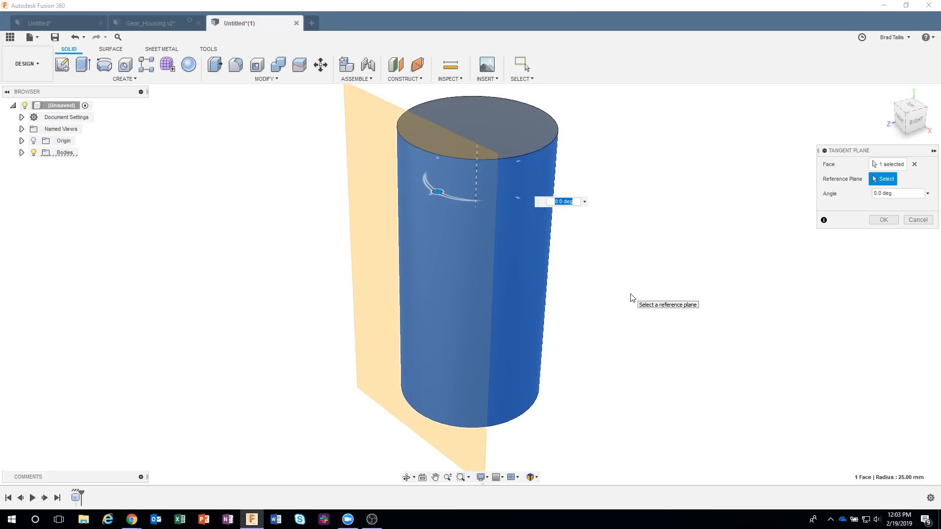
mouse_move(631, 298)
shift+middle_down()
mouse_move(603, 292)
mouse_move(635, 298)
shift+middle_up()
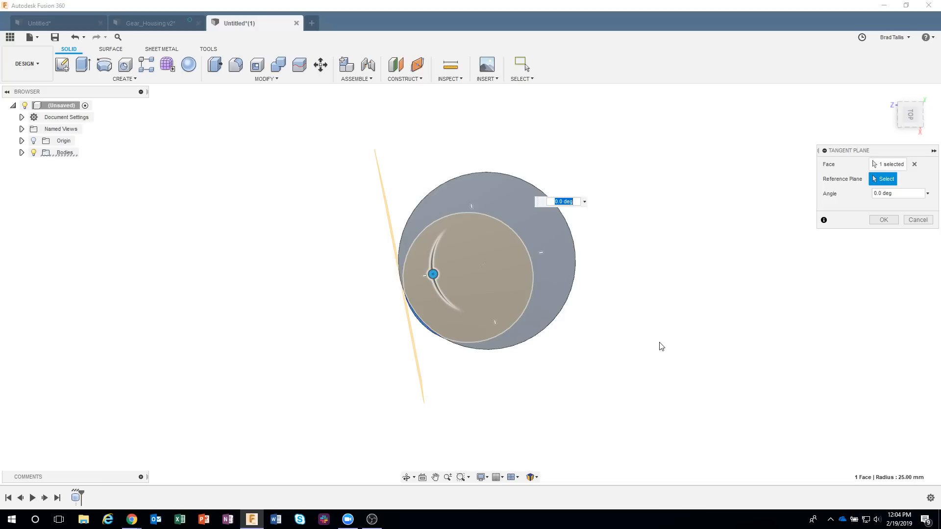
shift+middle_drag(661, 347, 575, 206)
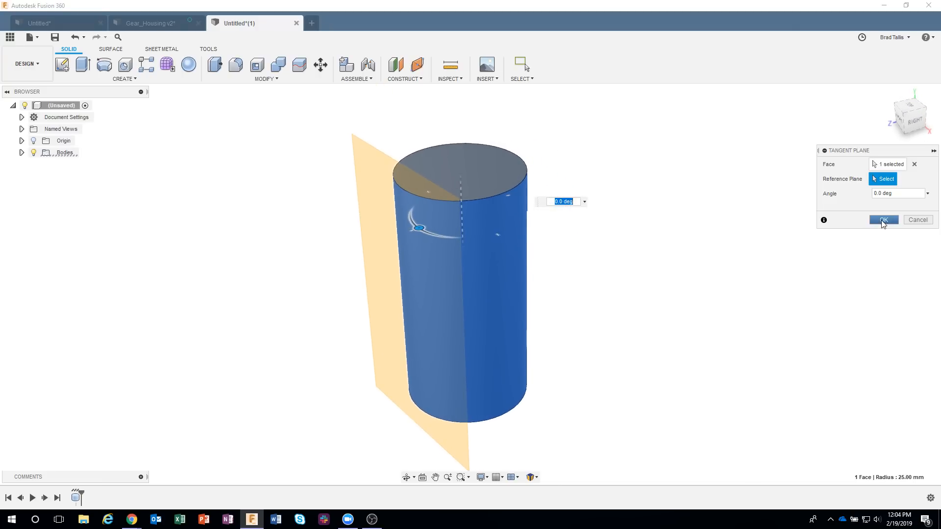
click(883, 220)
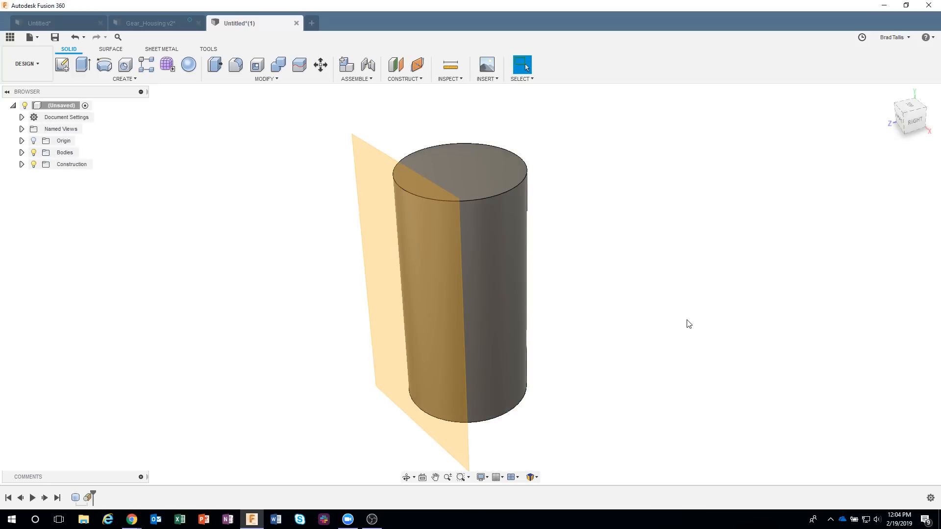
Sketch a 25 mm diameter circle on the tangent plane, centred on the sketch origin near the cylinder's upper end, and finish the sketch
shift+middle_drag(687, 320, 555, 347)
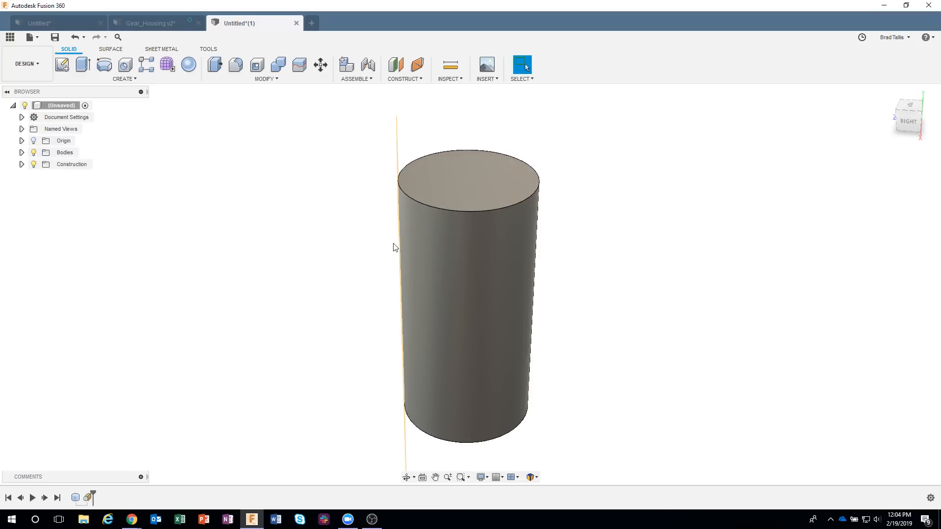
shift+middle_drag(738, 306, 386, 221)
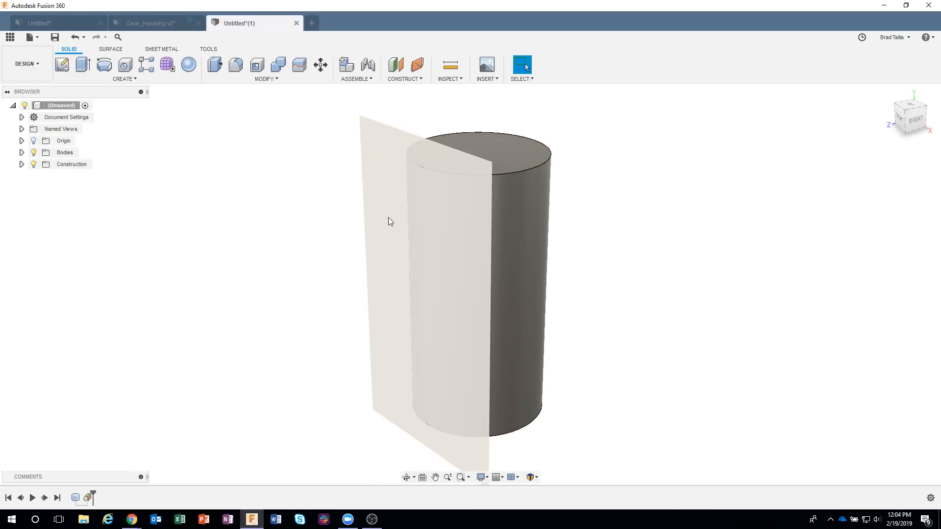
right_click(396, 224)
click(395, 270)
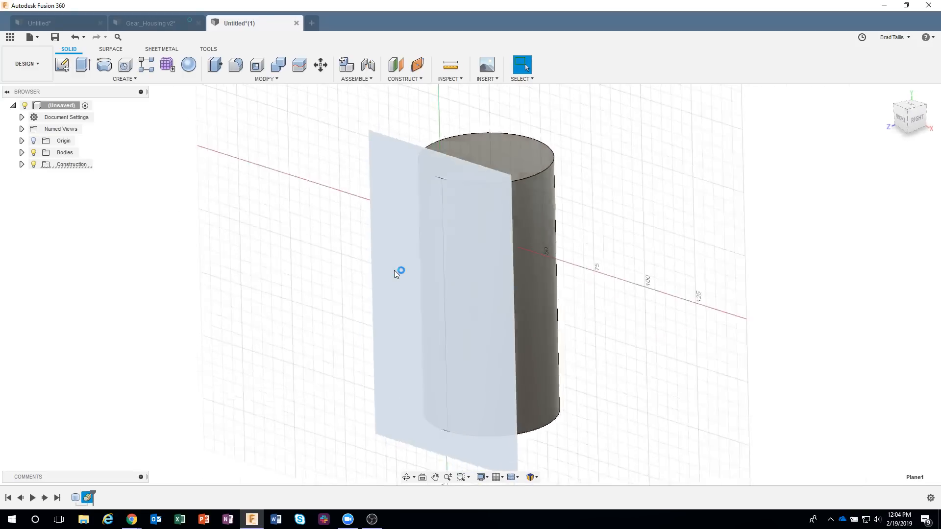
key(c)
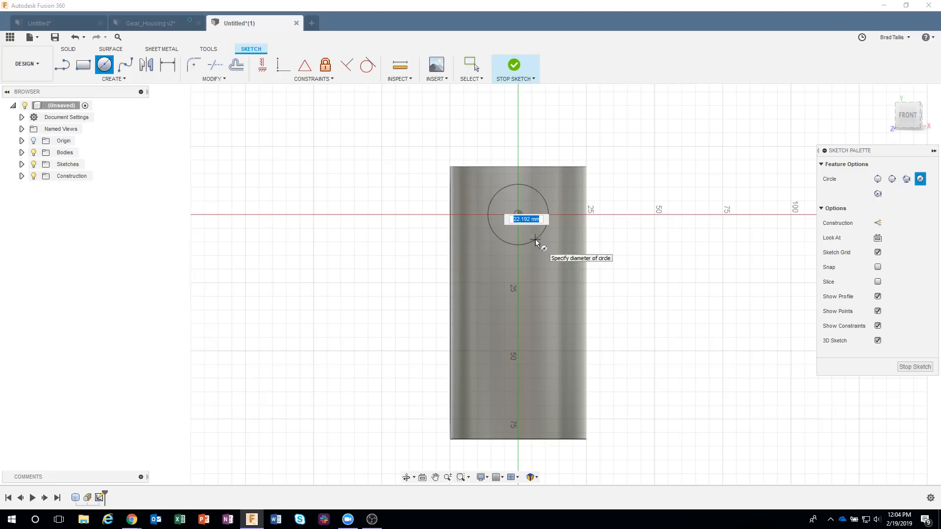
text(25)
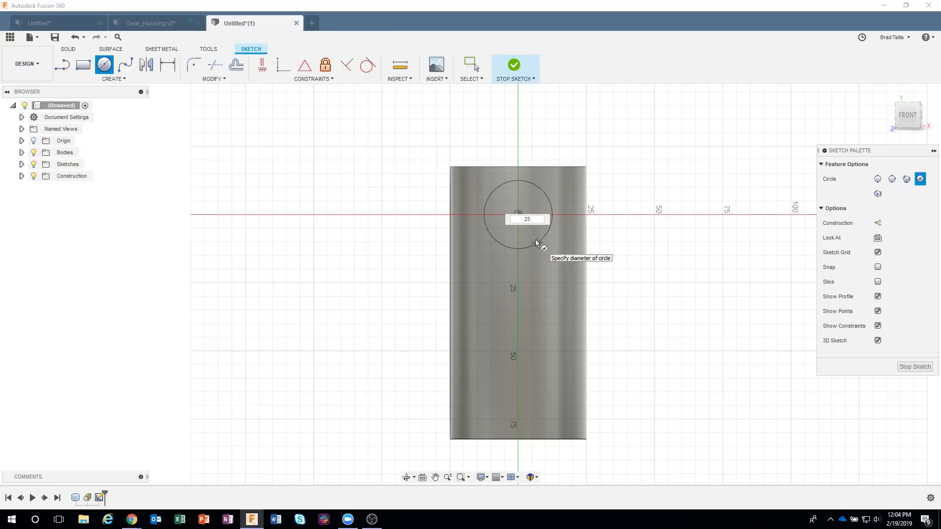
key(Return)
key(Escape)
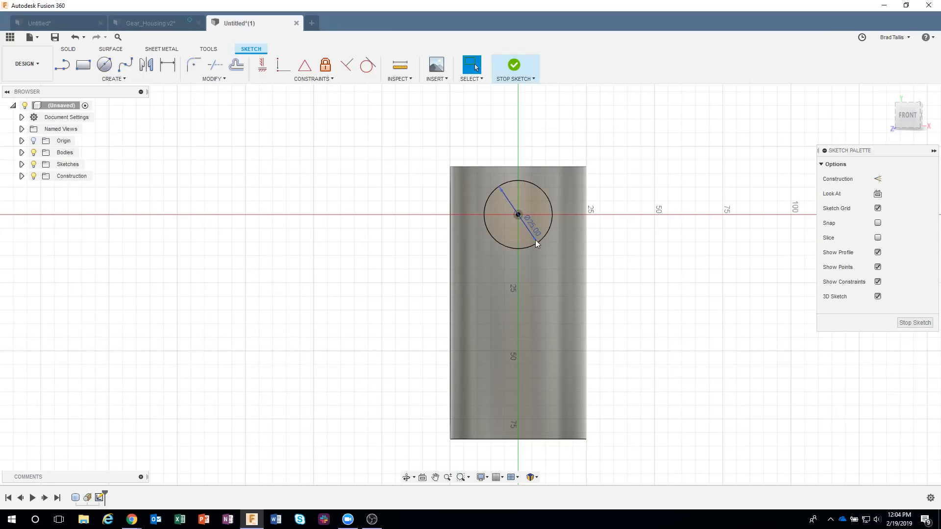
click(507, 69)
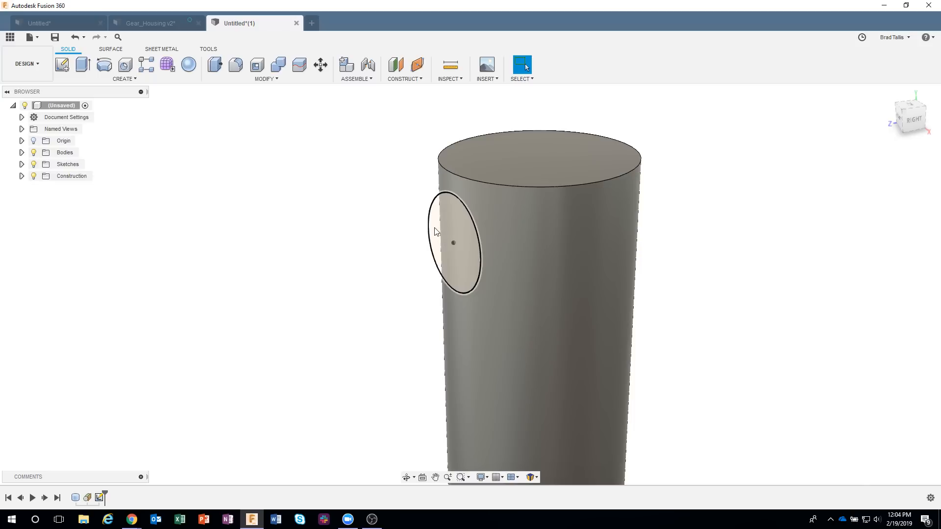
Try to extrude the circle 15 mm outward as a new body and examine where it meets the curved wall
right_click(434, 231)
click(438, 267)
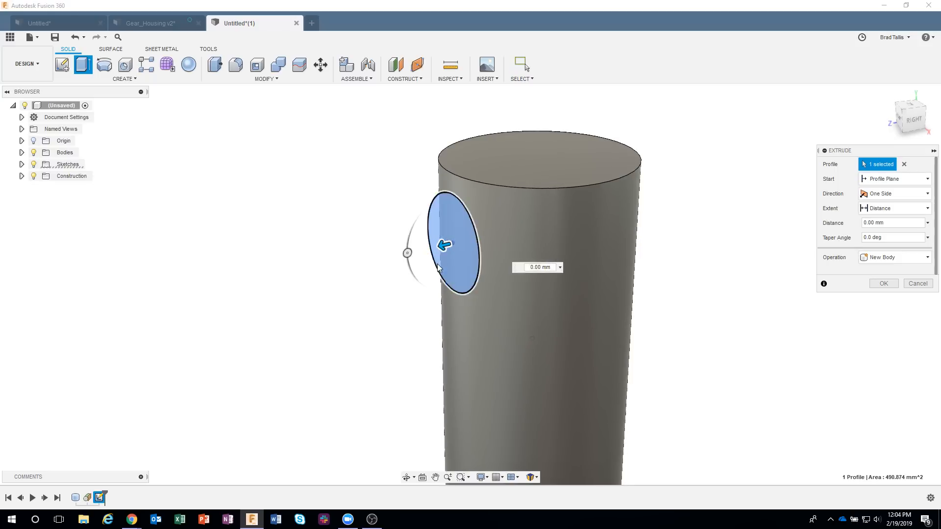
drag(444, 245, 390, 252)
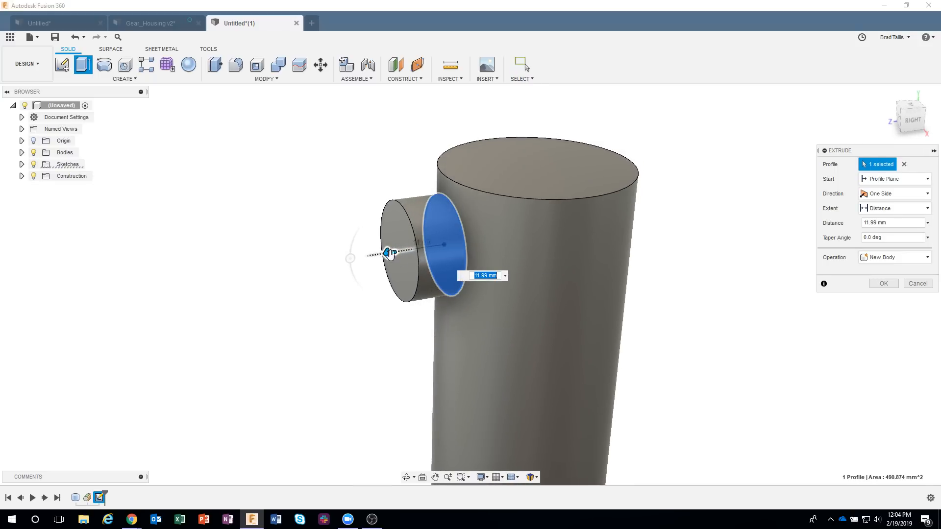
text(15)
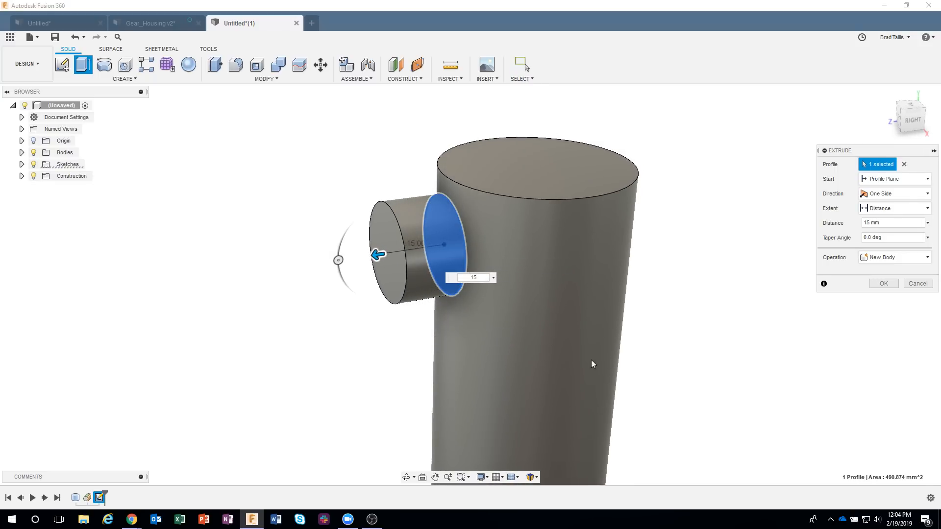
shift+middle_drag(672, 304, 399, 288)
scroll(381, 307, up, 5)
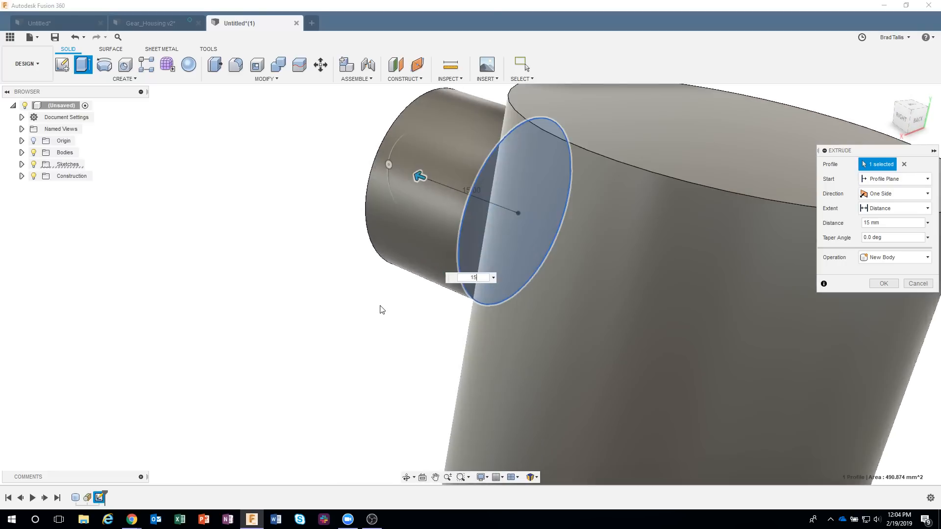
shift+middle_drag(473, 234, 470, 210)
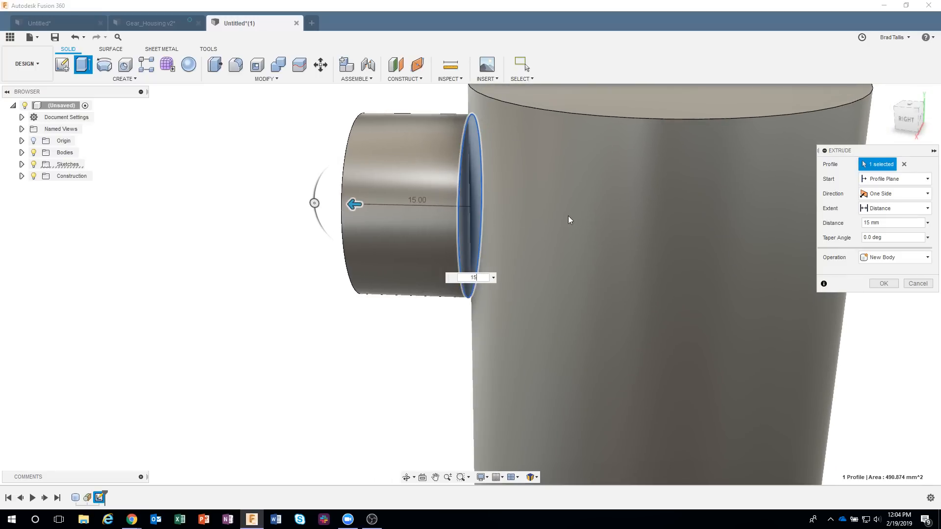
shift+middle_drag(386, 371, 784, 274)
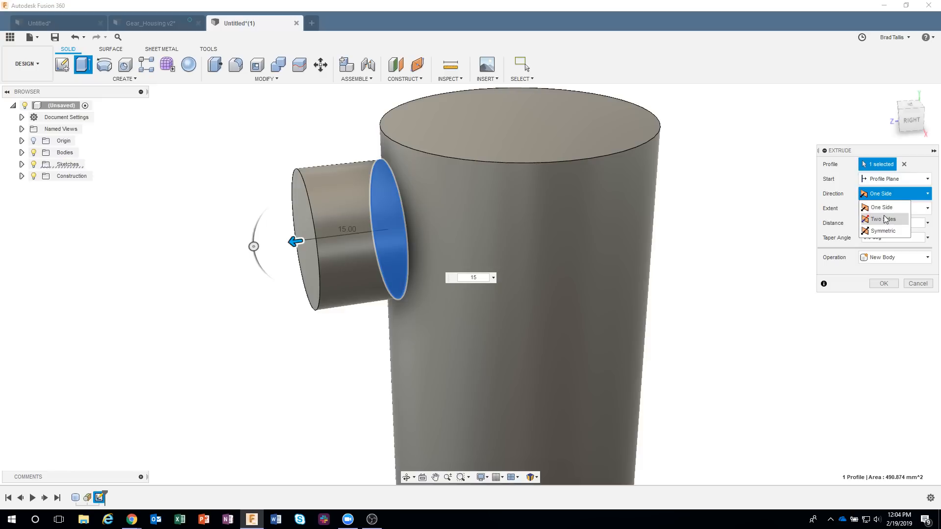
Try a two-sided extrusion of the circle, 15 mm outward and about 8.6 mm into the cylinder, with the Join operation
click(883, 220)
drag(399, 226, 447, 223)
shift+middle_drag(500, 337, 428, 228)
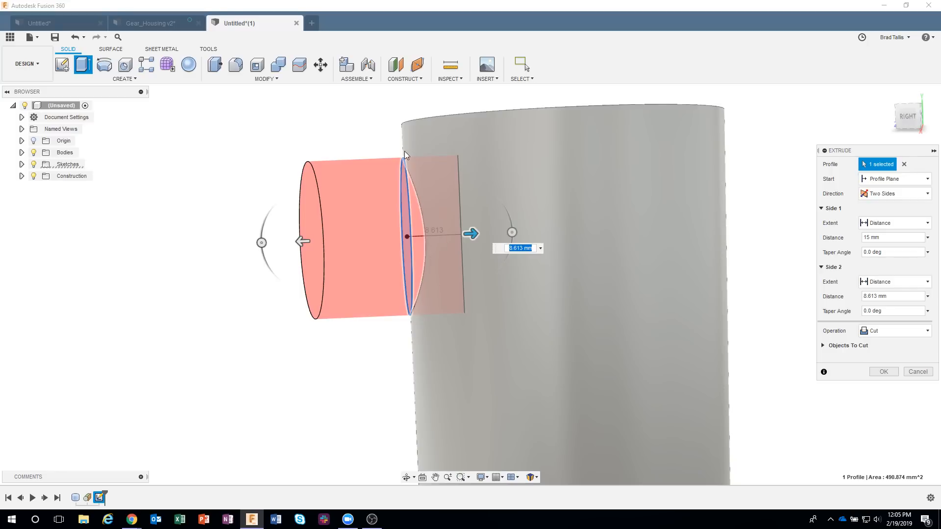
click(902, 331)
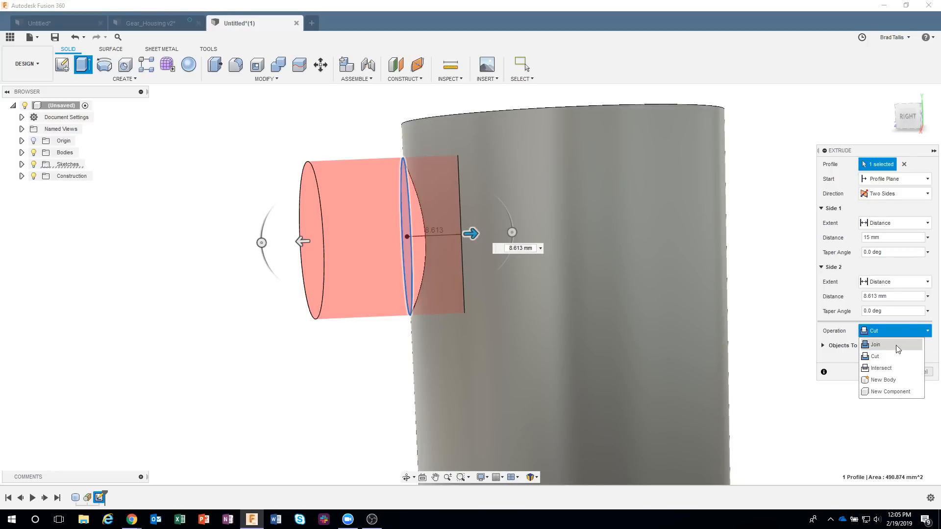
click(885, 345)
shift+middle_drag(816, 402, 811, 388)
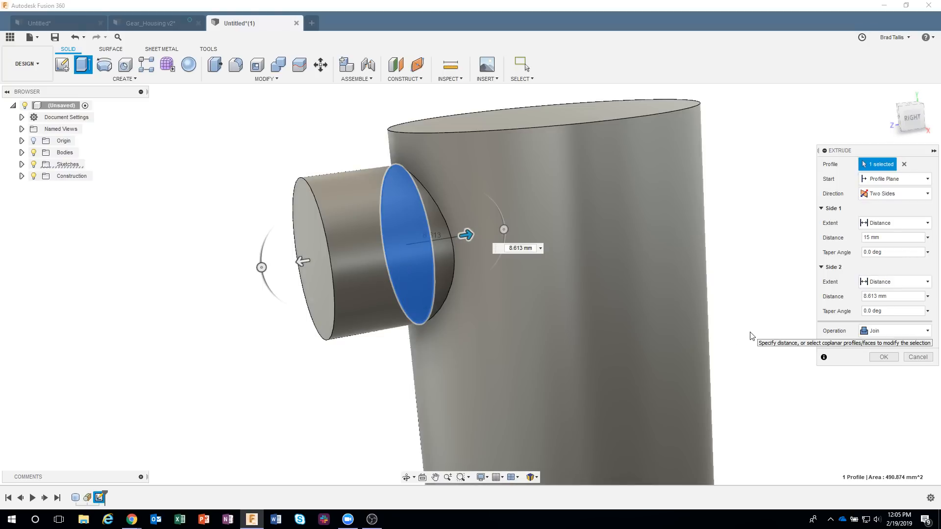
shift+middle_drag(744, 296, 754, 279)
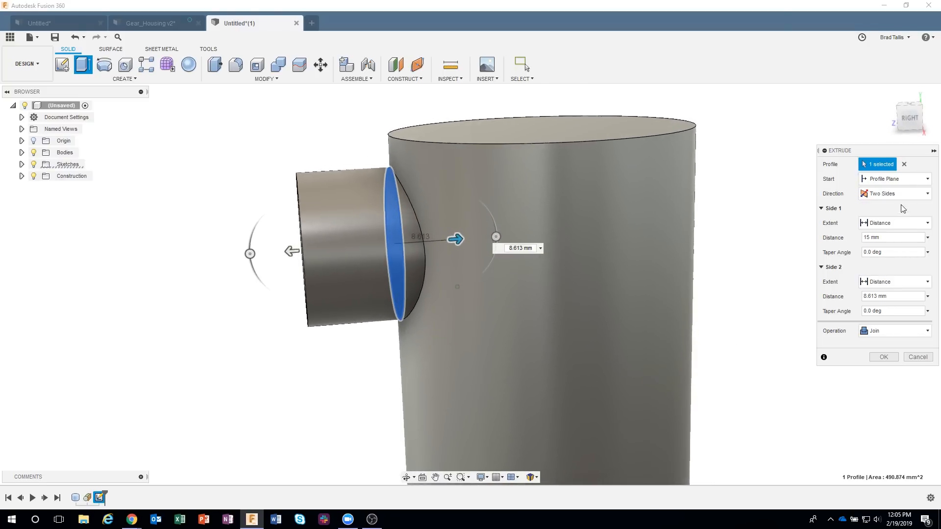
click(924, 359)
Try to extrude the circle one-sided to an object, using the cylinder's side face as the termination
shift+middle_drag(472, 267, 375, 242)
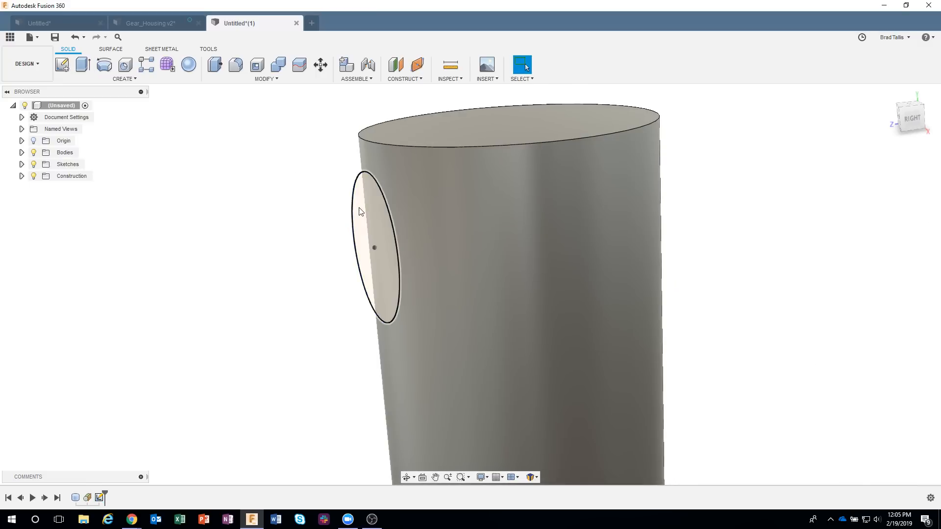
right_click(359, 207)
click(354, 252)
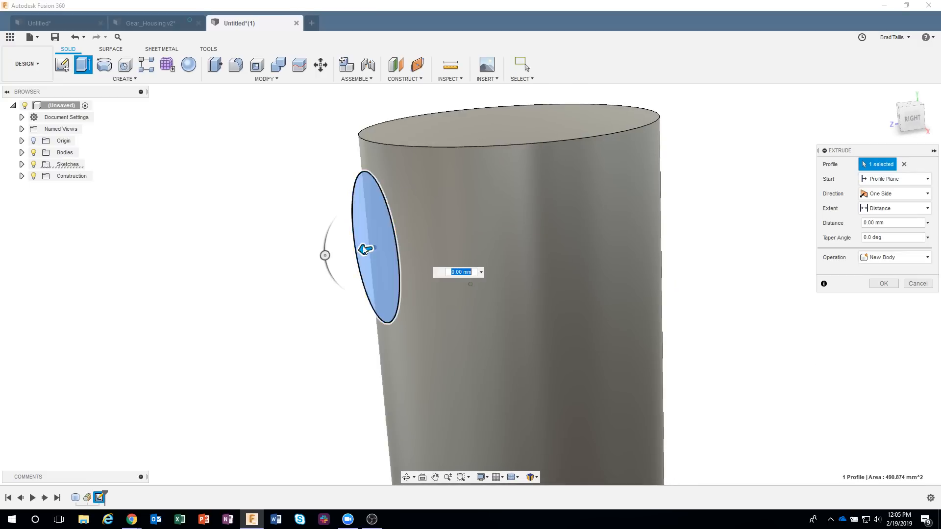
drag(375, 243, 307, 246)
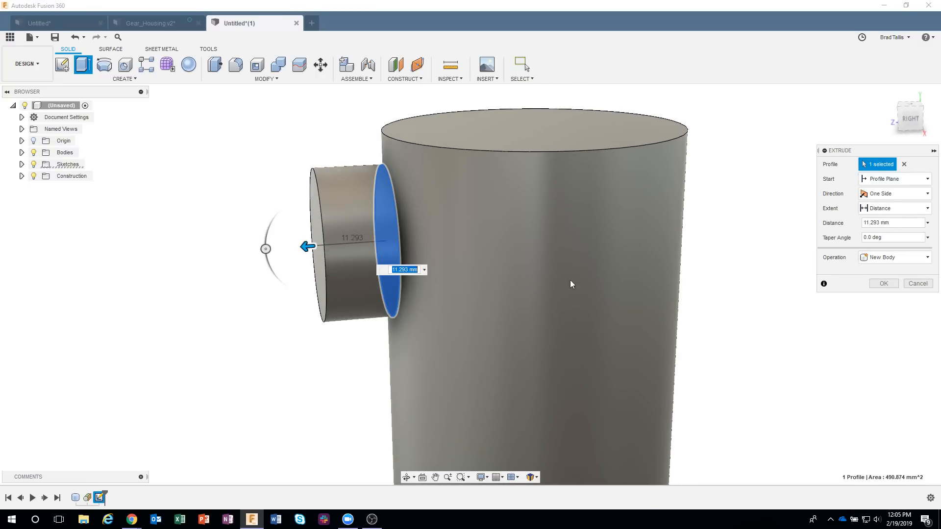
click(889, 207)
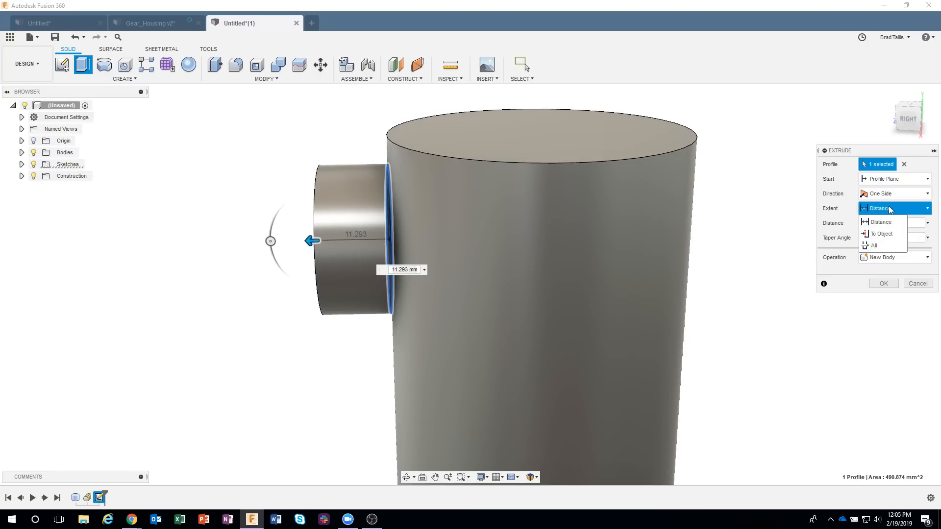
click(888, 235)
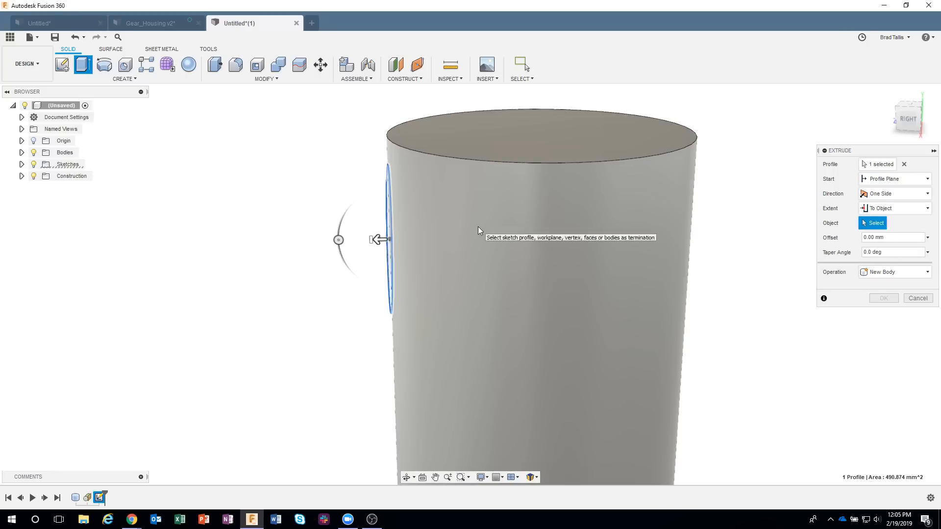
click(478, 227)
shift+middle_drag(409, 257, 624, 255)
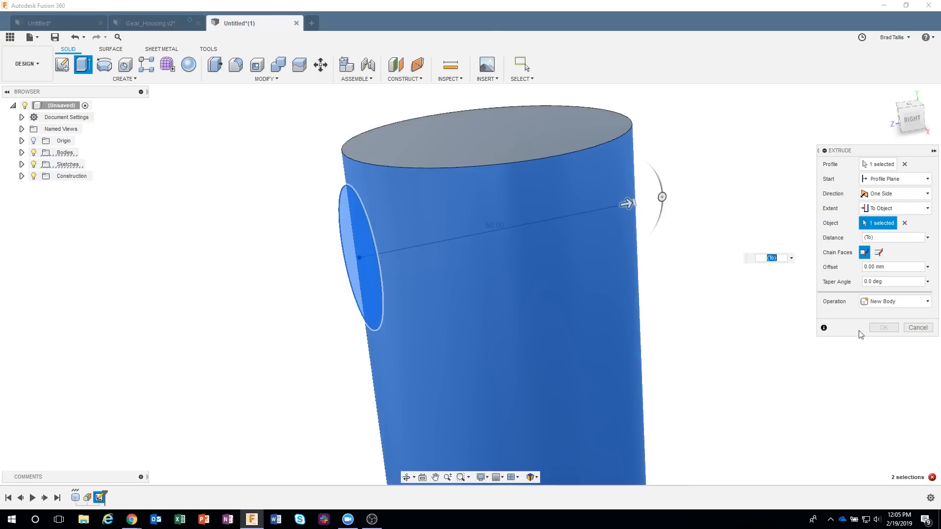
click(917, 328)
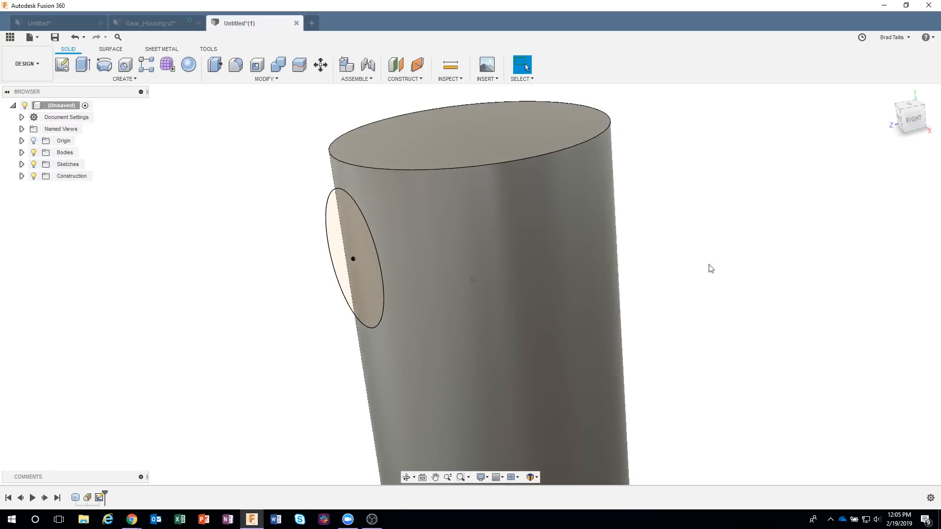
Undo the circle sketch on the tangent plane
click(75, 39)
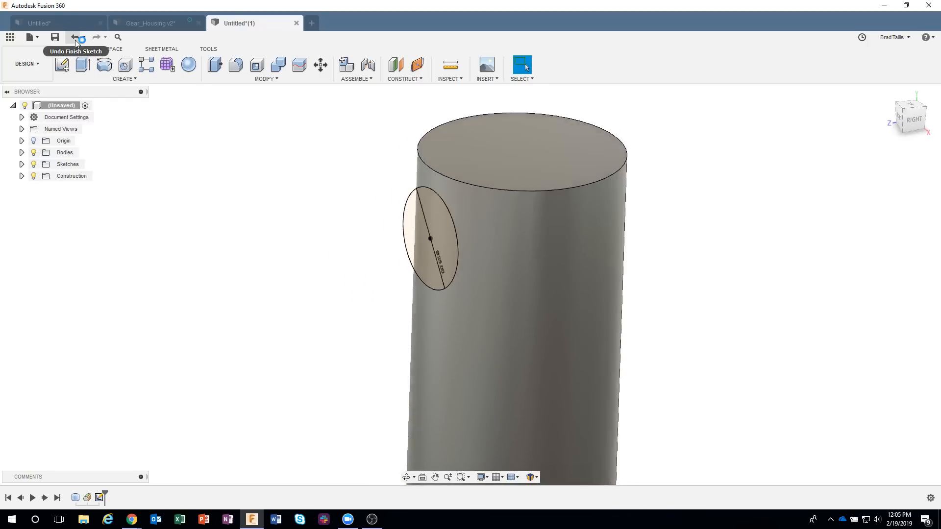
click(75, 39)
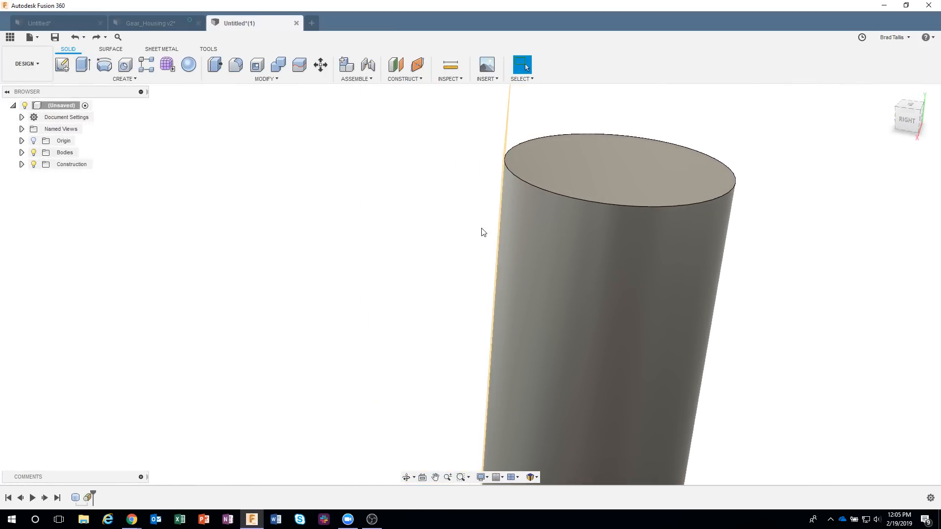
Create a construction plane offset 15 mm outward from the cylinder's tangent plane
shift+middle_drag(467, 233, 326, 169)
scroll(322, 164, down, 2)
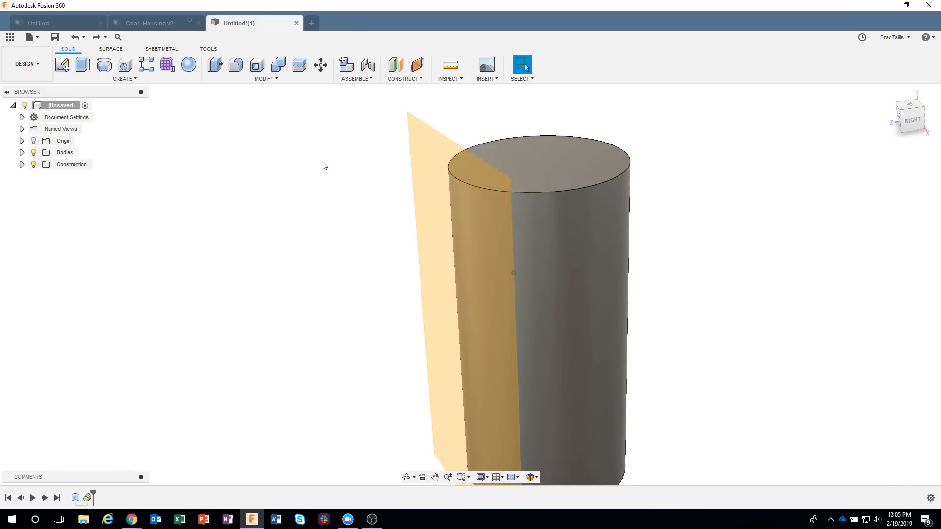
click(395, 66)
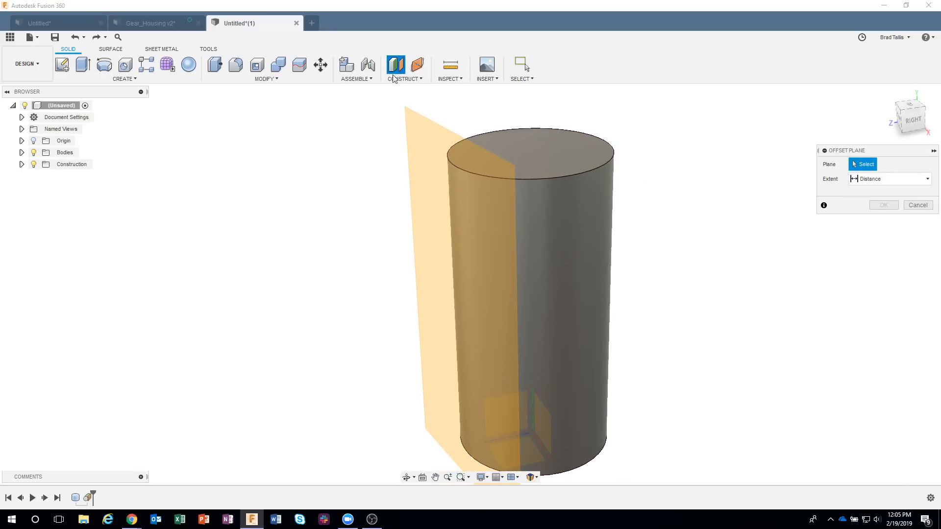
click(427, 150)
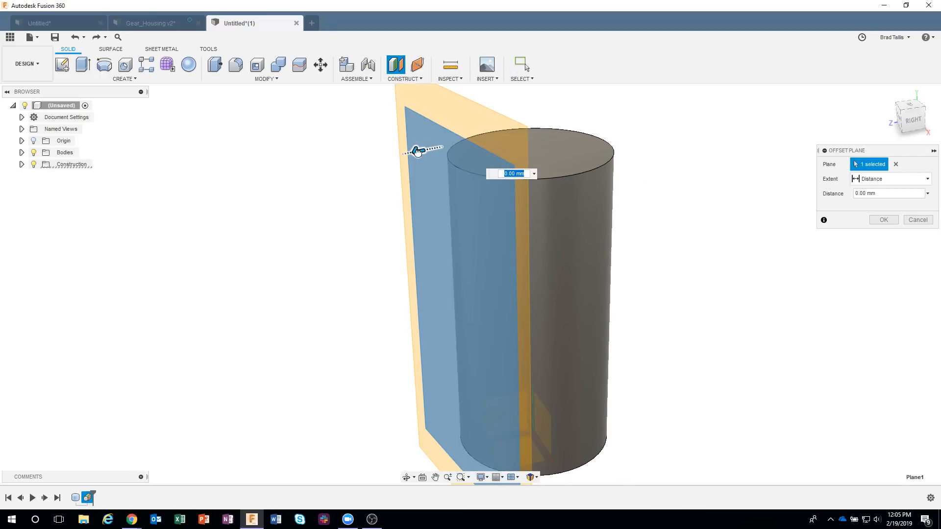
drag(418, 151, 389, 156)
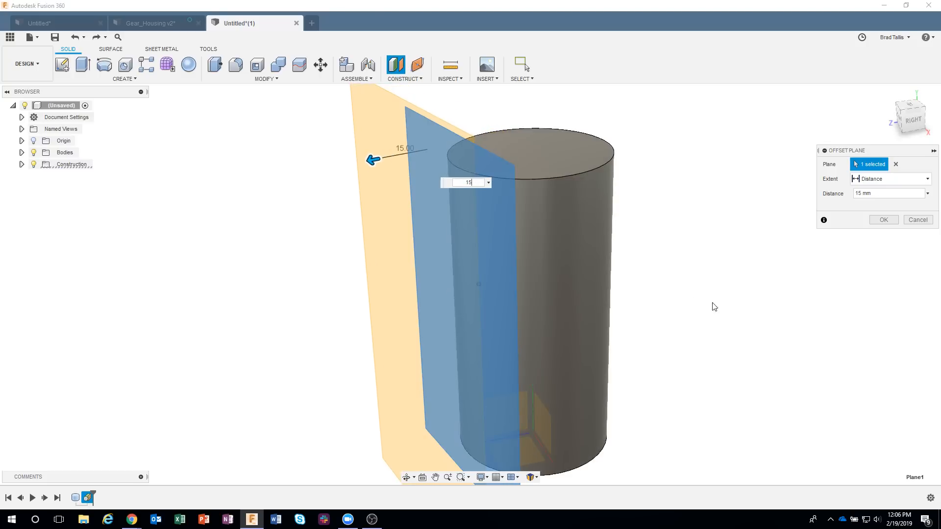
shift+middle_drag(712, 302, 743, 260)
shift+middle_drag(522, 108, 521, 166)
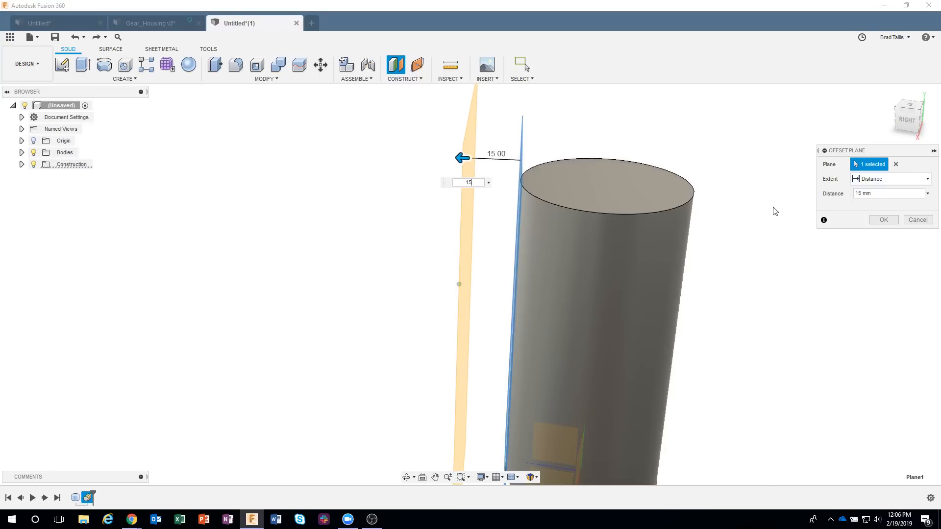
shift+middle_drag(773, 210, 801, 212)
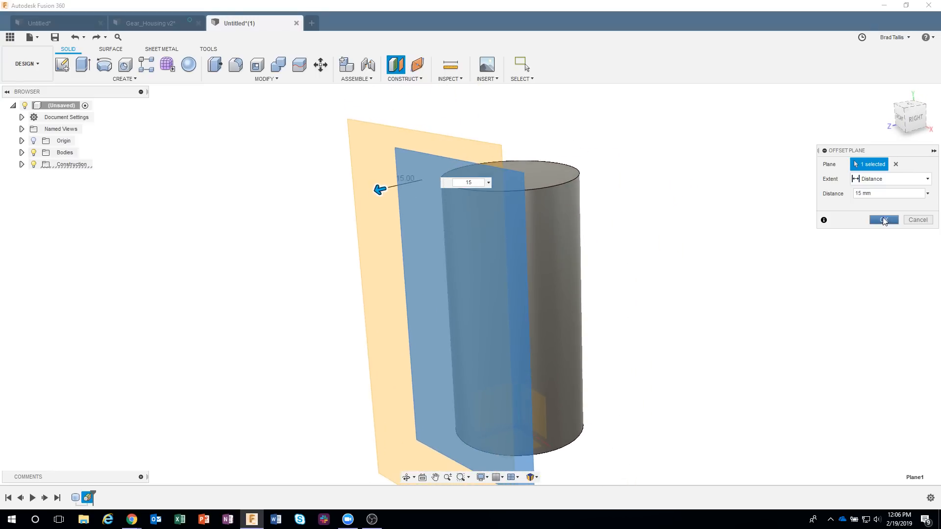
click(883, 220)
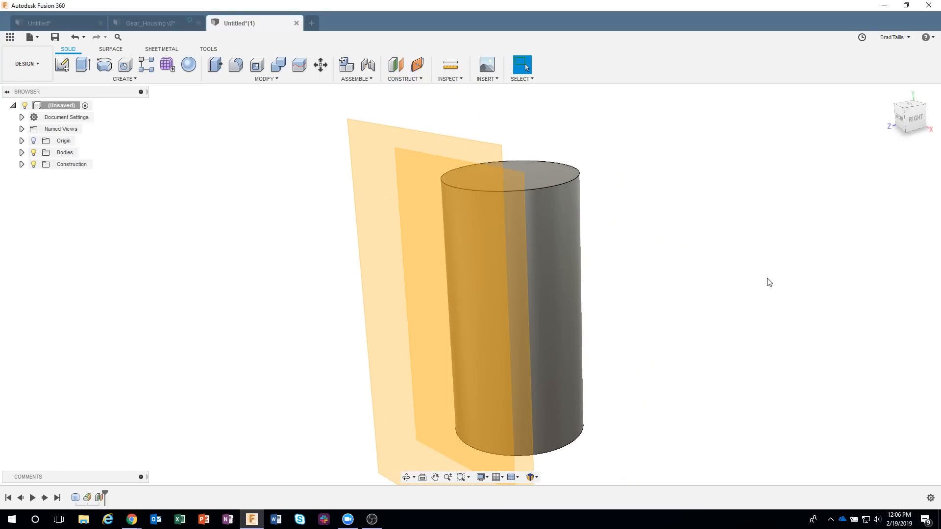
Sketch a 20 mm diameter circle centred on the origin on the new offset plane
click(373, 162)
right_click(373, 163)
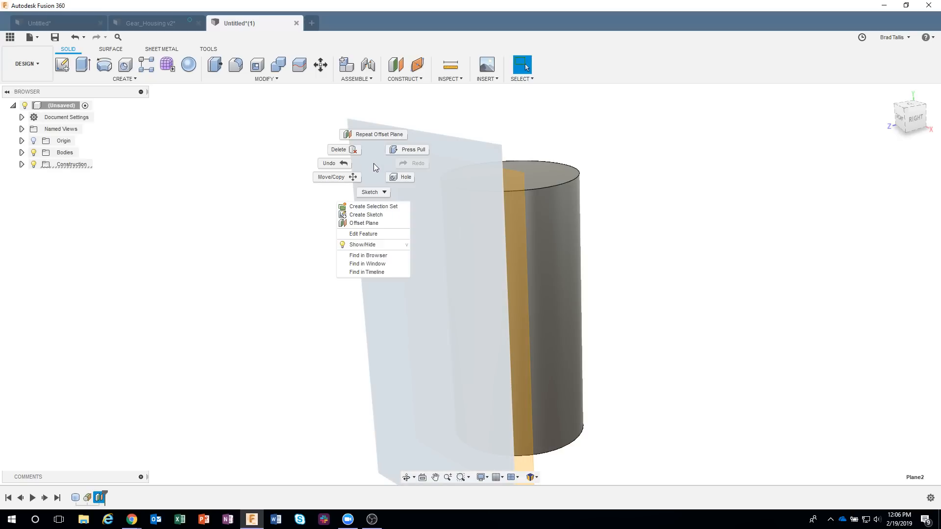
click(375, 215)
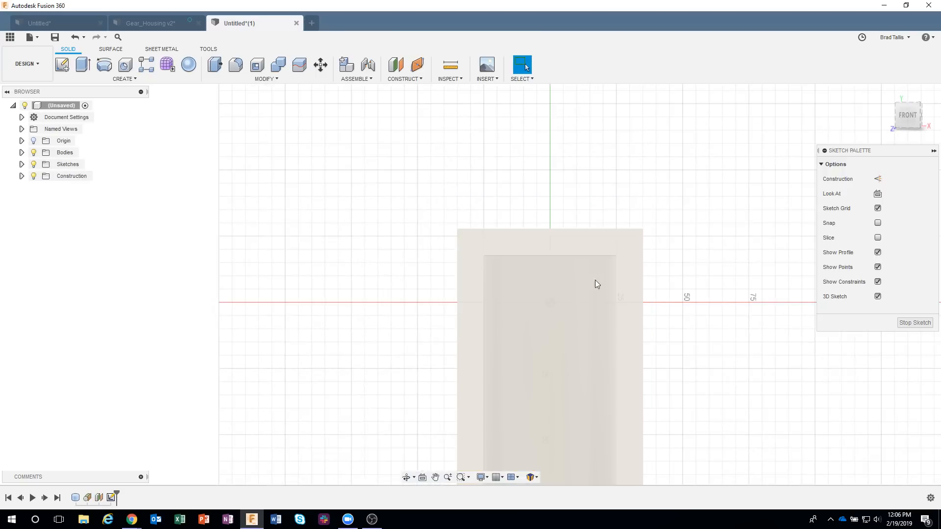
click(105, 64)
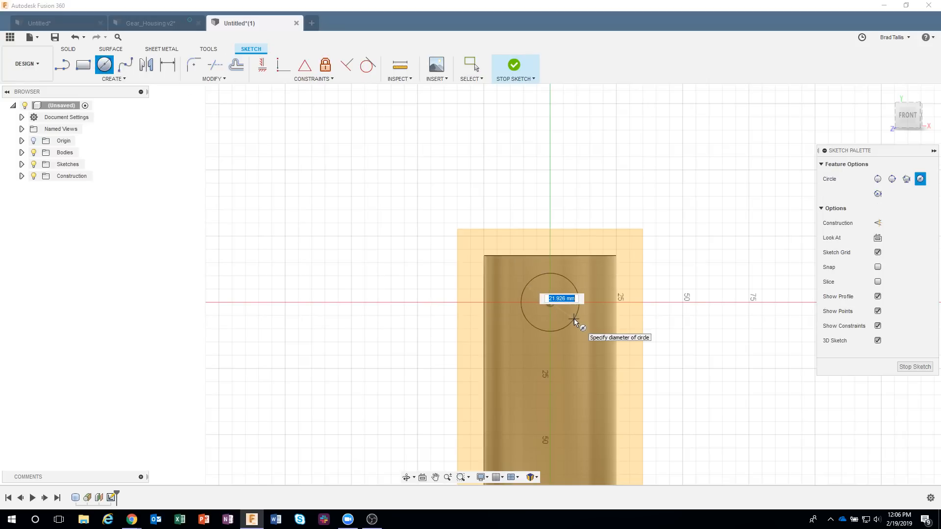
text(20)
key(Return)
key(Escape)
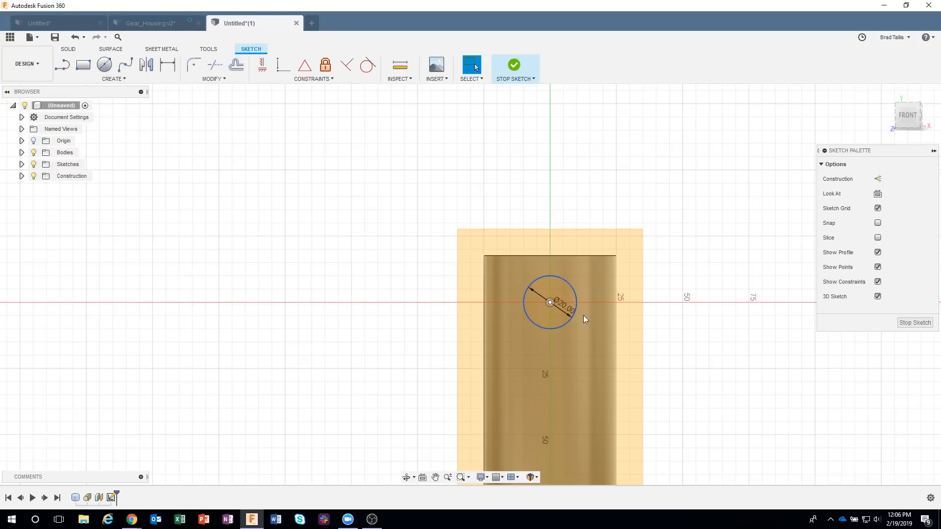
Extrude the circle one-sided to the cylinder's side face as the target object, using the Join operation
mouse_move(520, 98)
shift+middle_down()
mouse_move(522, 140)
mouse_move(445, 211)
shift+middle_up()
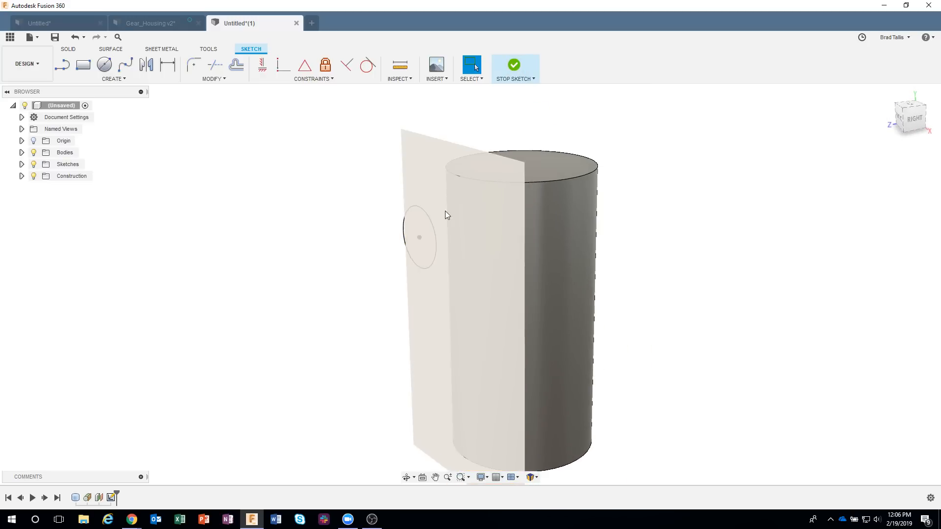
scroll(445, 211, up, 2)
right_click(404, 220)
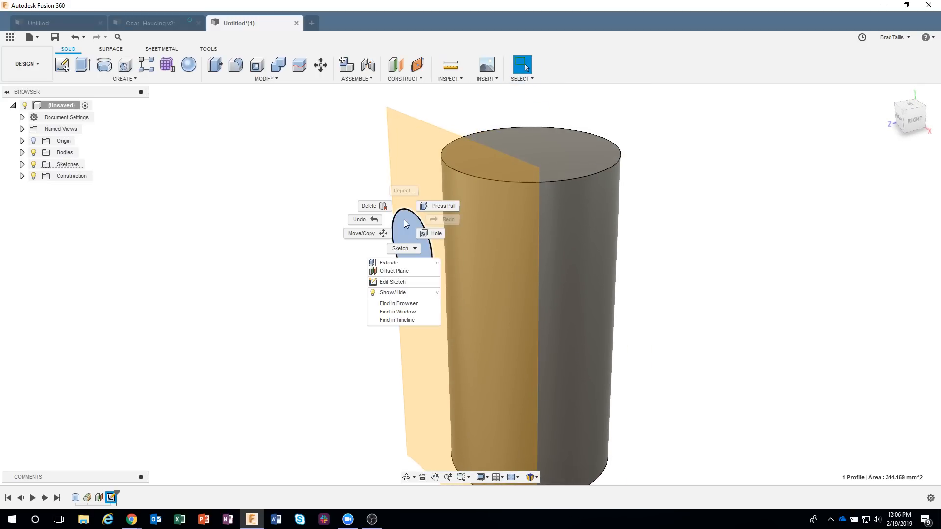
click(397, 263)
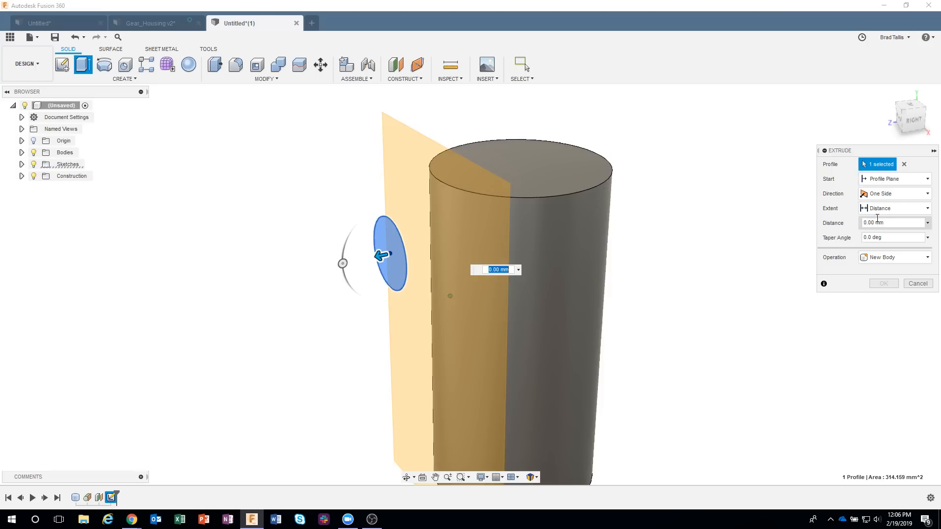
click(887, 210)
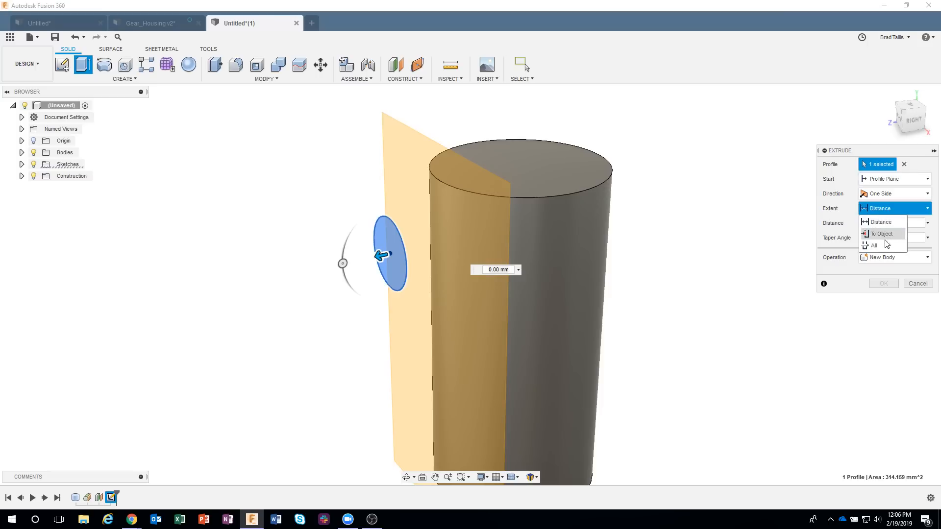
click(885, 235)
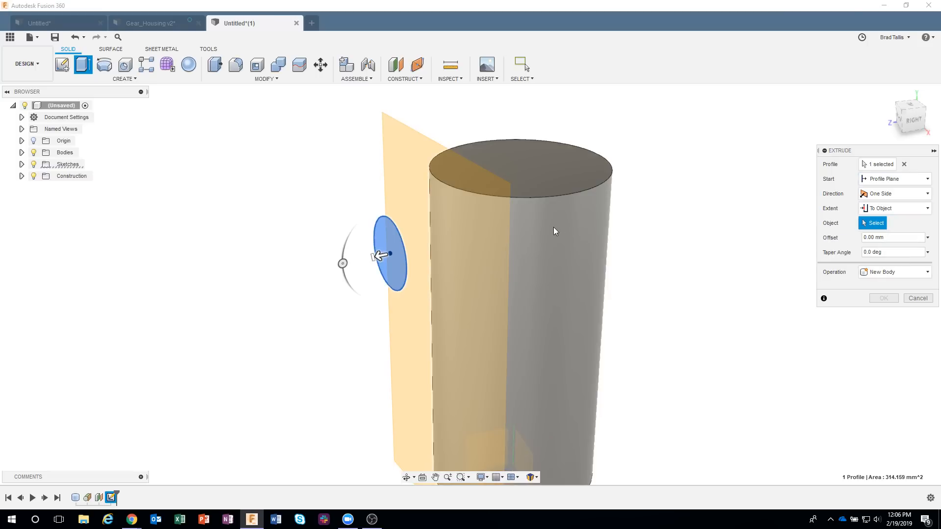
click(554, 228)
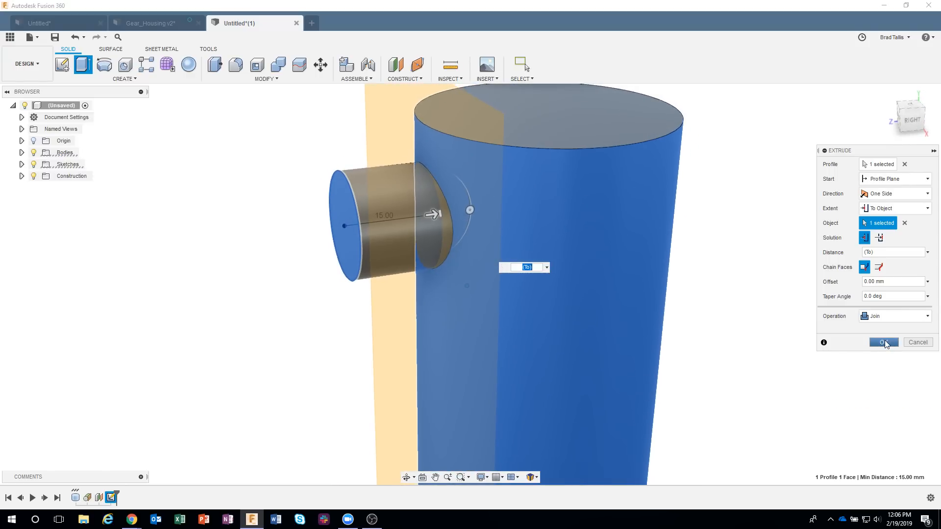
click(884, 341)
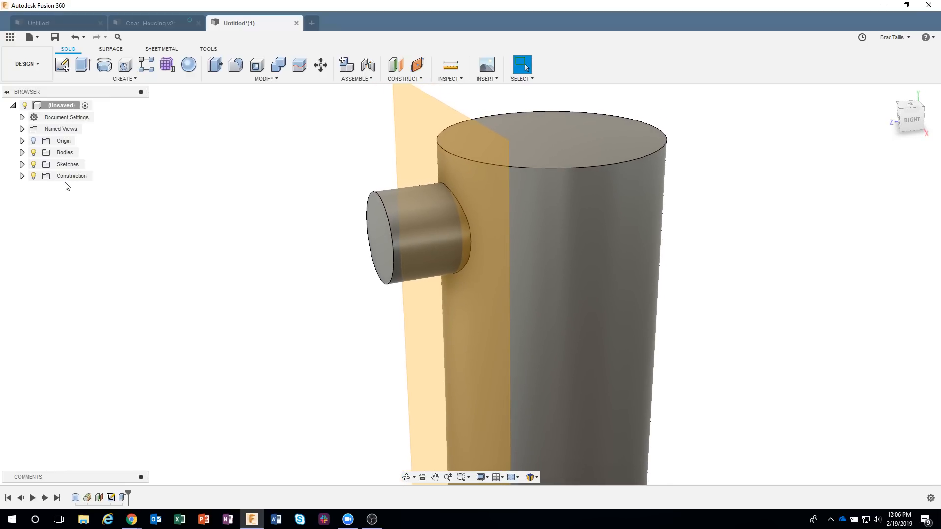
Hide all construction planes in the tube model and switch to the Gear_Housing v2 document
click(22, 177)
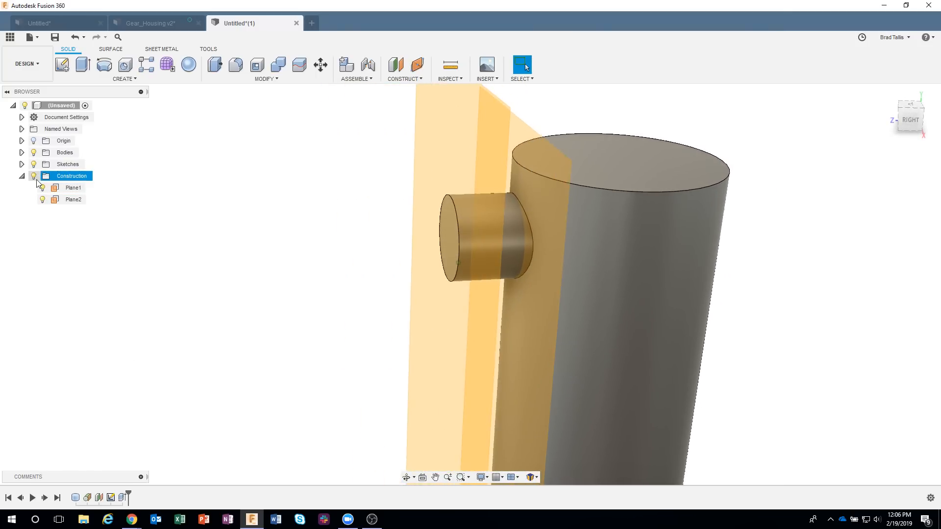
click(34, 177)
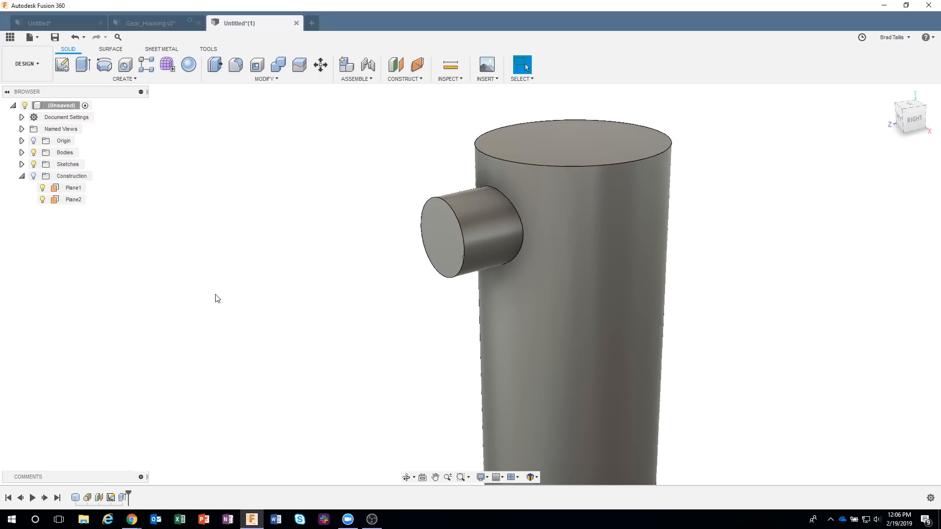
click(395, 65)
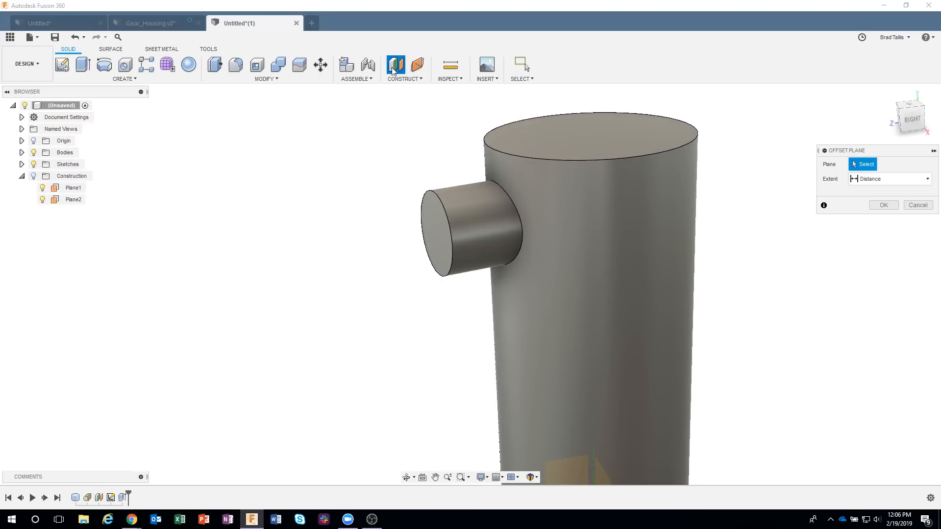
click(918, 206)
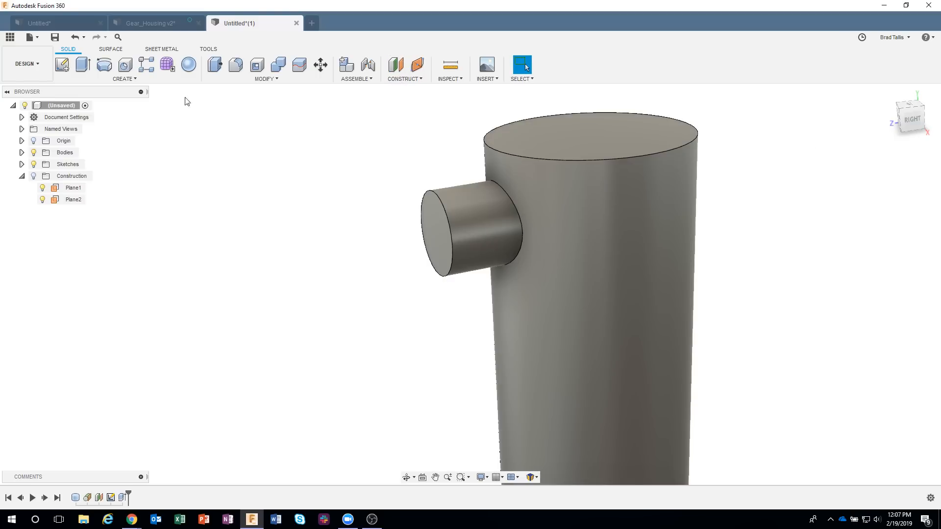
click(140, 22)
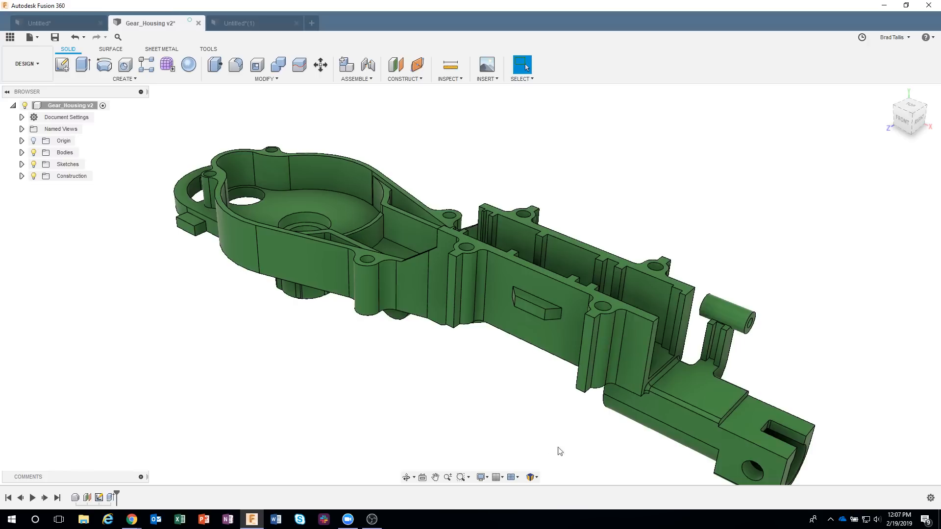
shift+middle_drag(464, 430, 454, 417)
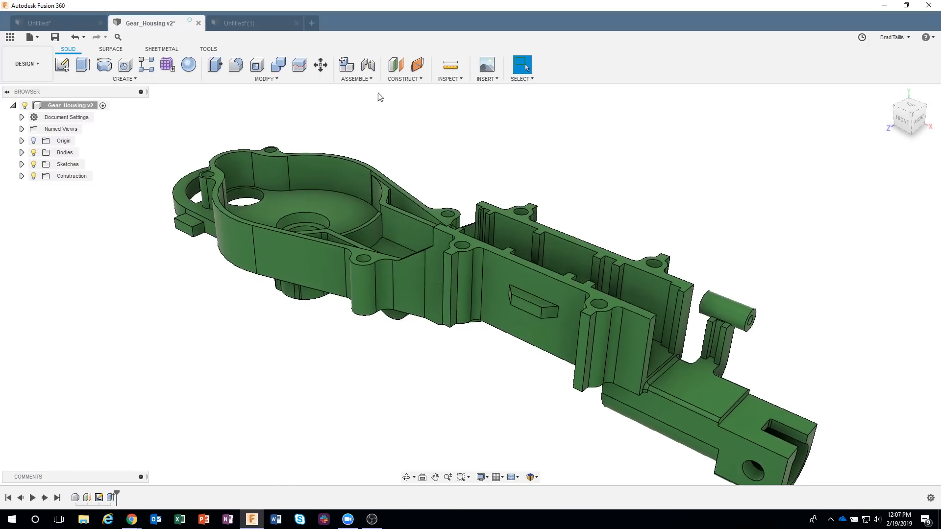
Create a plane at a 15-degree angle through the vertical edge at the end of the housing's side wall
click(398, 78)
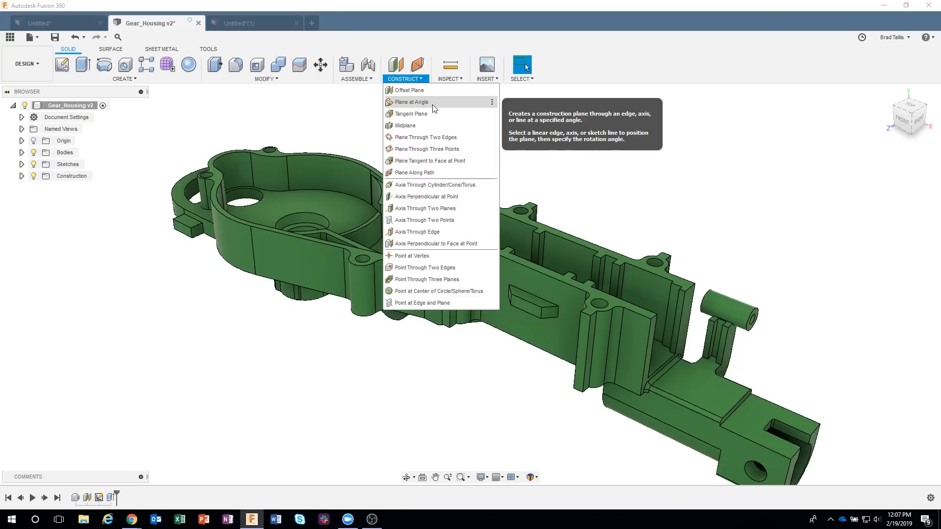
click(434, 104)
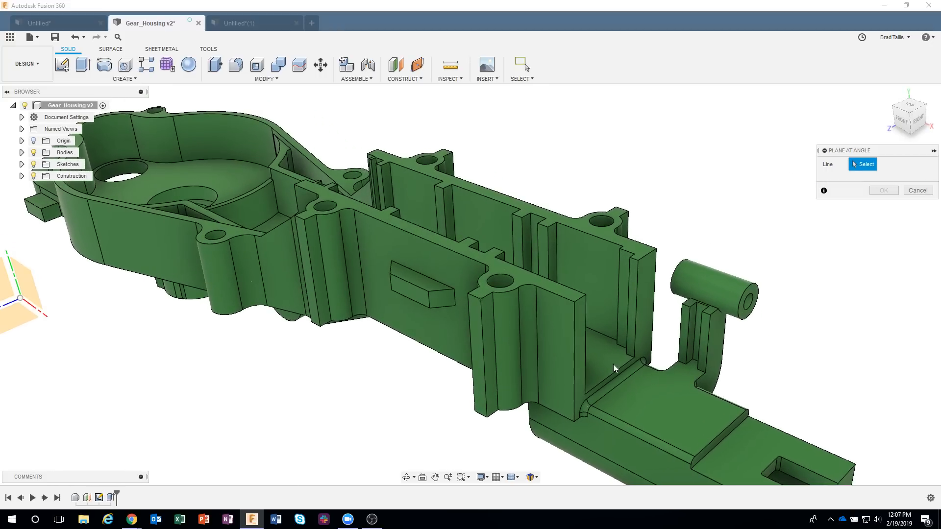
click(575, 348)
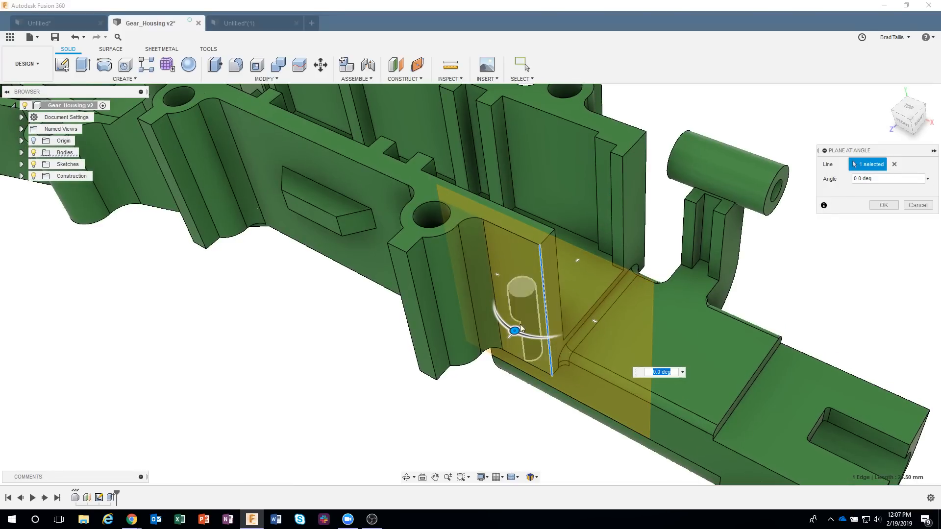
drag(515, 331, 554, 336)
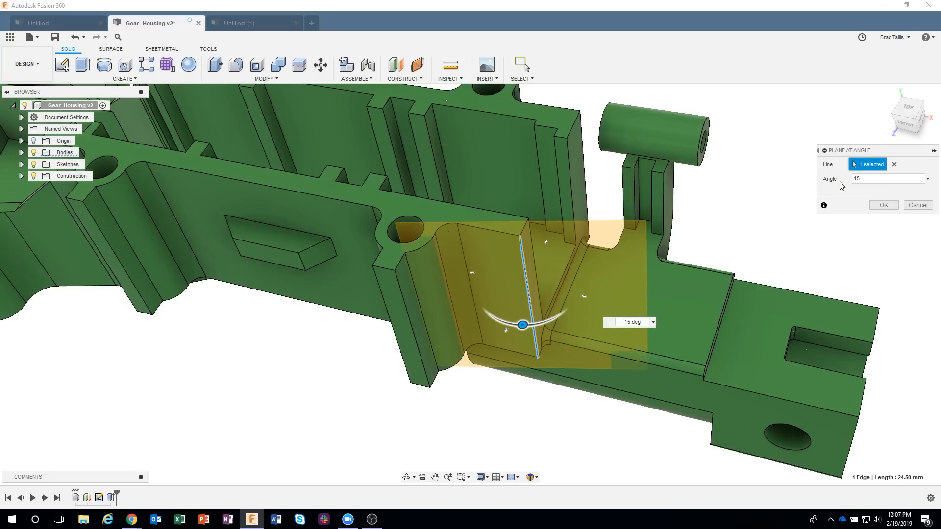
click(890, 208)
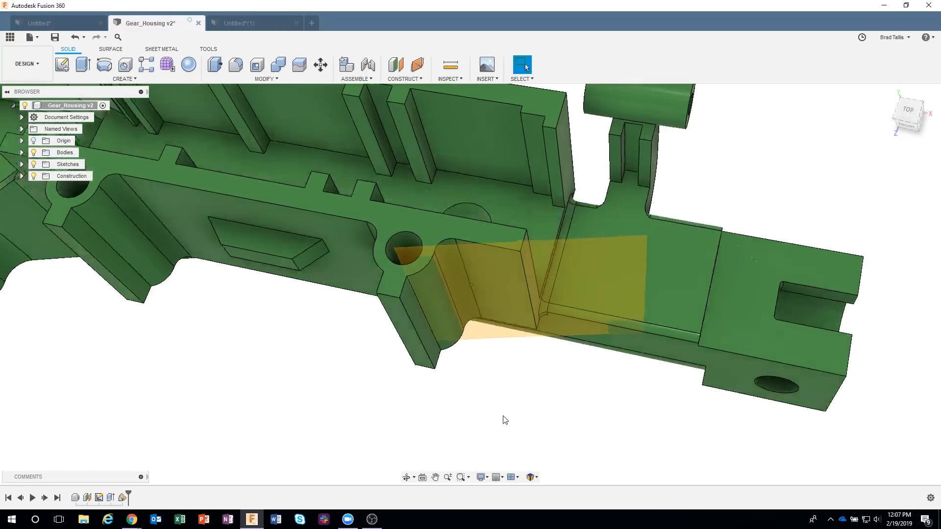
Undo the angled construction plane on the housing's side wall
shift+middle_drag(503, 422, 312, 184)
key(F6)
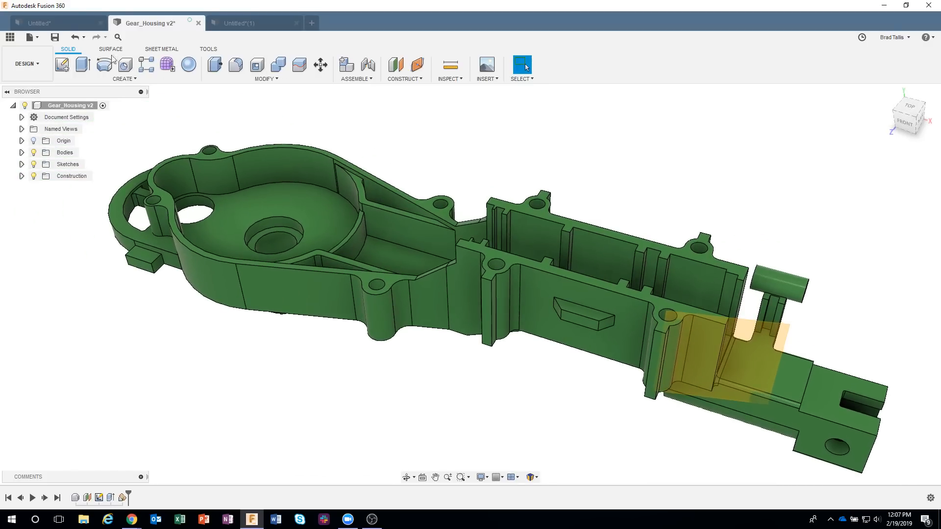
click(75, 38)
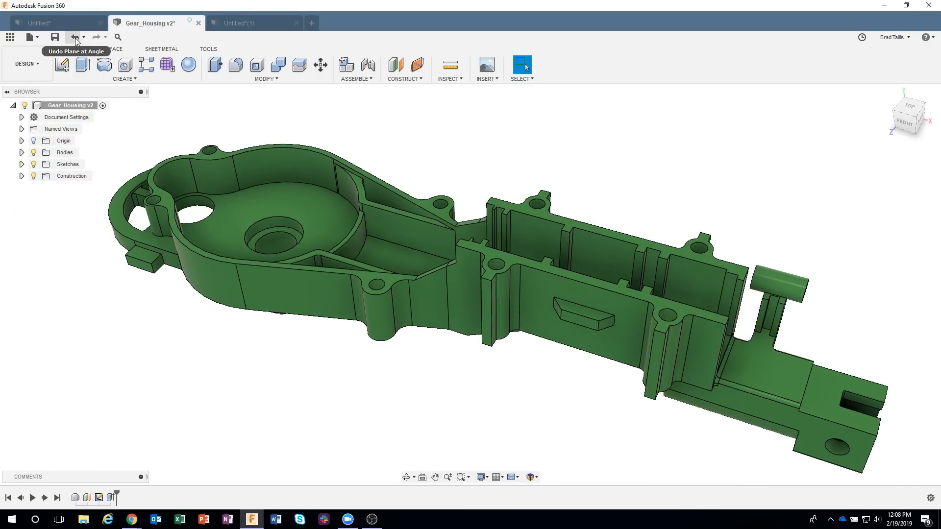
Create a plane at a 45-degree angle through the upper outer edge of the slotted arm at the housing's end
shift+middle_drag(735, 501, 830, 422)
scroll(829, 418, up, 3)
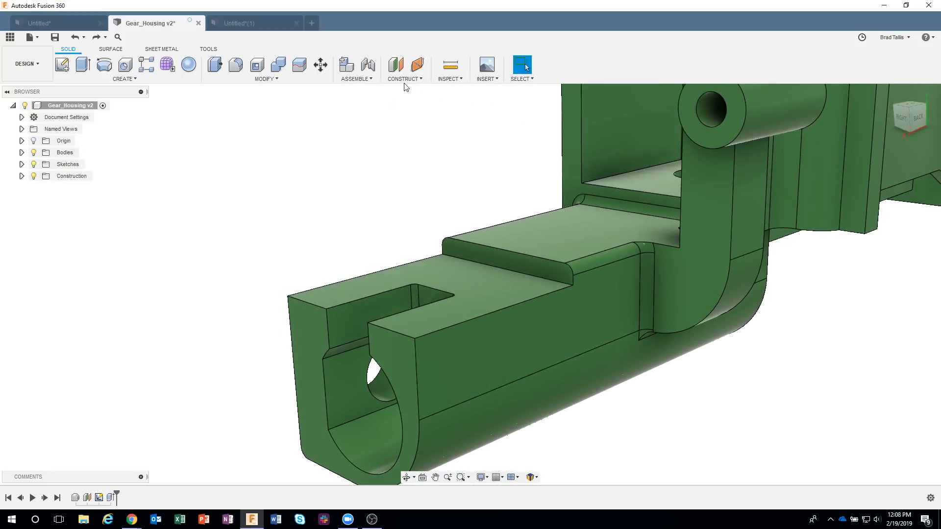
click(405, 81)
click(409, 99)
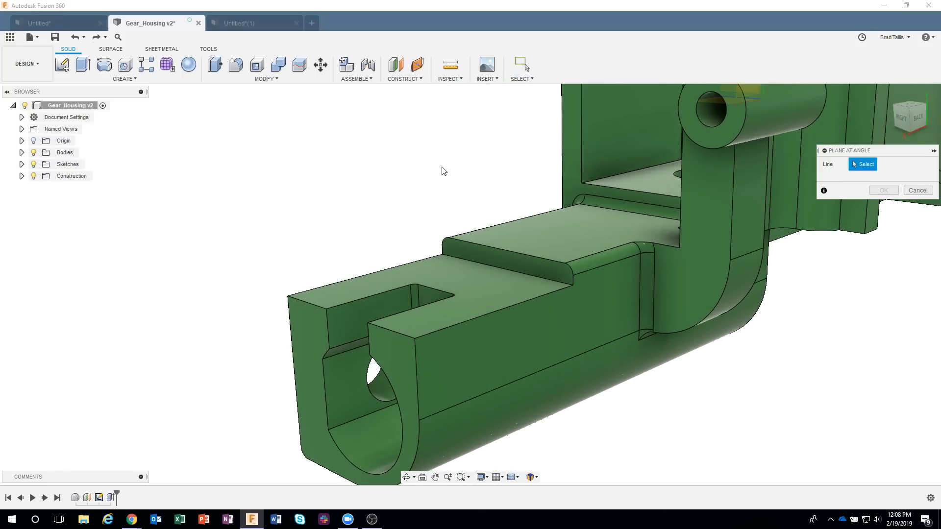
click(489, 316)
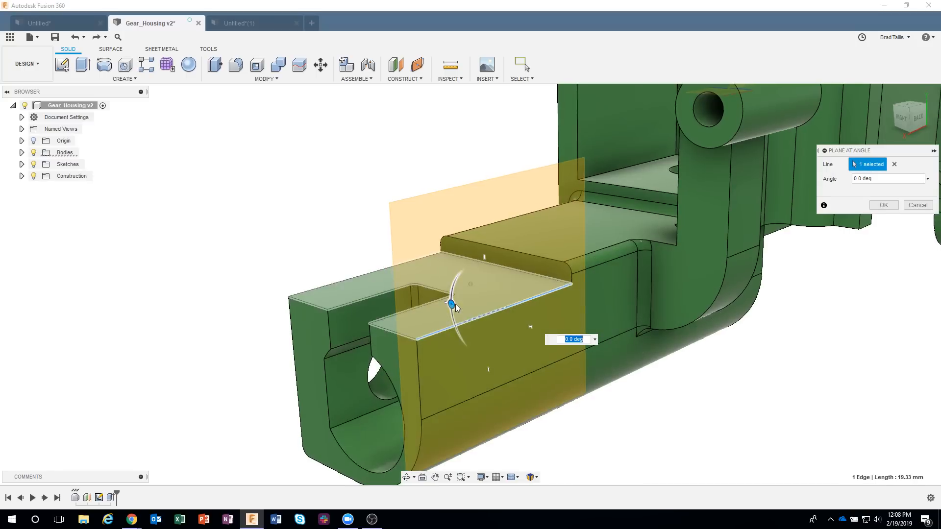
drag(450, 303, 477, 363)
text(45)
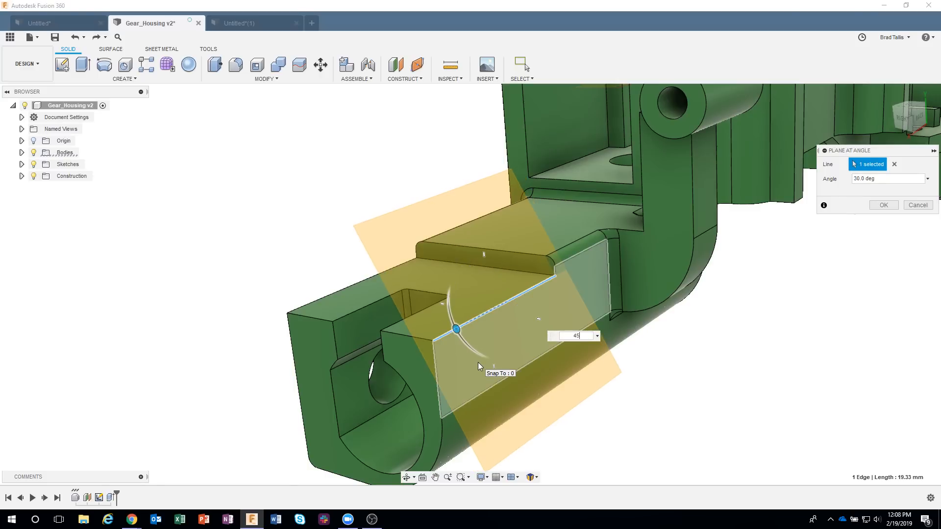
key(Return)
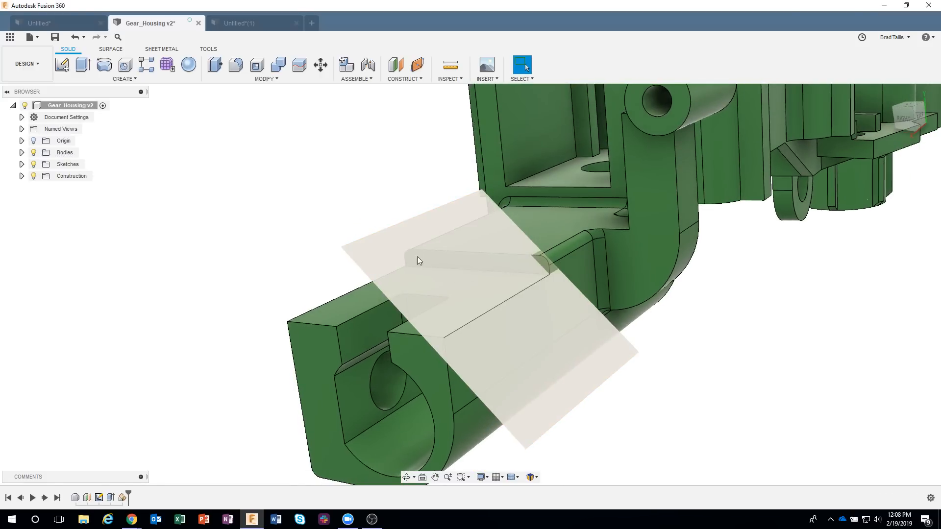
Sketch a 4 mm diameter circle at the sketch origin on the angled plane, and finish the sketch
right_click(399, 243)
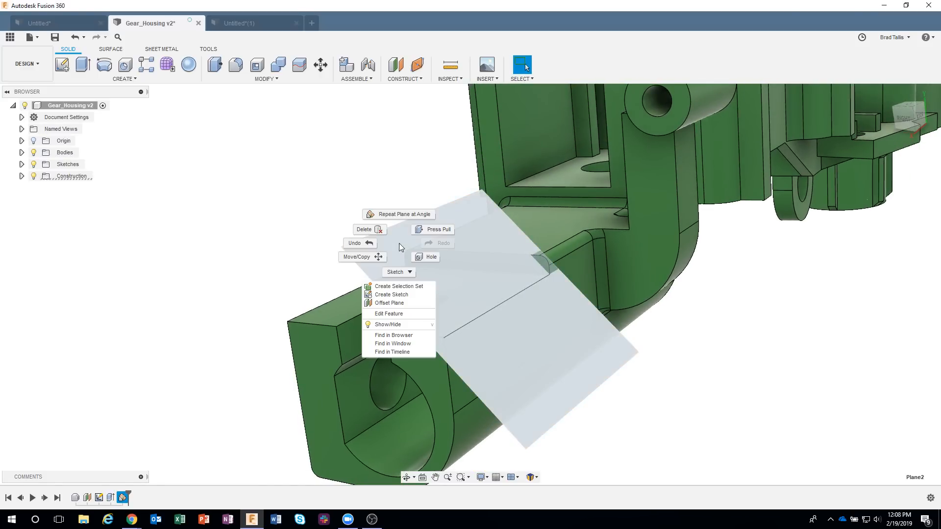
click(391, 295)
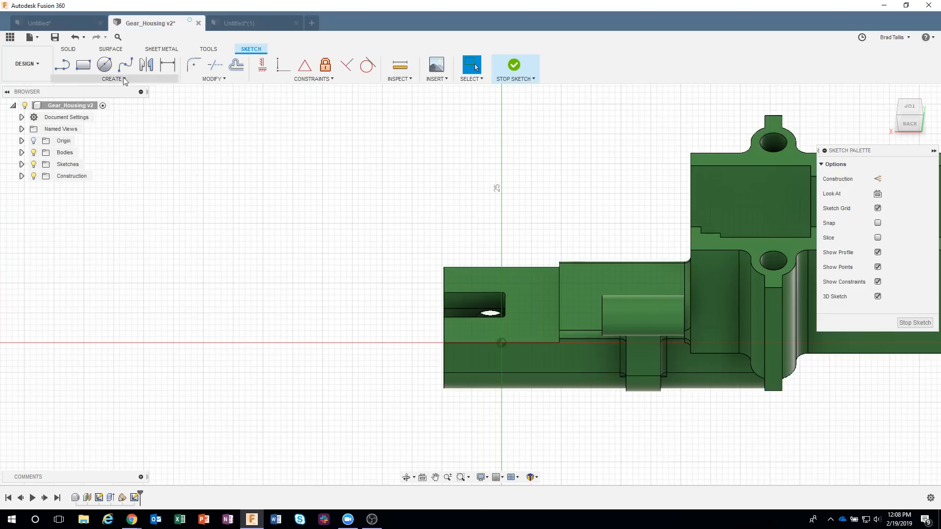
click(103, 65)
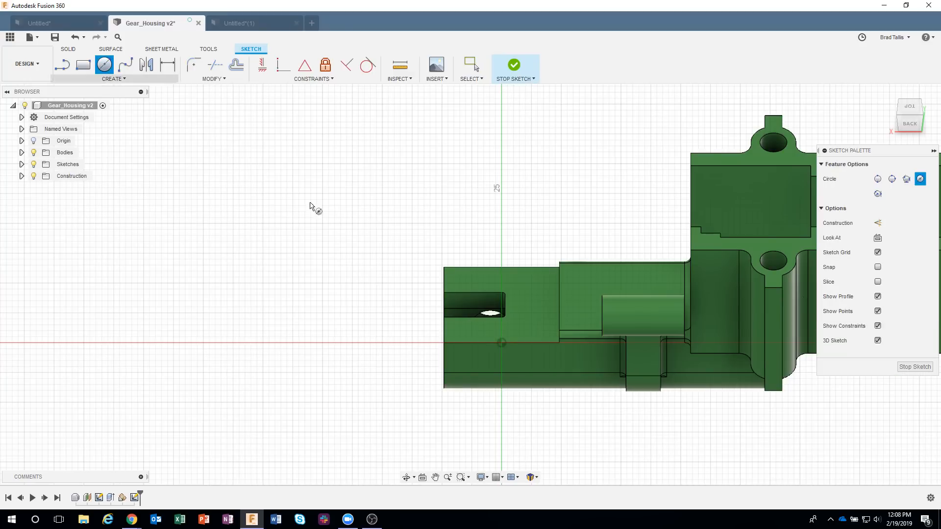
click(502, 342)
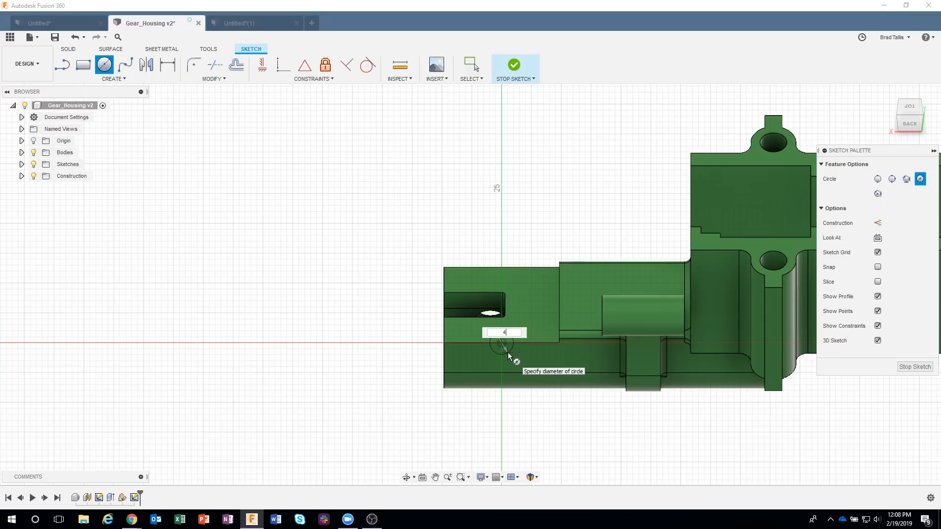
key(Return)
key(Escape)
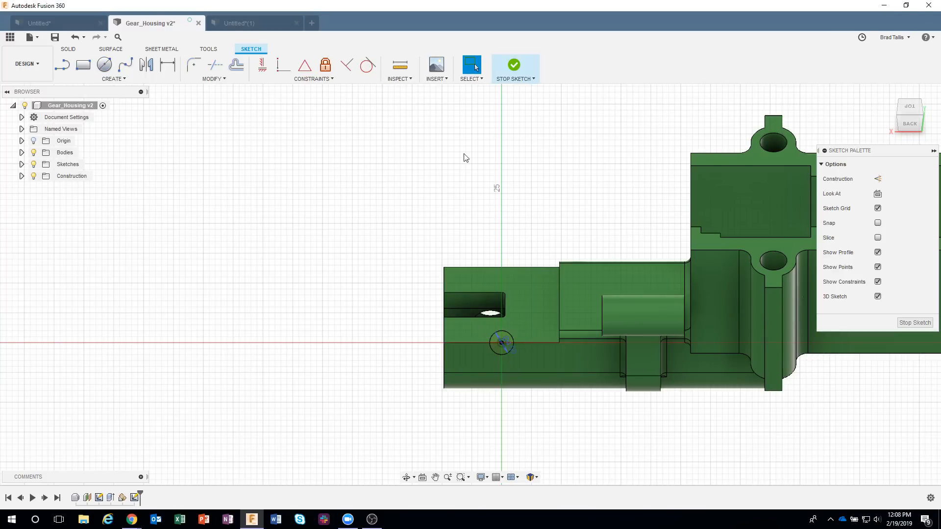
click(521, 76)
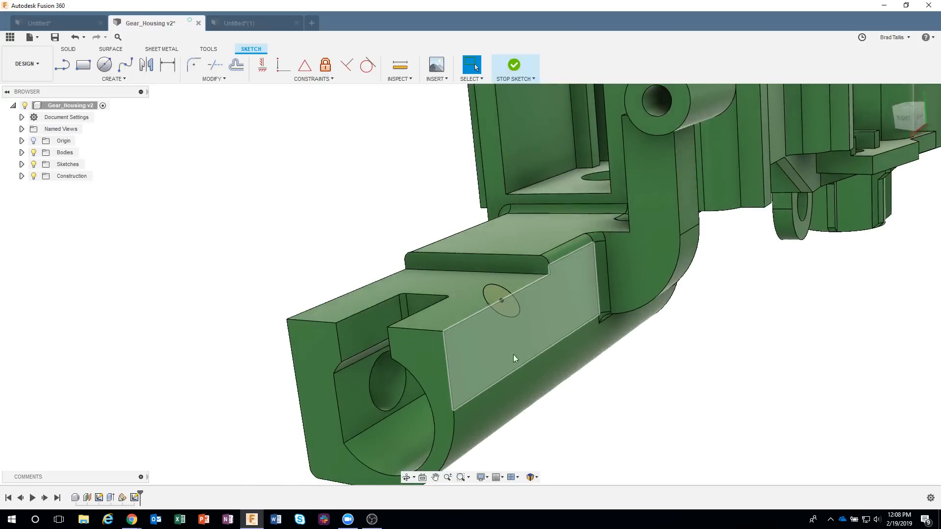
Extrude the circle one-sided by about 11.4 mm as a cut into the slotted arm's corner
right_click(501, 293)
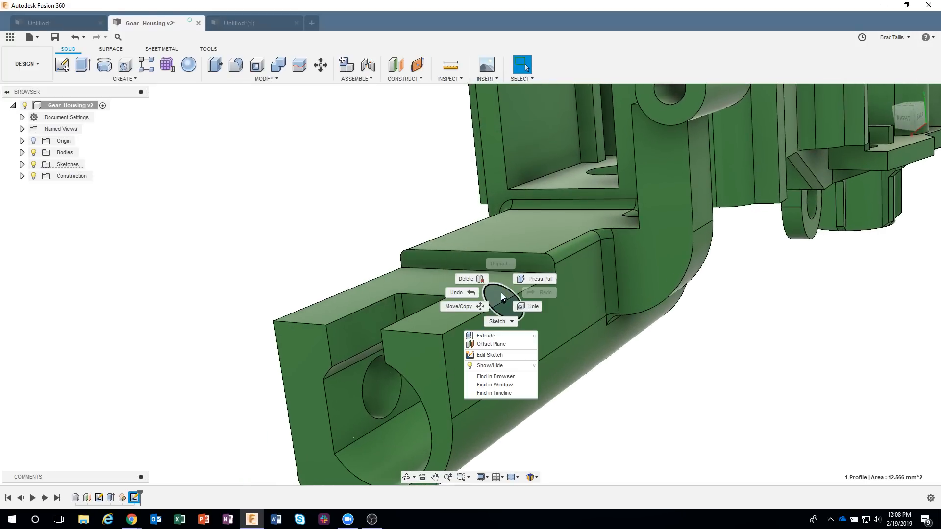
click(500, 335)
shift+middle_drag(501, 335, 529, 312)
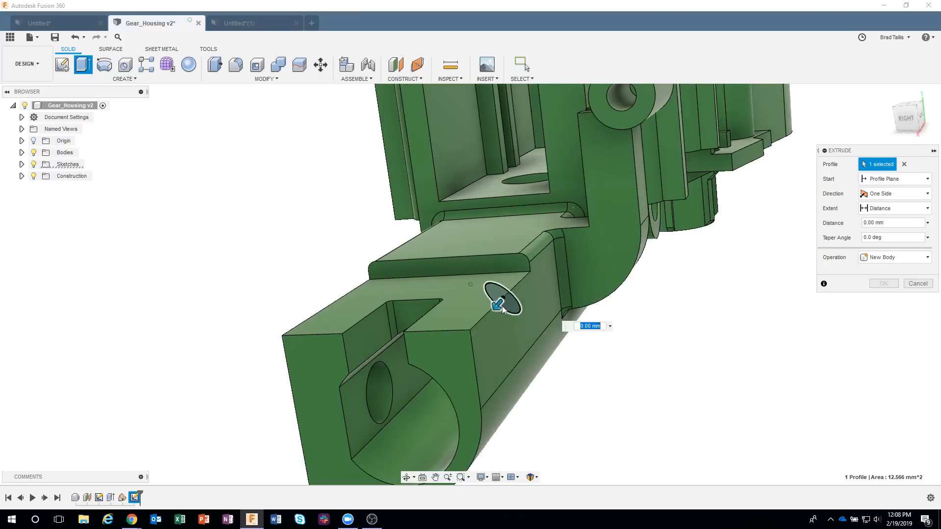
drag(498, 308, 425, 388)
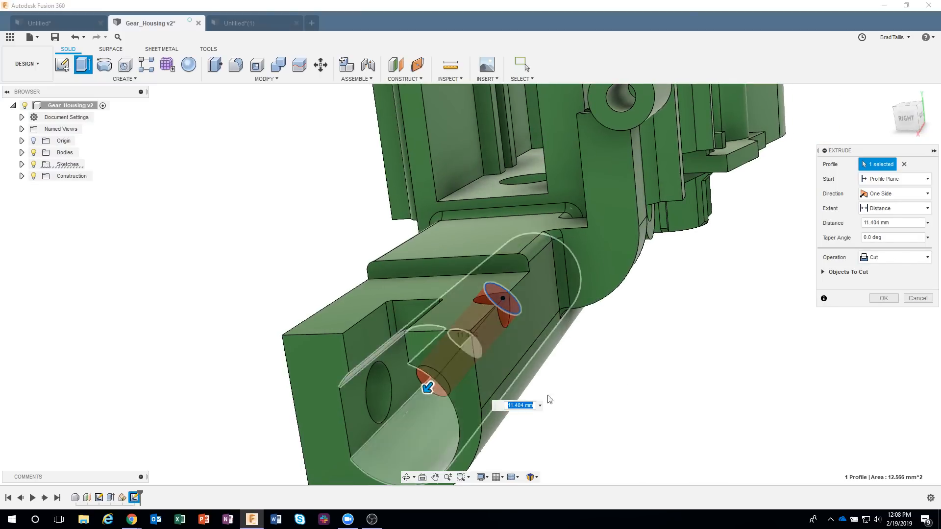
click(884, 299)
Start a tangent plane on the outer face of the cylindrical boss beside the housing's side wall
mouse_move(708, 298)
shift+middle_down()
mouse_move(525, 311)
mouse_move(440, 330)
mouse_move(490, 459)
mouse_move(556, 482)
mouse_move(587, 461)
mouse_move(594, 437)
mouse_move(631, 422)
shift+middle_up()
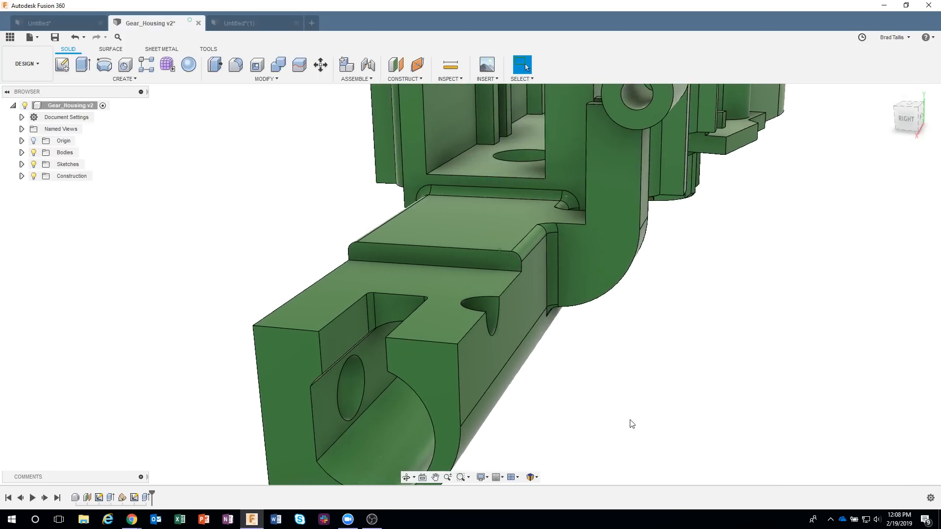
scroll(633, 423, down, 5)
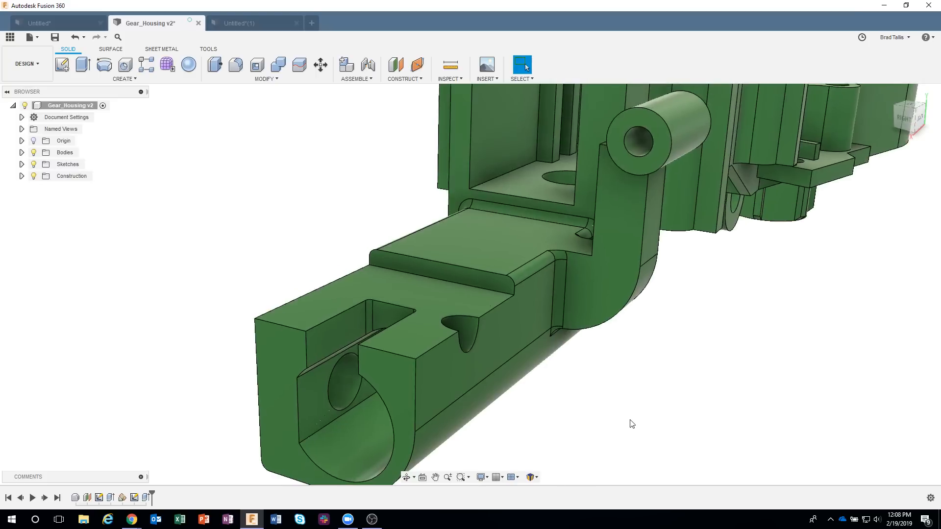
scroll(632, 424, down, 4)
shift+middle_drag(620, 420, 310, 141)
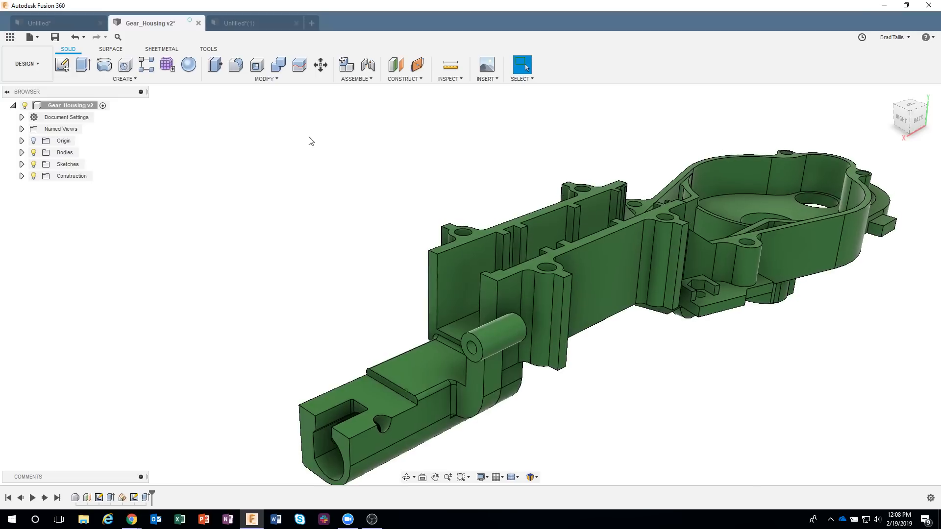
click(403, 78)
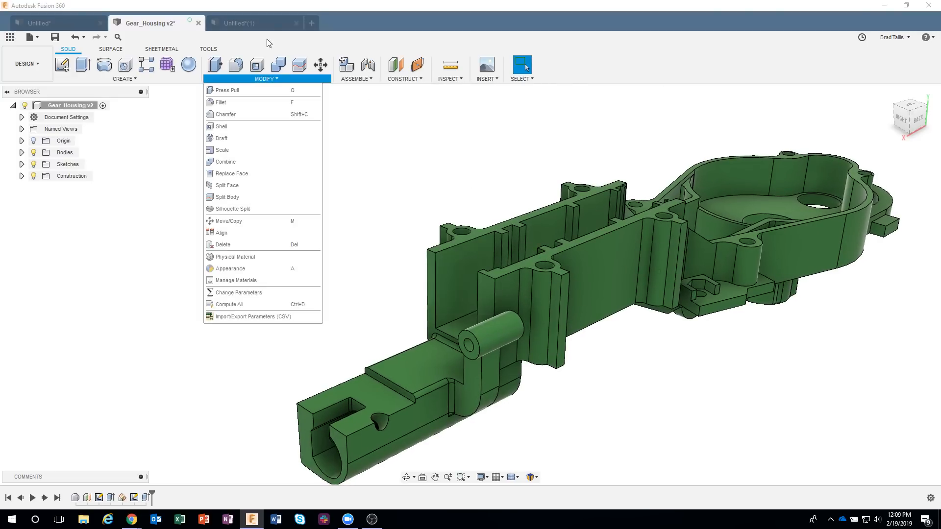
mouse_move(358, 79)
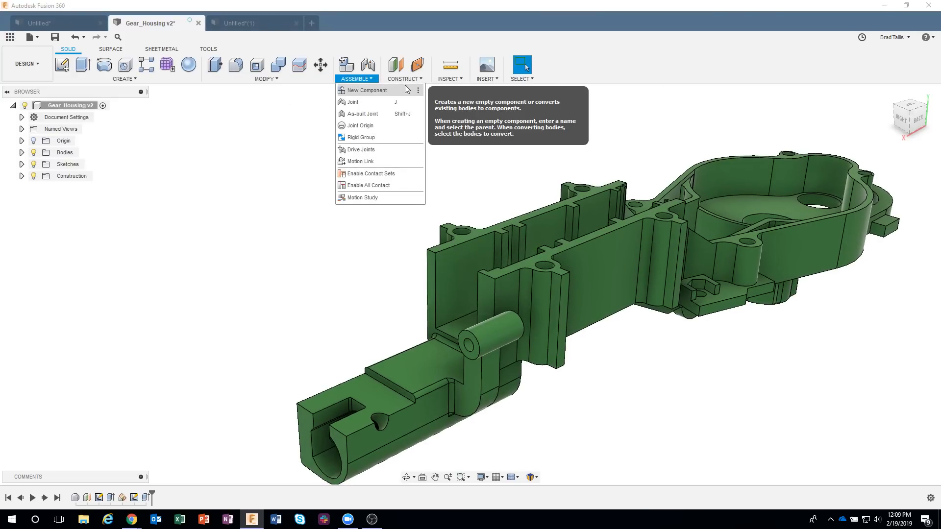
mouse_move(404, 83)
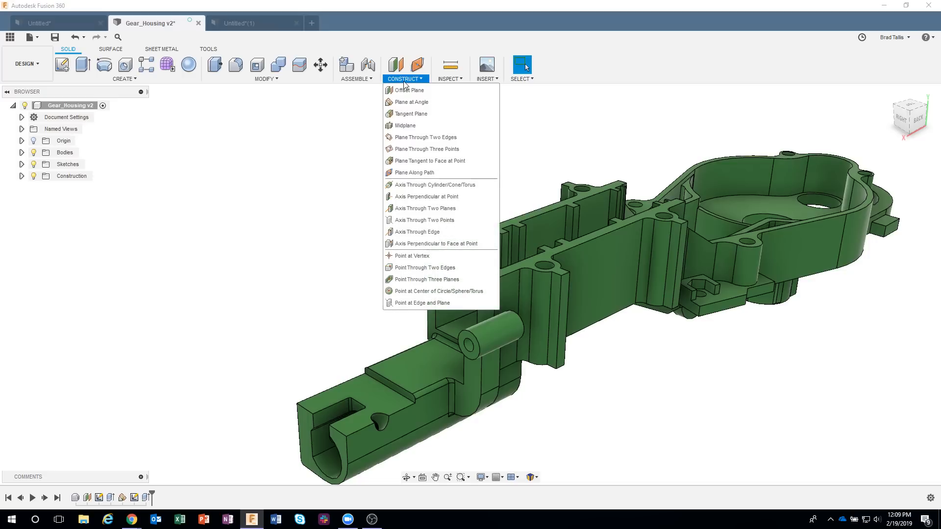
click(416, 113)
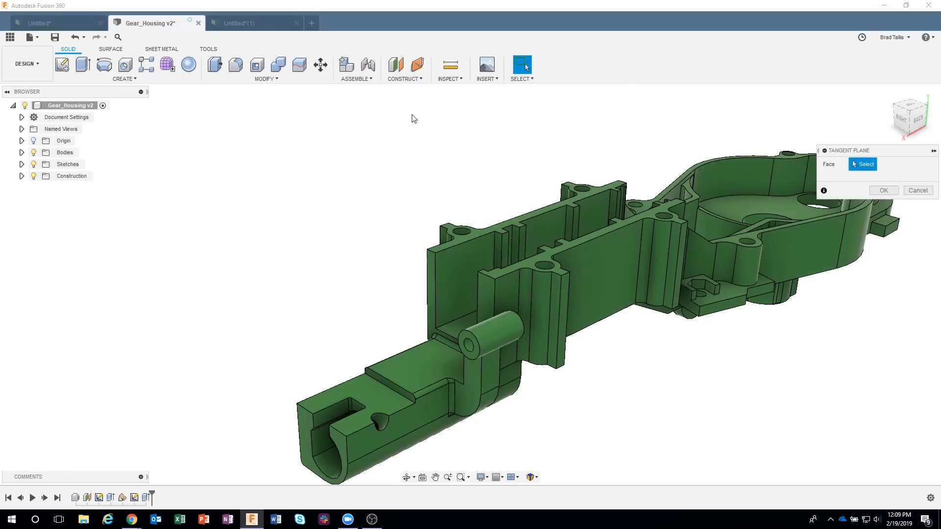
scroll(448, 144, up, 5)
scroll(605, 437, up, 6)
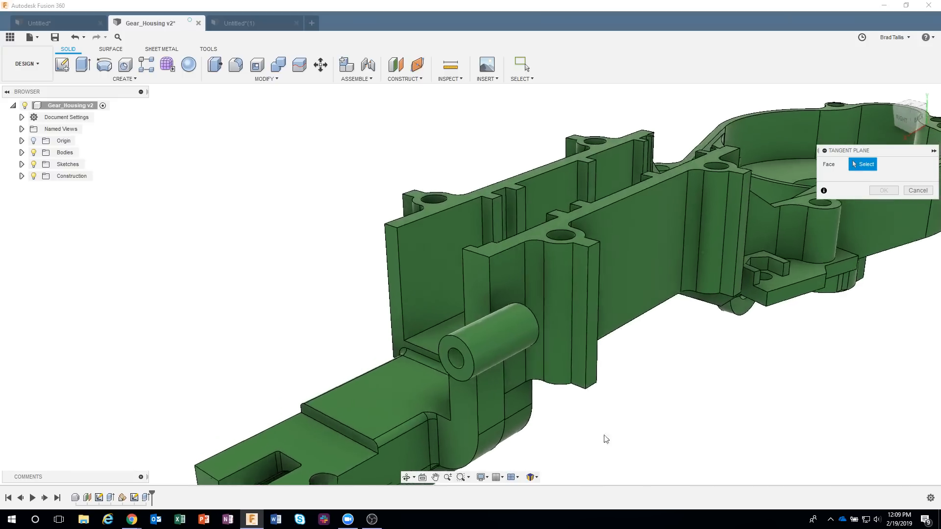
scroll(612, 416, up, 4)
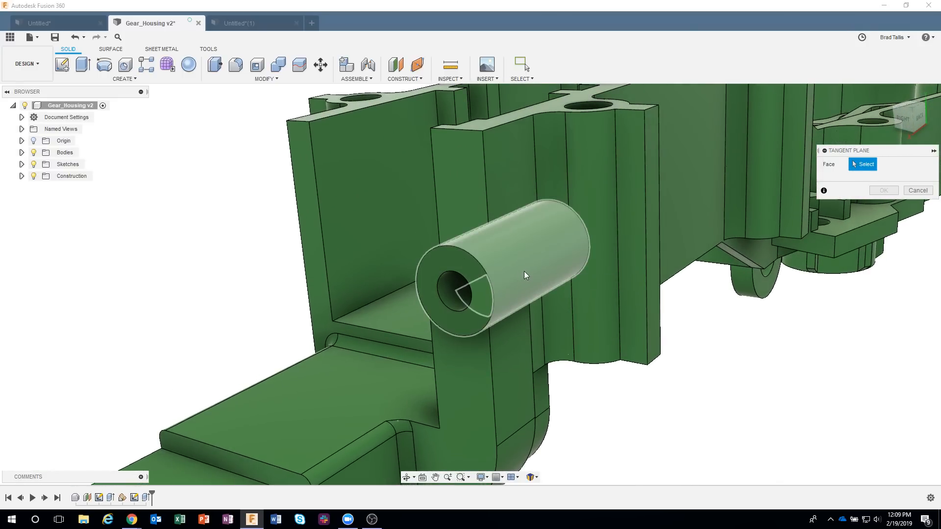
click(523, 271)
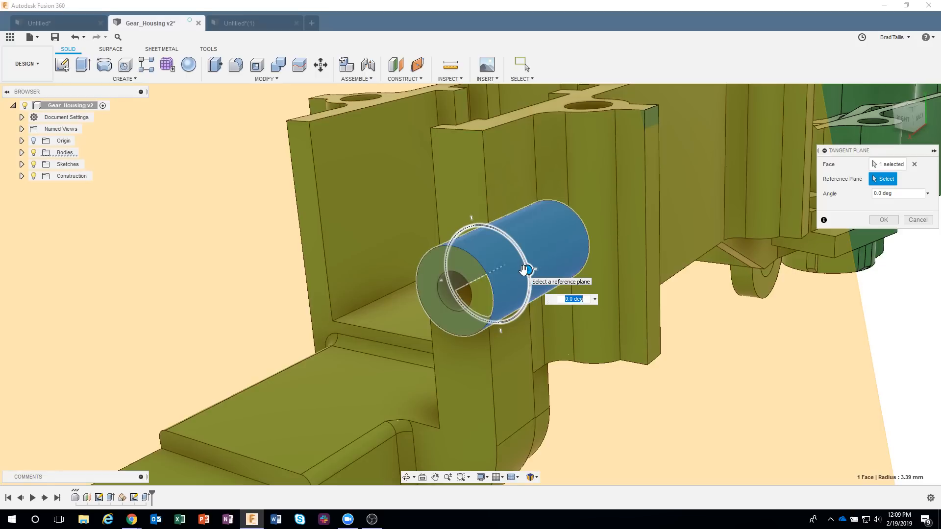
Clear the tangent plane's face selection and pick the boss's outer cylindrical face again
shift+middle_drag(523, 269, 725, 357)
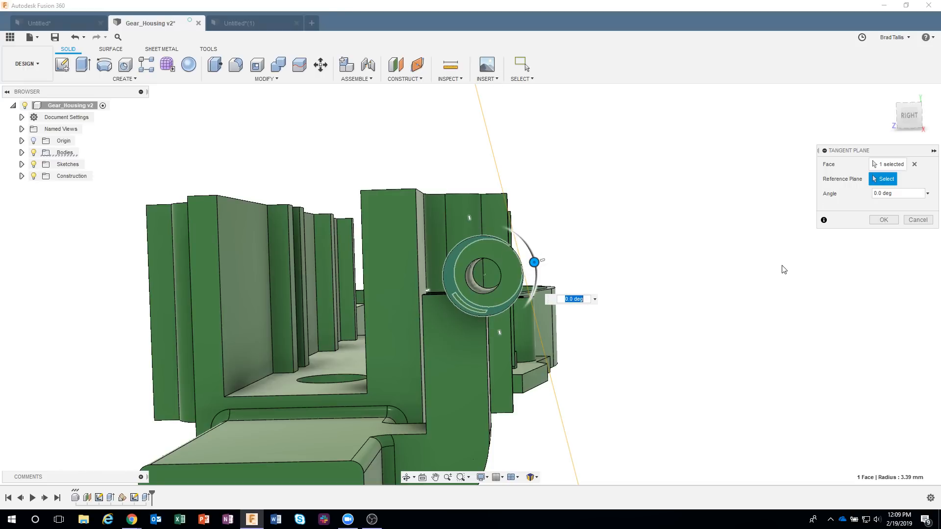
click(915, 164)
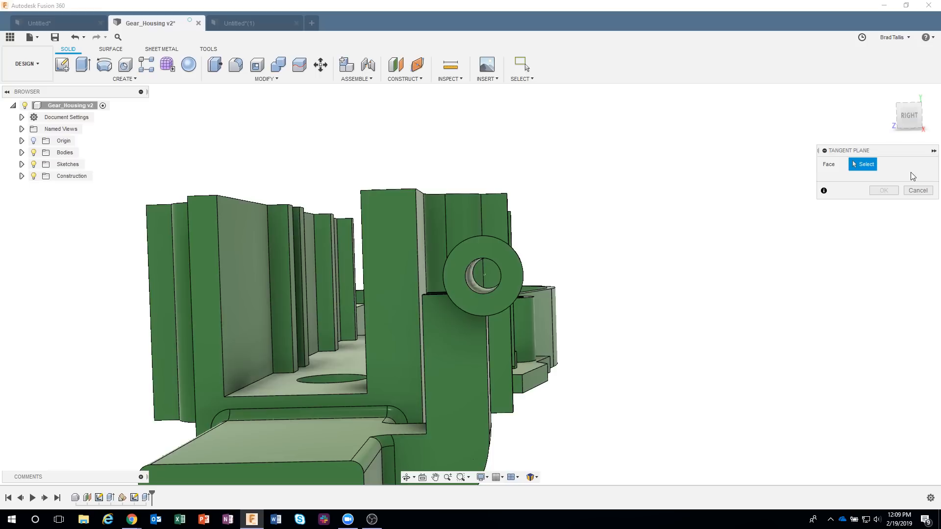
shift+middle_drag(911, 172, 529, 243)
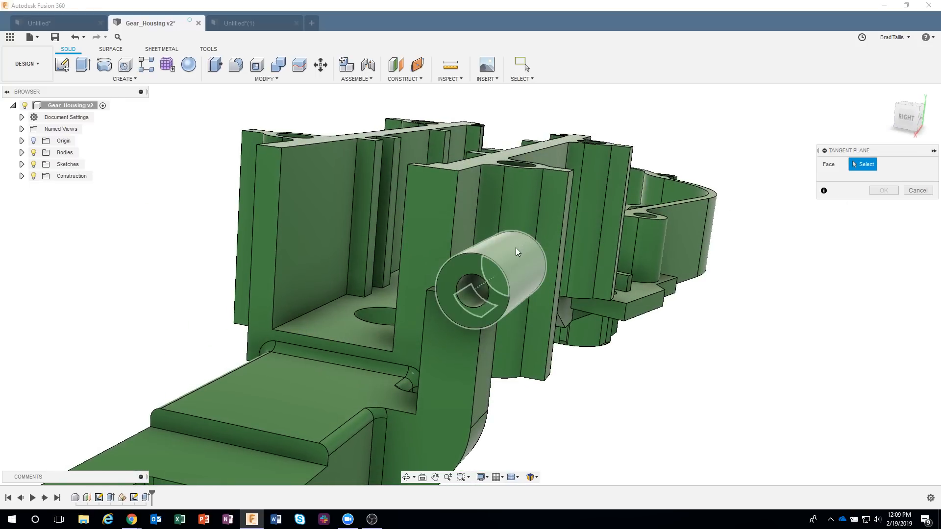
click(515, 251)
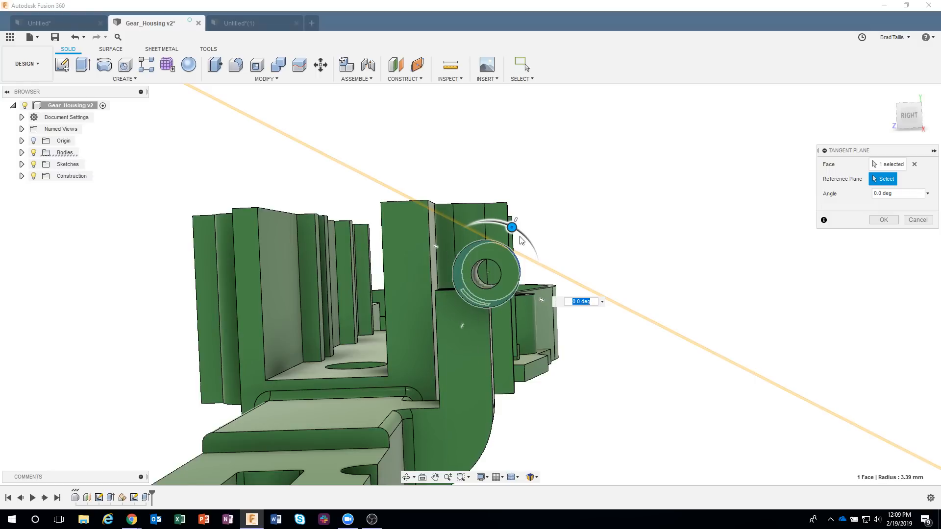
Use the flat top face of the side wall next to the boss as the tangent plane's reference plane
shift+middle_drag(655, 228, 773, 226)
shift+middle_drag(583, 307, 595, 302)
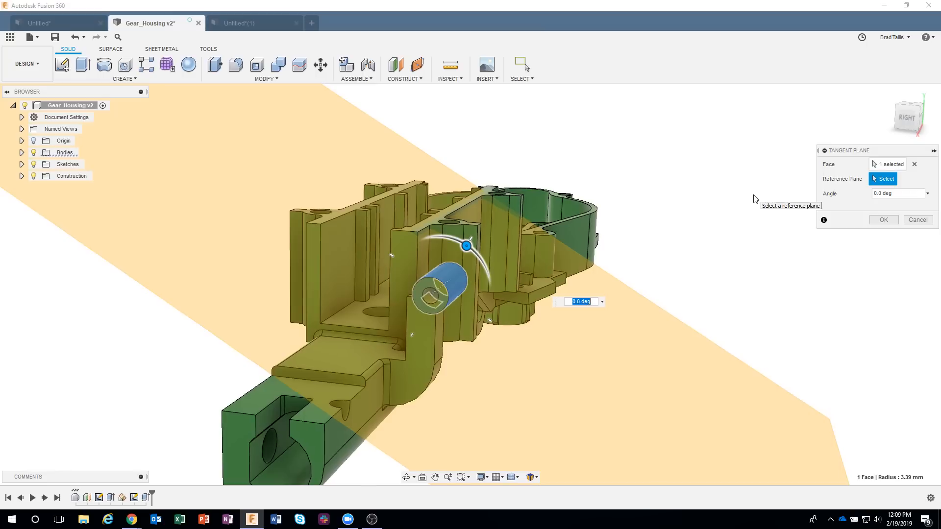
shift+middle_drag(696, 204, 797, 186)
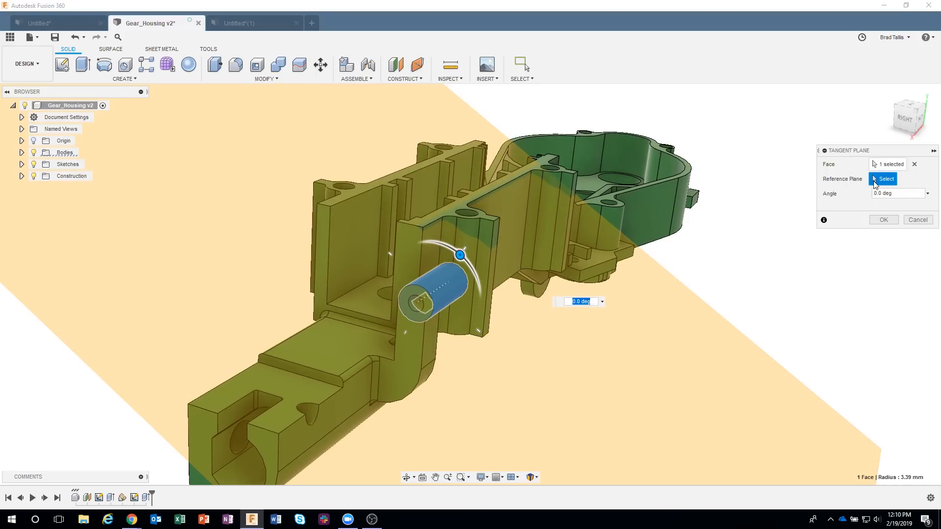
click(880, 181)
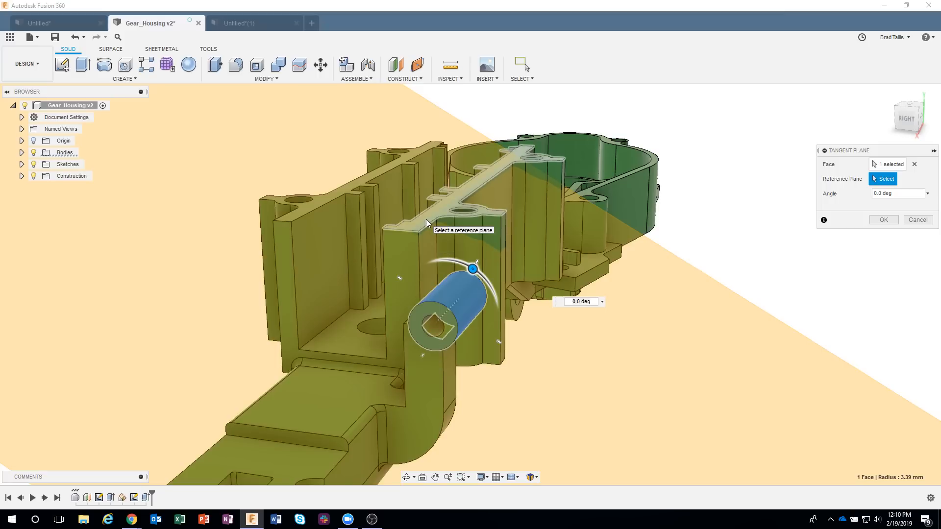
click(426, 219)
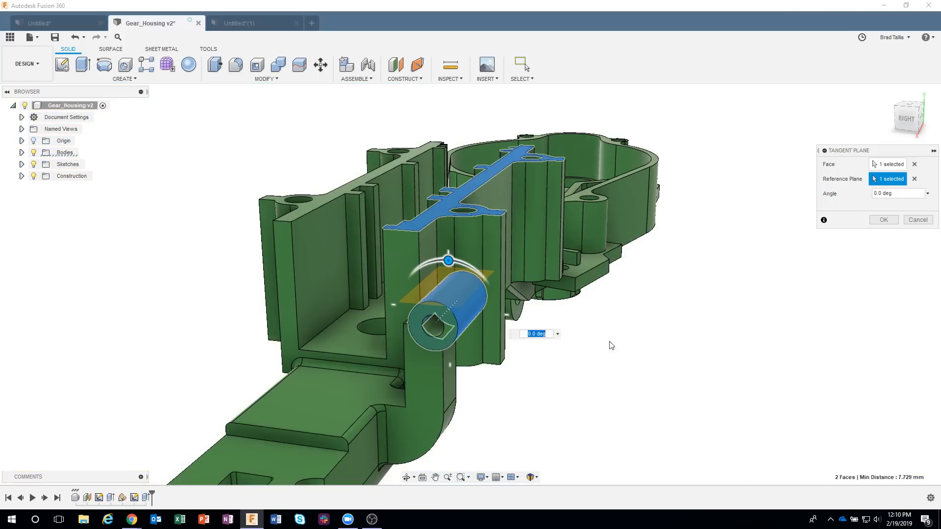
shift+middle_drag(517, 331, 452, 309)
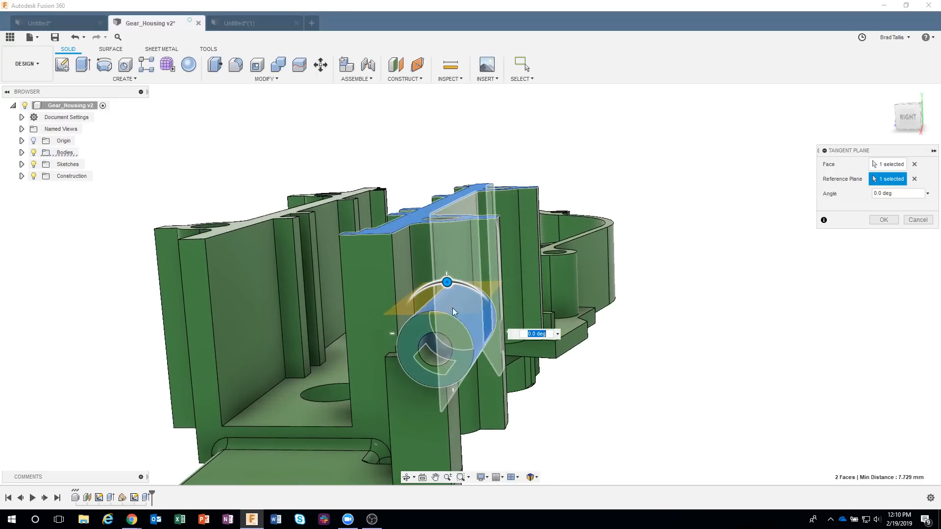
shift+middle_drag(697, 408, 714, 343)
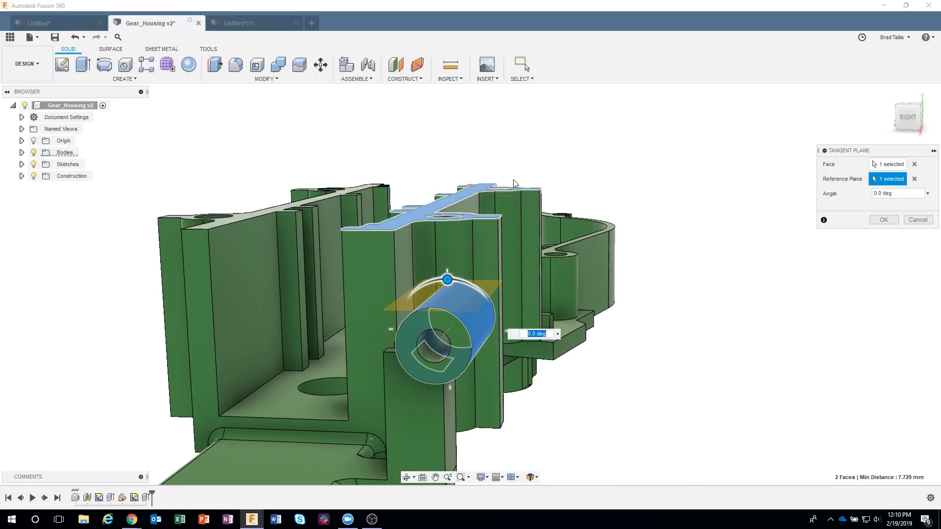
Try the tangent plane at 45 deg, set its angle to -45 deg, and create the plane on the boss
shift+middle_drag(745, 284, 666, 310)
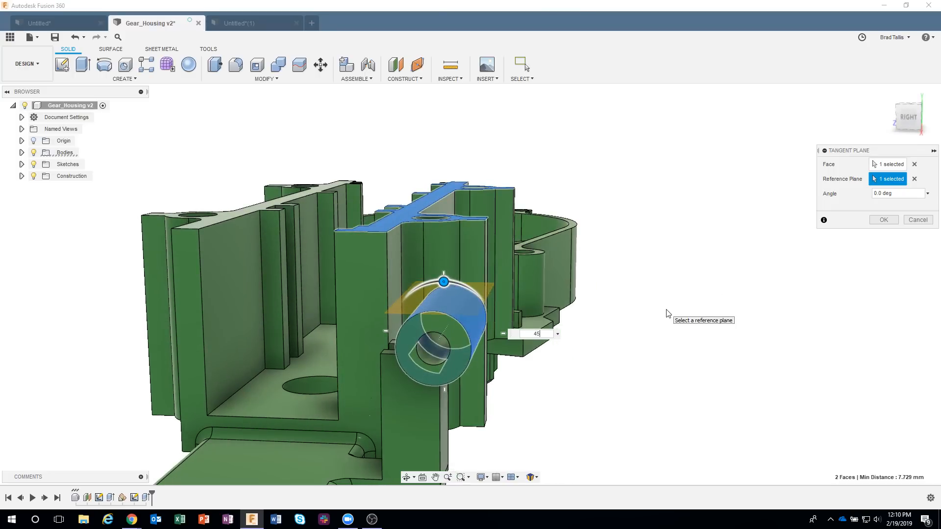
key(Return)
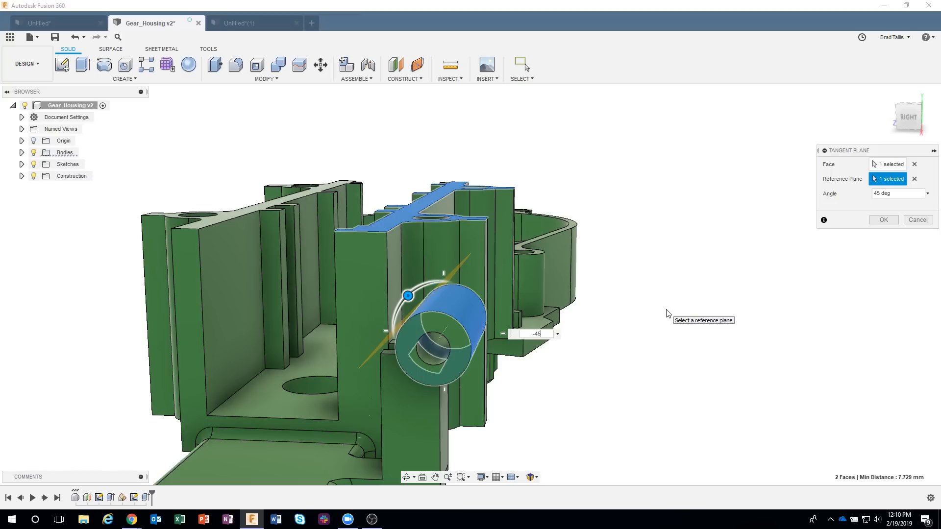
key(Return)
shift+middle_drag(657, 289, 448, 267)
shift+middle_drag(724, 386, 699, 309)
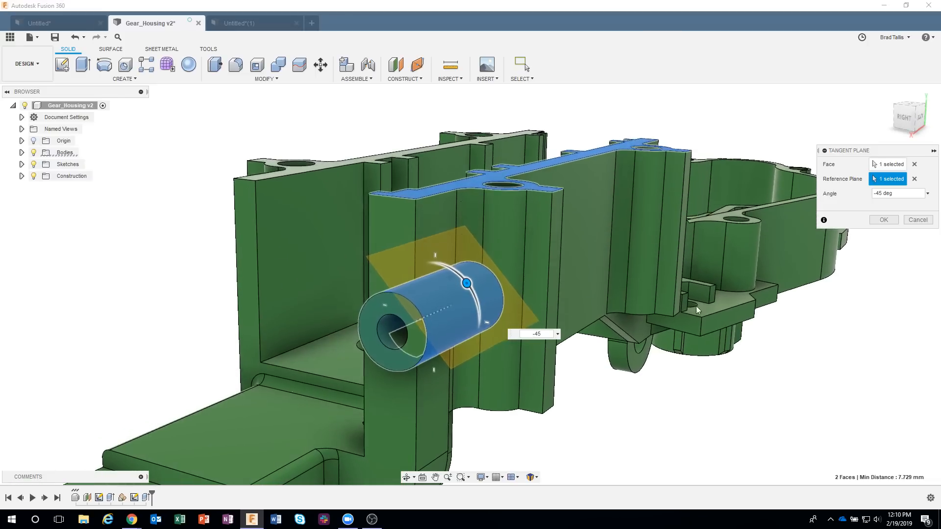
click(441, 192)
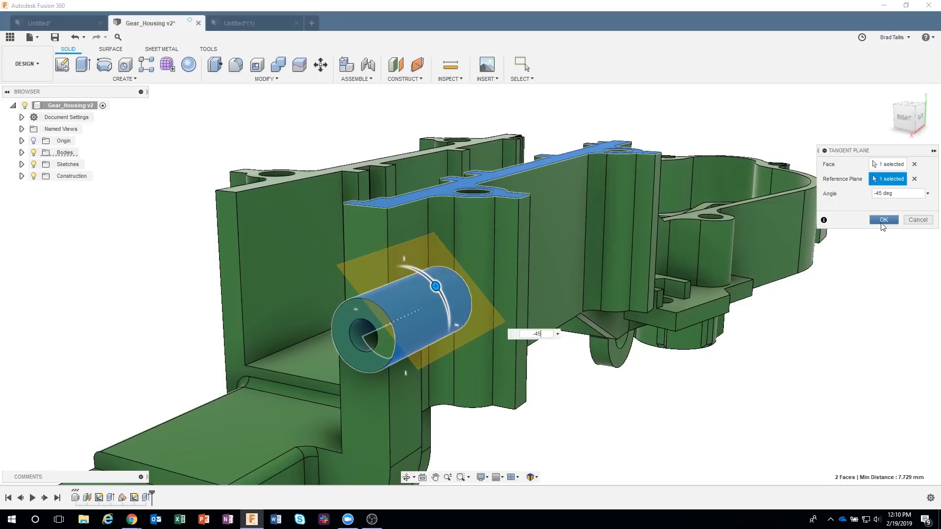
click(883, 221)
Expand the Construction folder, show Plane2 and Plane1 to compare them with the model, and hide both again
middle_drag(656, 400, 343, 297)
scroll(325, 263, down, 5)
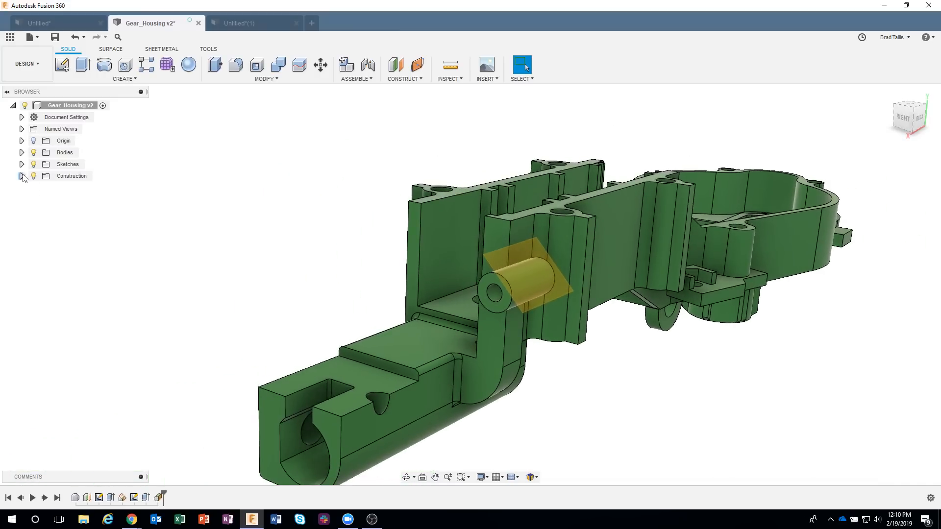
click(22, 176)
click(42, 200)
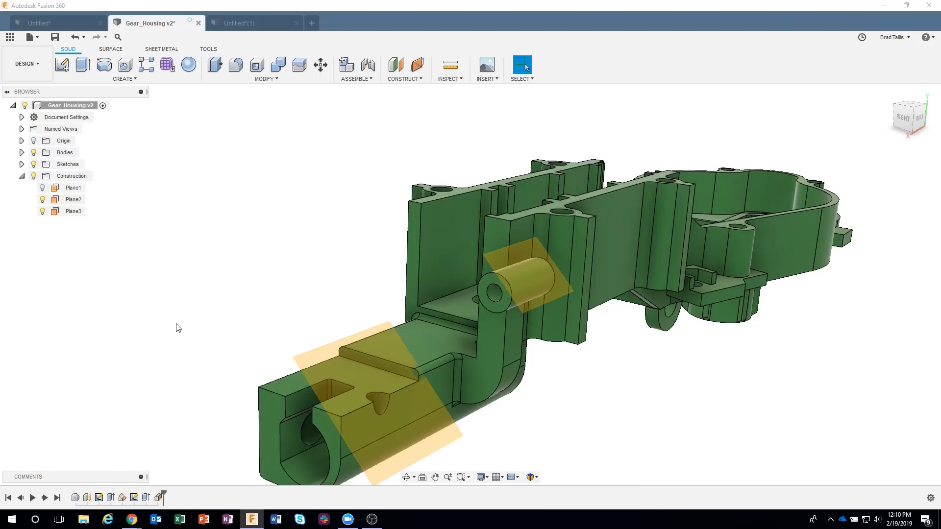
click(42, 189)
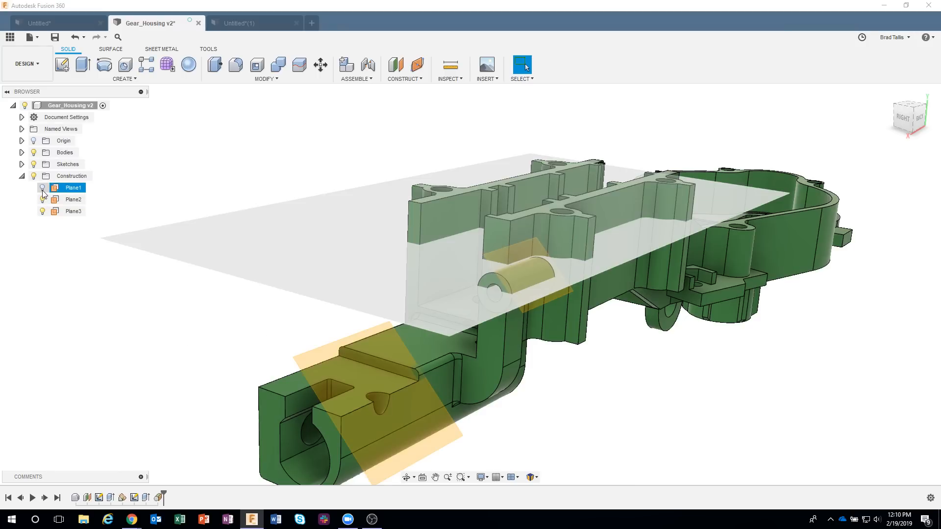
click(42, 191)
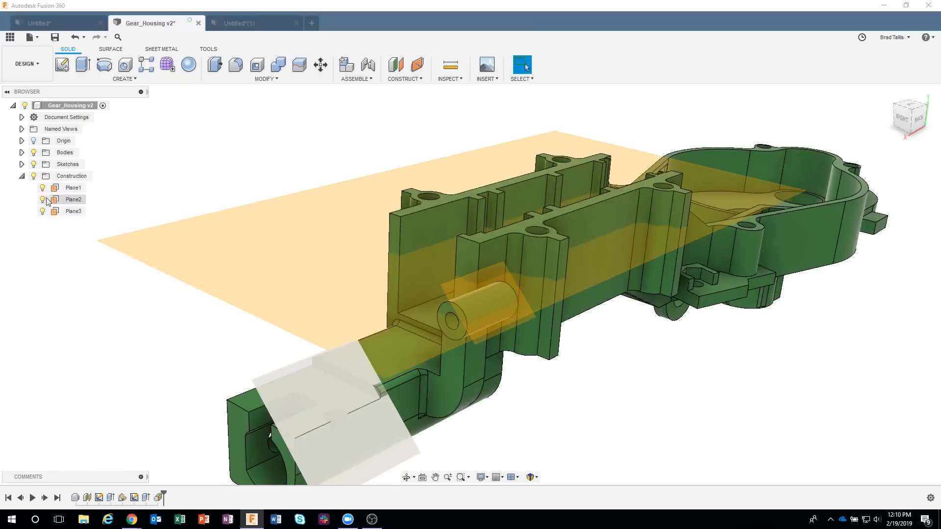
click(43, 187)
click(42, 199)
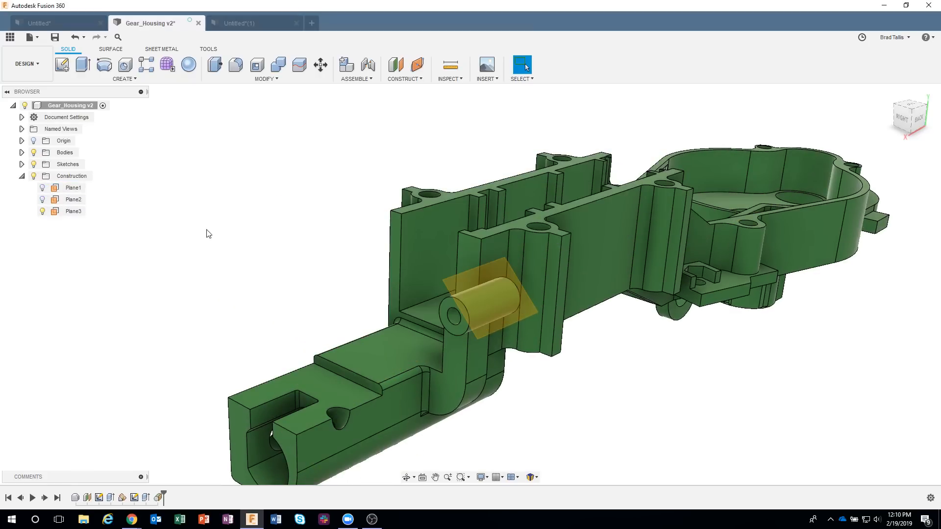
Select the tangent plane on the boss and stretch its upper corner outward past the boss's open end
scroll(502, 303, up, 5)
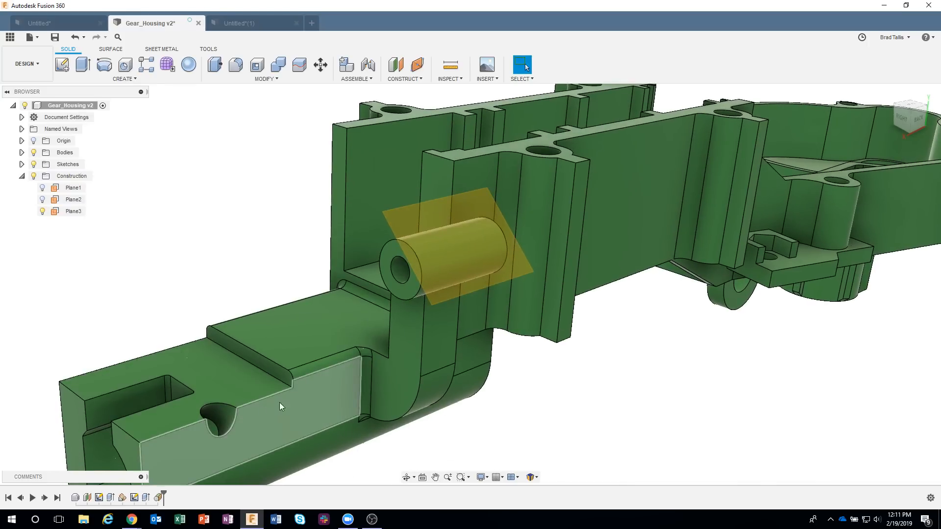
click(435, 242)
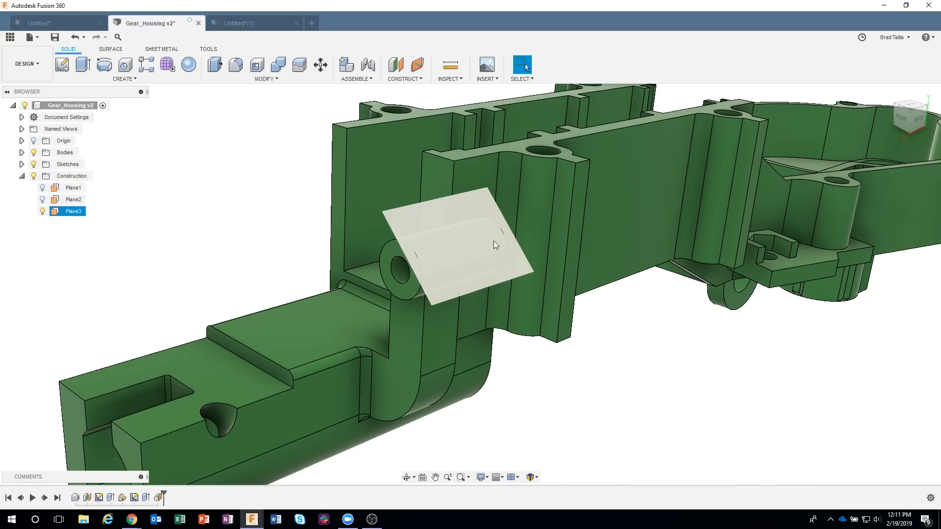
key(Escape)
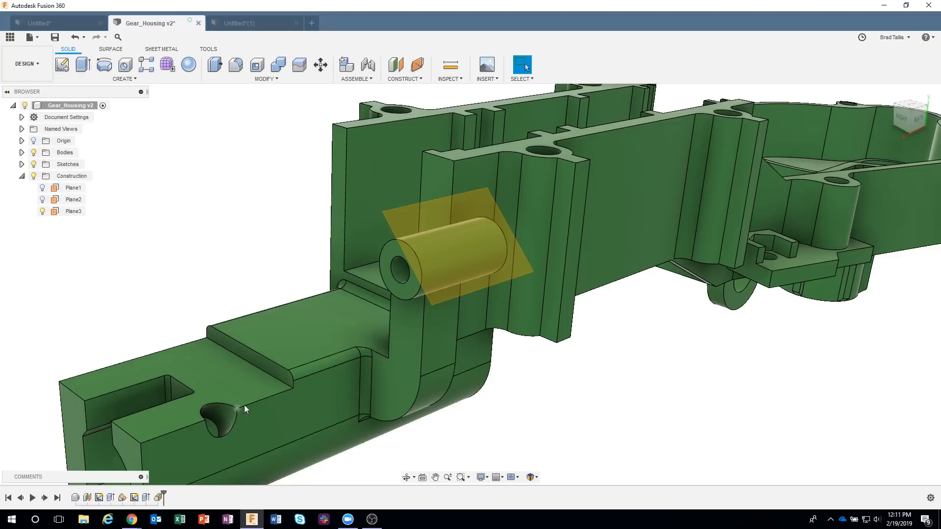
scroll(564, 380, up, 4)
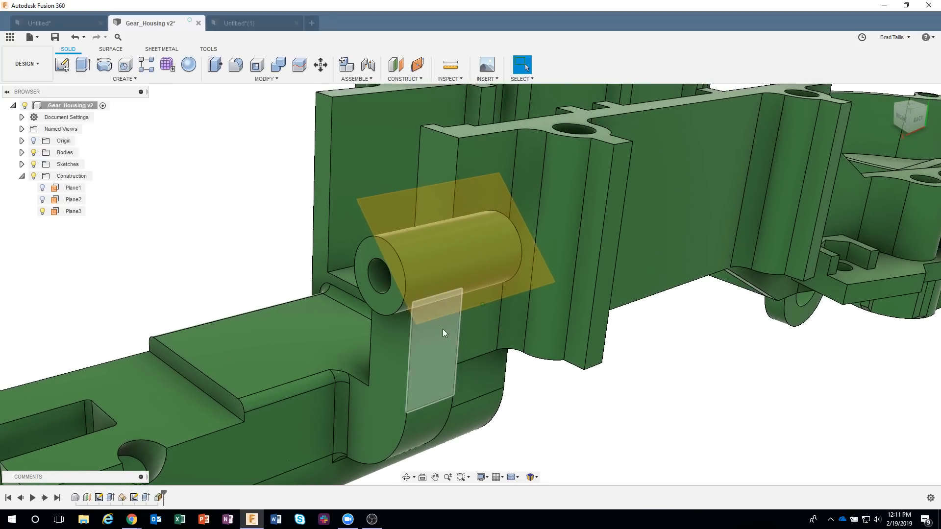
click(427, 320)
key(Escape)
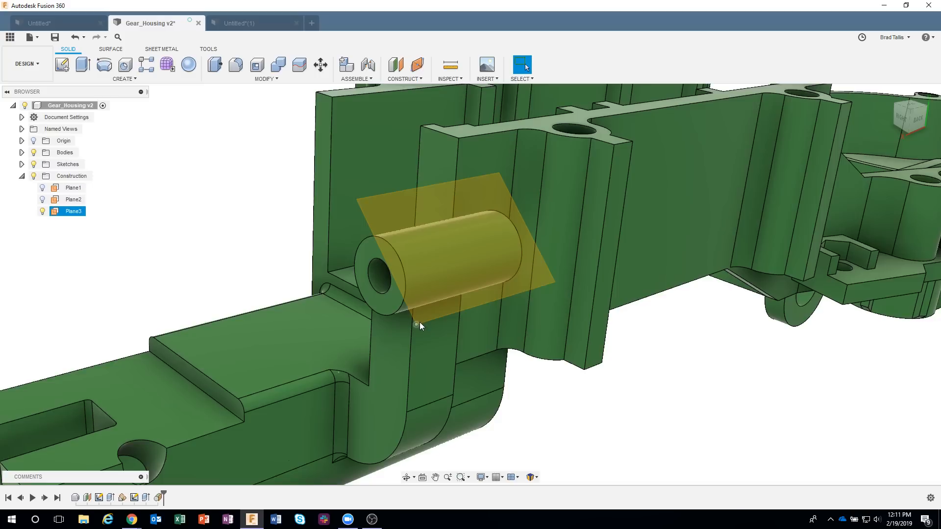
click(424, 319)
drag(348, 197, 279, 190)
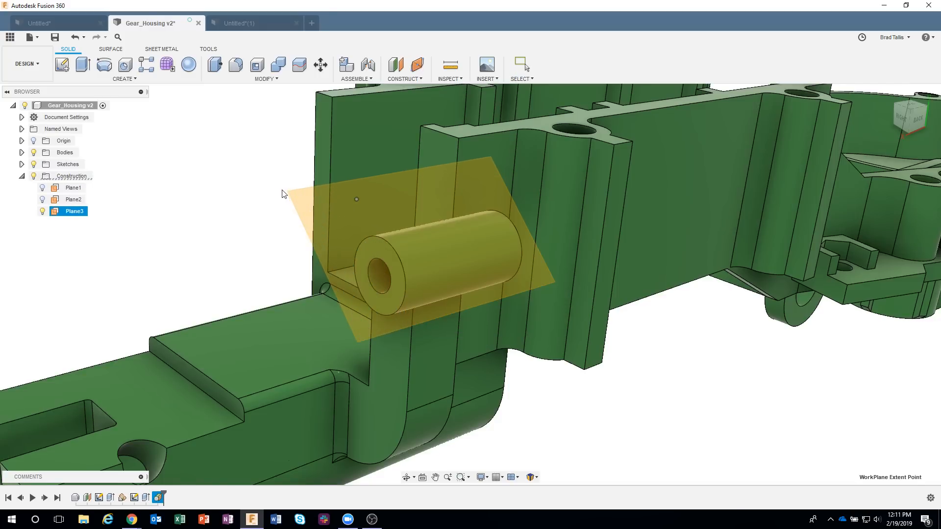
Extend the tangent plane's opposite lower corner out beyond the housing's side wall
click(465, 276)
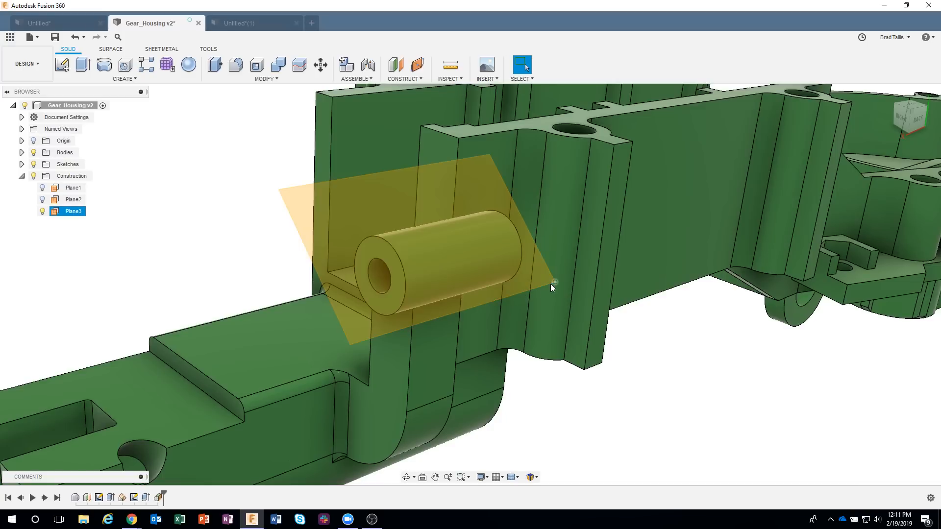
drag(552, 284, 588, 343)
drag(607, 396, 660, 404)
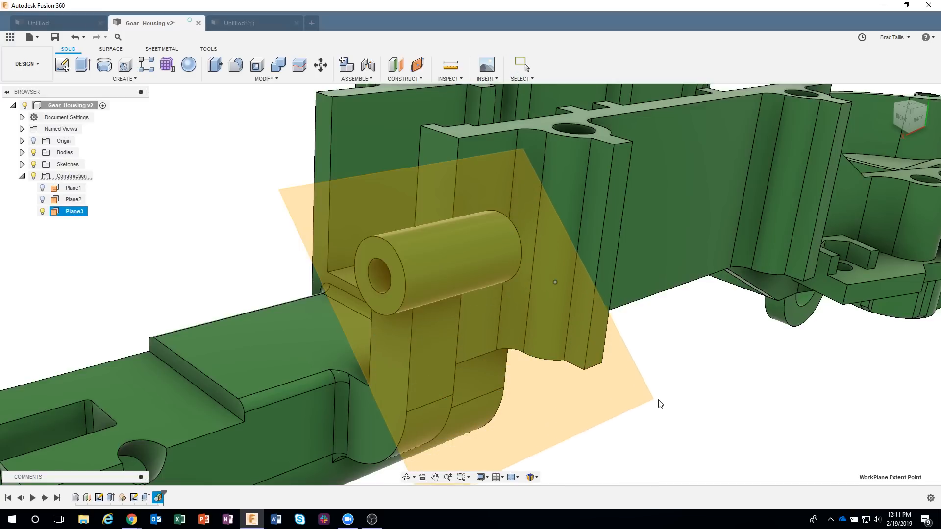
shift+middle_drag(547, 332, 444, 434)
click(541, 401)
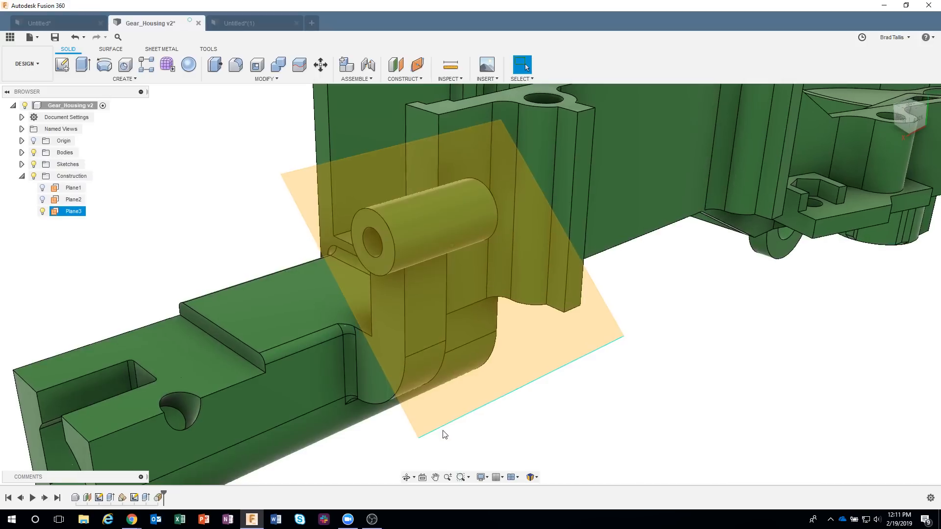
Shrink the tangent plane's display extents back to a smaller area around the boss
drag(418, 438, 376, 328)
click(620, 371)
shift+middle_drag(620, 371, 538, 303)
click(351, 208)
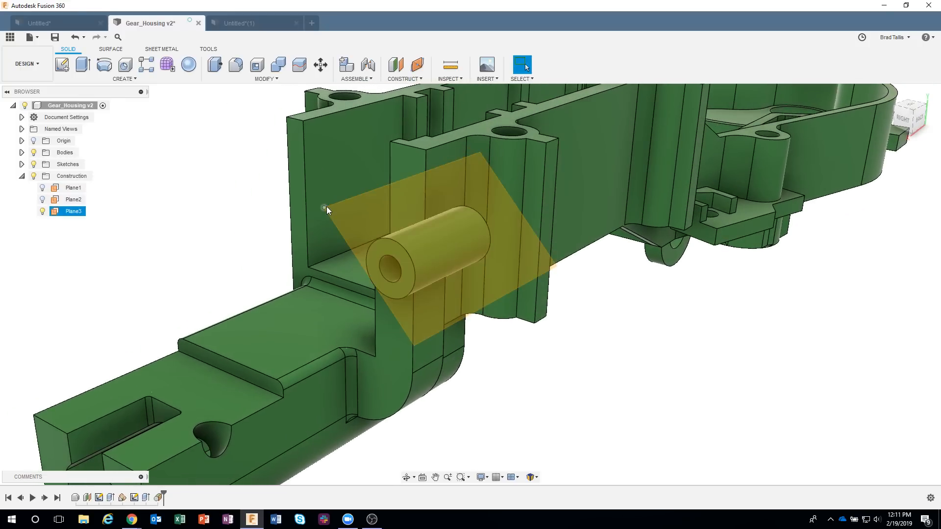
Enlarge the tangent plane again by pulling two opposite corners outward past the boss and side wall
drag(326, 207, 227, 198)
key(Escape)
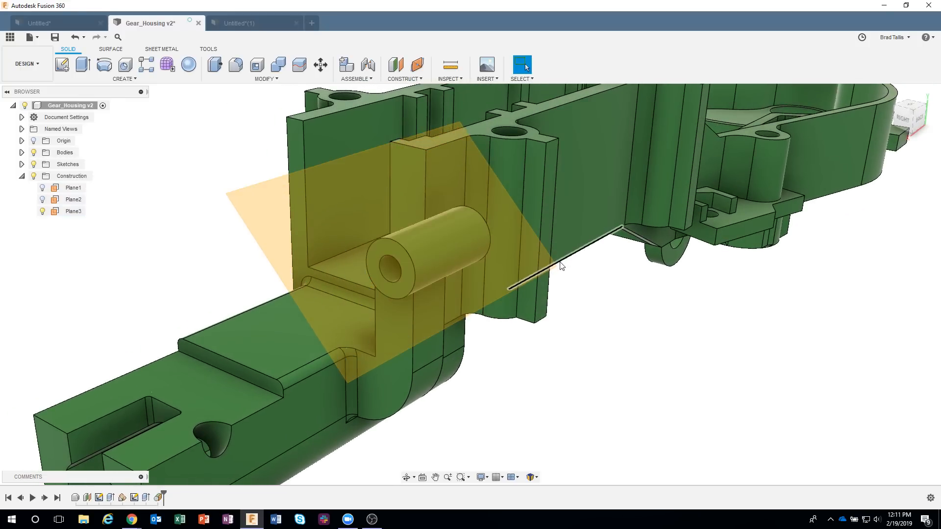
drag(558, 264, 646, 299)
shift+middle_drag(702, 336, 384, 98)
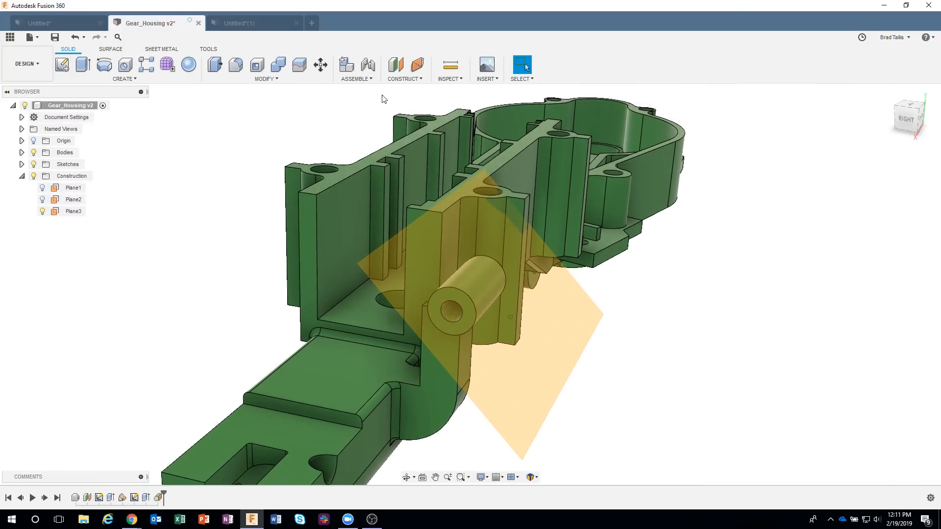
Hide Plane3 and create a midplane between two opposing rib faces on the inner sides of the housing channel
click(397, 80)
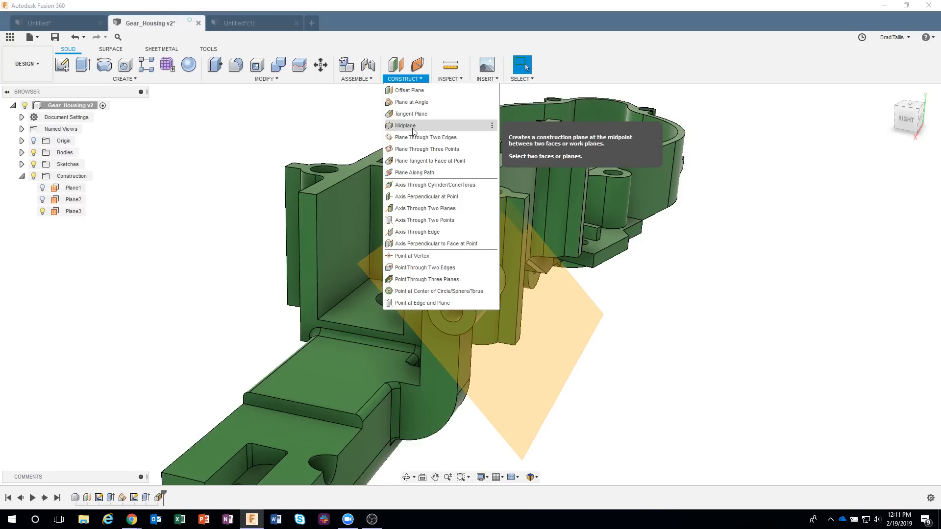
click(42, 212)
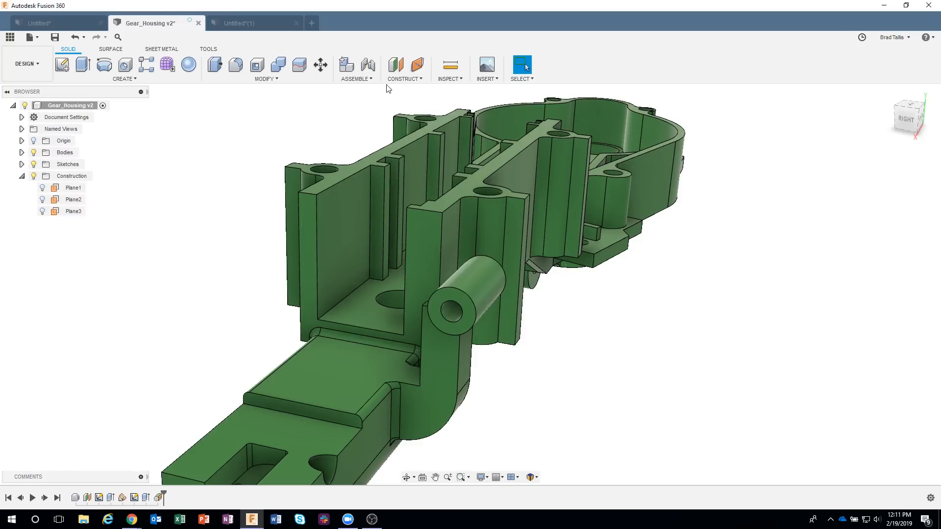
click(403, 78)
click(407, 119)
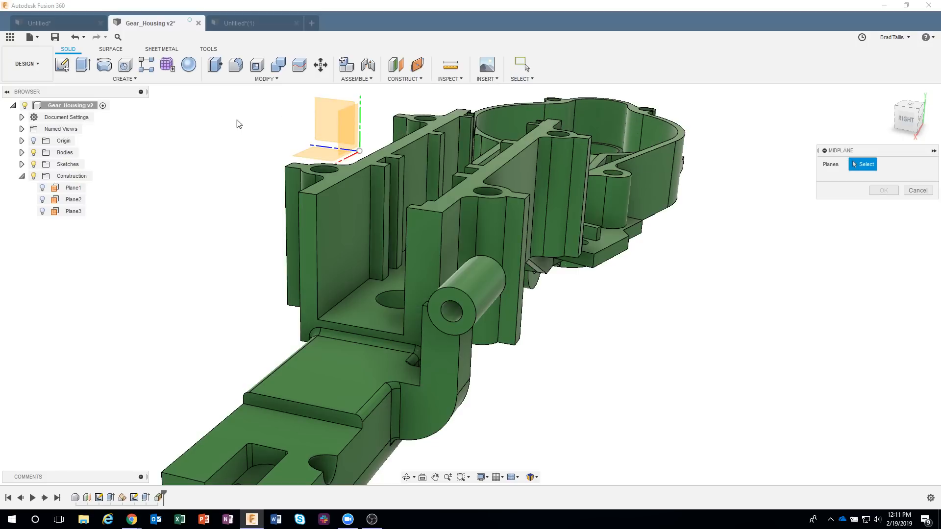
shift+middle_drag(239, 124, 653, 195)
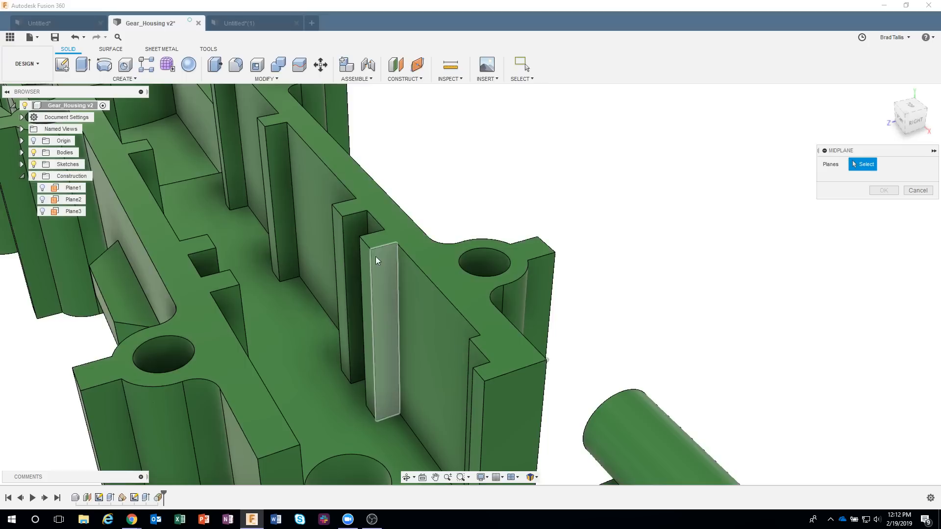
click(368, 260)
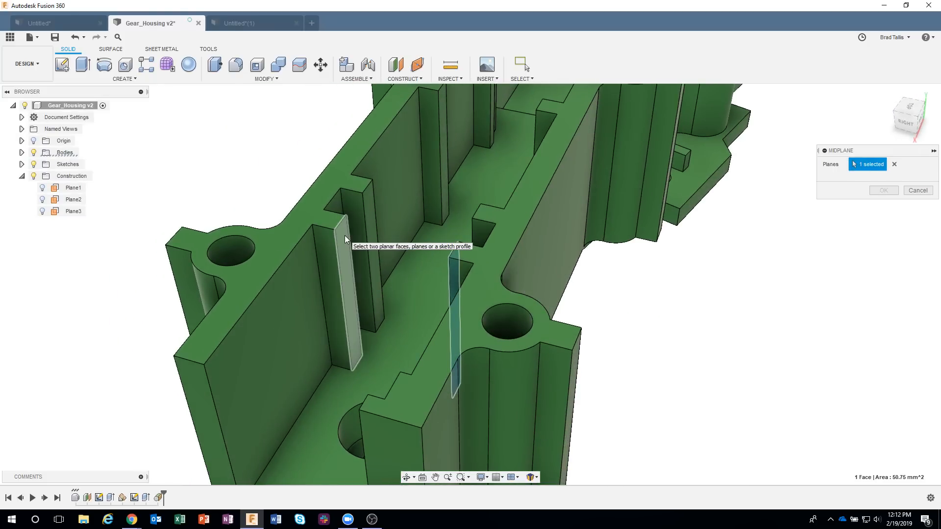
click(345, 235)
scroll(744, 384, down, 3)
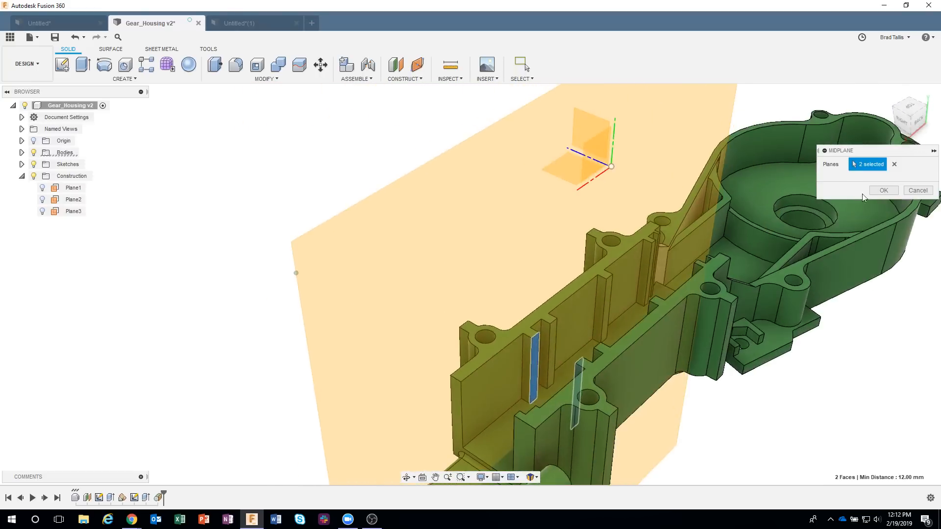
click(883, 190)
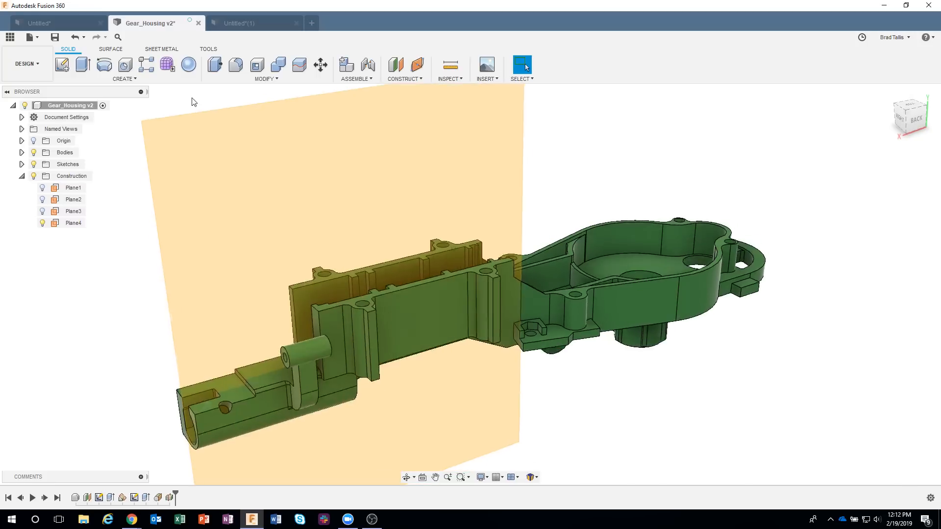
Shrink the midplane's display extents by pulling its upper corner in toward the channel walls
click(164, 109)
drag(149, 107, 277, 228)
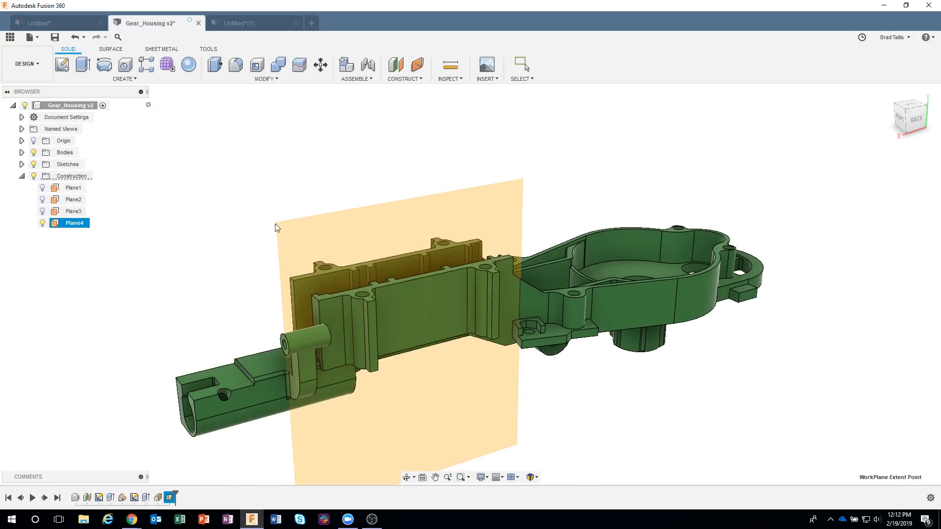
Shrink the midplane's display extents by pulling its lower corner upward, and hide the midplane
drag(515, 448, 515, 380)
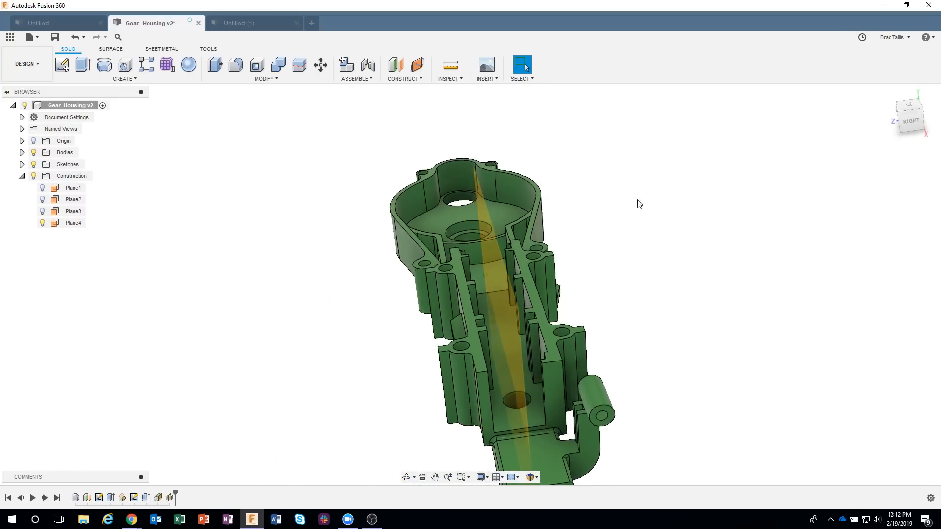
click(662, 224)
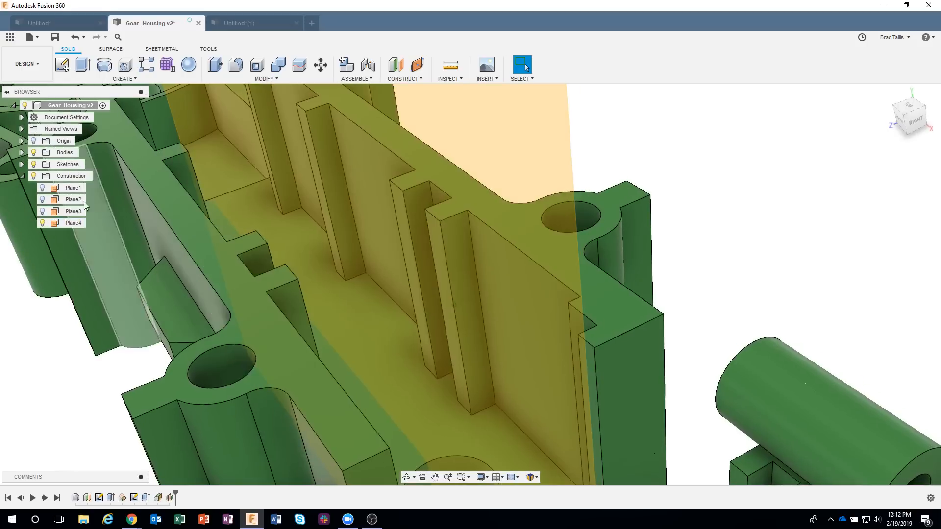
click(42, 223)
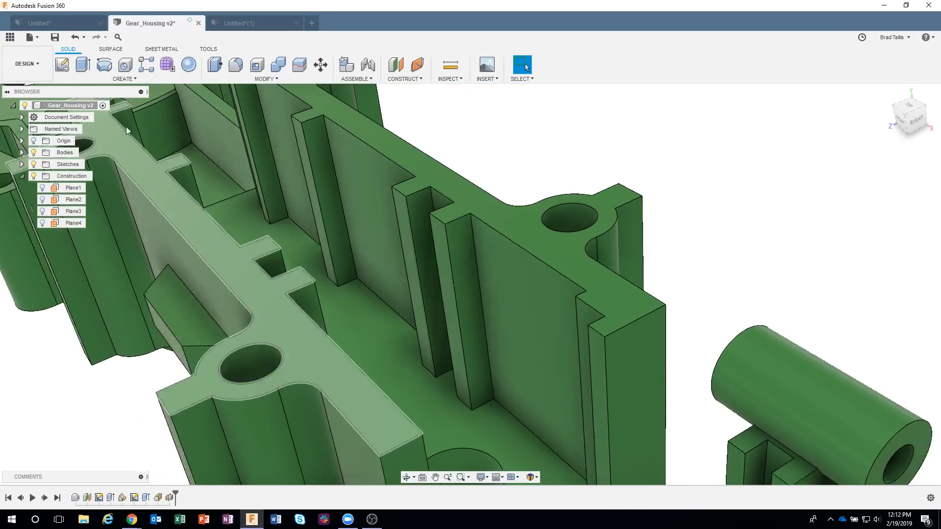
Sketch a center diameter circle with an area of about 24 mm² on the inner wall face near the open end of the channel
click(123, 78)
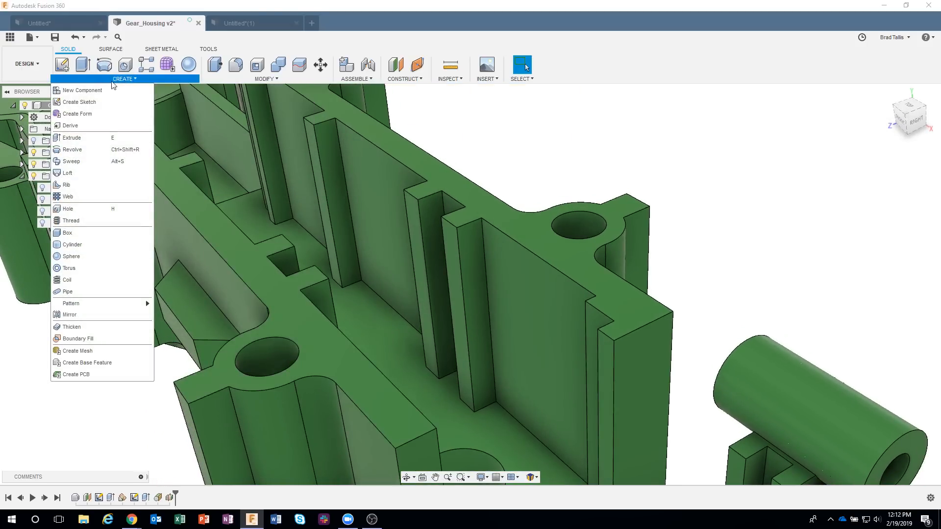
click(62, 65)
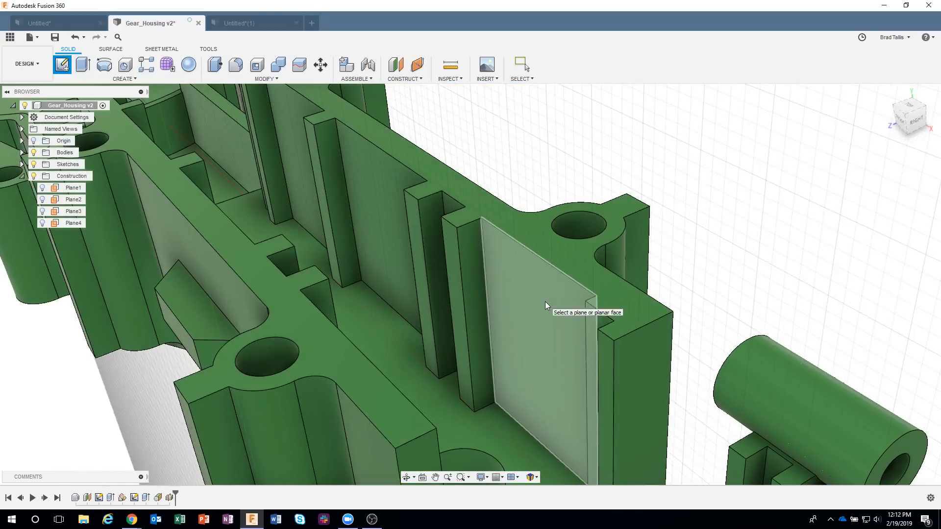
click(545, 301)
mouse_move(624, 279)
shift+middle_down()
mouse_move(527, 252)
mouse_move(499, 190)
shift+middle_up()
scroll(500, 190, up, 5)
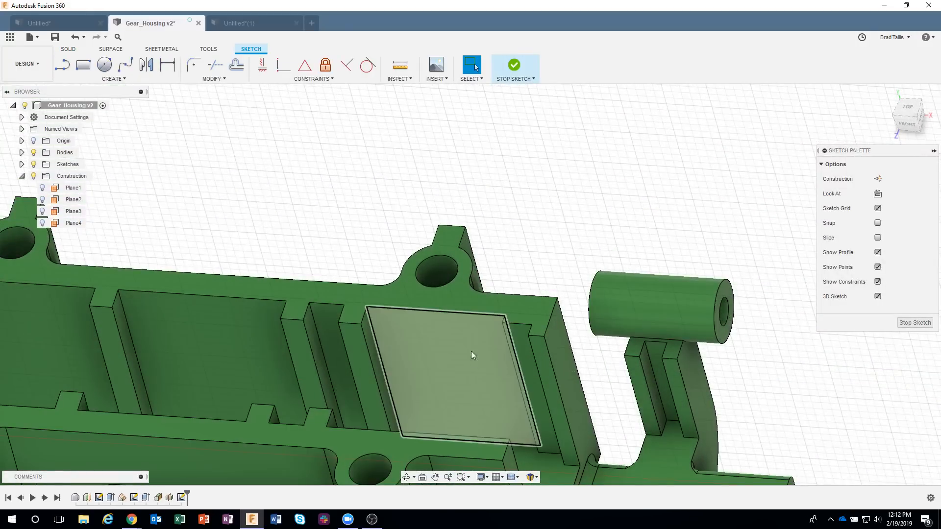
key(c)
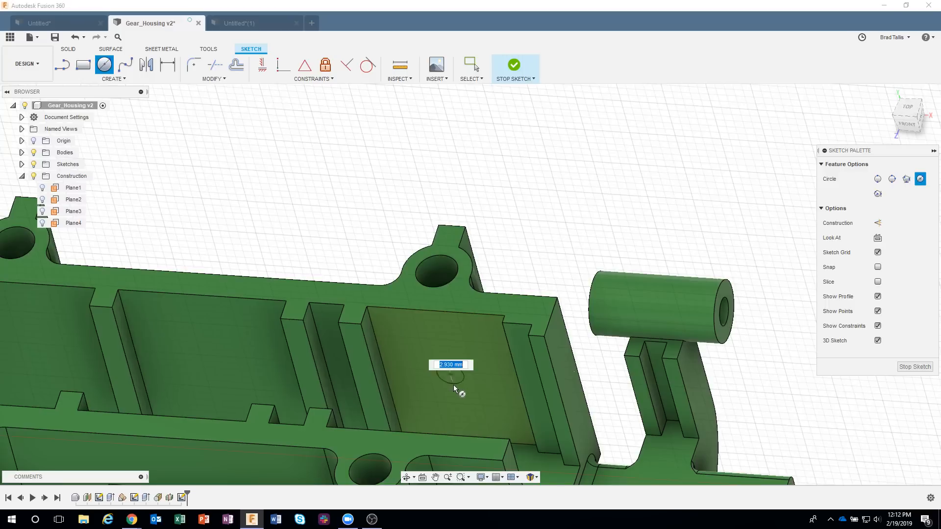
click(458, 390)
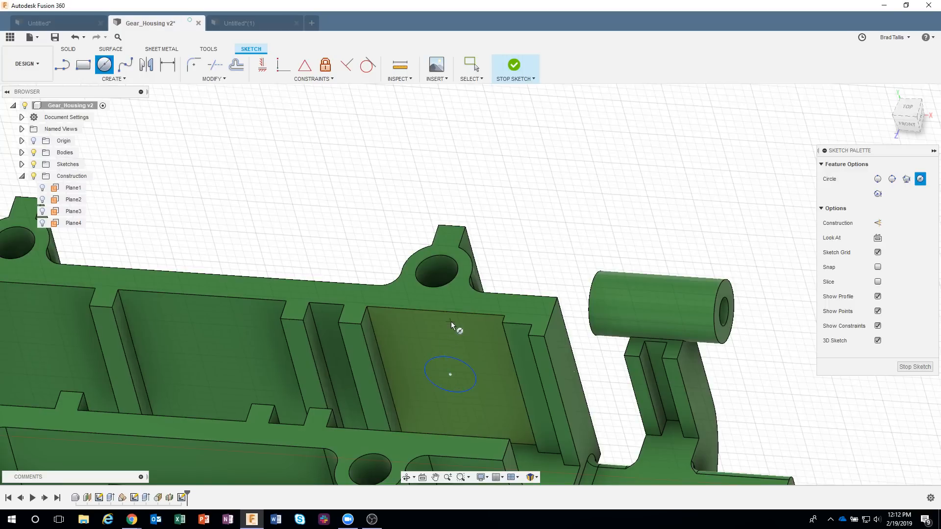
key(Escape)
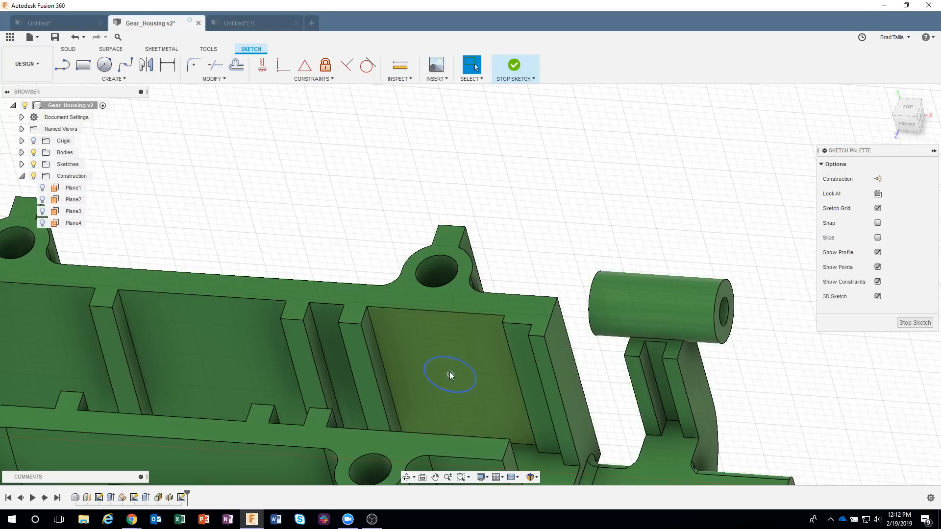
Extrude the circle about 2.07 mm out from the inner wall and join it to the housing body
right_click(448, 373)
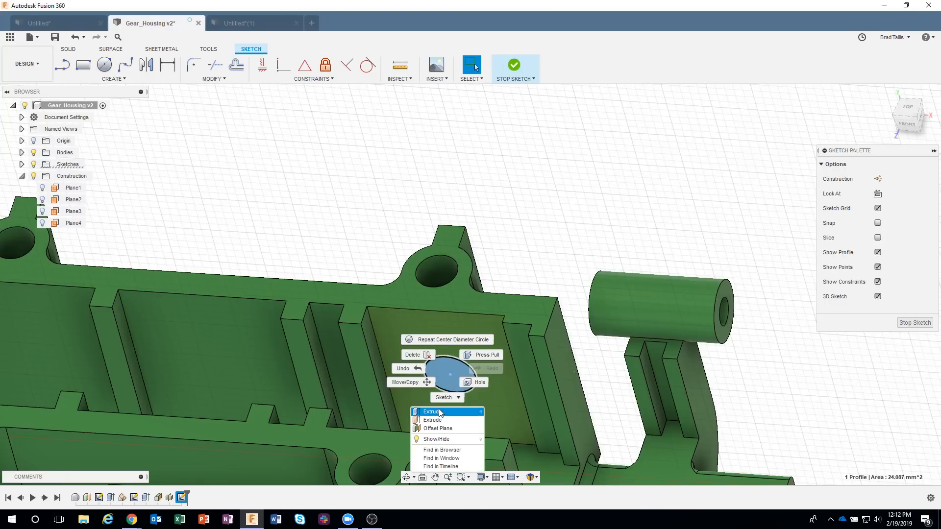
click(441, 391)
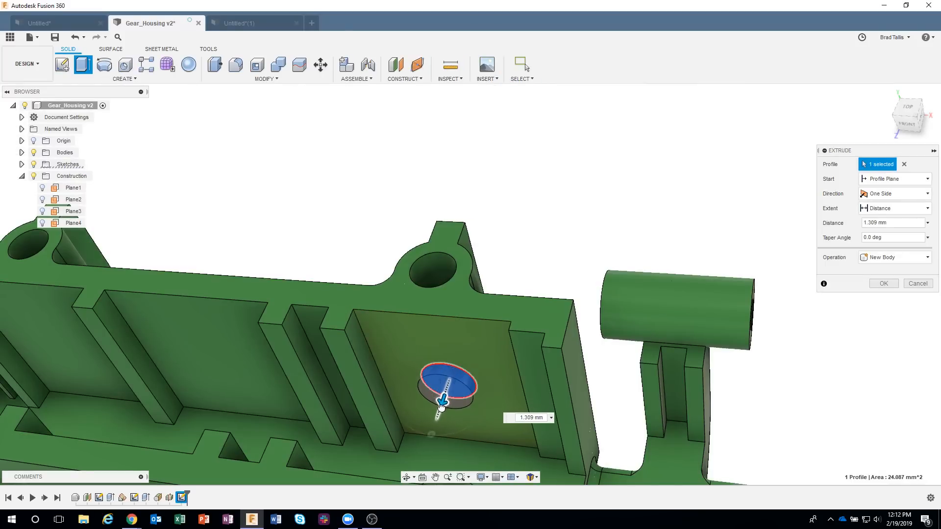
click(917, 260)
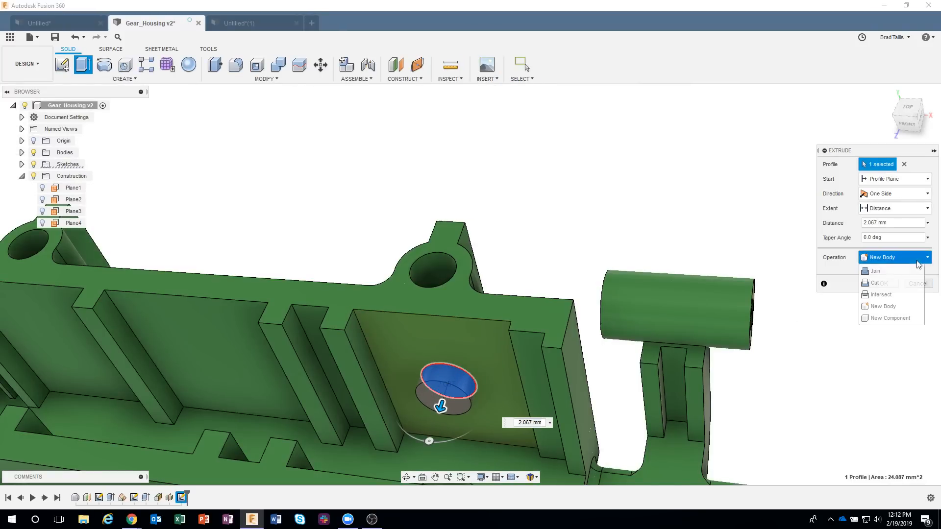
click(884, 274)
click(896, 283)
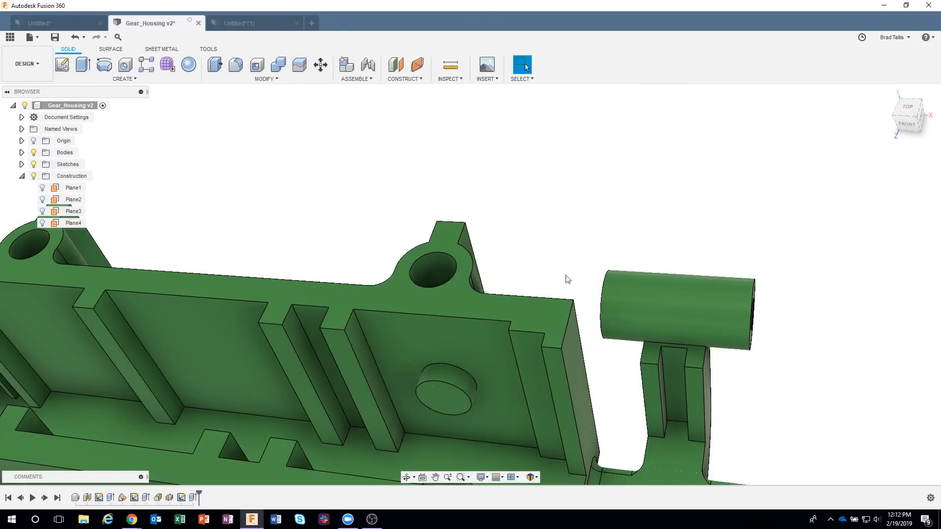
Show the midplane Plane4 again between the two channel walls
shift+middle_drag(567, 280, 290, 358)
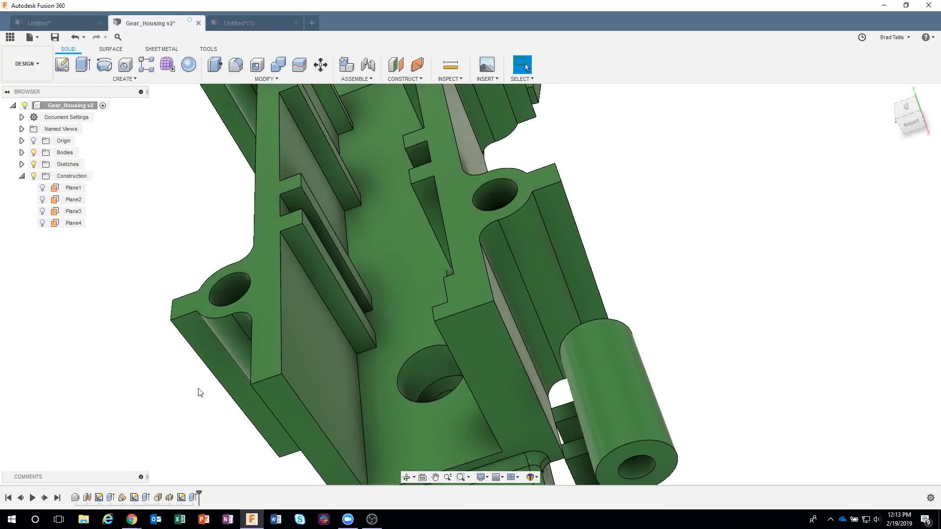
shift+middle_drag(136, 309, 44, 221)
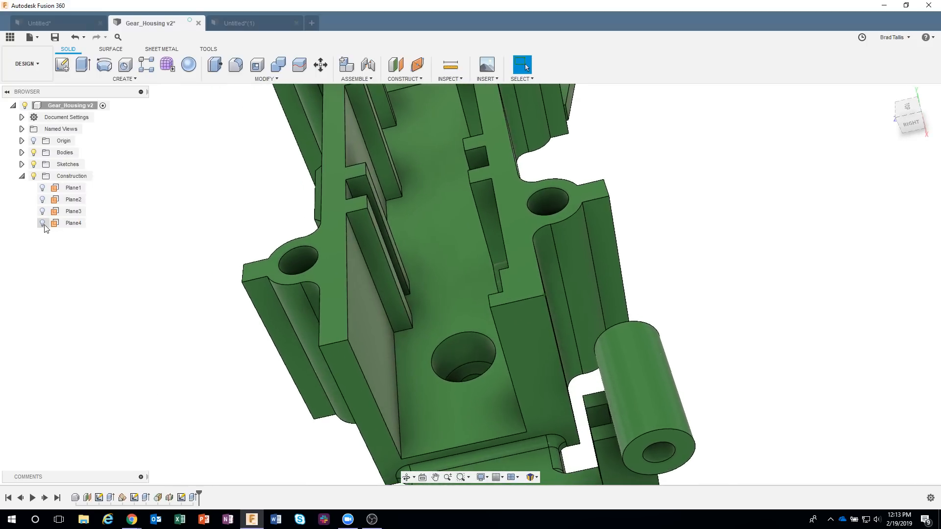
click(42, 223)
shift+middle_drag(466, 207, 476, 234)
click(475, 235)
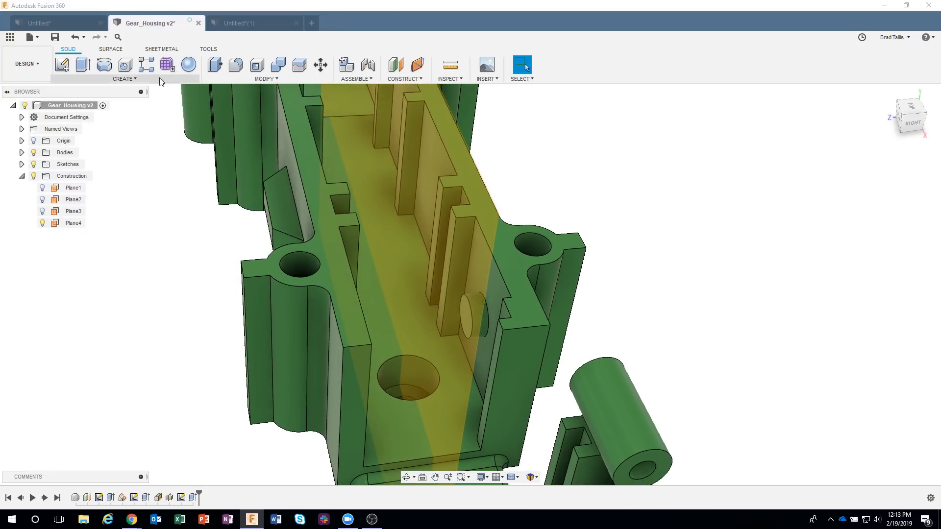
Mirror the round boss's extrude feature across Plane4 onto the opposite channel wall
click(161, 79)
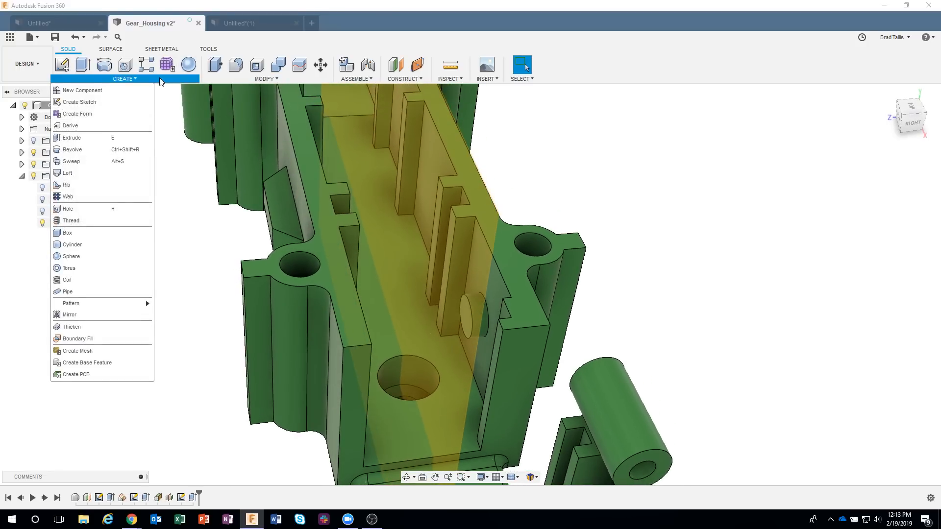
click(96, 314)
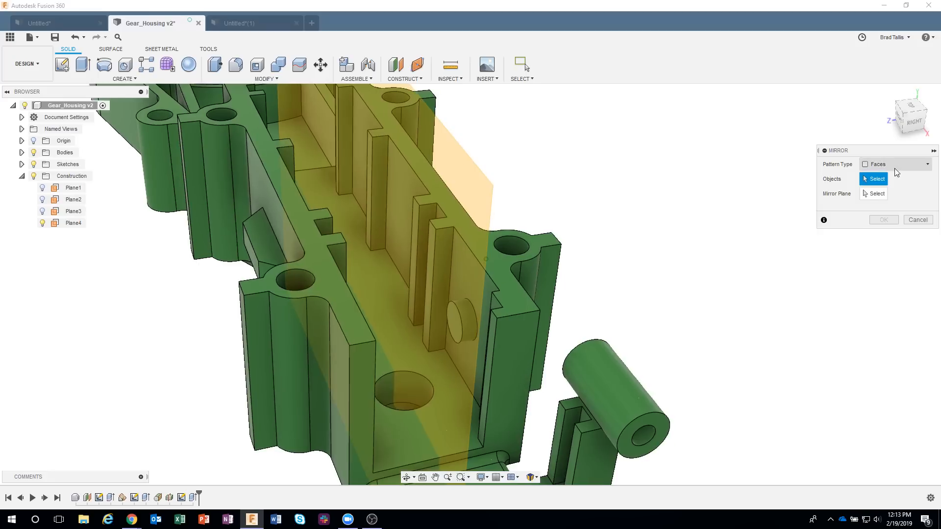
click(893, 165)
click(886, 203)
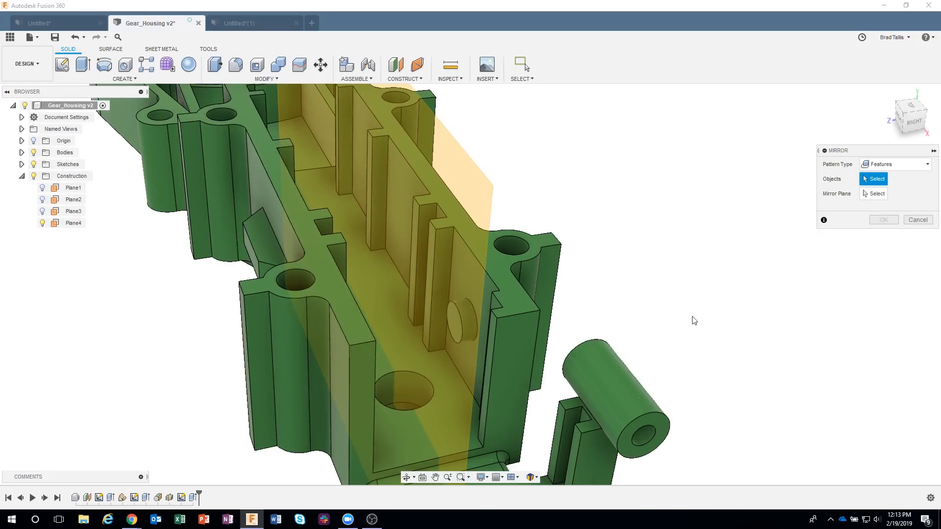
click(194, 498)
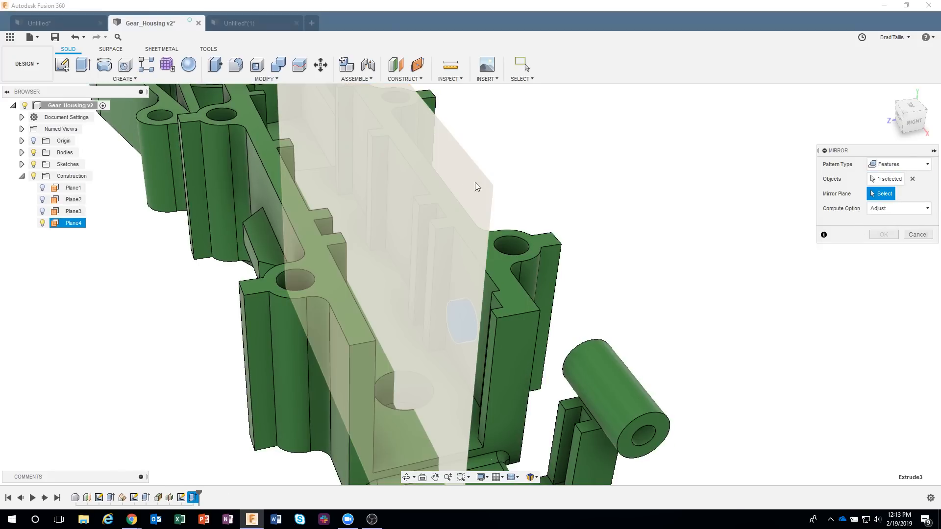
click(471, 183)
shift+middle_drag(714, 215, 641, 214)
click(876, 236)
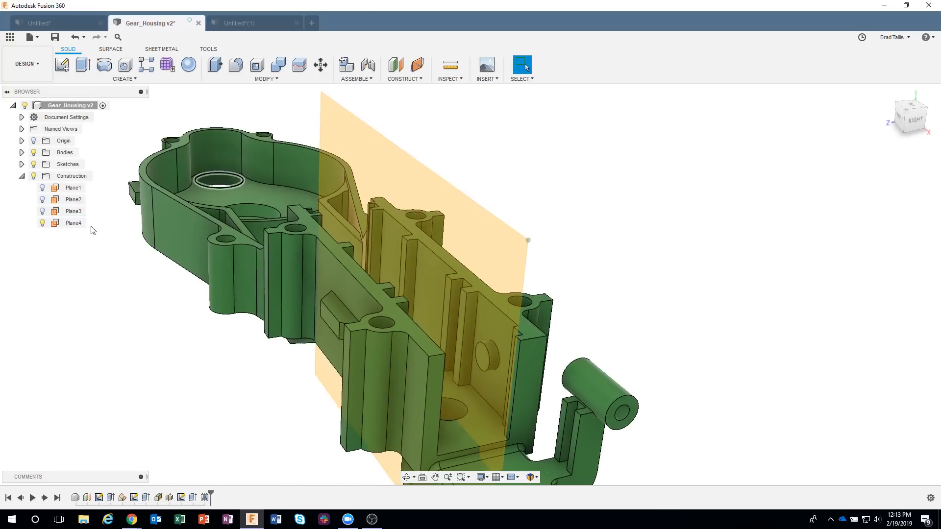
Hide Plane4 and create a plane through the two vertical edges bounding the rounded face of the outer screw boss
click(47, 224)
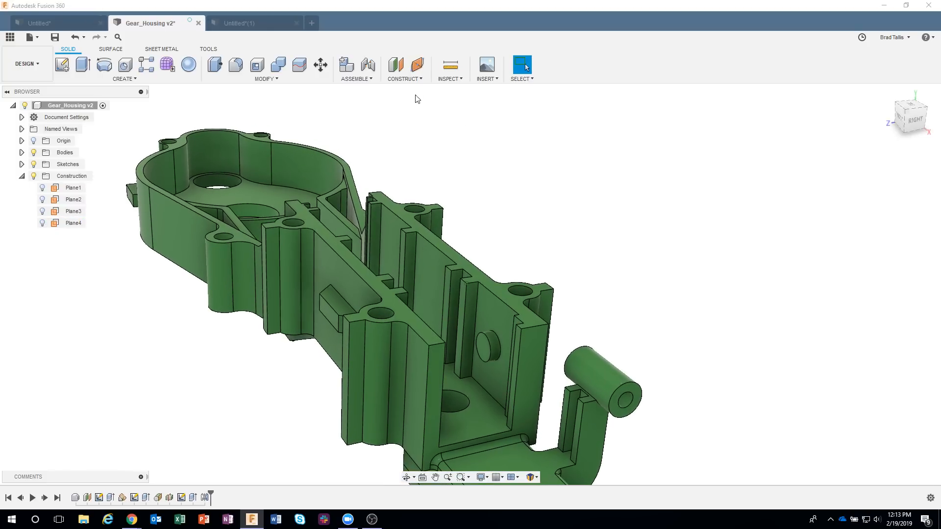
click(405, 79)
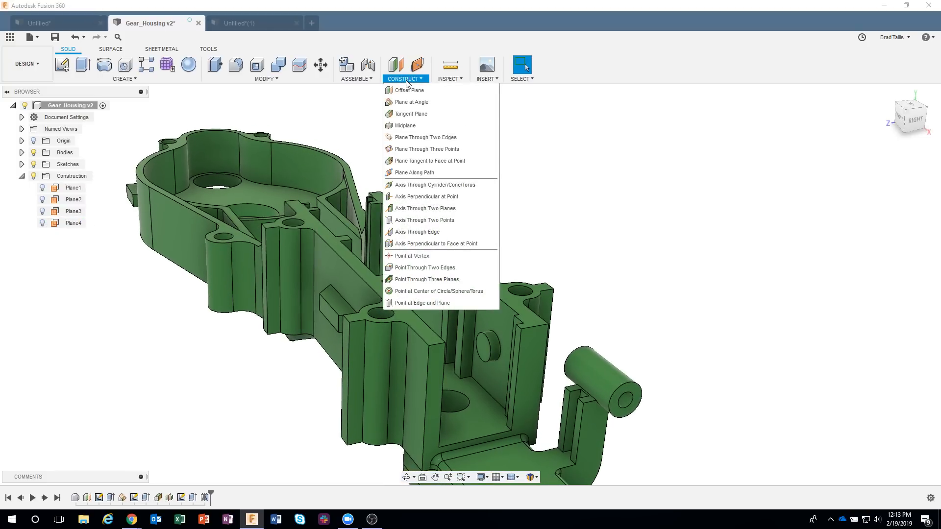
click(422, 142)
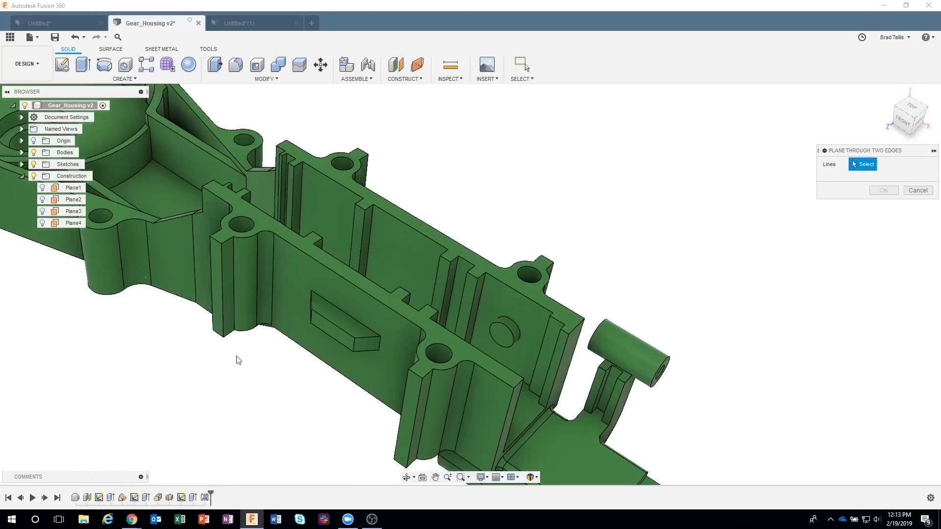
scroll(239, 361, up, 5)
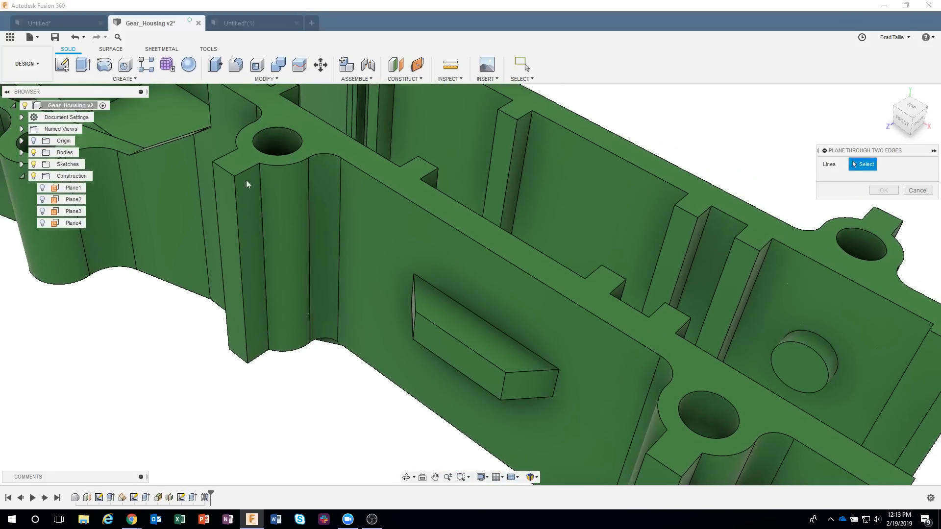
scroll(319, 193, up, 3)
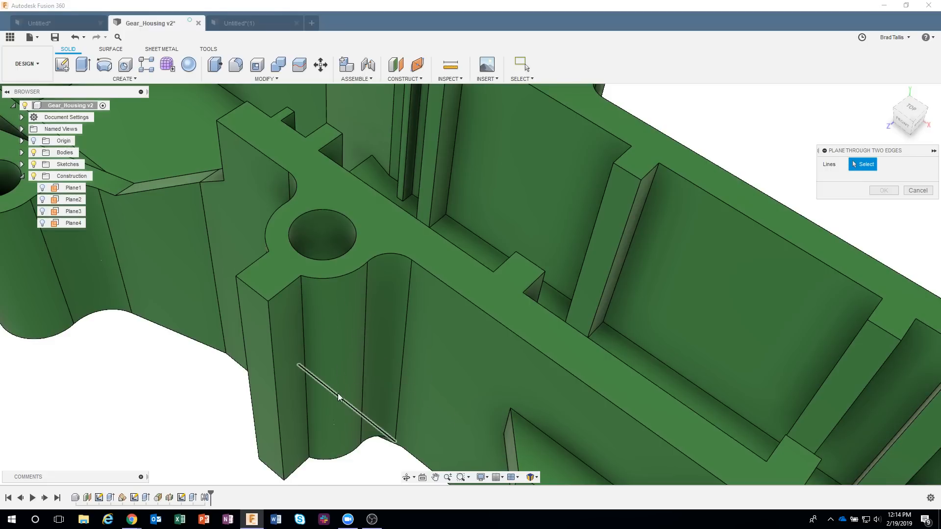
click(305, 329)
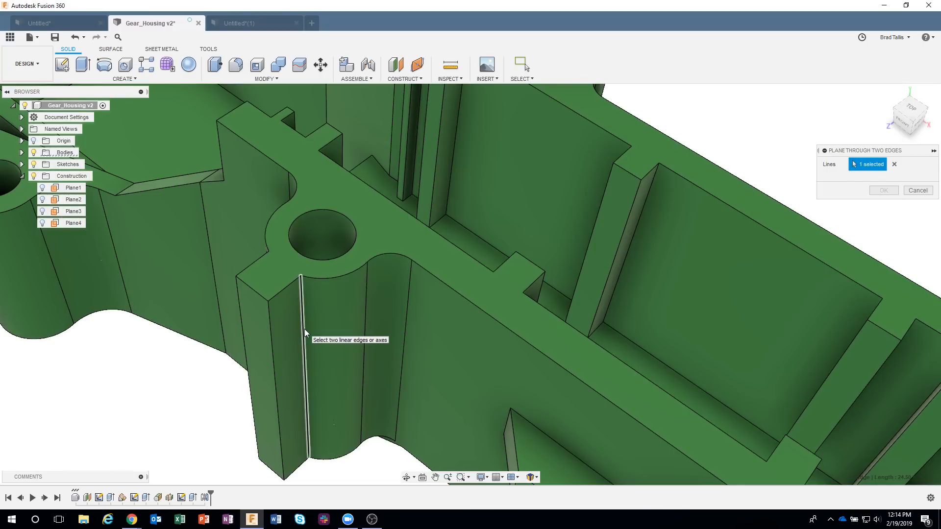
click(365, 317)
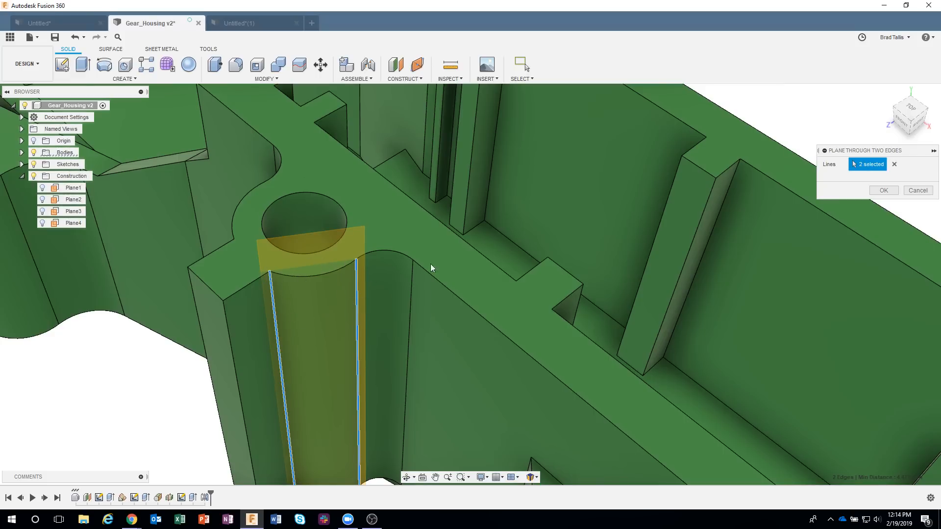
click(882, 190)
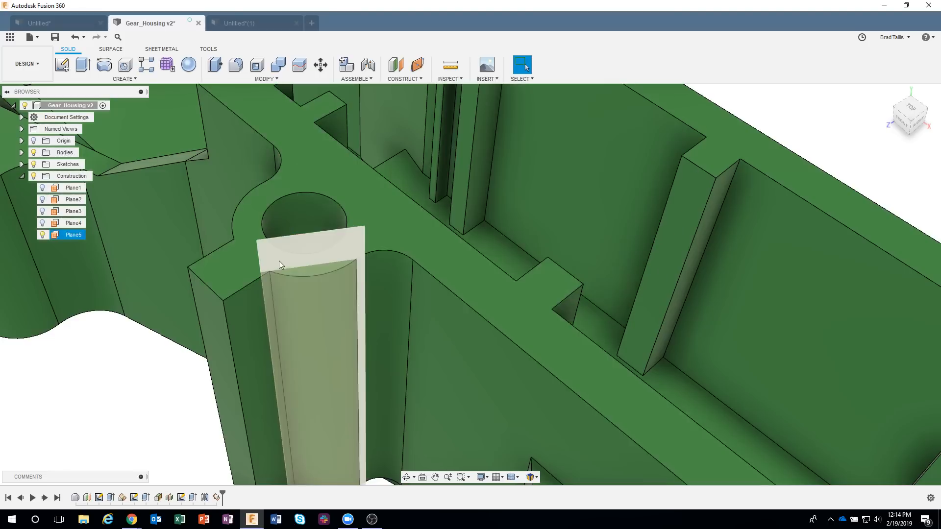
click(158, 377)
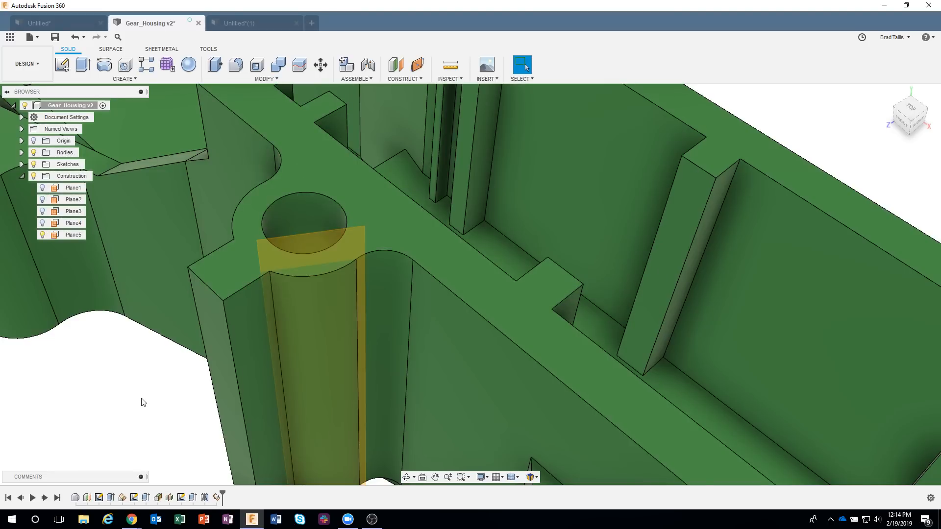
Try a plane through three corner vertices of the small concave face beside the round housing's front screw boss, and clear the selection
scroll(142, 402, down, 3)
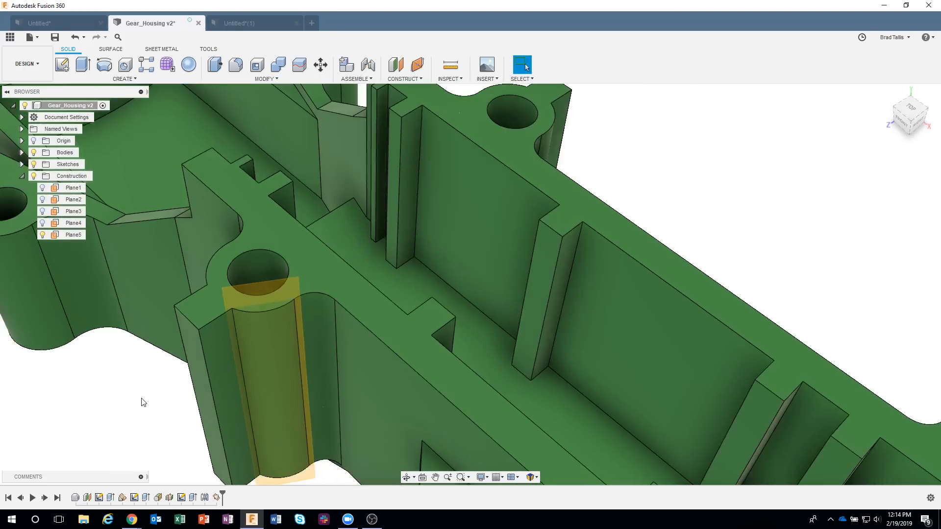
click(406, 79)
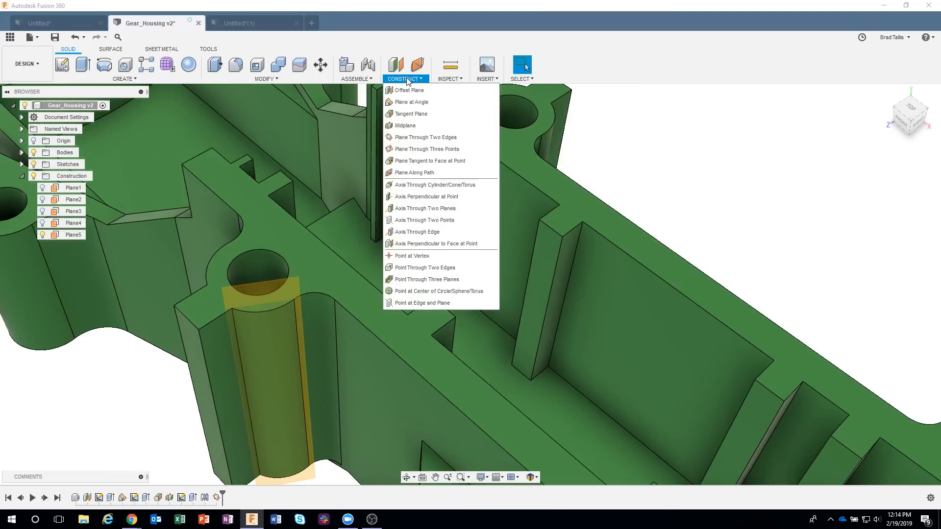
click(422, 153)
scroll(682, 190, down, 3)
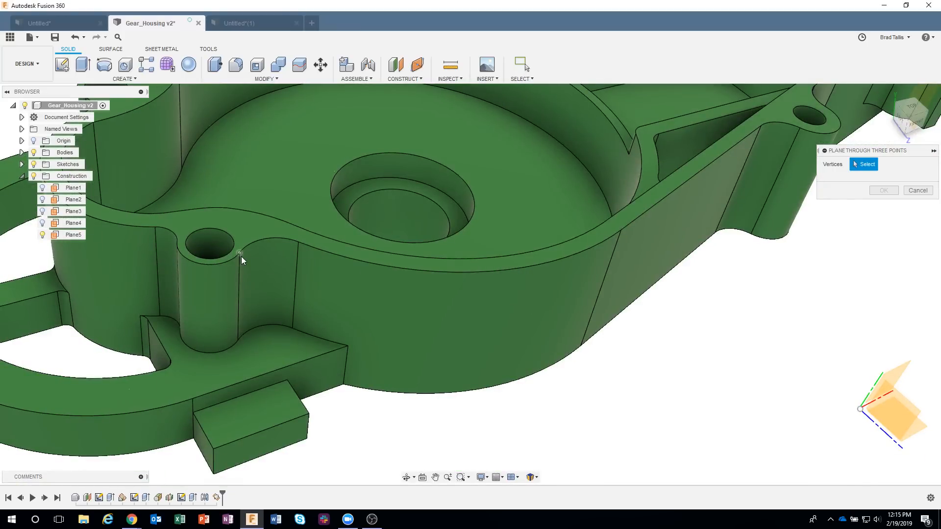
click(239, 254)
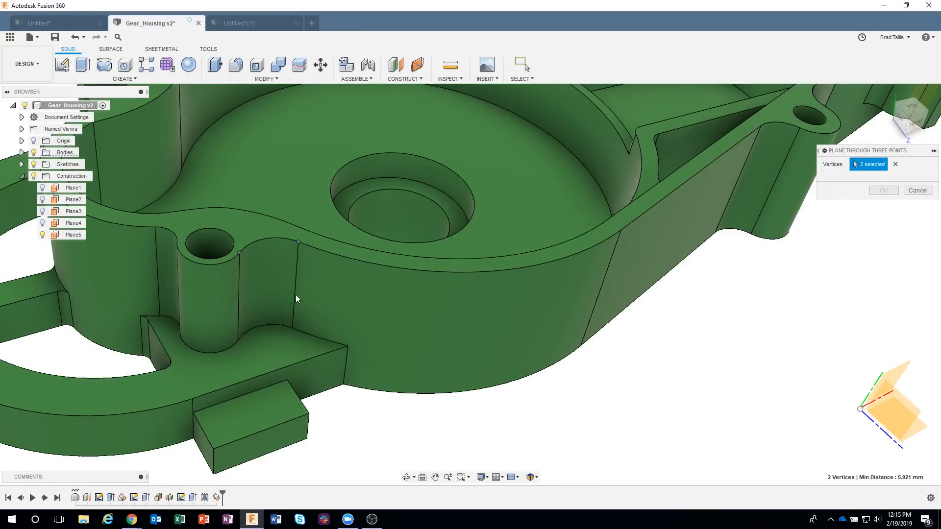
click(294, 326)
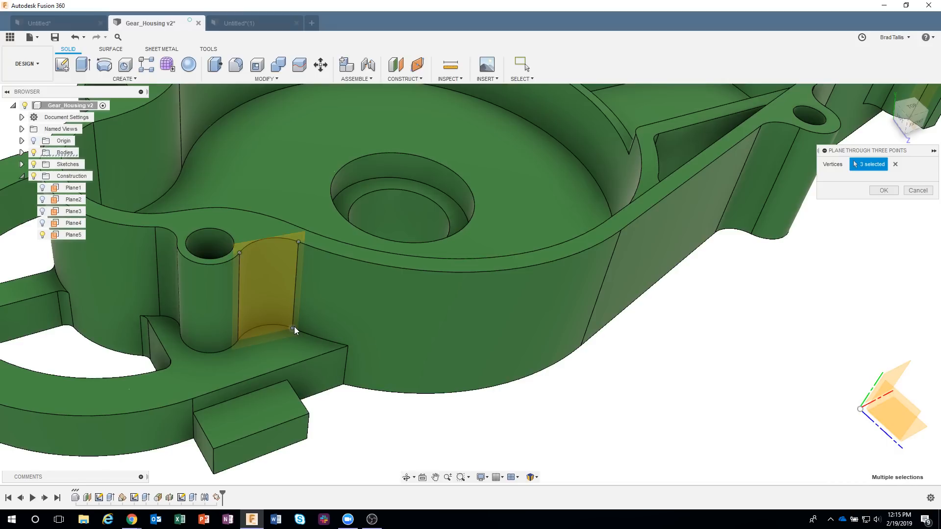
shift+middle_drag(434, 234, 236, 309)
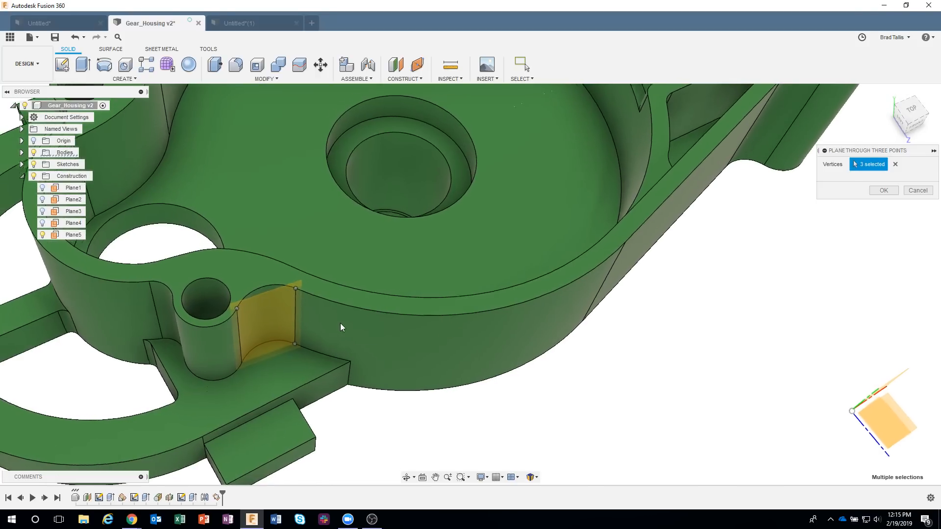
shift+middle_drag(340, 323, 256, 106)
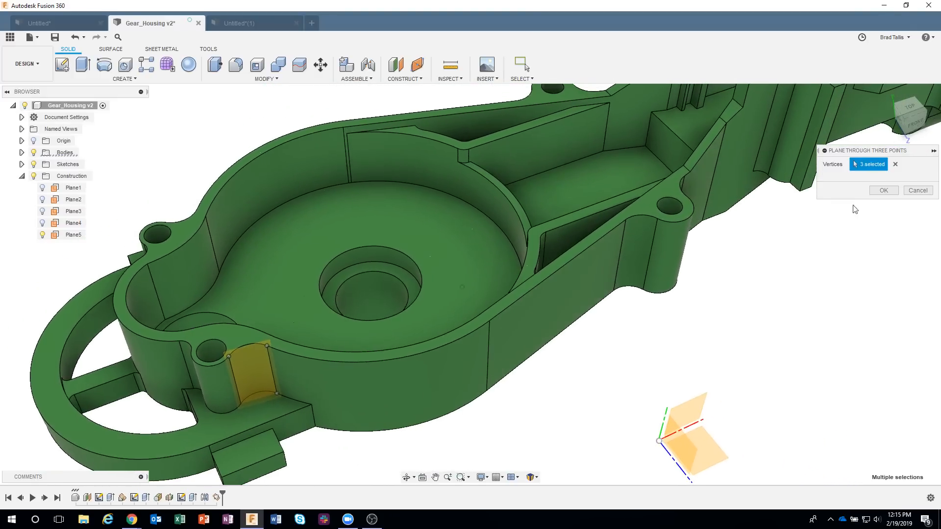
click(895, 164)
Create a plane through three vertices of the large curved outer wall: its two upper corners and the lower corner farther from the loop
shift+middle_drag(781, 258, 274, 336)
click(272, 320)
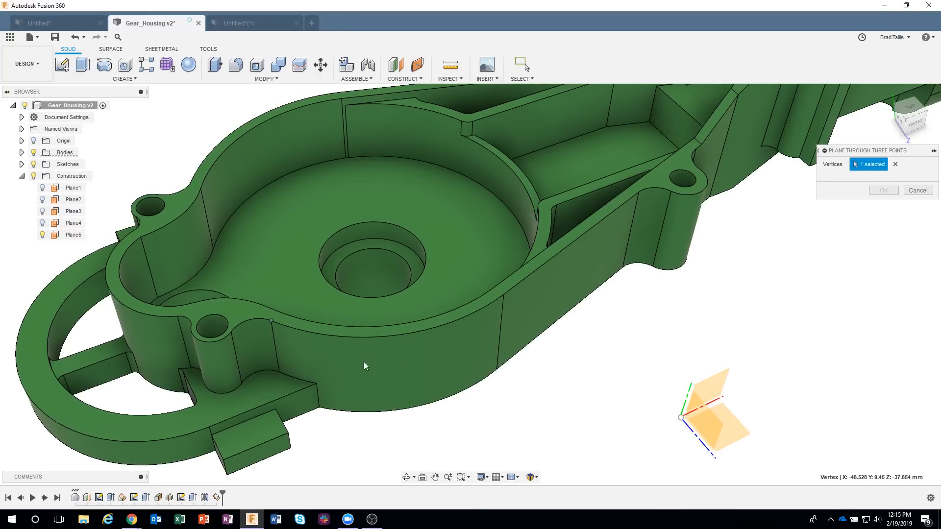
click(504, 296)
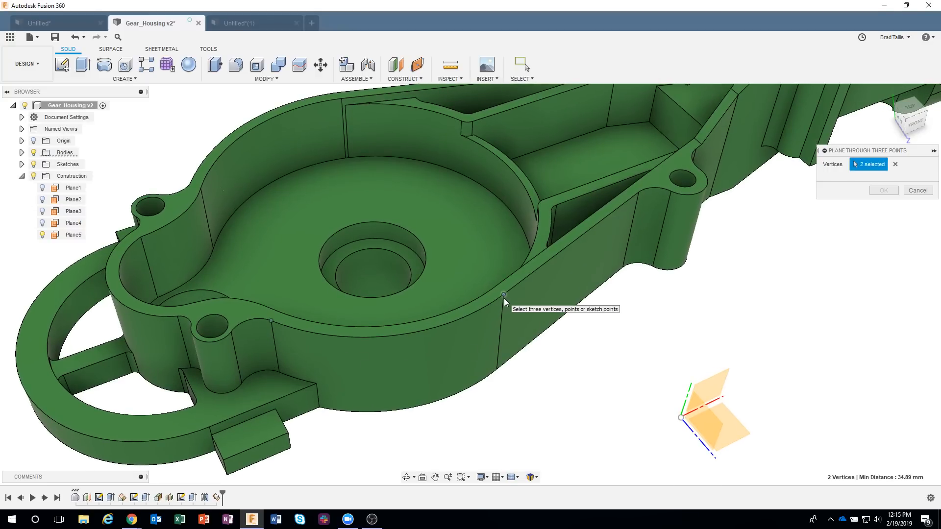
click(497, 370)
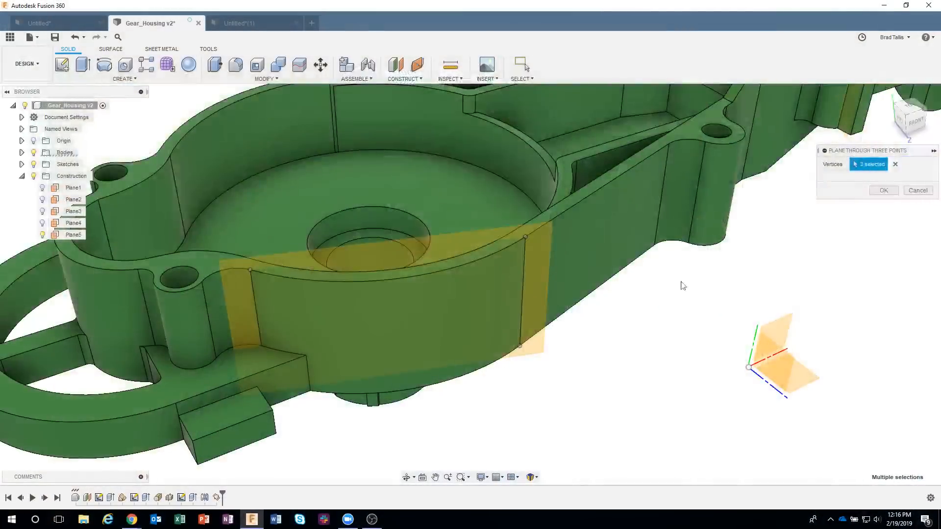
click(897, 193)
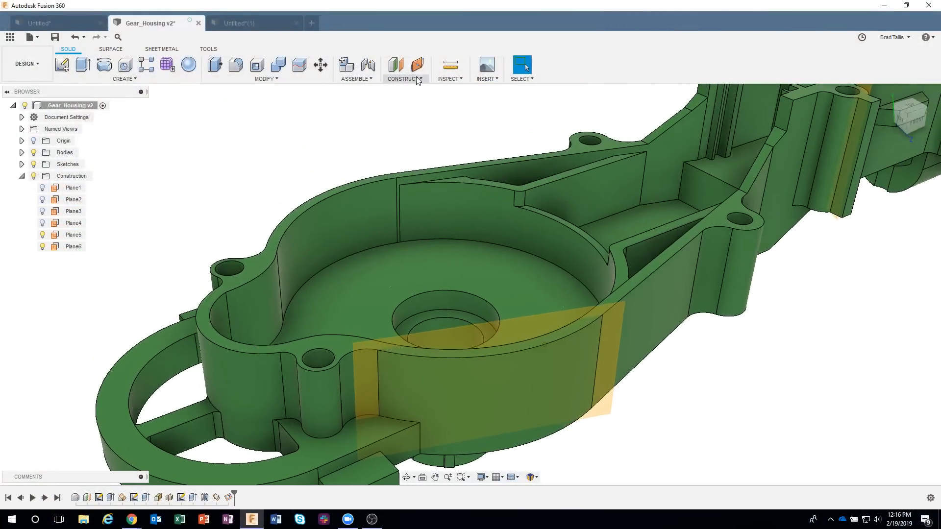
Try a plane tangent to the opposite curved outer wall at the vertex where the loop's flange meets it, and clear the selection
click(419, 79)
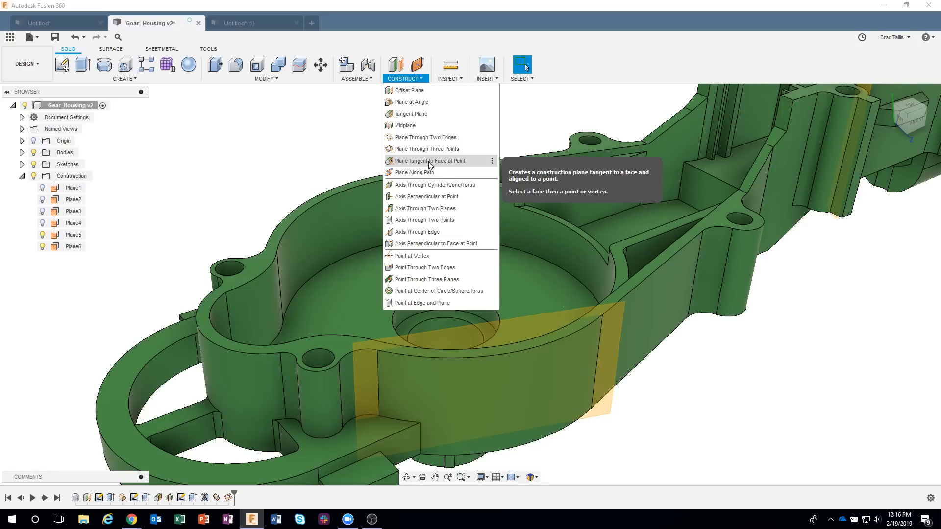
click(286, 139)
shift+middle_drag(286, 138, 397, 82)
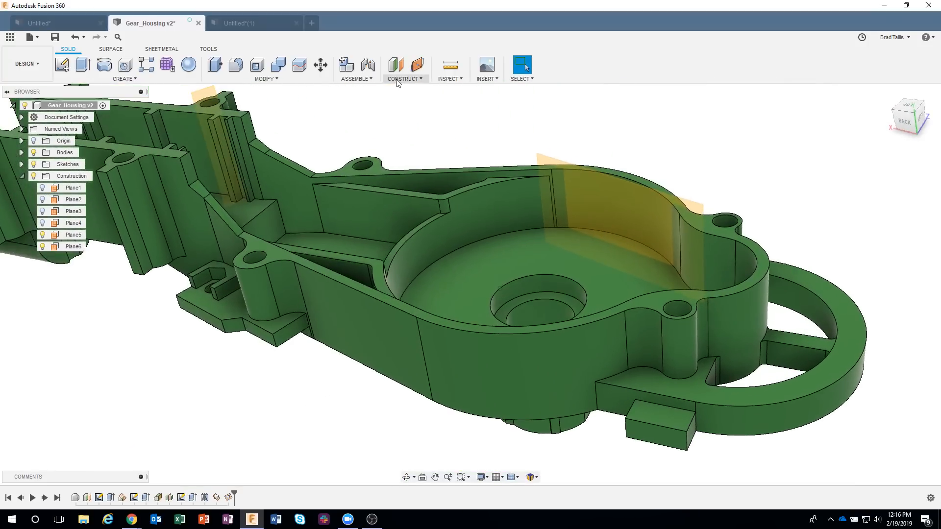
click(397, 81)
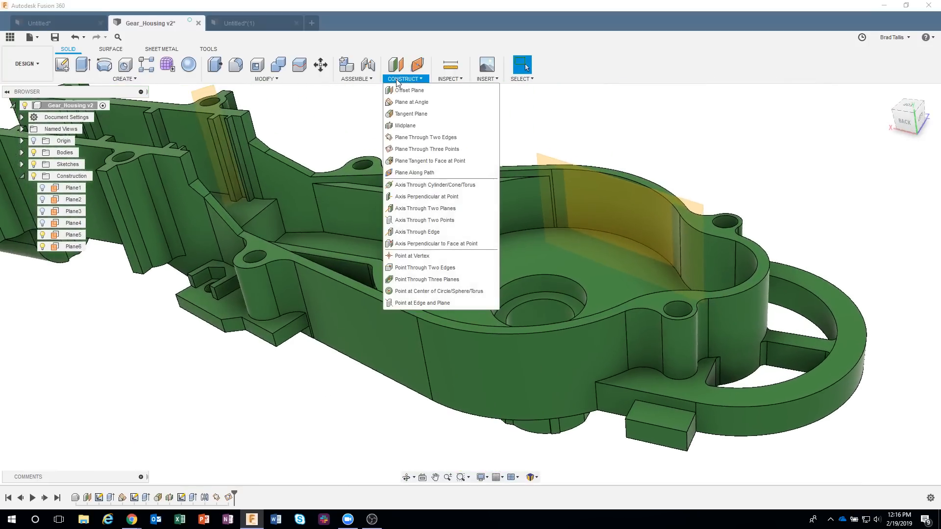
click(426, 161)
shift+middle_drag(479, 299, 602, 349)
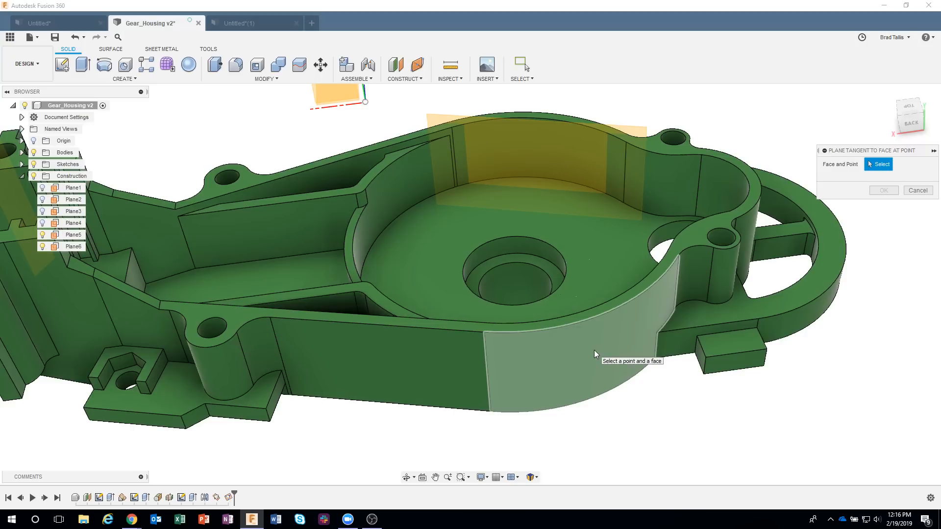
click(595, 353)
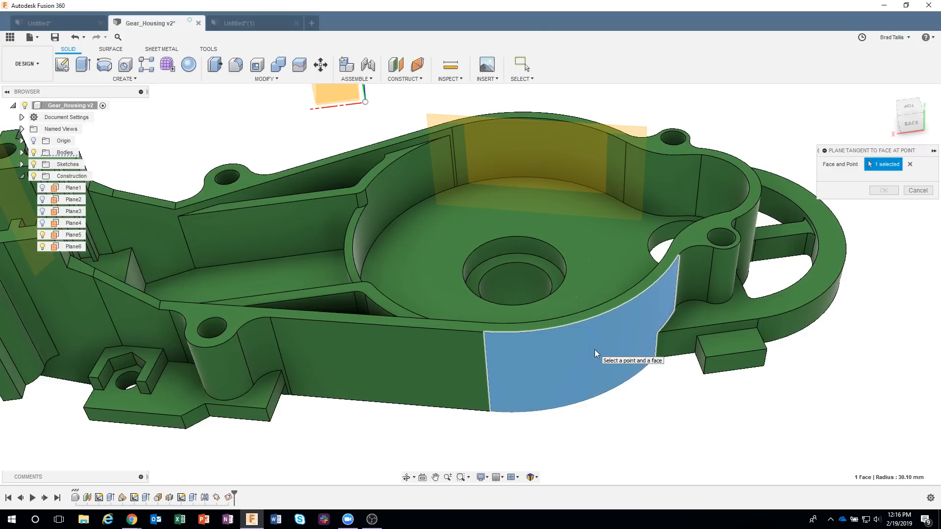
shift+middle_drag(595, 349, 541, 366)
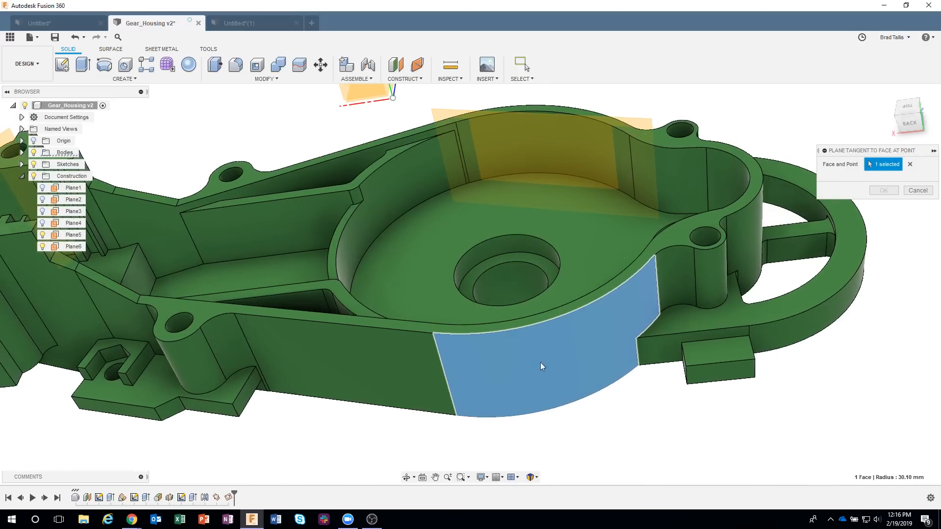
click(634, 339)
shift+middle_drag(653, 443, 559, 334)
shift+middle_drag(556, 369, 747, 215)
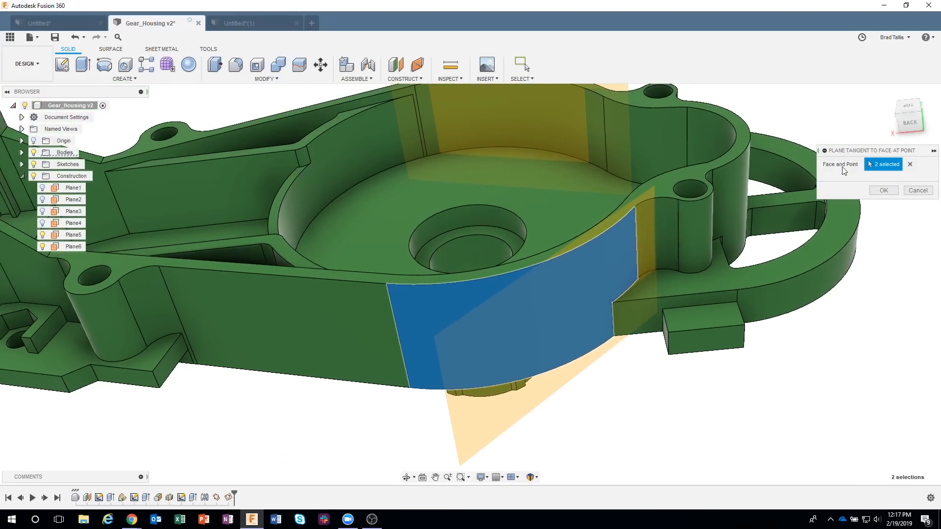
scroll(508, 289, down, 2)
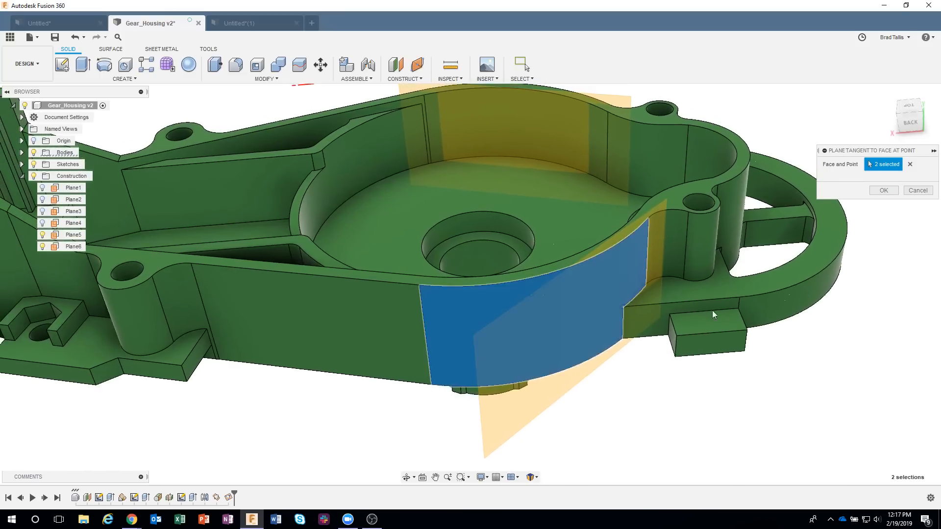
shift+middle_drag(844, 321, 897, 206)
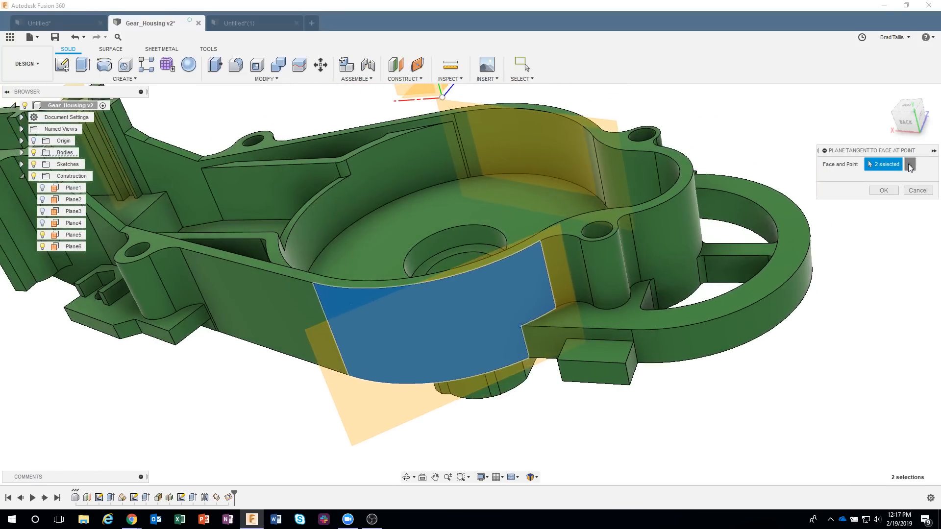
click(910, 165)
Try the rounded end loop's outer face for a plane tangent to face at point, and cancel the command
shift+middle_drag(888, 271, 582, 392)
click(571, 431)
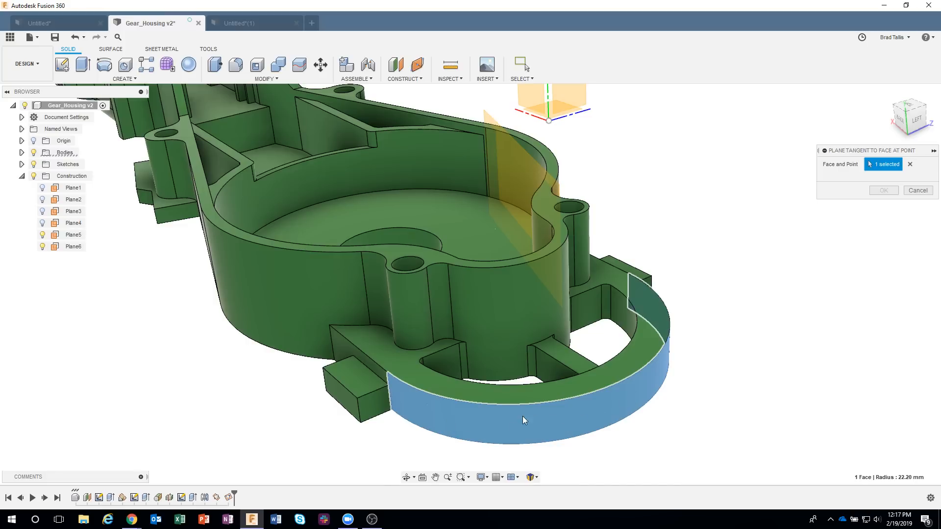
shift+middle_drag(542, 415, 534, 413)
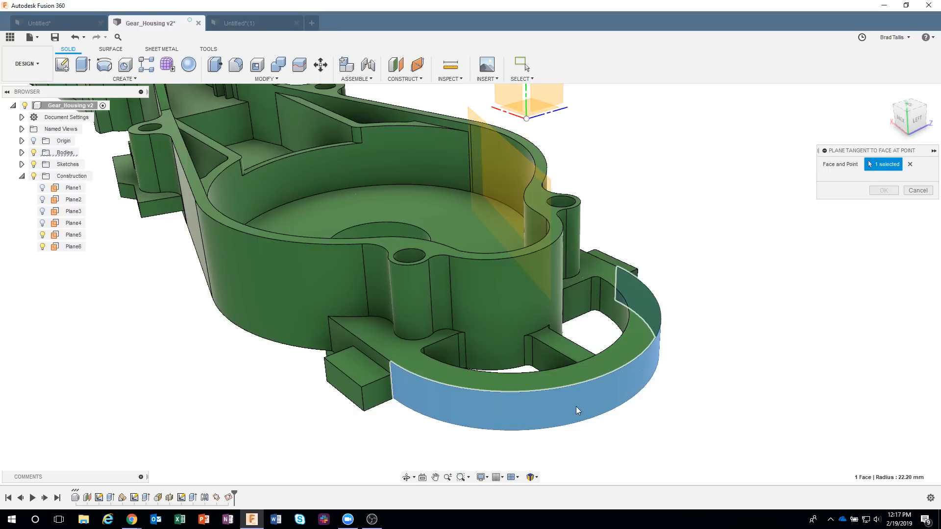
click(917, 190)
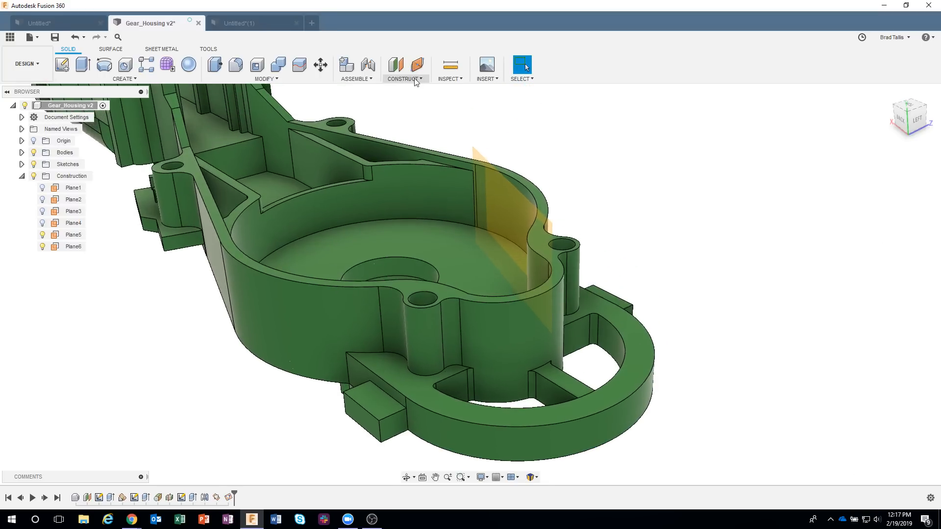
Try a Plane Along Path on the end loop's upper outer edge chain and move it to distance 0.00
click(415, 81)
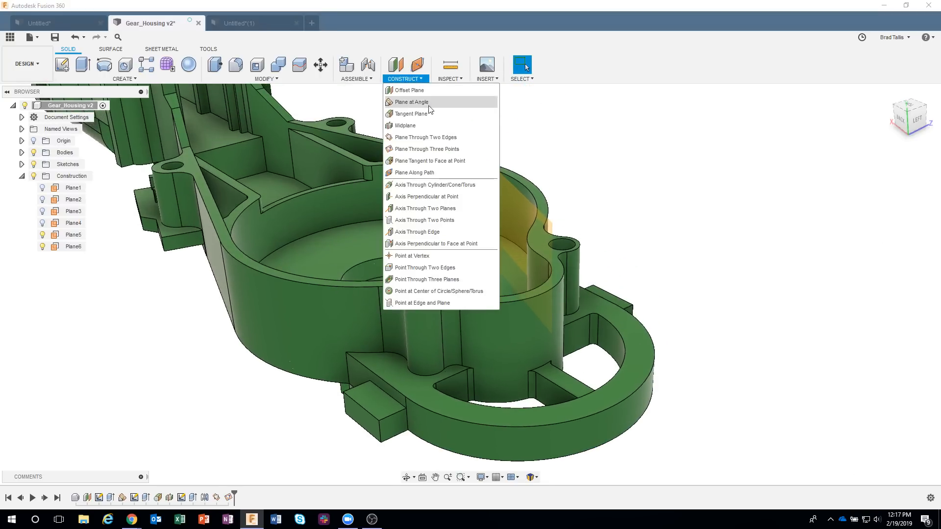
click(442, 172)
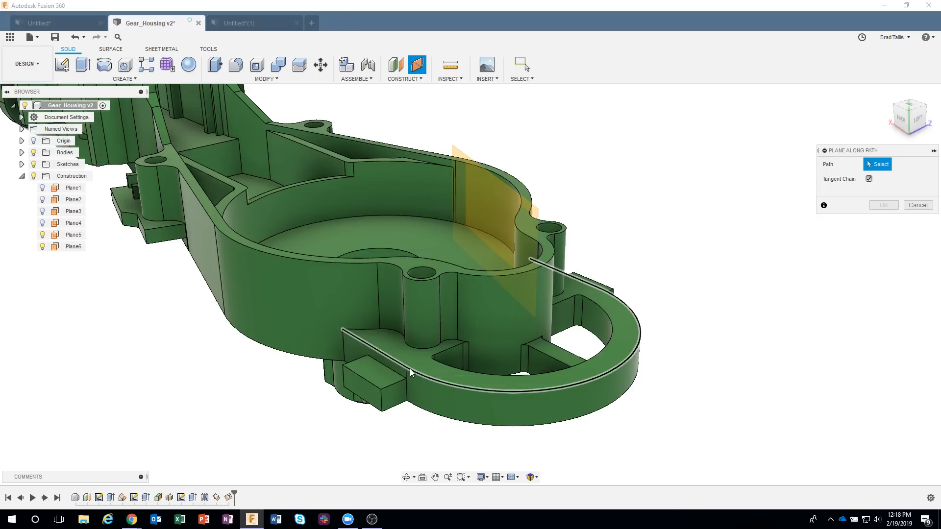
click(466, 387)
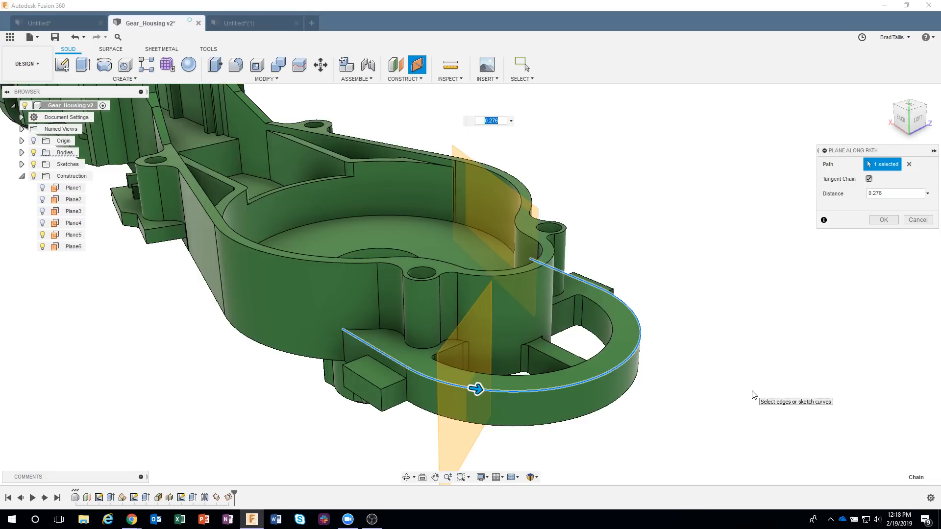
shift+middle_drag(729, 357, 648, 406)
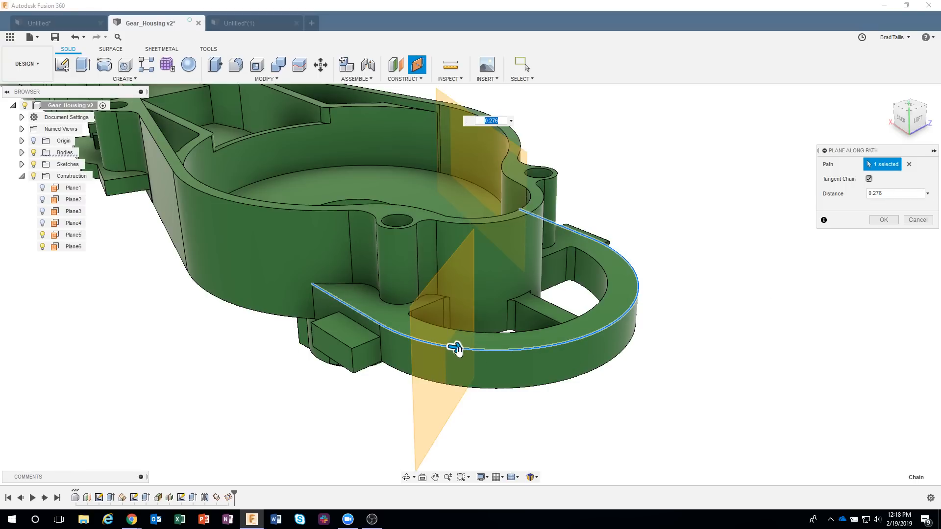
drag(453, 348, 293, 289)
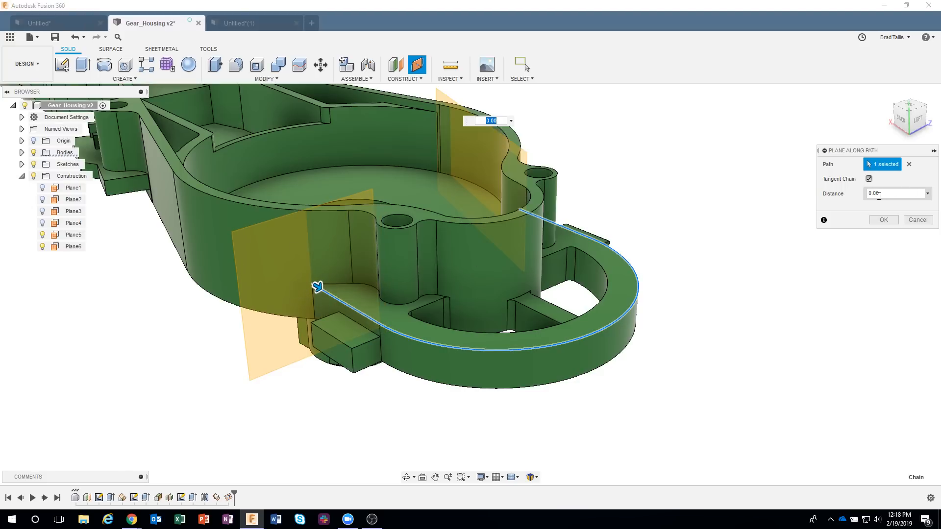
Reposition the plane along the loop's edge, trying distances of 1.00, about 0.748 and 0.5, and move it back to 1.00
shift+middle_drag(558, 254, 260, 296)
drag(316, 287, 579, 327)
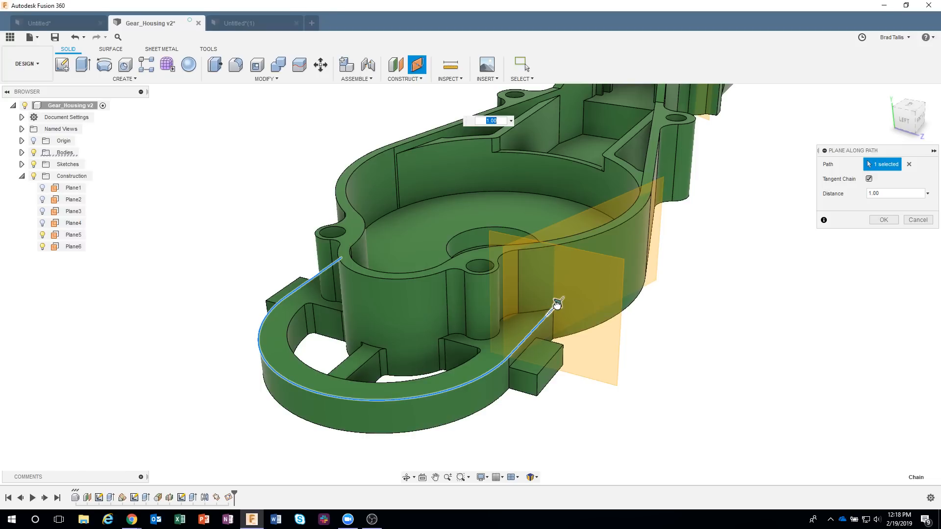
drag(557, 304, 471, 359)
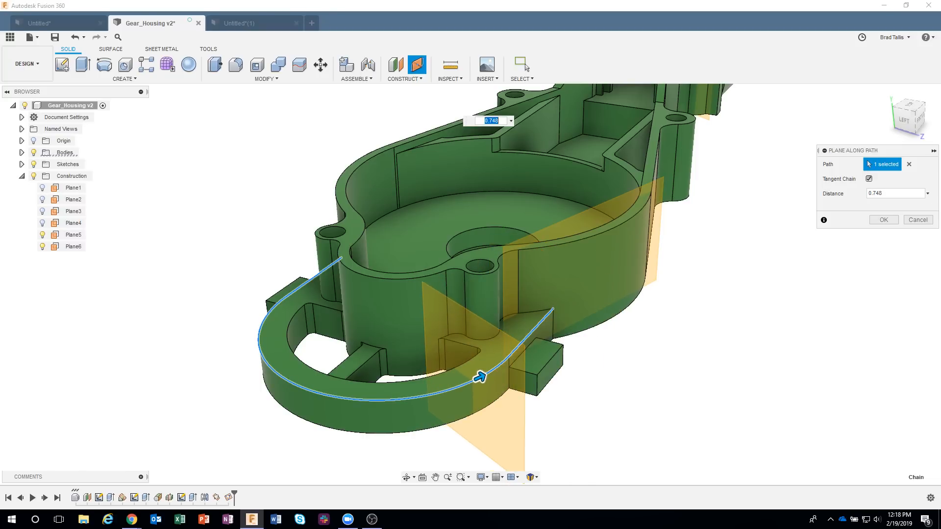
click(882, 194)
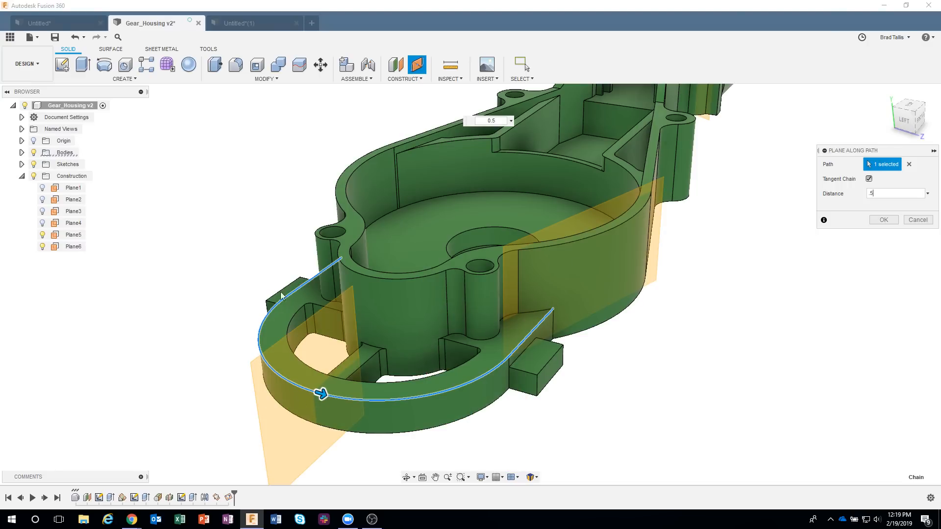
drag(322, 394, 582, 338)
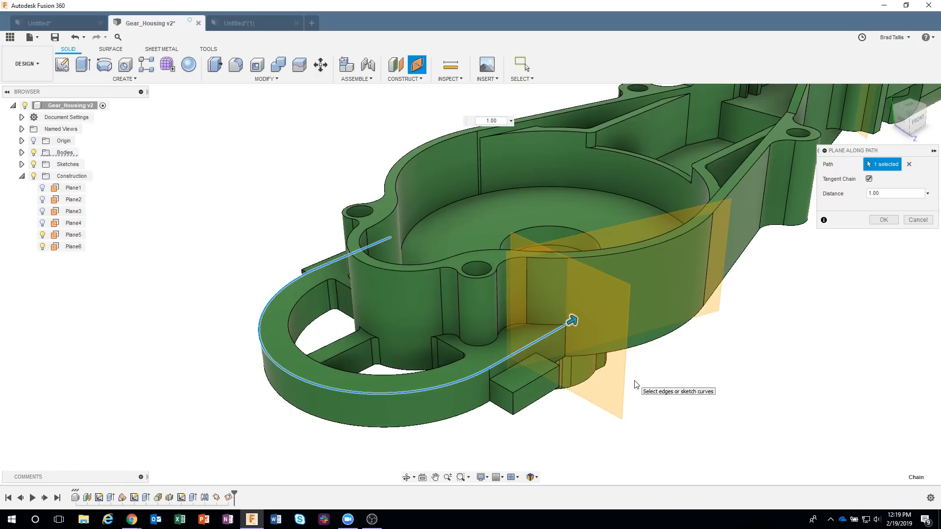
Switch the Plane Along Path to the housing's outer top rim edge chain and create the plane at distance 0.50
click(909, 164)
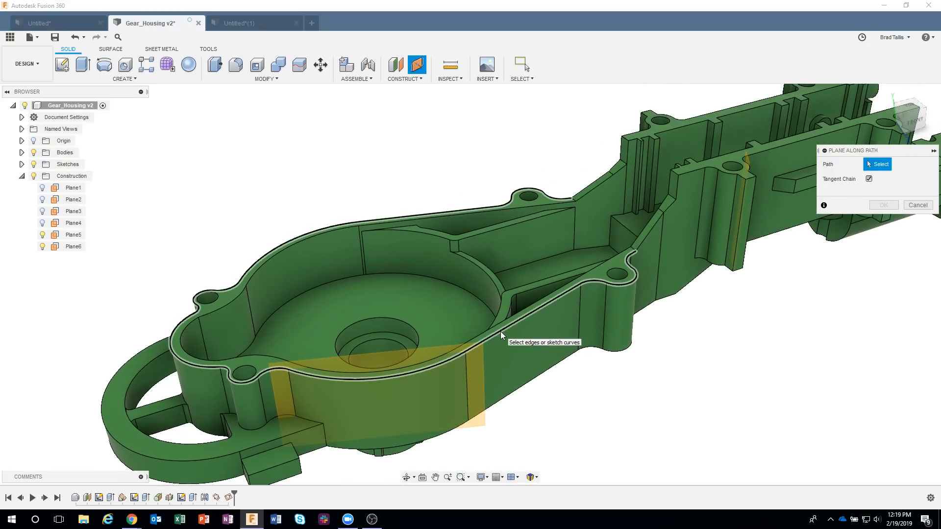
click(501, 332)
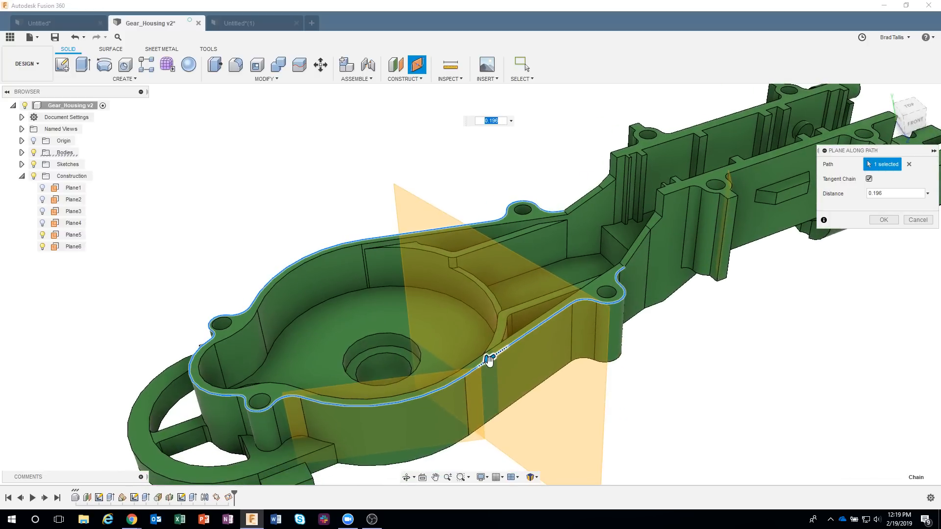
drag(489, 361, 196, 388)
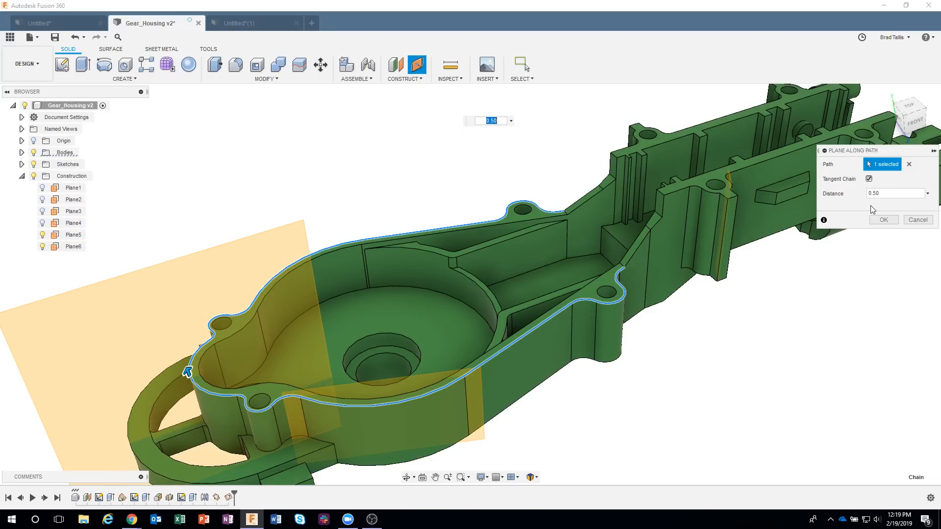
shift+middle_drag(807, 297, 829, 249)
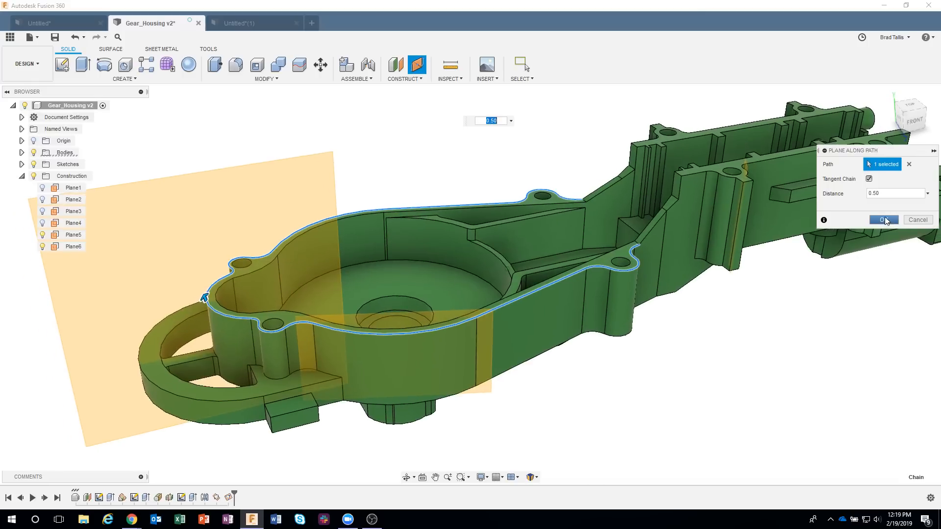
click(884, 218)
Create a sketch on the construction plane at the rounded end of the housing rim
shift+middle_drag(726, 360, 718, 407)
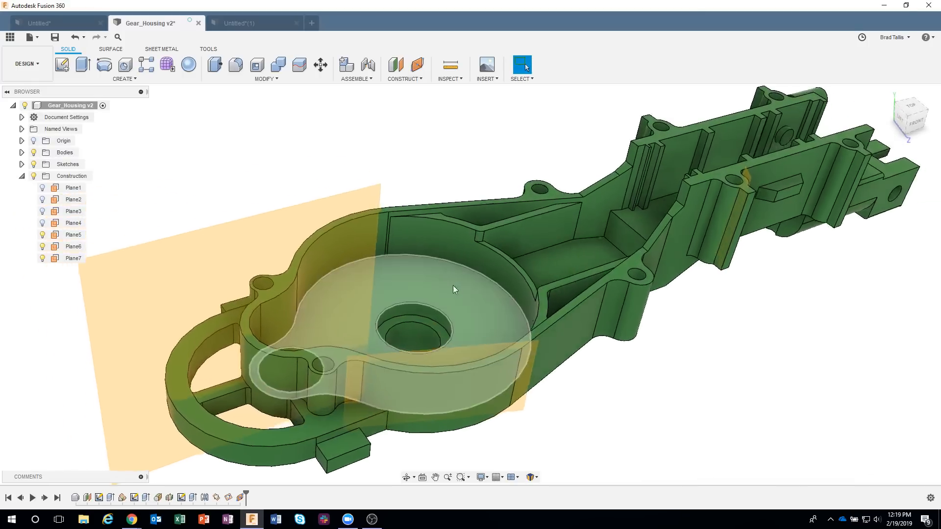
shift+middle_drag(453, 286, 270, 153)
click(380, 246)
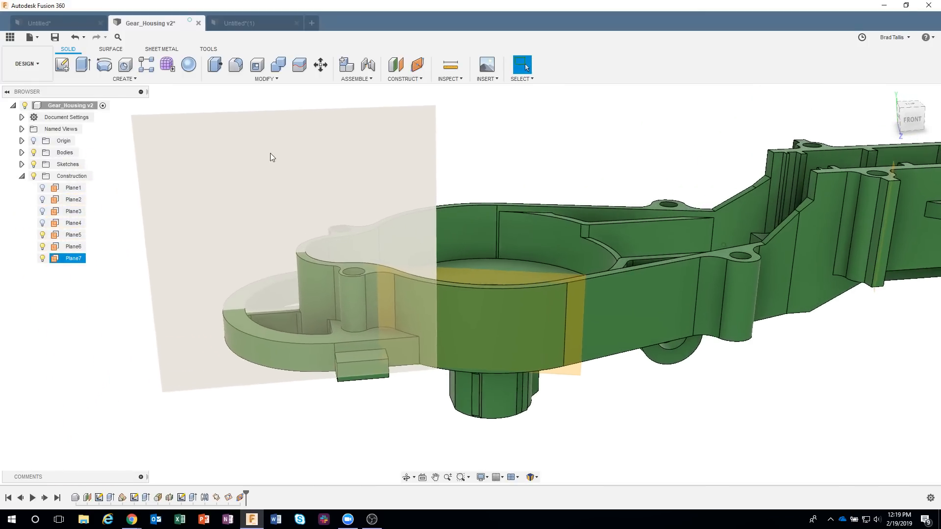
right_click(272, 157)
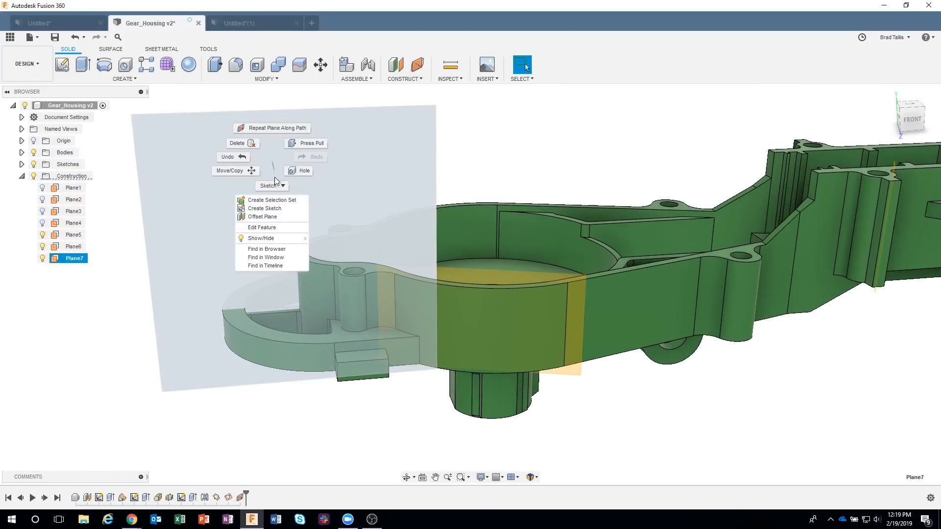
click(272, 210)
Sketch a rectangle about 1.8 mm by 1.8 mm over the rim's outer corner, add a smaller rectangle beneath it, and finish the sketch
scroll(478, 352, up, 8)
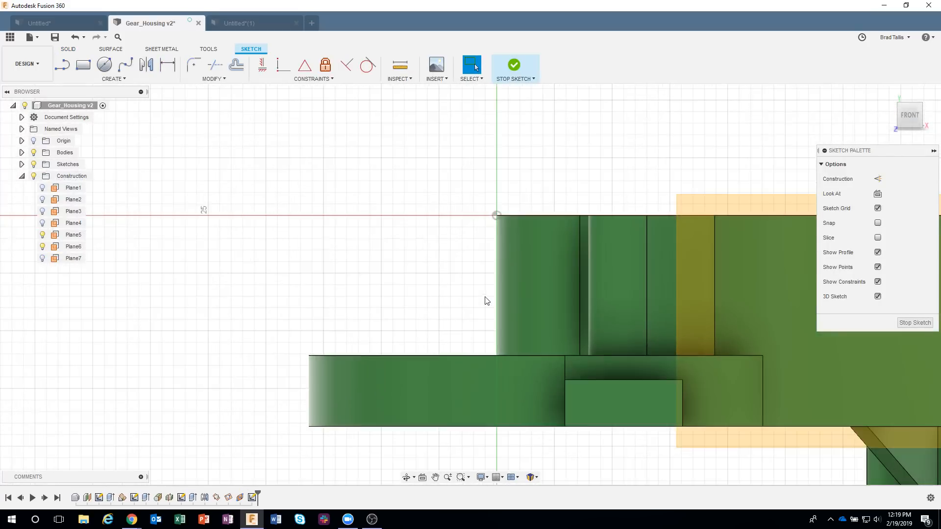
scroll(513, 245, up, 2)
scroll(512, 248, up, 2)
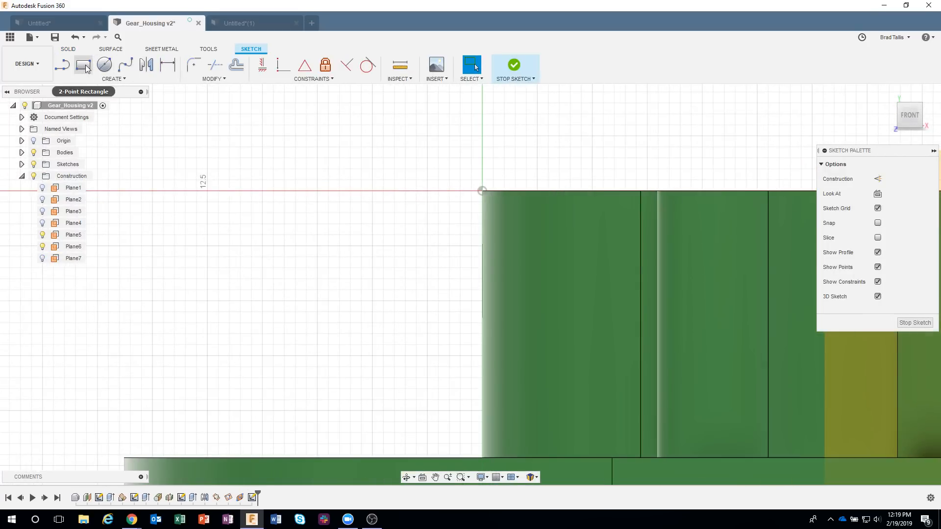
click(83, 64)
click(458, 175)
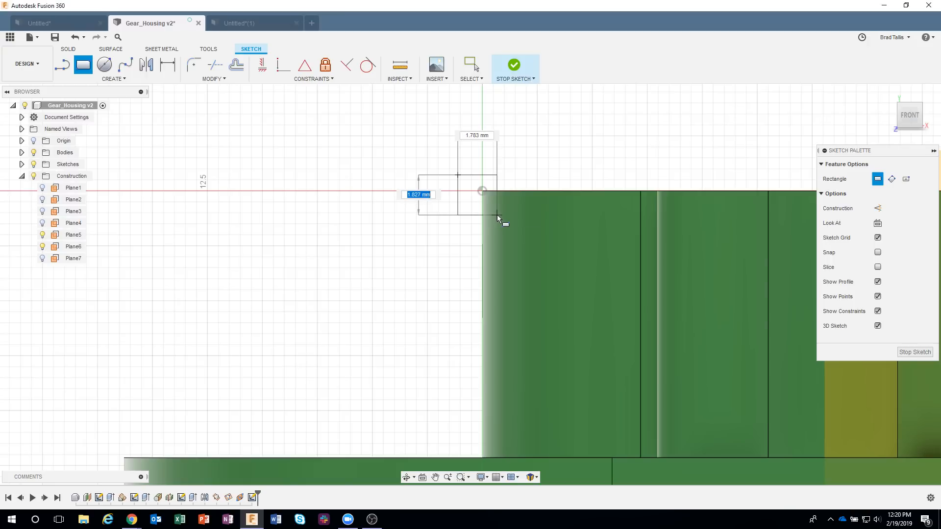
click(496, 215)
scroll(462, 224, up, 2)
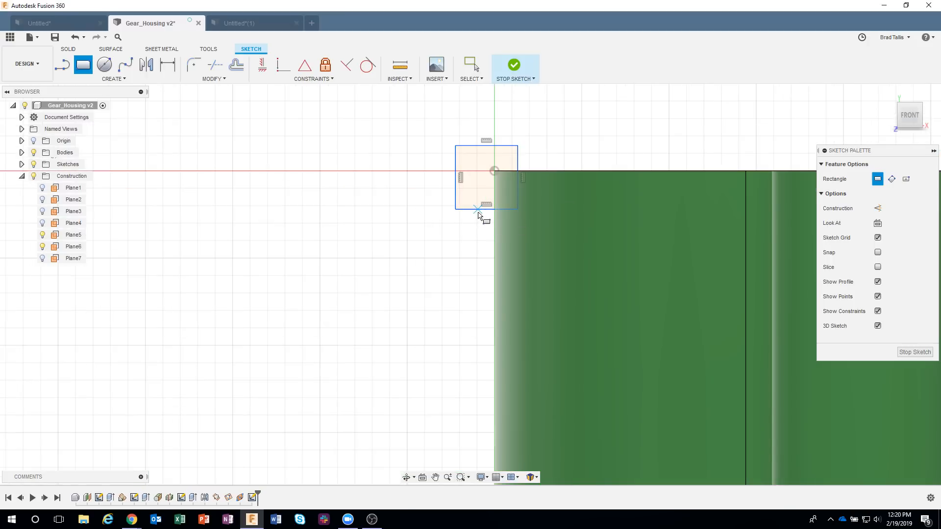
click(478, 209)
click(507, 234)
click(511, 69)
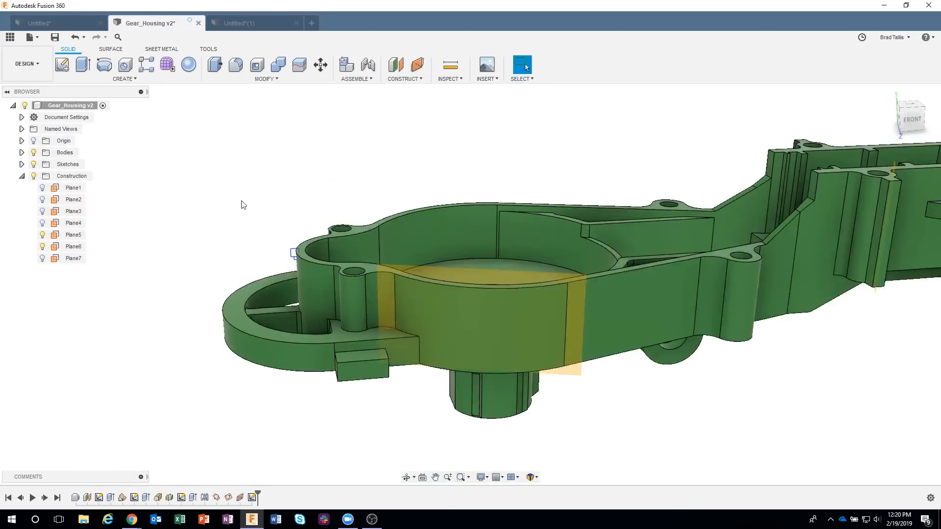
Sweep both rectangular profiles as a Cut along the housing's outer top rim edge, with perpendicular orientation and both distances at 1.00
shift+middle_drag(241, 201, 241, 238)
scroll(237, 235, up, 3)
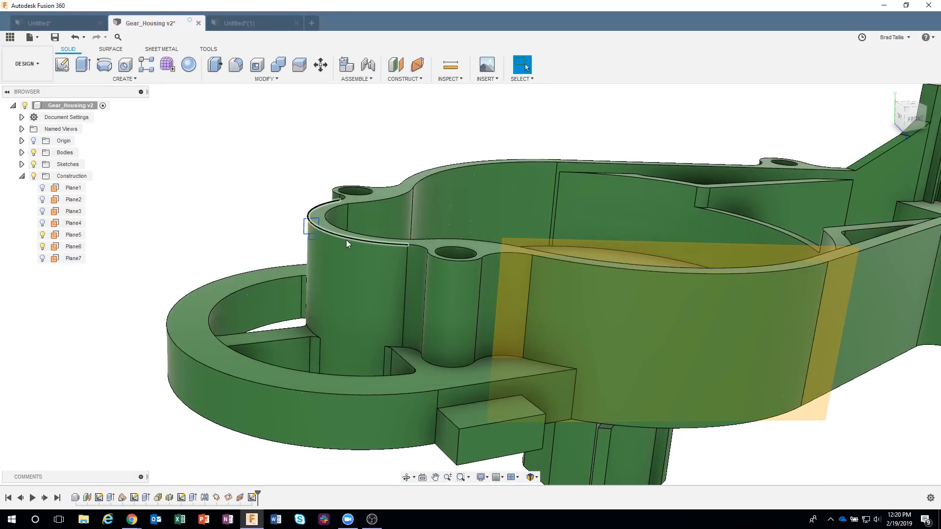
click(132, 79)
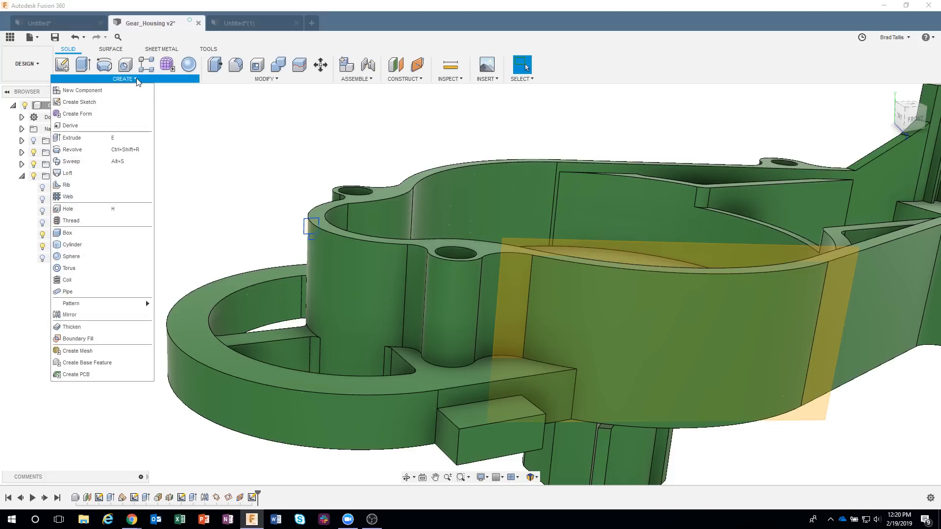
click(88, 160)
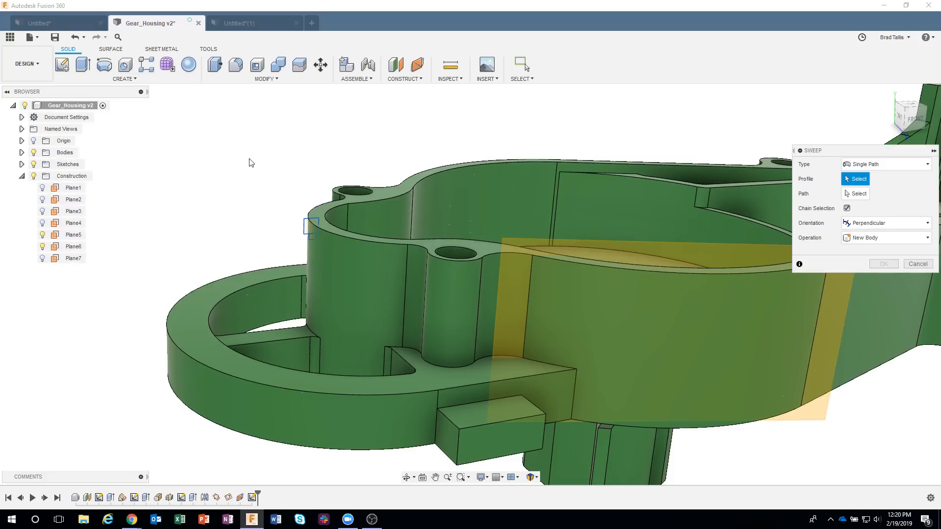
scroll(290, 191, up, 5)
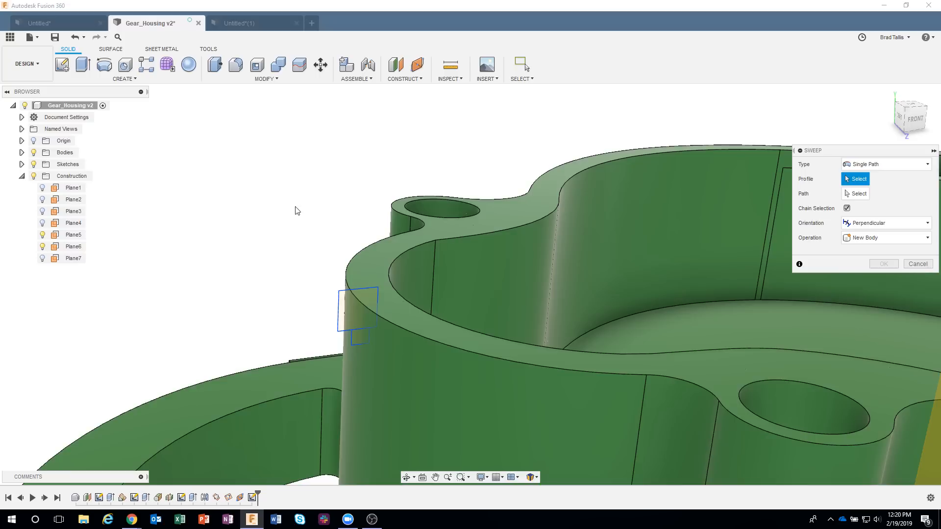
click(359, 325)
click(361, 339)
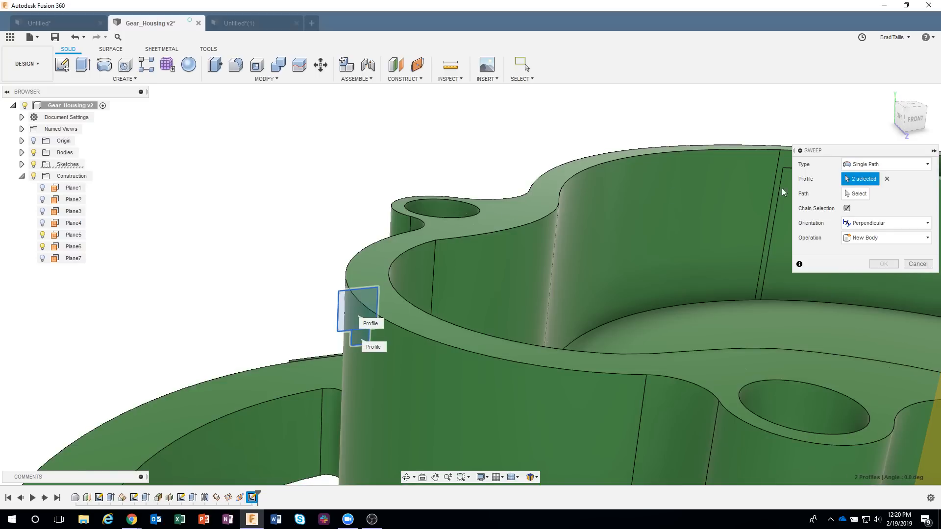
click(856, 194)
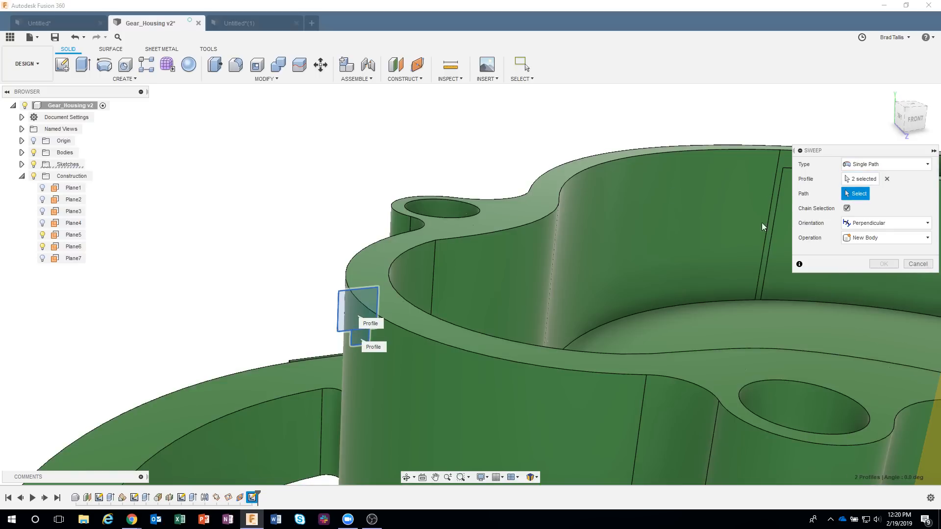
click(410, 334)
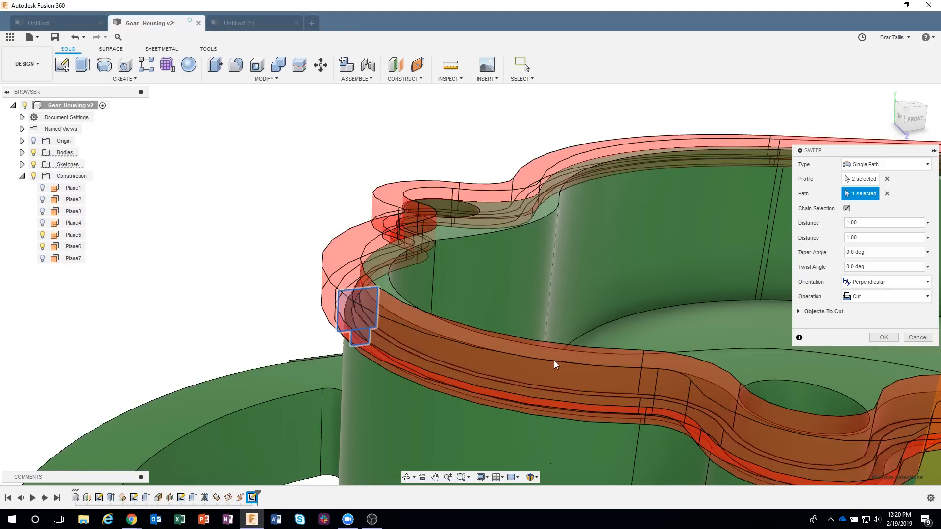
scroll(554, 360, down, 10)
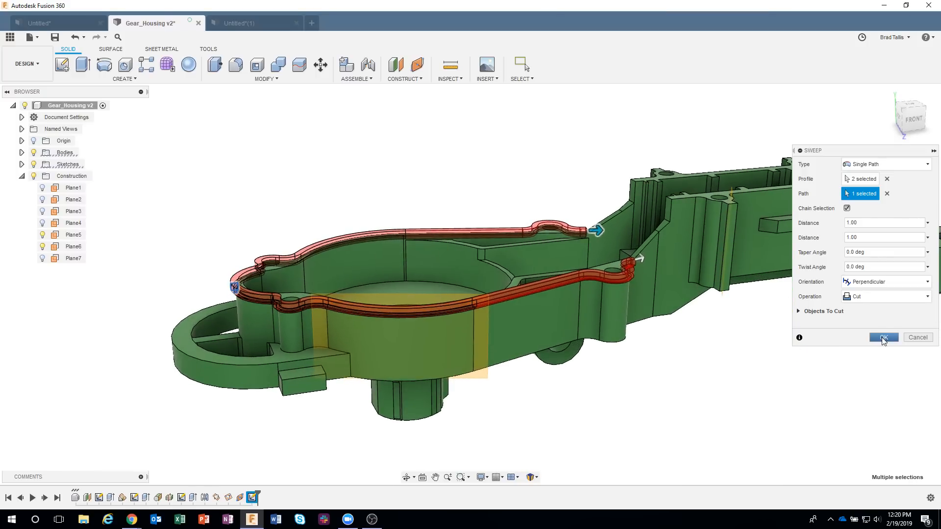
click(884, 338)
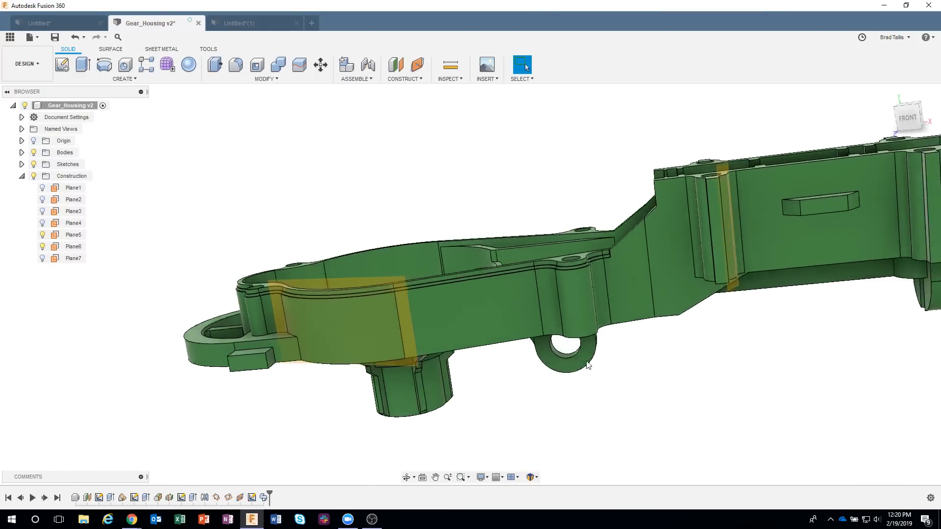
Undo the sweep cut around the housing rim
scroll(166, 225, up, 5)
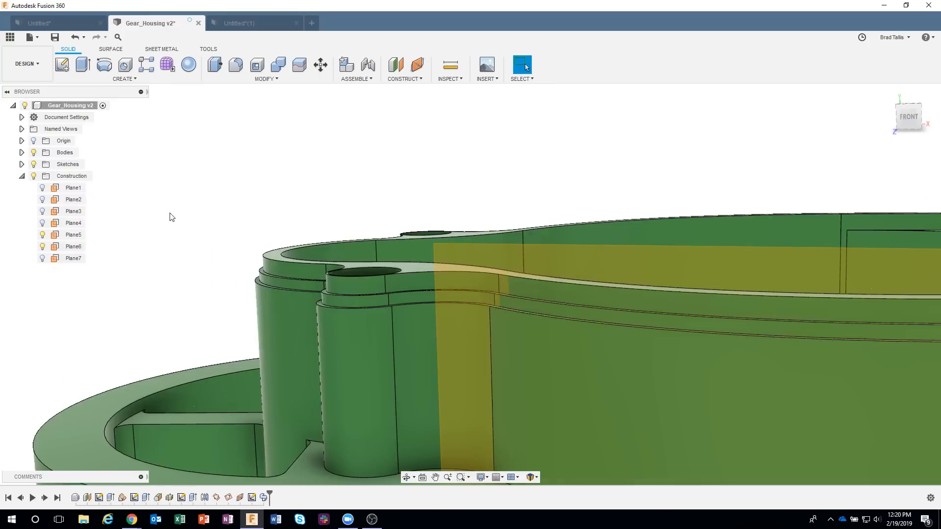
scroll(170, 214, up, 2)
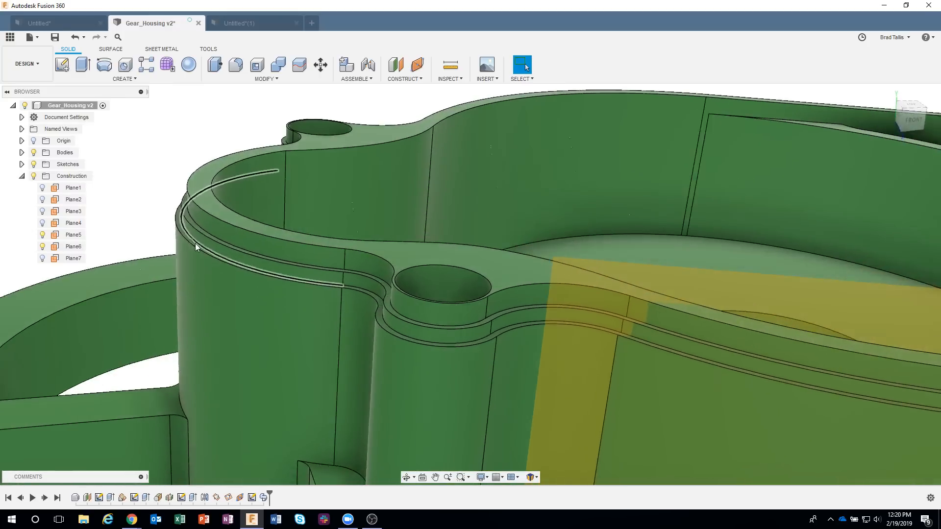
scroll(190, 235, down, 2)
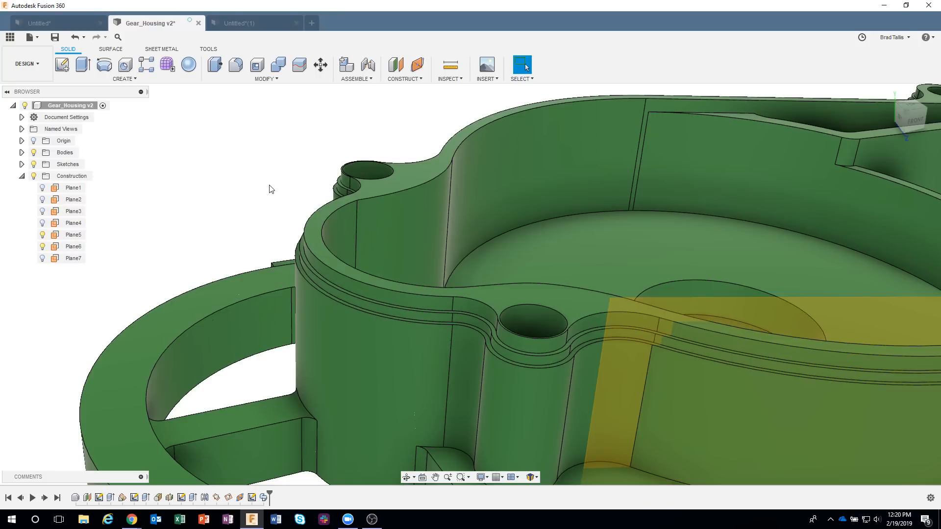
click(404, 79)
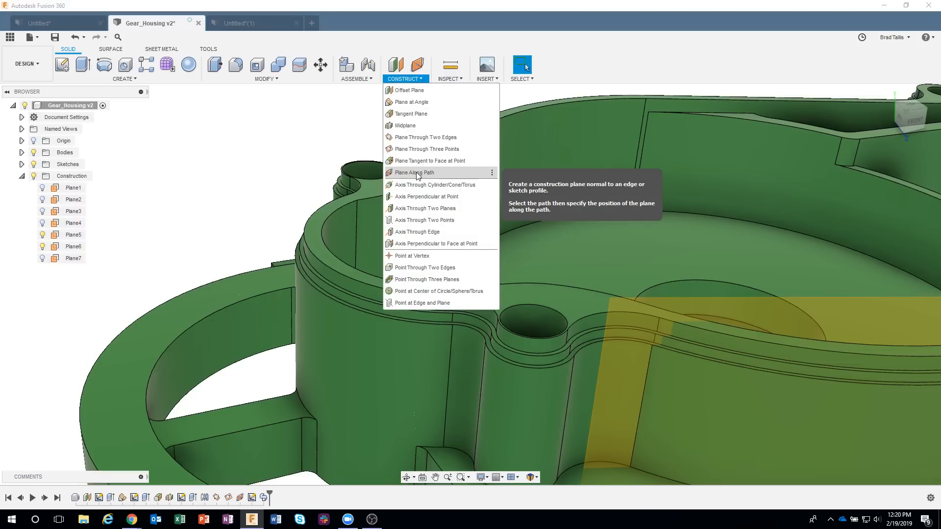
click(294, 133)
scroll(304, 148, down, 5)
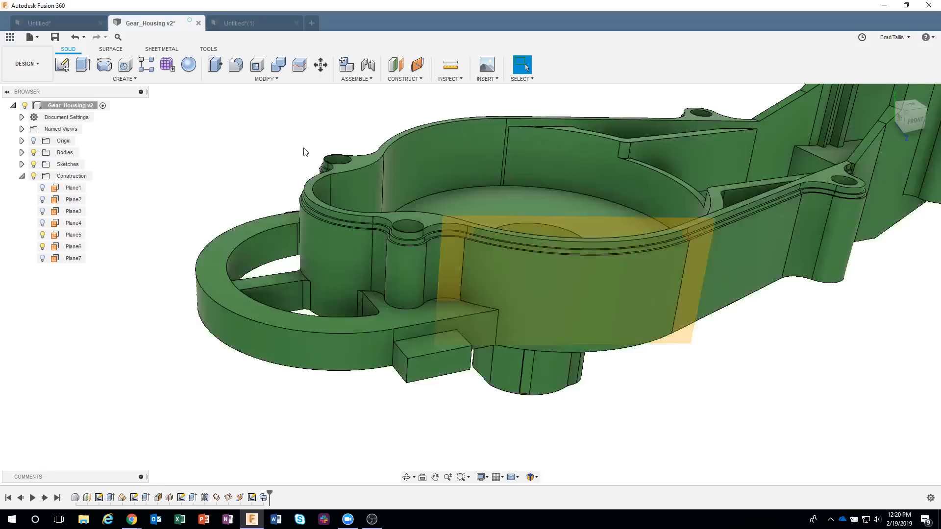
scroll(297, 155, down, 4)
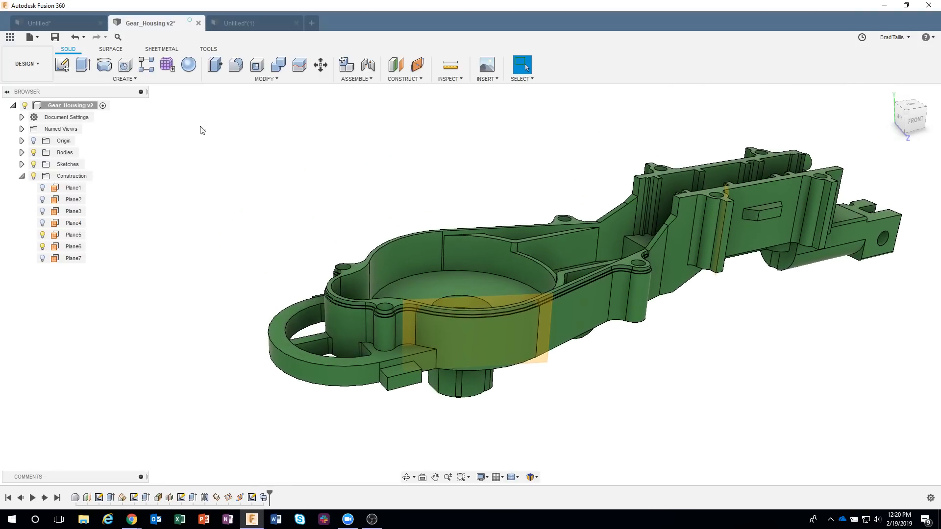
click(75, 37)
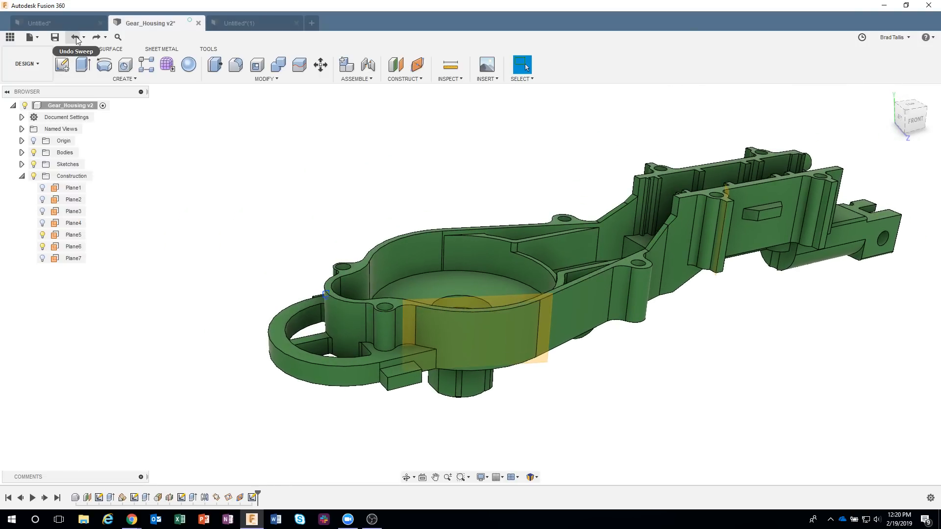
click(395, 83)
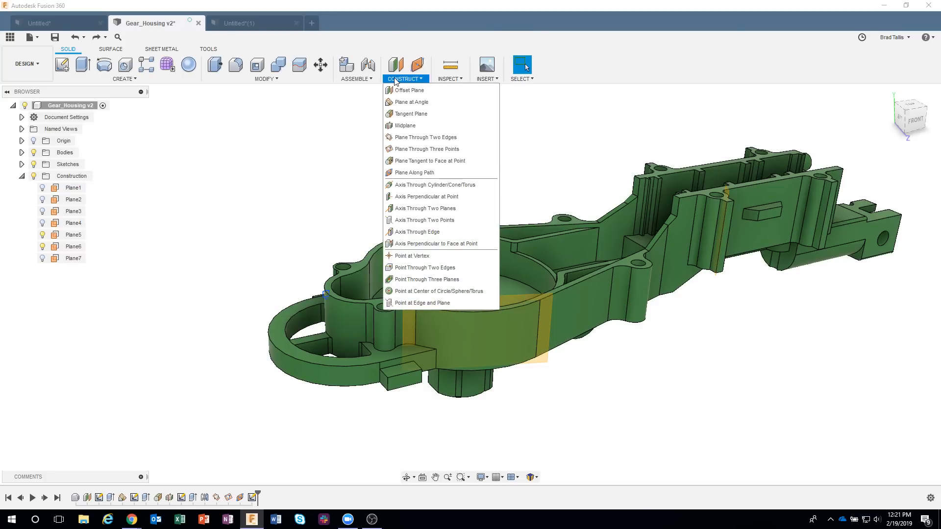
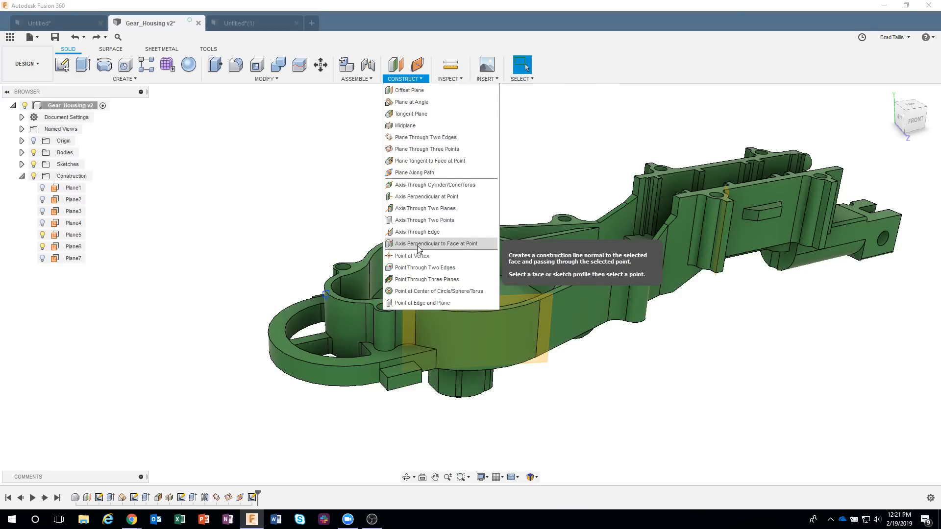
click(302, 194)
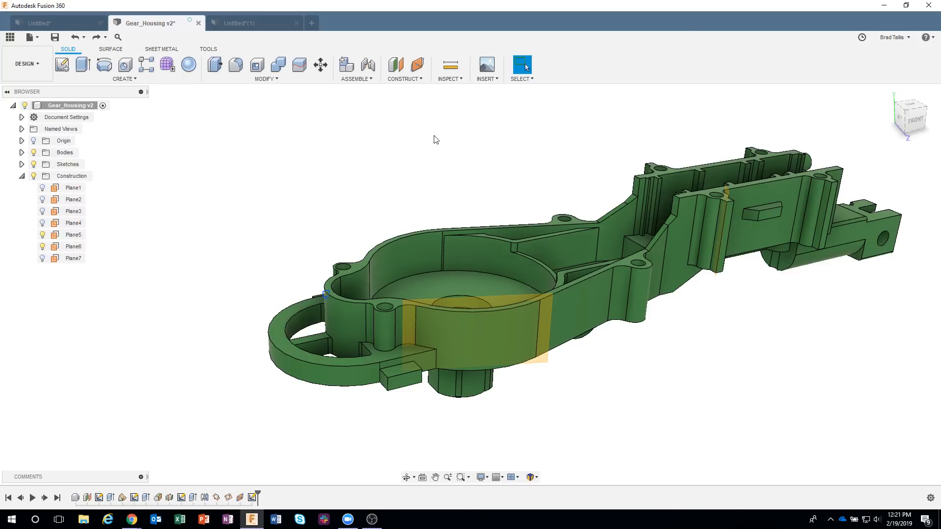
click(539, 341)
click(461, 205)
scroll(454, 165, up, 8)
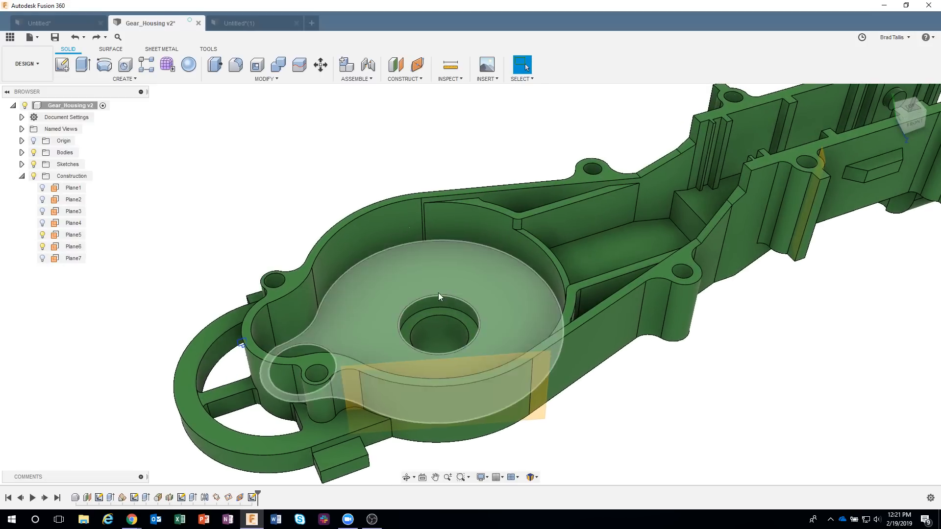
scroll(439, 293, down, 2)
click(400, 79)
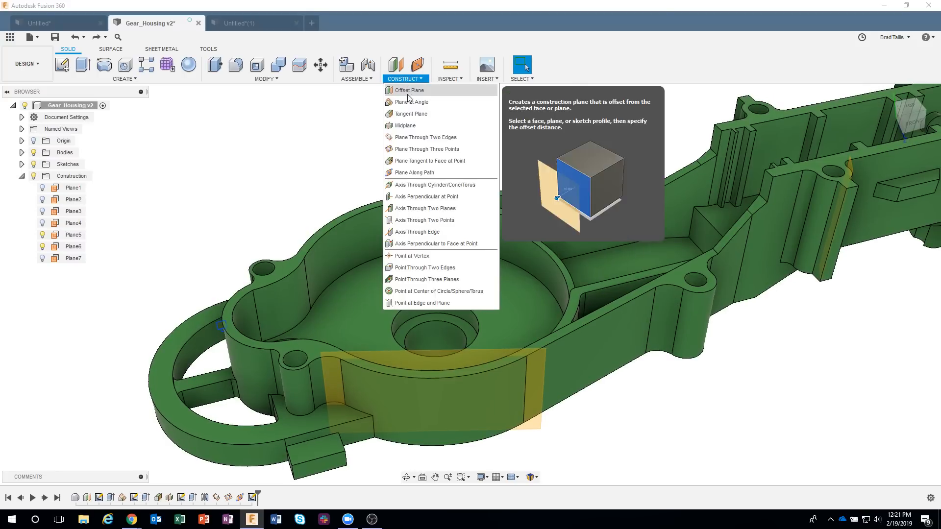
click(411, 114)
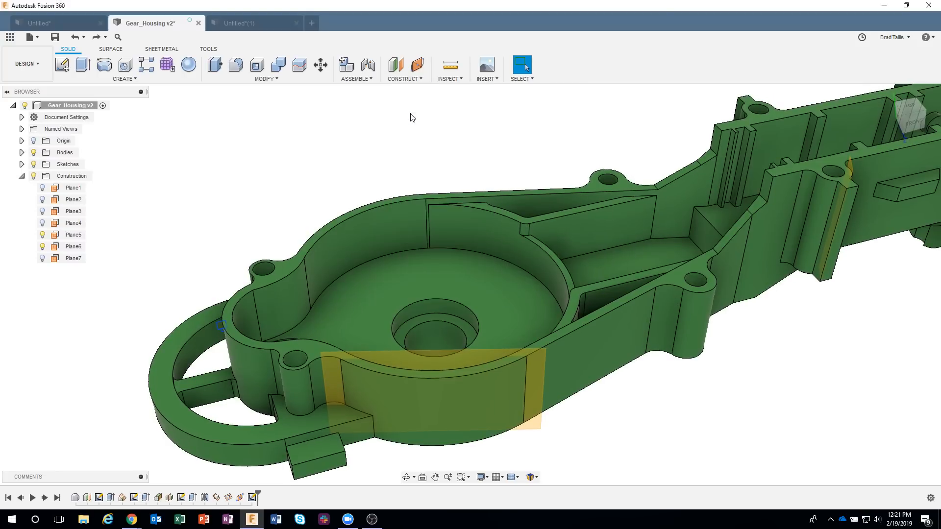
click(430, 306)
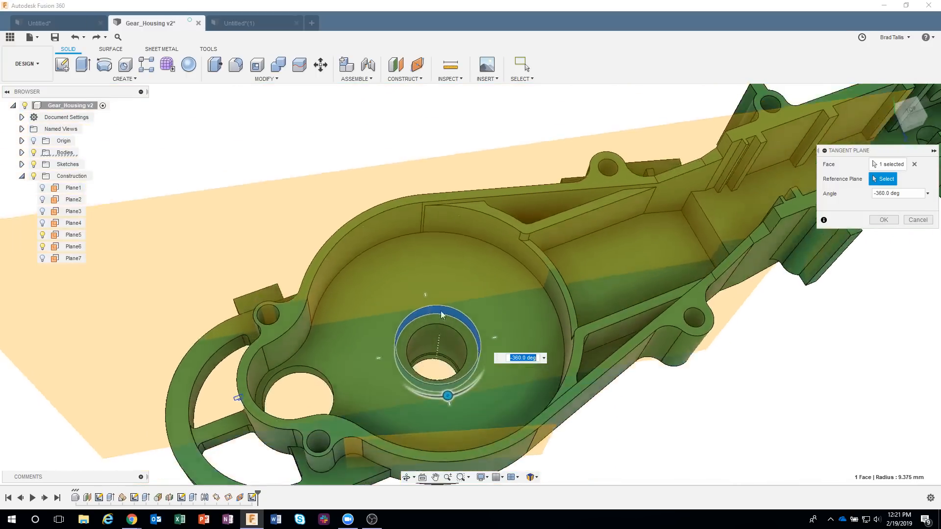
click(918, 219)
Create a construction axis through the cylindrical face of the counterbored hole in the round chamber's floor
click(402, 80)
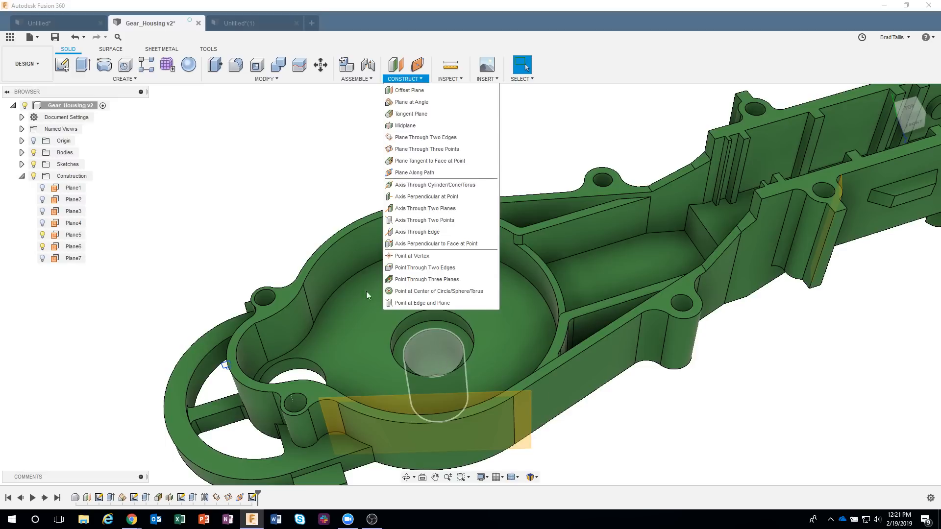
shift+middle_drag(276, 173, 327, 164)
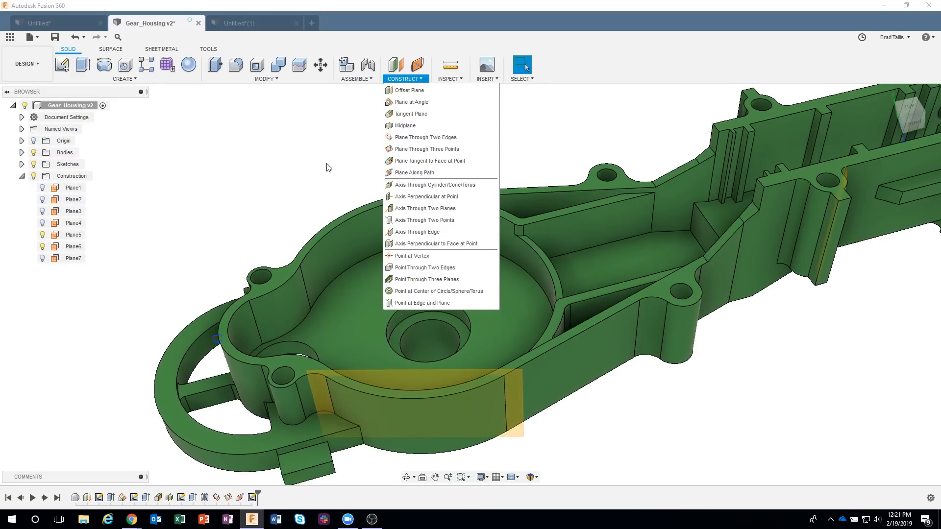
click(437, 185)
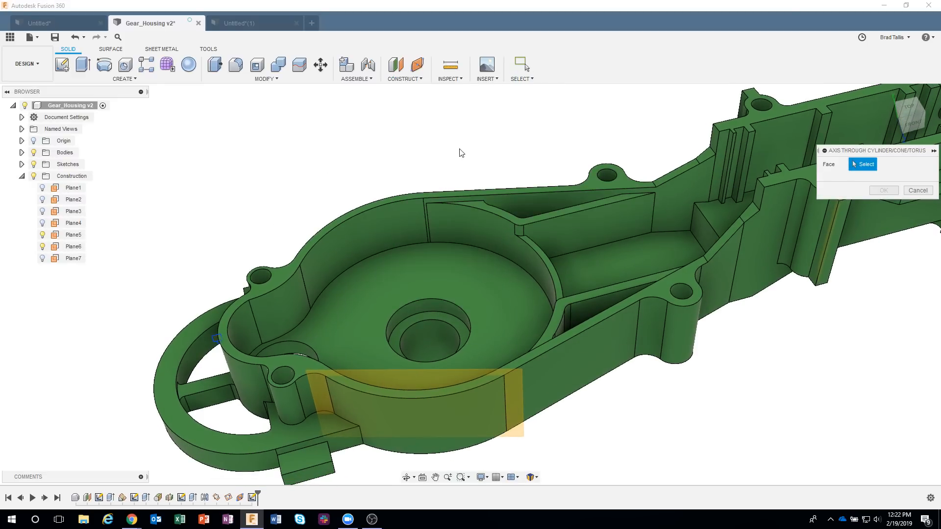
click(426, 305)
scroll(460, 128, up, 3)
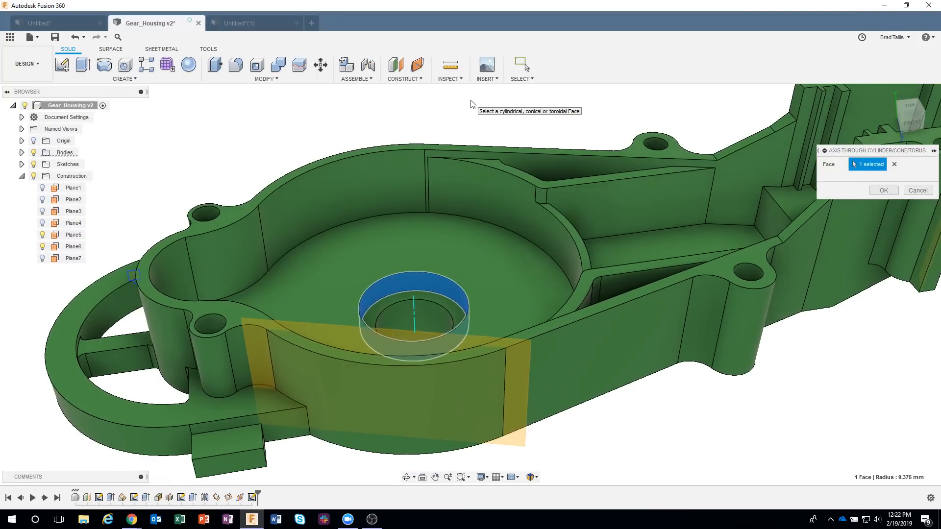
mouse_move(471, 100)
shift+middle_down()
mouse_move(466, 127)
mouse_move(484, 112)
shift+middle_up()
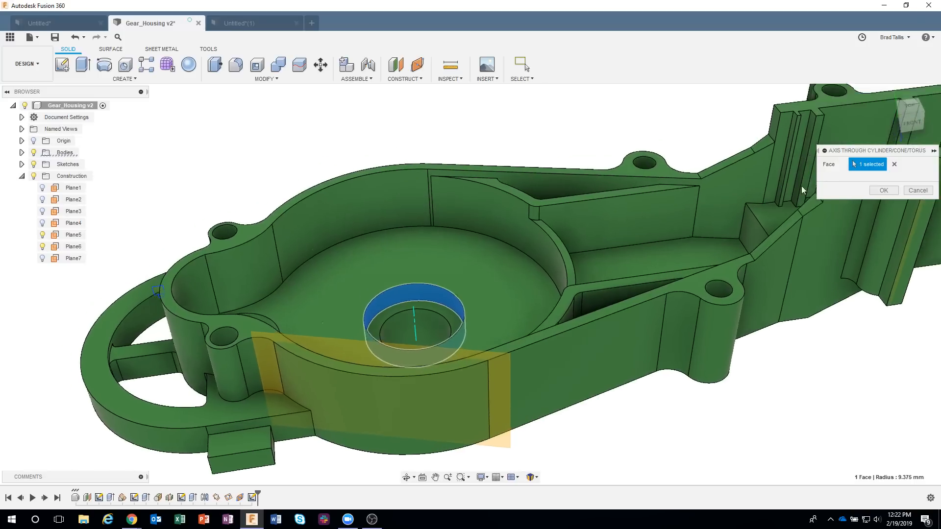
click(870, 190)
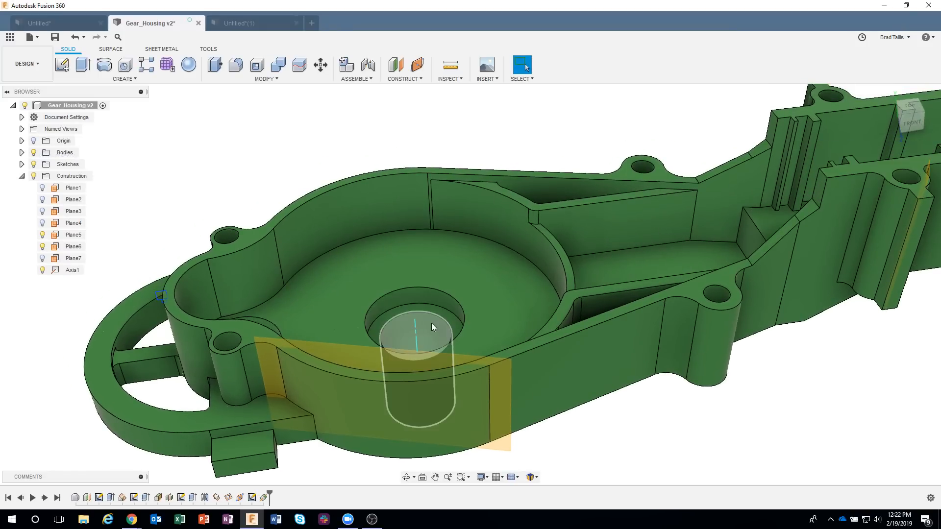
Extend both ends of the hole's construction axis until they project well above and below the housing
click(417, 321)
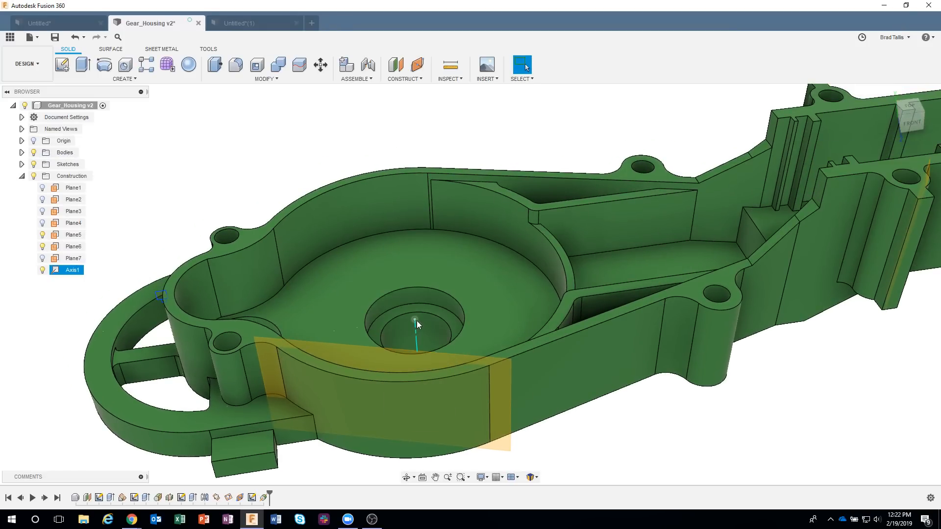
drag(417, 306, 417, 282)
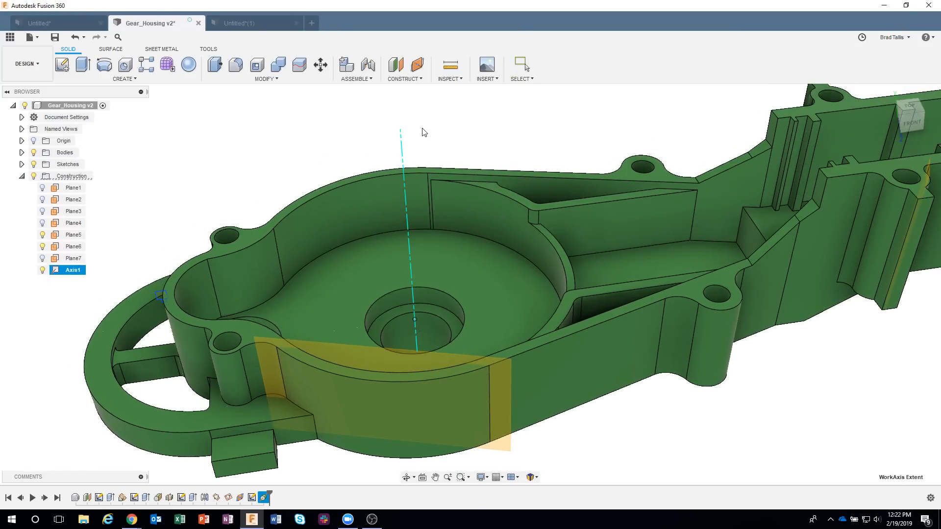
click(499, 141)
shift+middle_drag(500, 141, 410, 343)
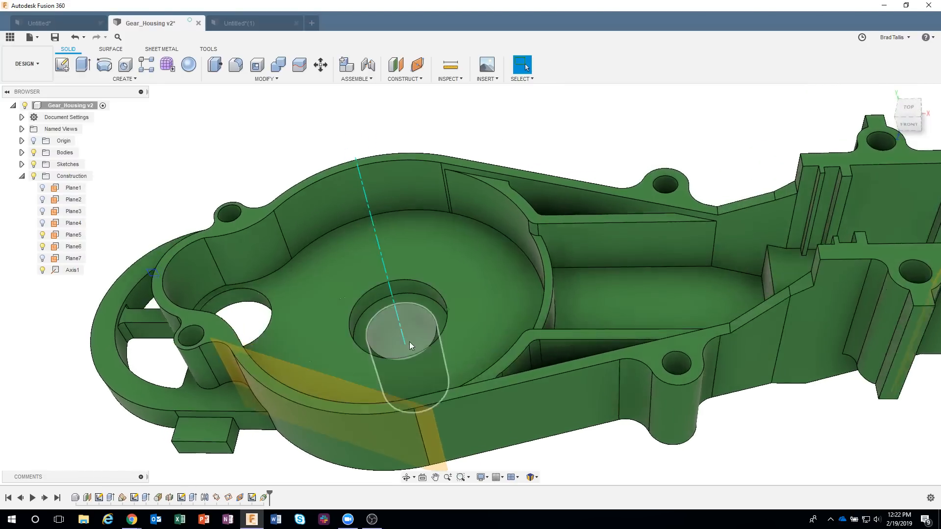
click(405, 345)
drag(405, 345, 468, 455)
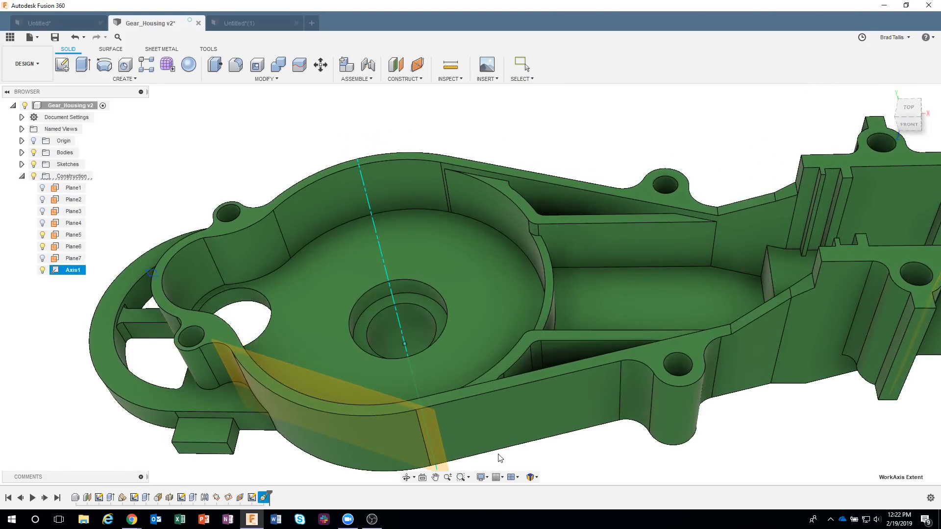
click(525, 454)
shift+middle_drag(527, 452, 527, 425)
scroll(534, 416, down, 3)
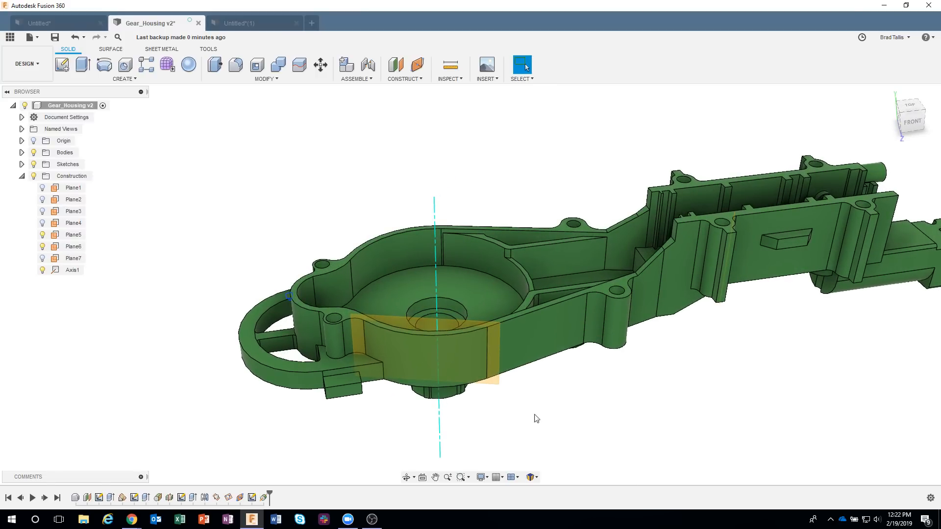
shift+middle_drag(560, 405, 552, 397)
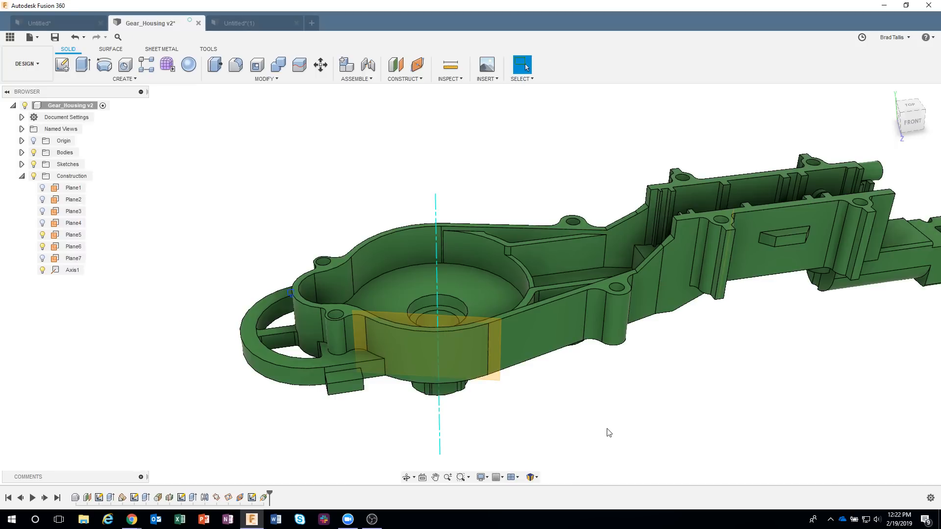
Enlarge Plane6 at the round chamber by stretching its corners outward past the curved wall and below the housing
shift+middle_drag(613, 433, 517, 323)
click(508, 301)
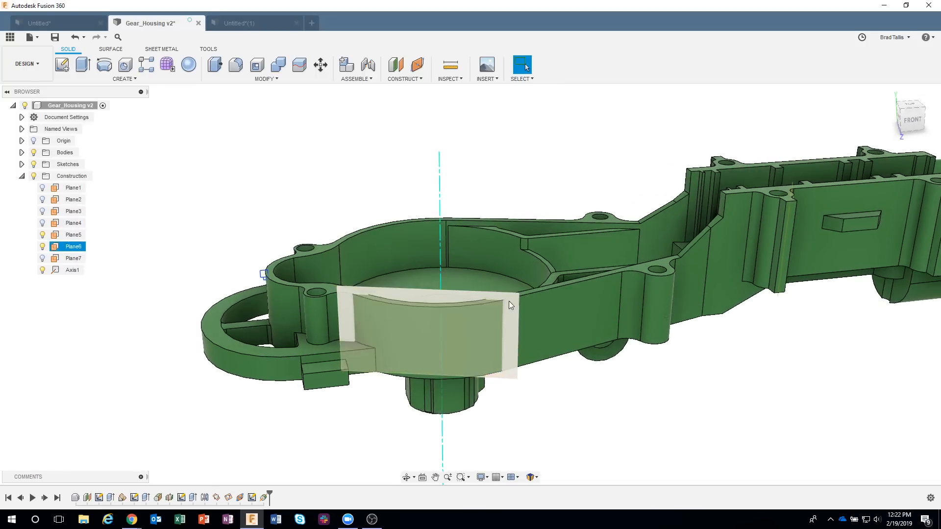
drag(517, 296, 554, 268)
click(555, 389)
click(549, 380)
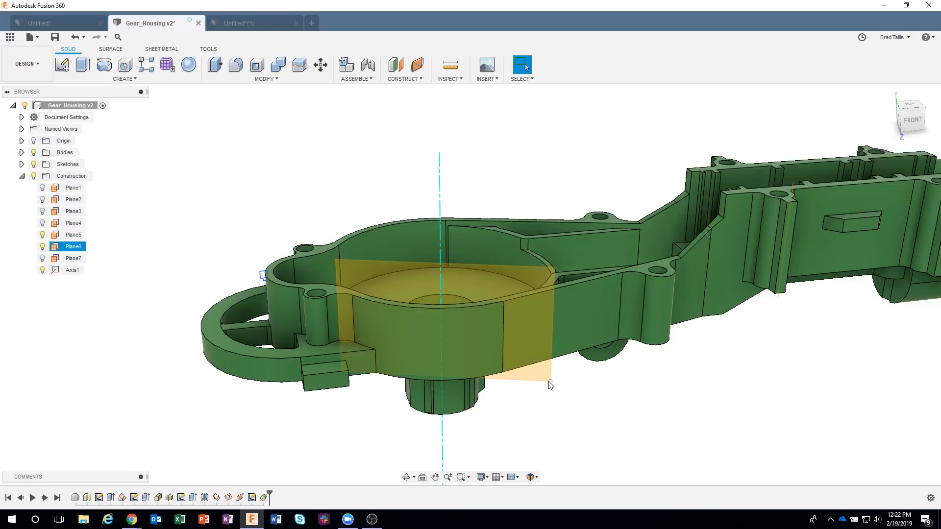
drag(549, 381, 571, 413)
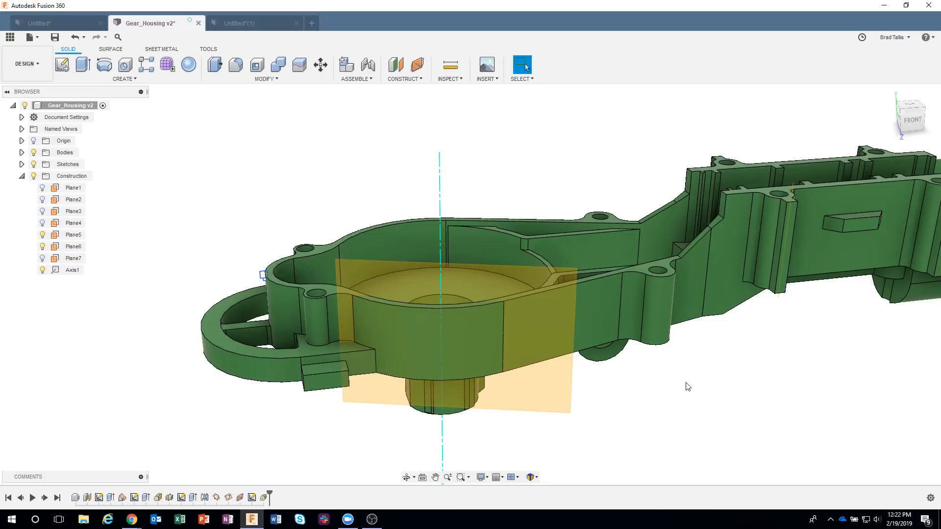
click(628, 378)
Shrink Plane6 from both sides to a narrow strip around the hole's axis
drag(571, 416, 451, 414)
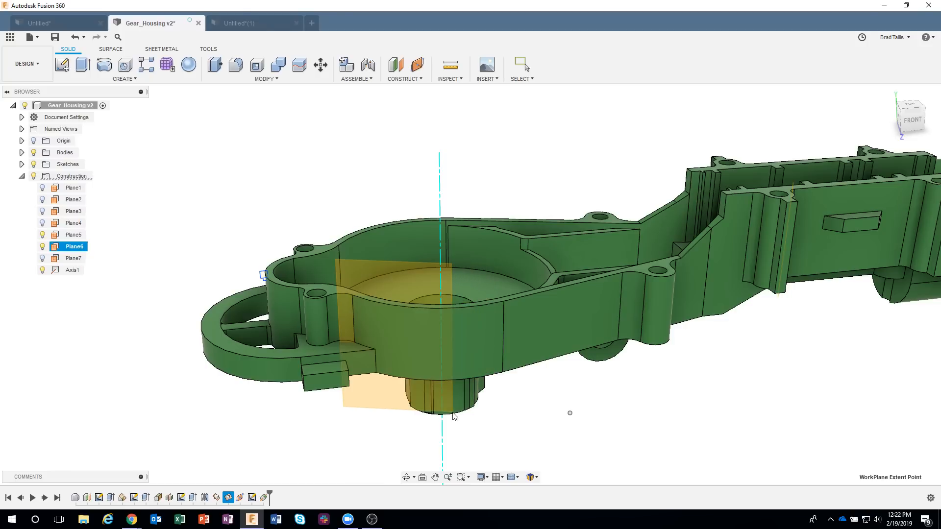
drag(347, 411, 412, 405)
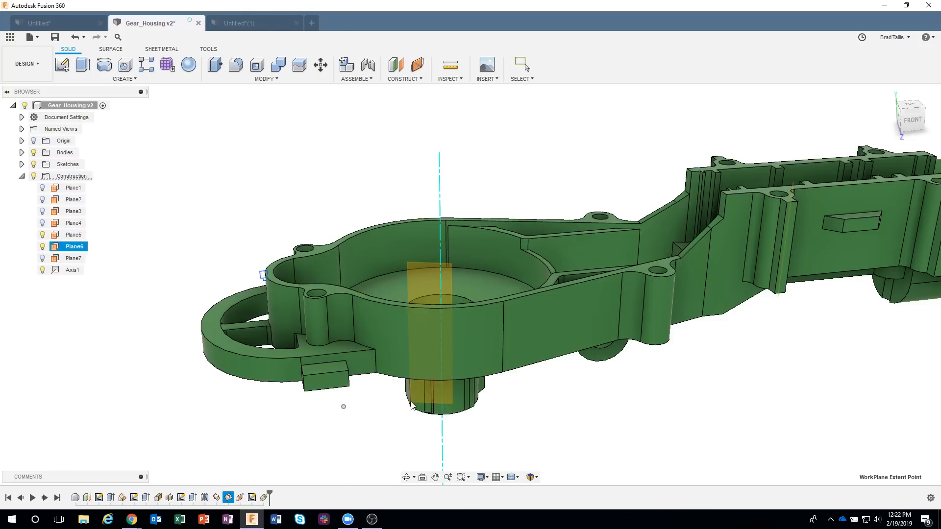
click(584, 431)
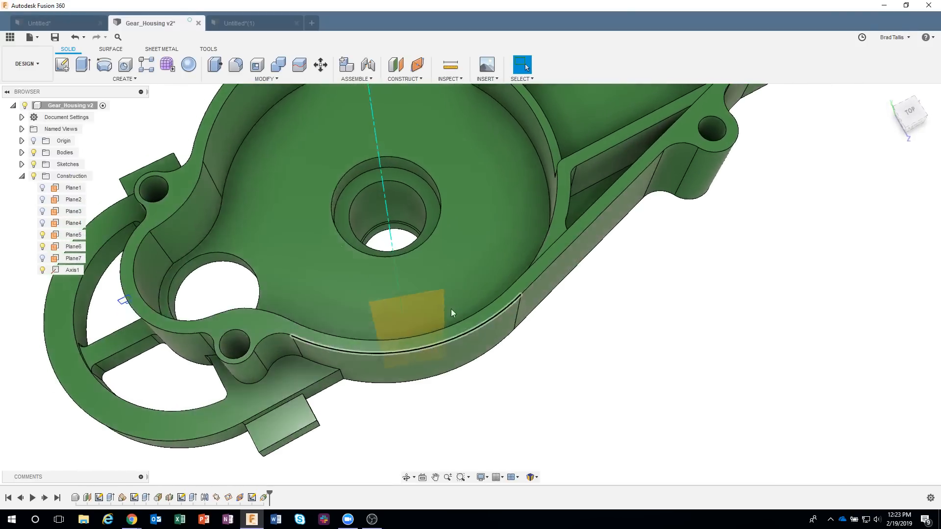
Widen Plane6 in both directions so it spans the whole round end of the housing, from rim to side boss
drag(444, 292, 681, 240)
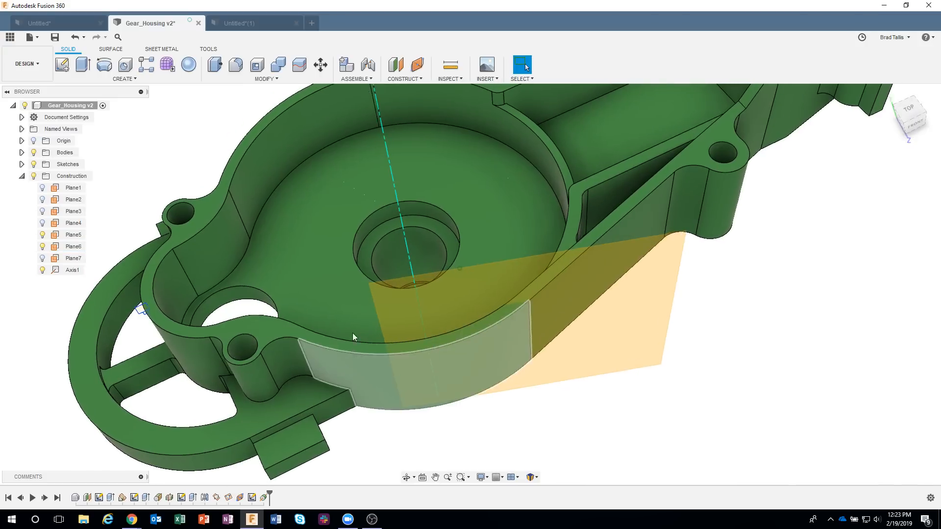
click(379, 278)
drag(380, 277, 176, 287)
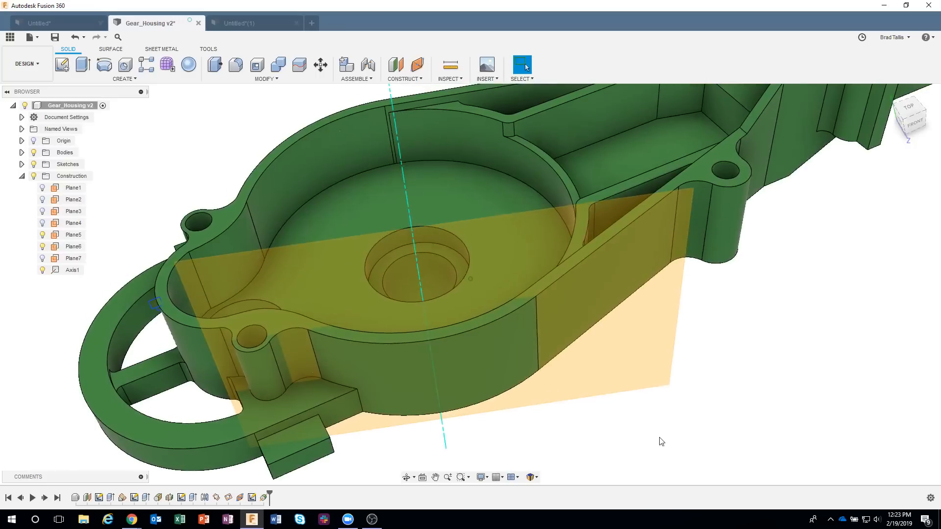
click(643, 371)
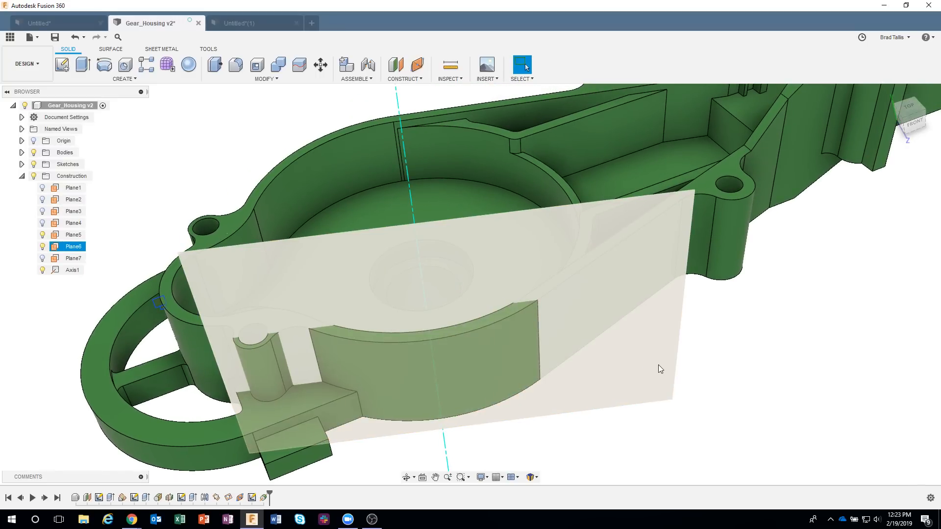
click(714, 394)
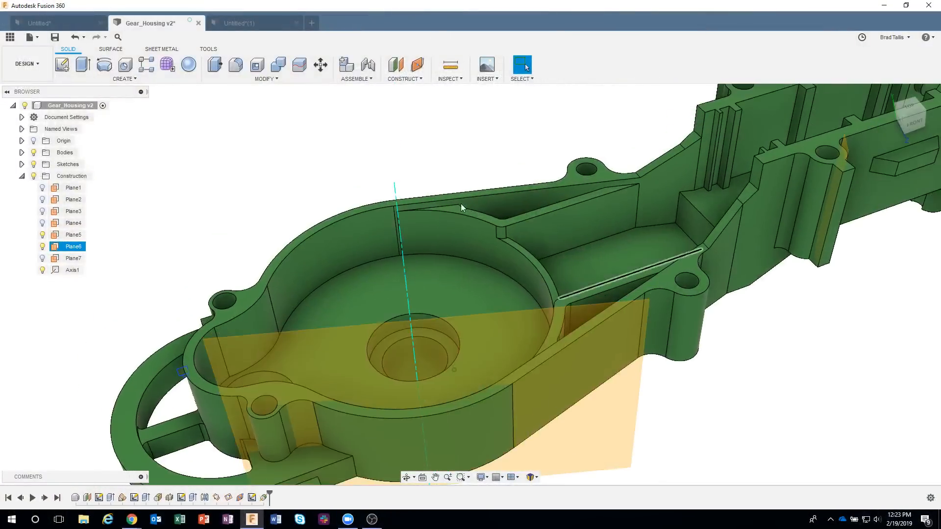
Start a Plane Along Path with Tangent Chain on, using the inner rib's top edge chain at distance 0.736
click(405, 78)
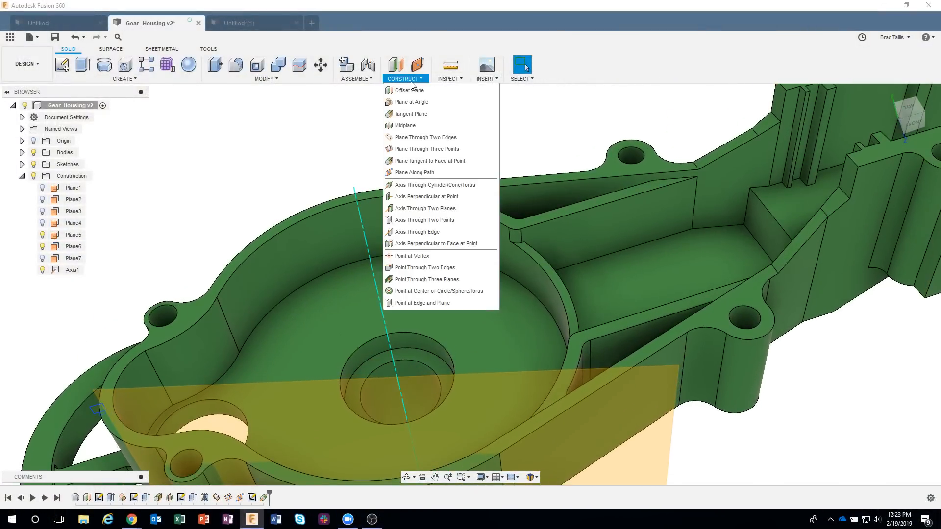
click(414, 172)
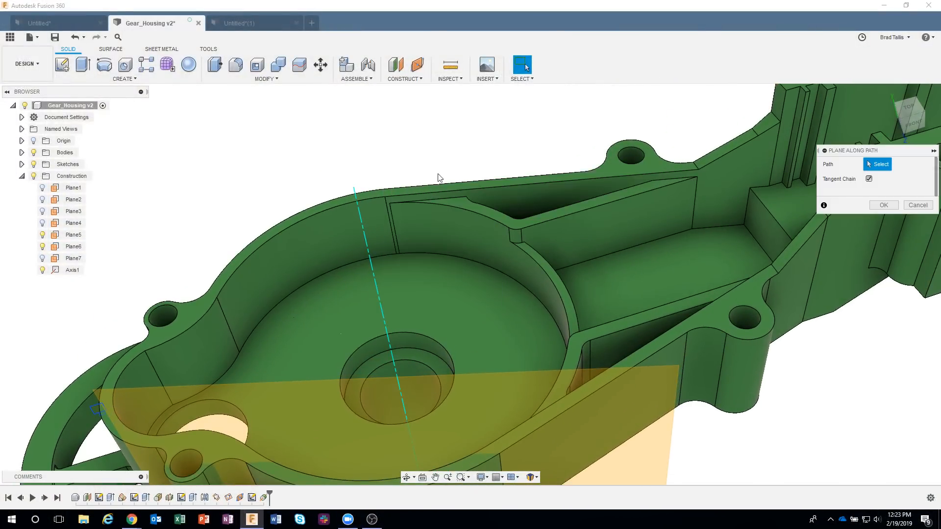
scroll(482, 245, up, 4)
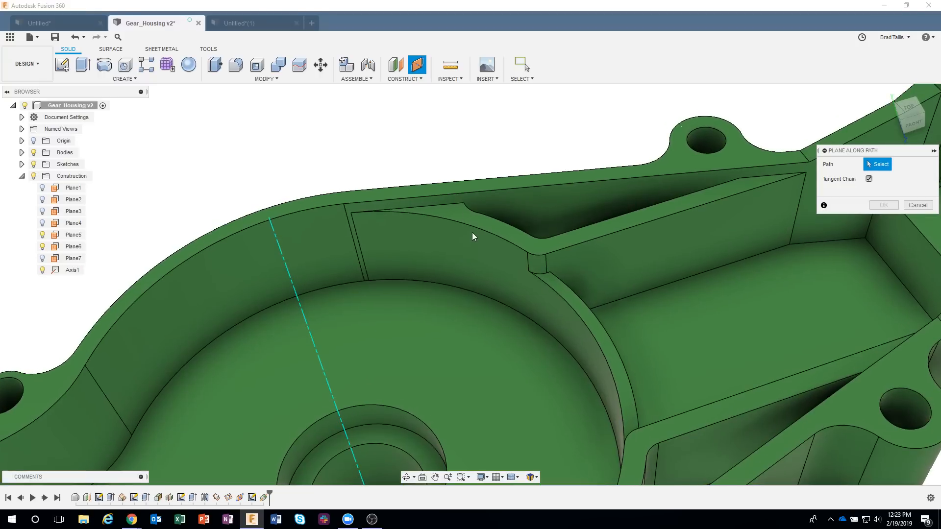
click(472, 228)
scroll(444, 355, down, 2)
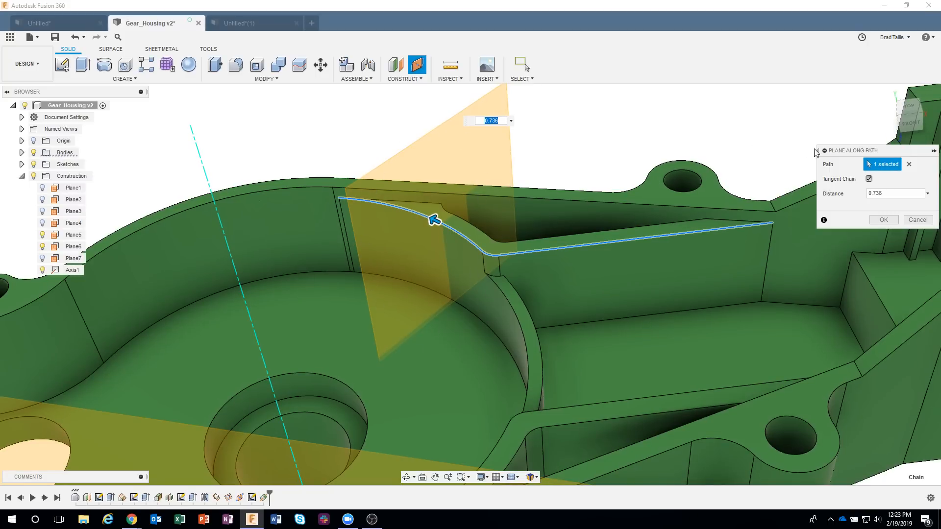
Turn Tangent Chain off for the Plane Along Path and pick only the rib's short corner arc edge as the path, at distance 0.50
click(910, 164)
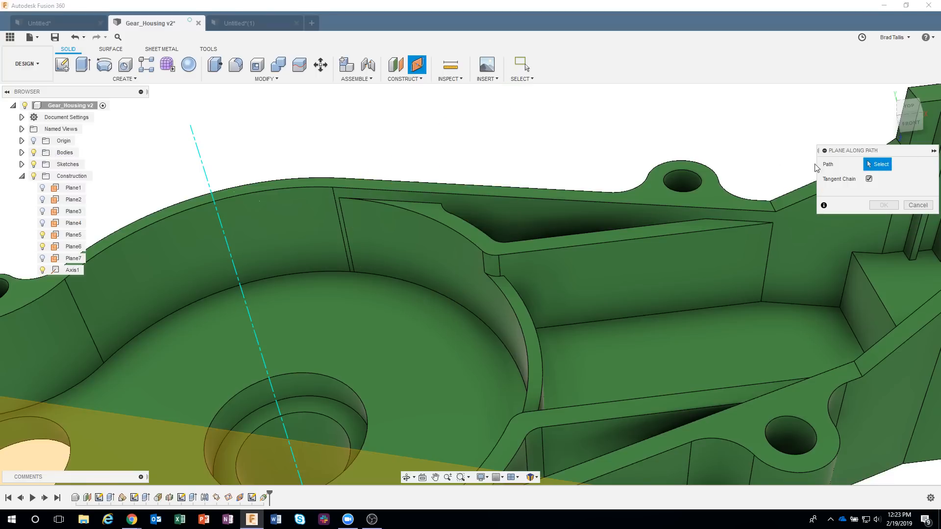
scroll(488, 255, up, 4)
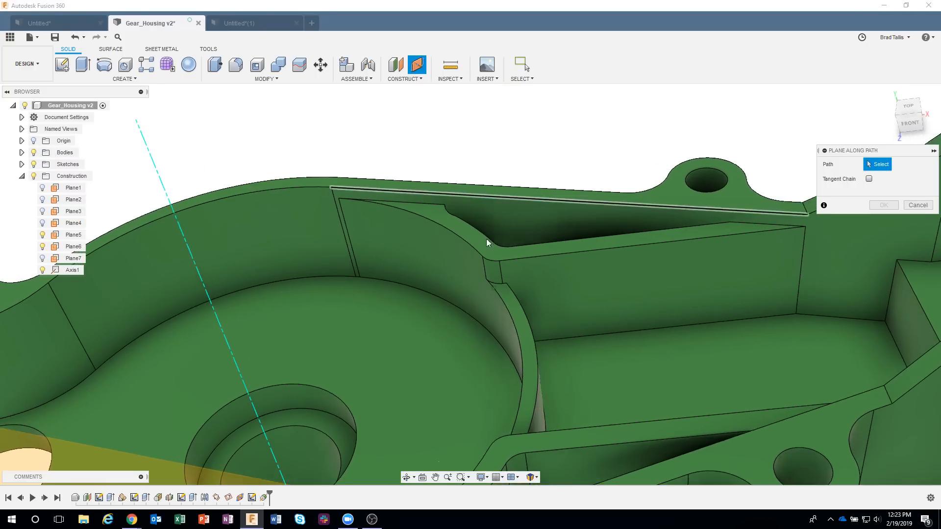
click(489, 259)
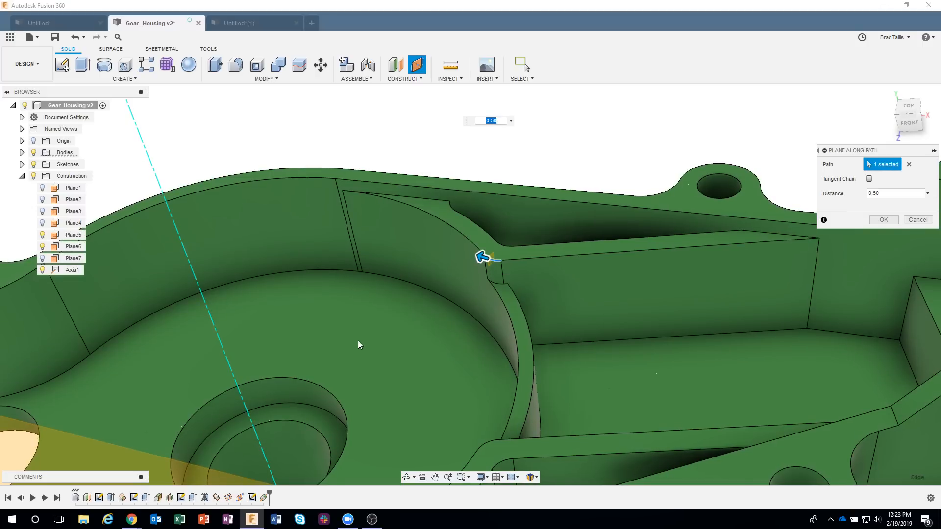
scroll(569, 204, up, 5)
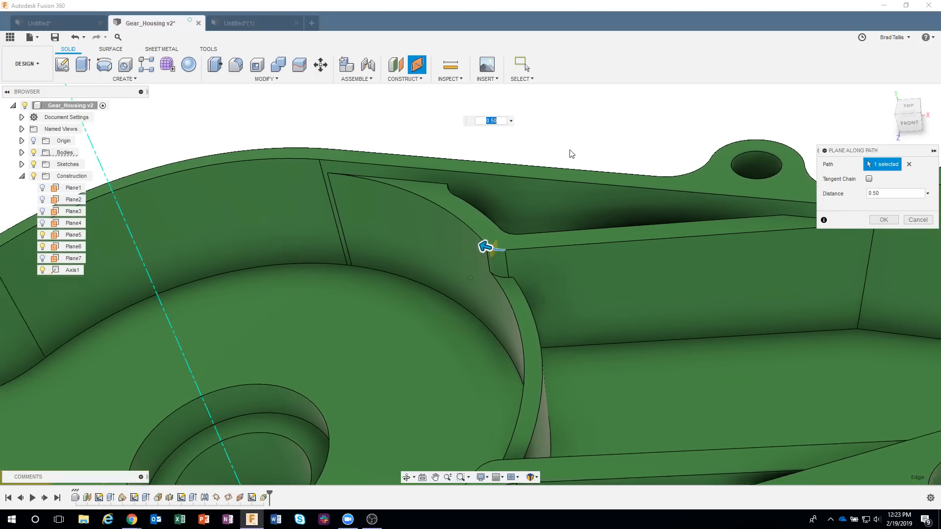
scroll(584, 108, up, 5)
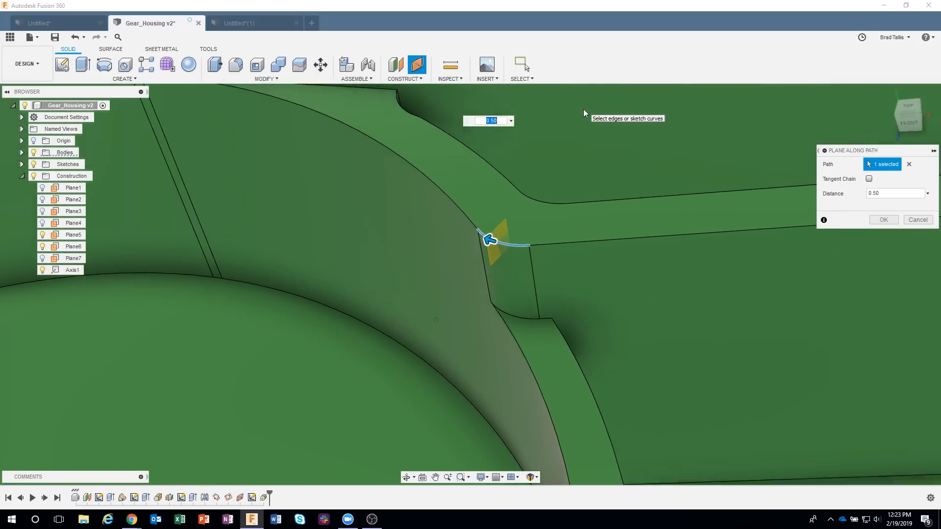
scroll(533, 189, up, 4)
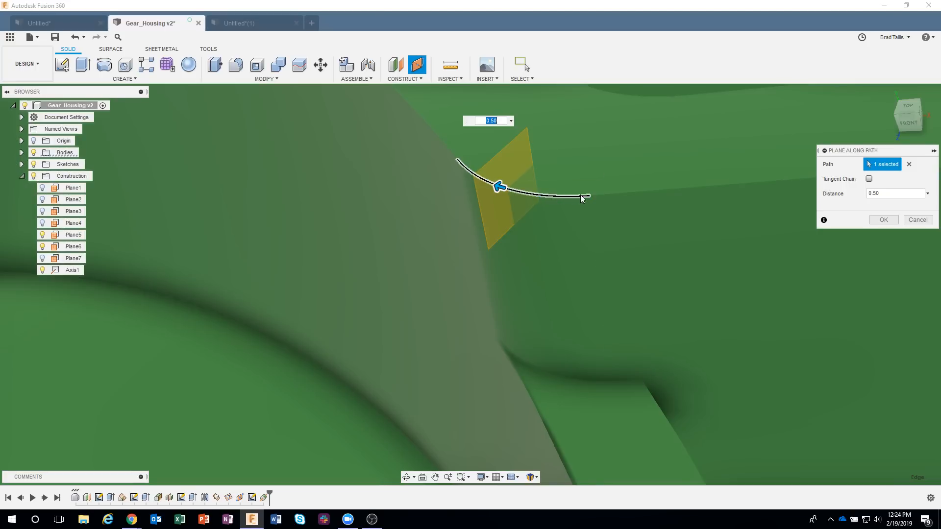
scroll(489, 254, down, 3)
scroll(489, 255, down, 3)
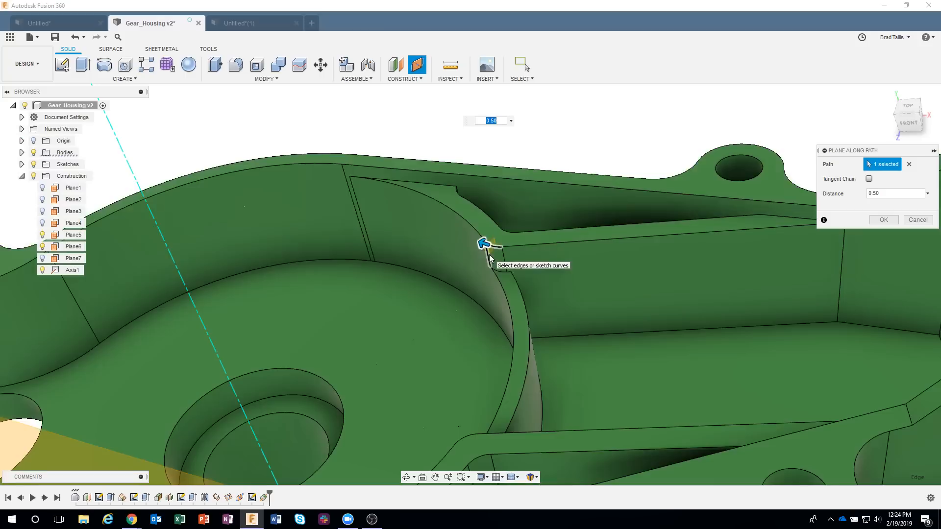
Try the rib's long curved top edge at distance 0.191 and its straight top edge at 0.662 as single-edge paths, clearing each selection
click(910, 167)
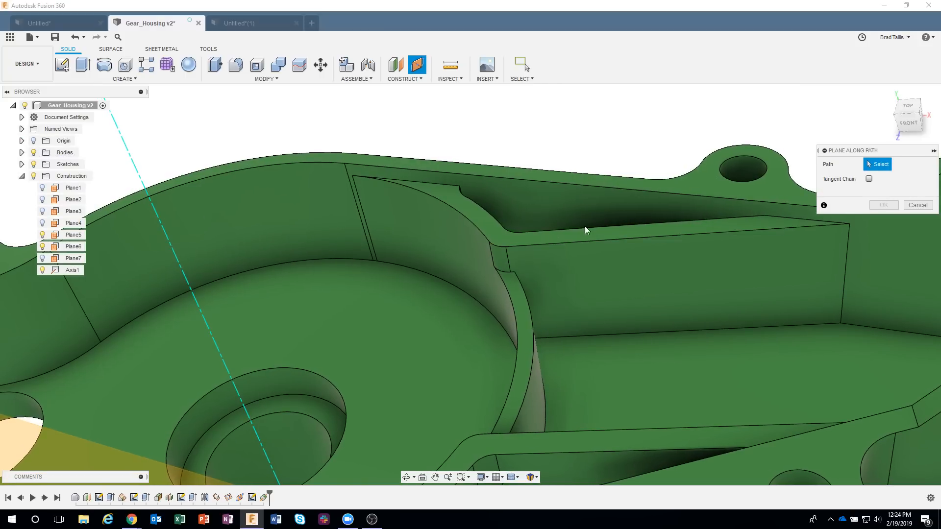
click(469, 222)
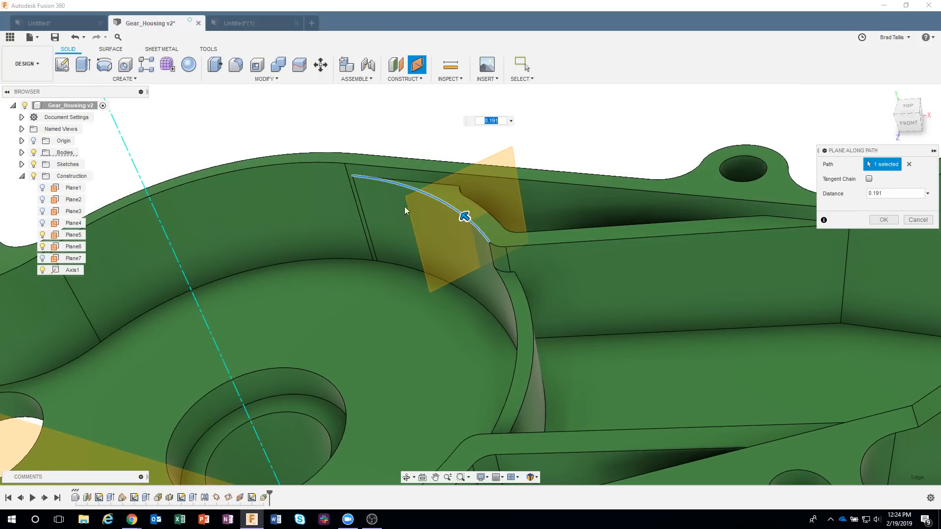
click(906, 165)
click(618, 242)
shift+middle_drag(555, 322, 610, 233)
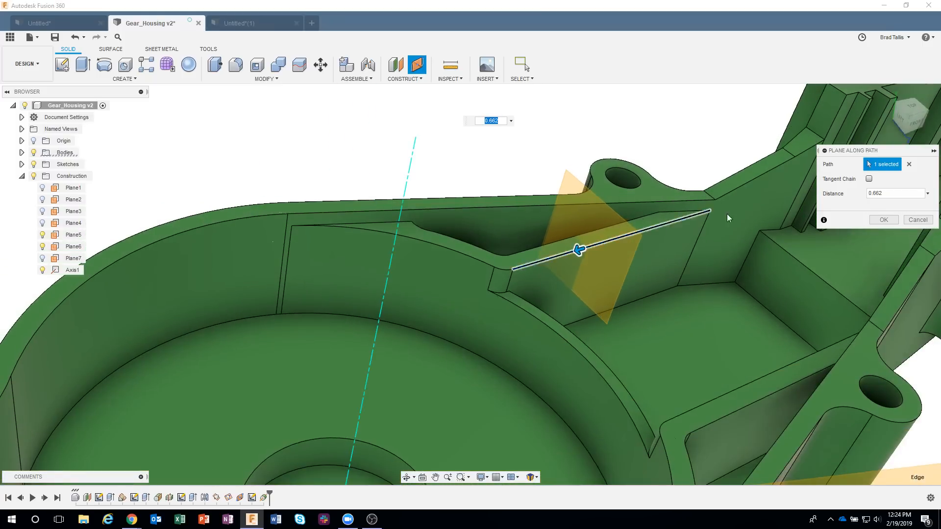
click(909, 165)
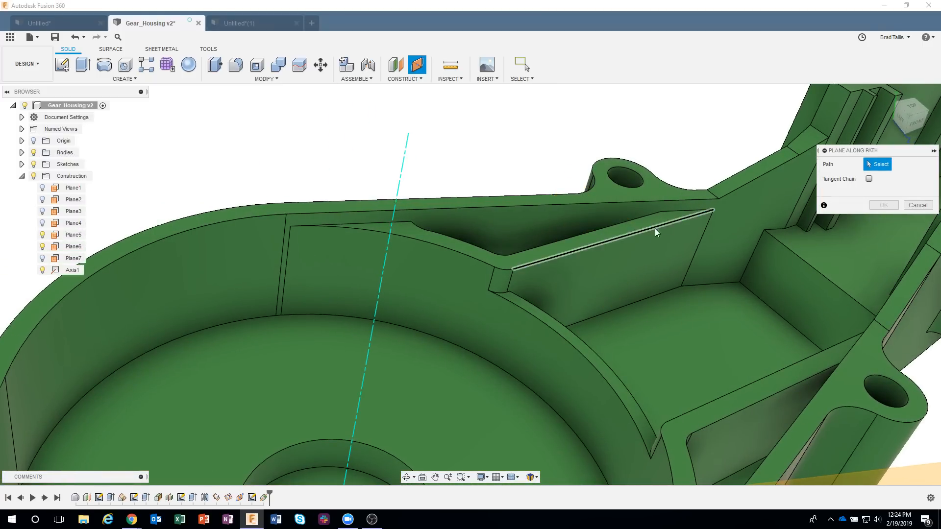
Create the plane along the rib's short corner arc edge at distance 0.778, with Tangent Chain off
click(501, 267)
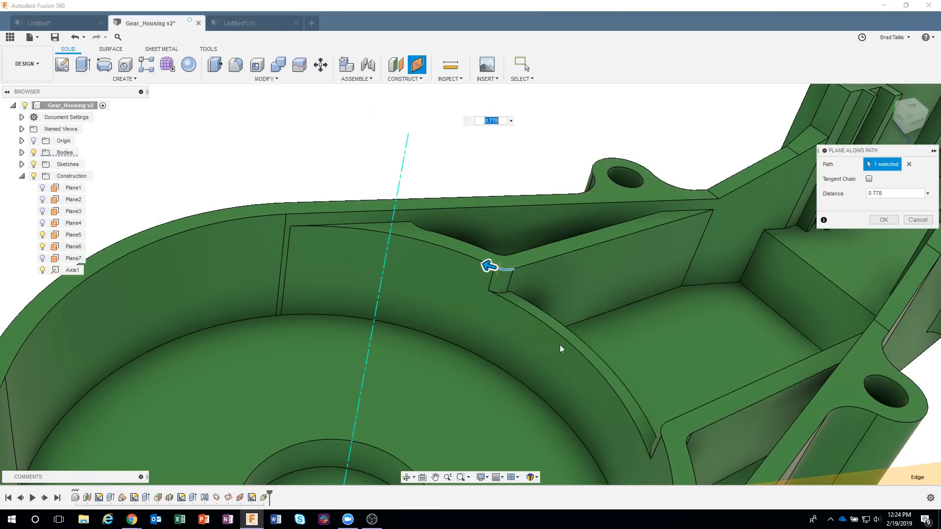
shift+middle_drag(559, 345, 816, 197)
click(884, 219)
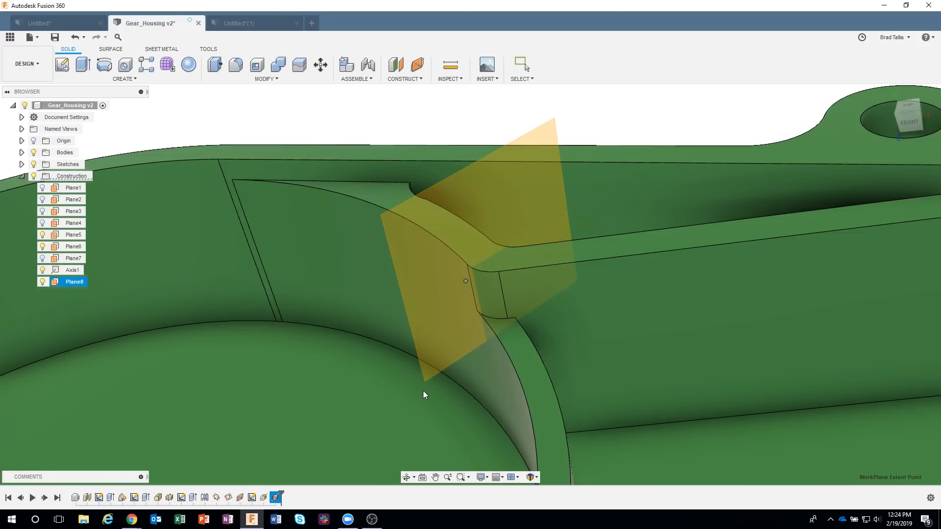
shift+middle_drag(475, 324, 631, 274)
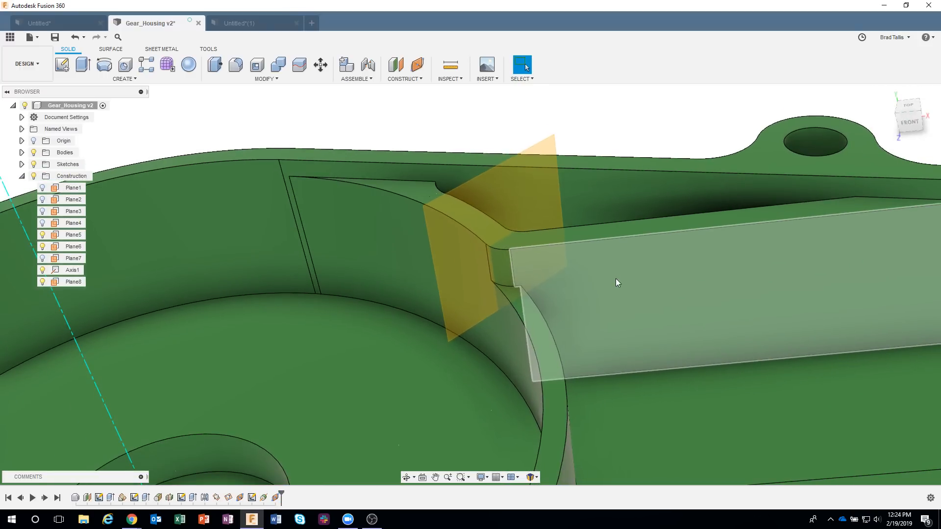
Try a Plane at Angle through Axis1 in the round chamber, rotated to -90 deg
scroll(605, 340, down, 6)
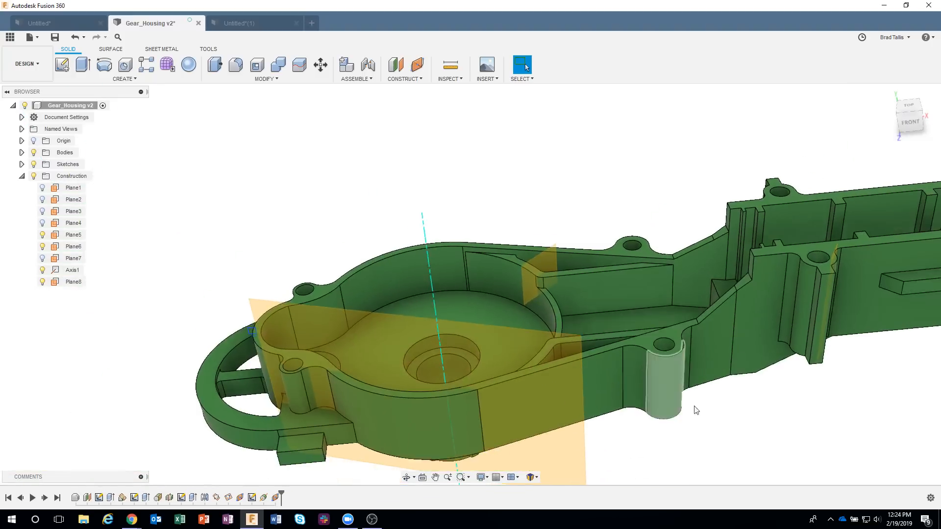
click(405, 79)
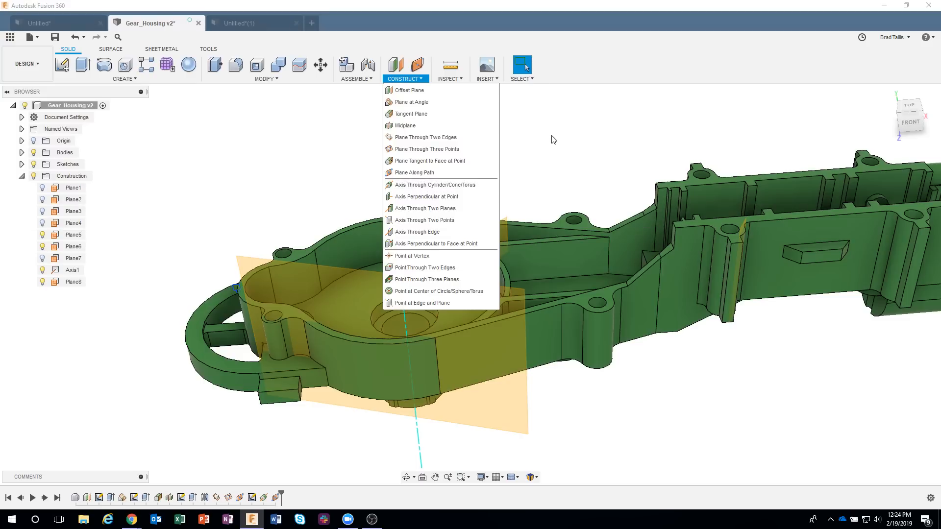
scroll(554, 140, up, 3)
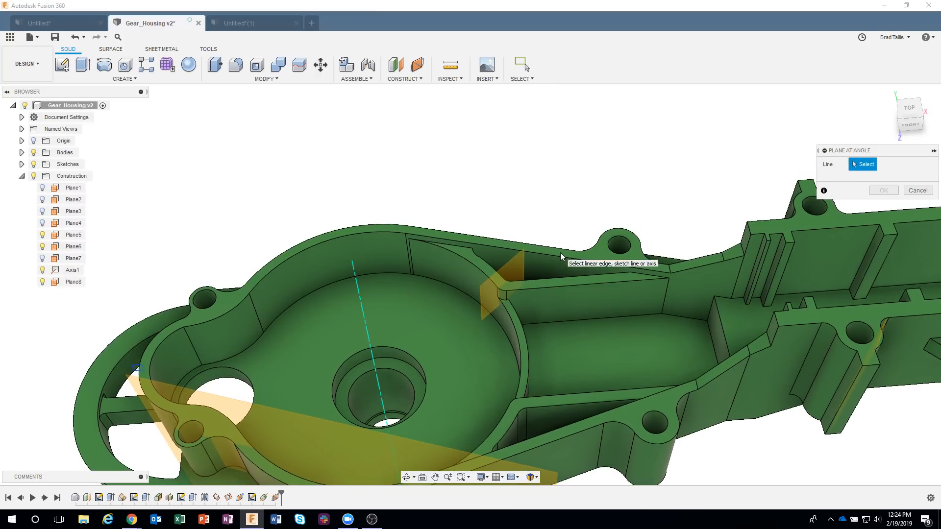
click(362, 301)
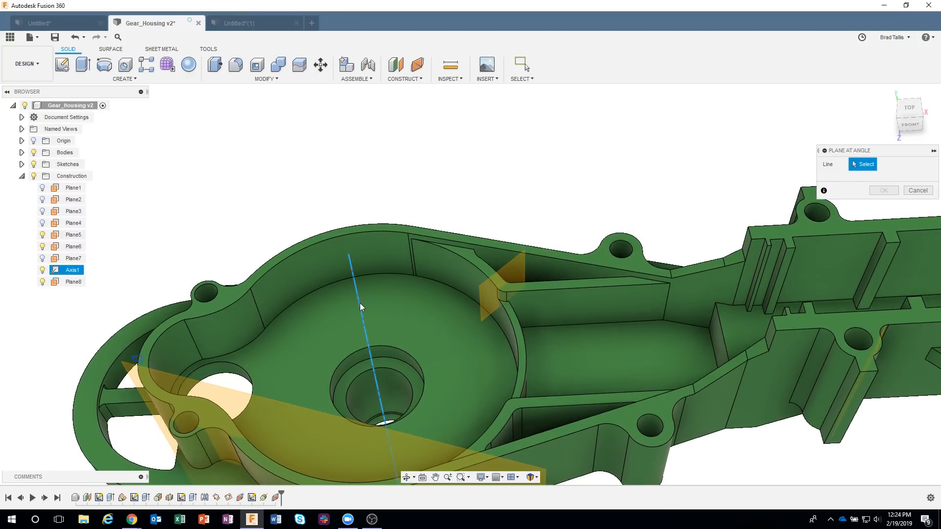
click(359, 303)
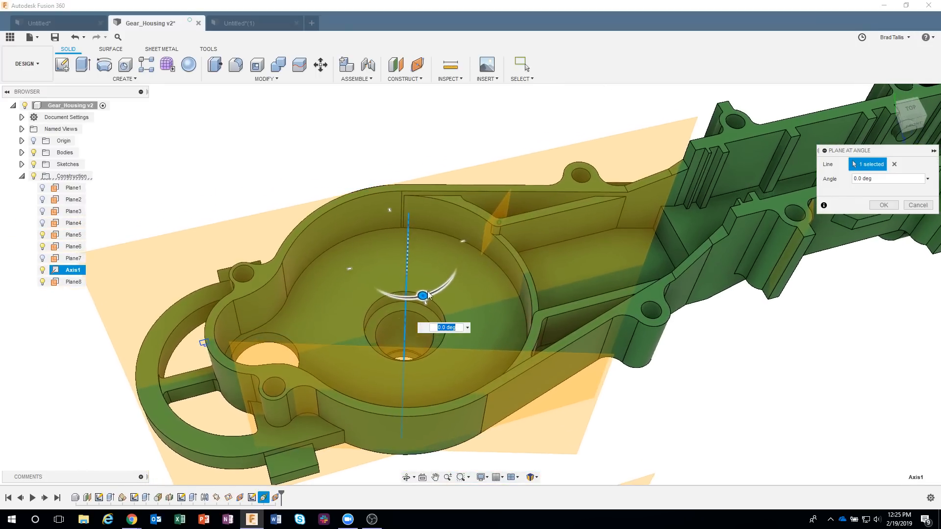
drag(422, 293, 357, 266)
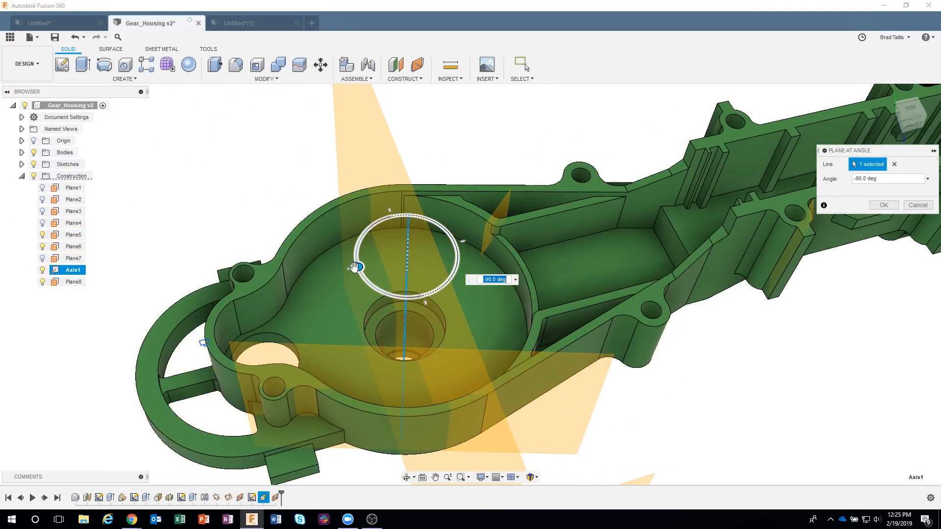
shift+middle_drag(739, 393, 721, 330)
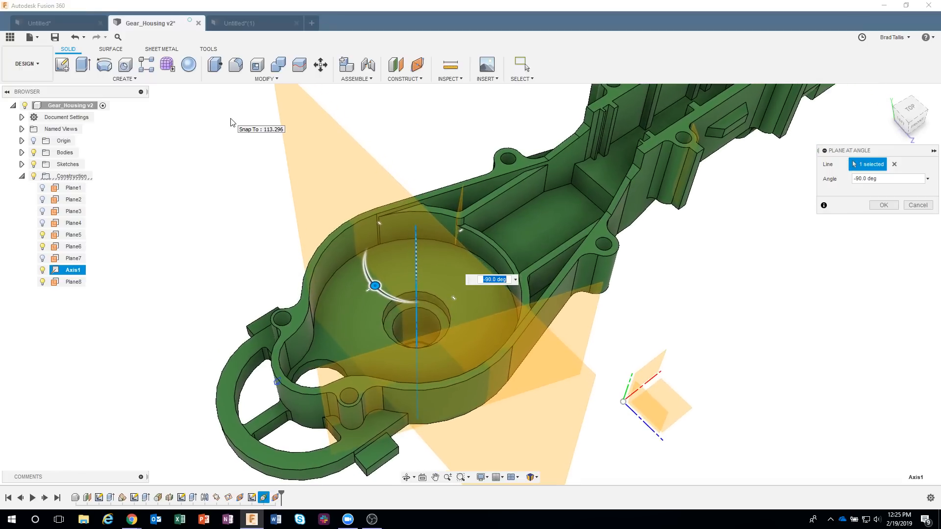
click(885, 205)
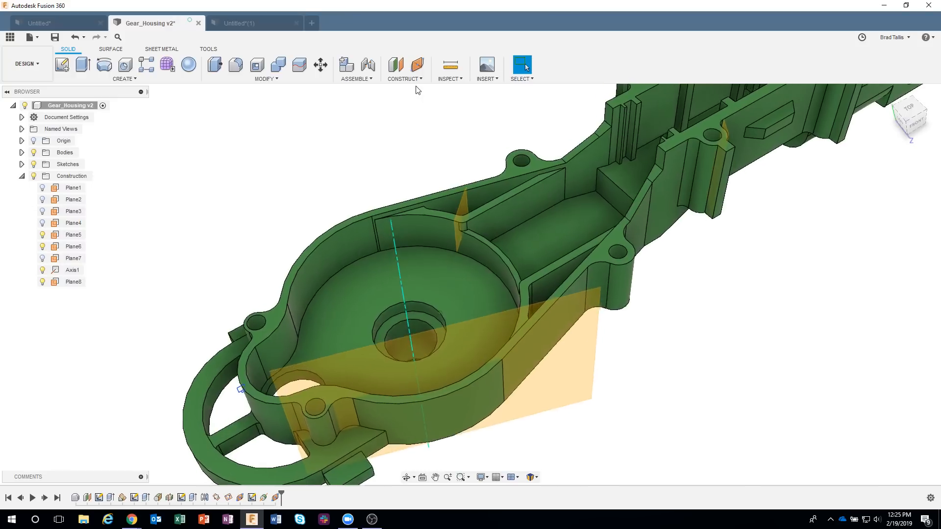
Try an Axis Perpendicular at Point on the flat outer side wall face beside the round chamber
click(415, 79)
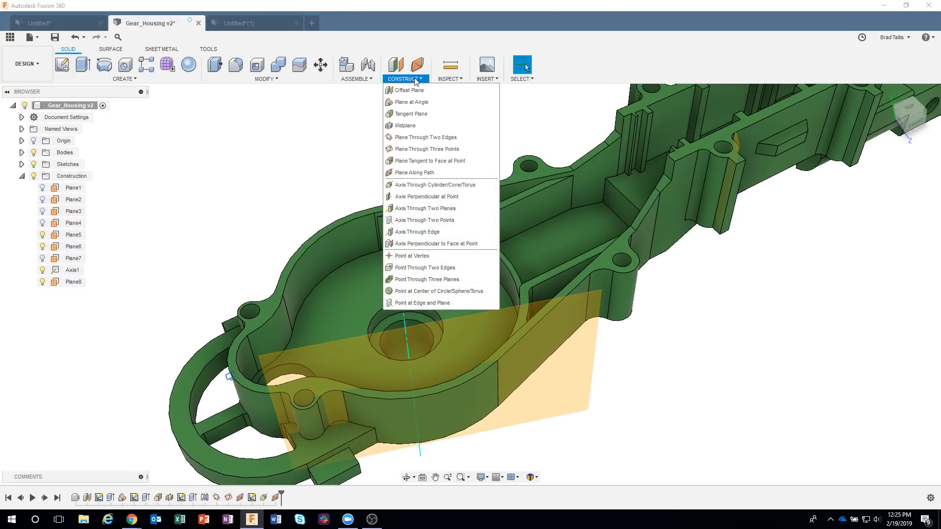
click(449, 197)
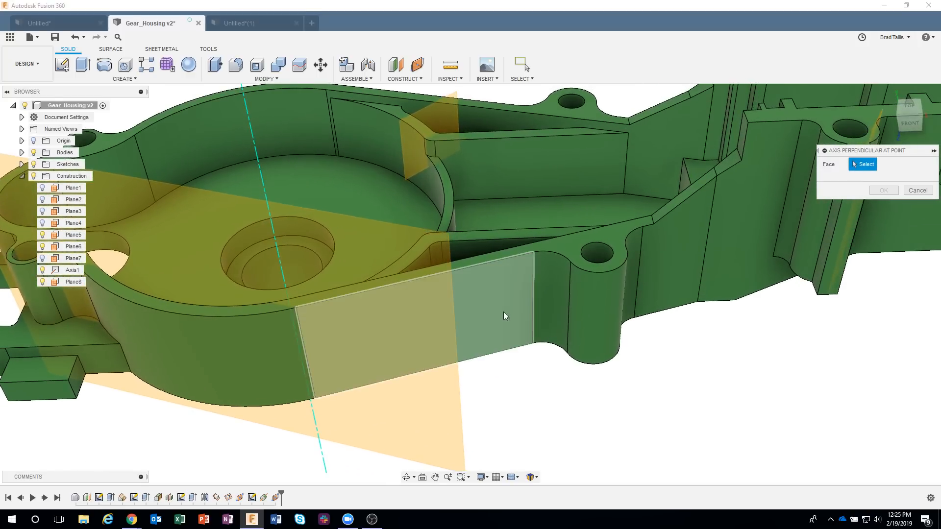
click(494, 314)
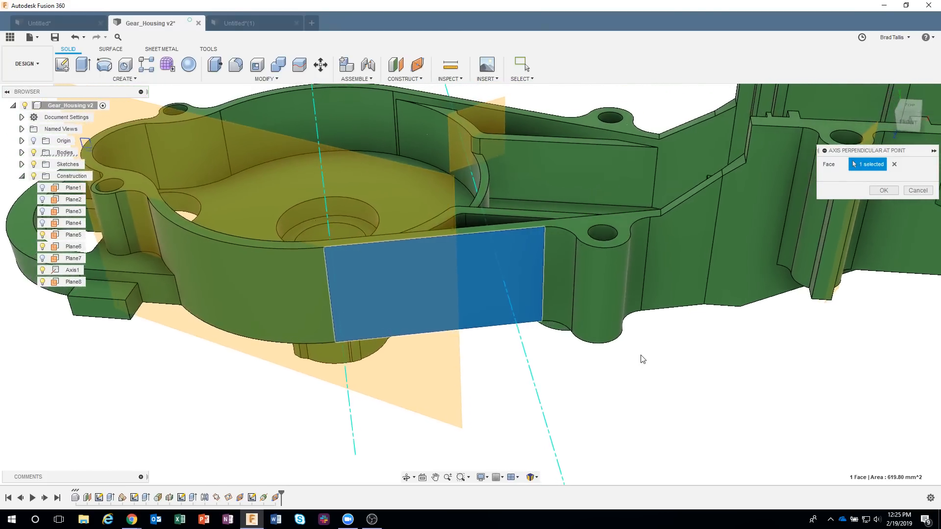
click(912, 192)
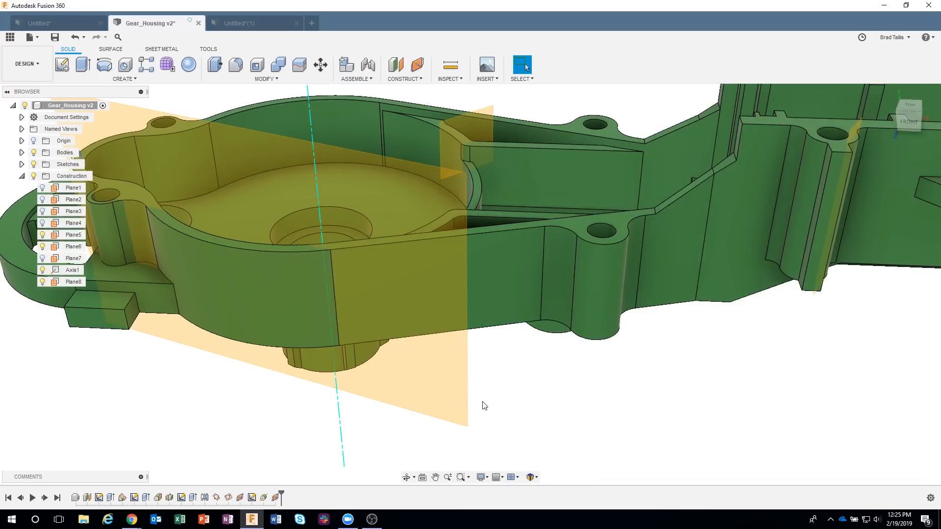
Narrow Plane6 by pulling its outer edge back to just before Axis1 at the round chamber
drag(445, 425, 313, 380)
scroll(498, 358, up, 1)
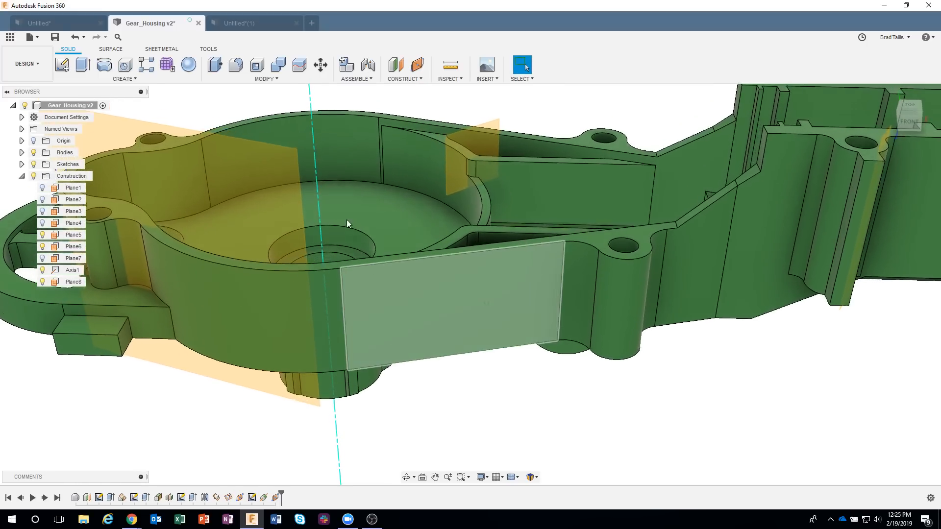
click(312, 132)
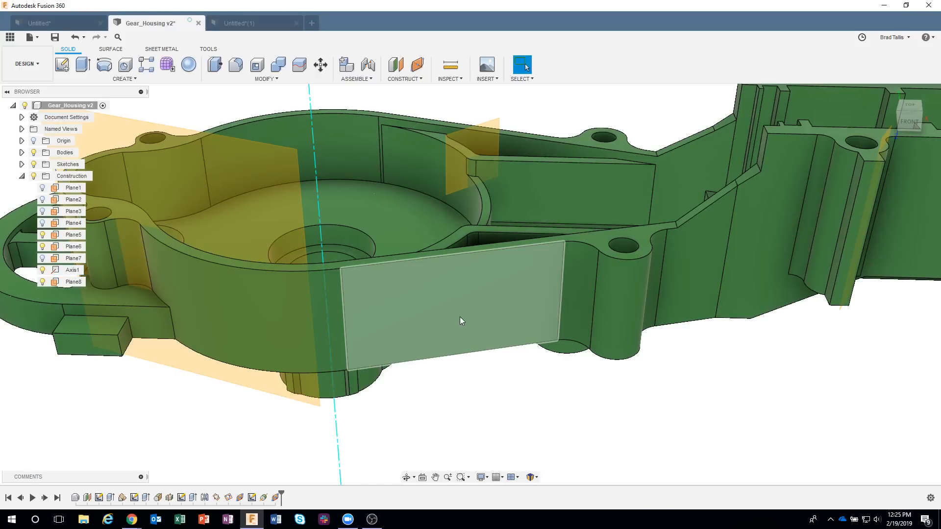
Start a sketch on the flat outer side wall face and place a sketch point freehand in the face's upper middle area
click(460, 301)
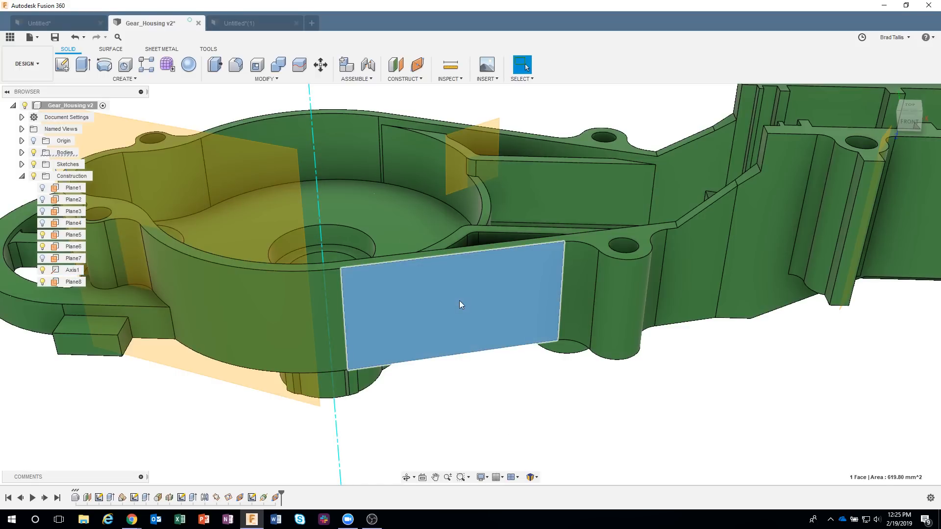
right_click(460, 301)
click(455, 349)
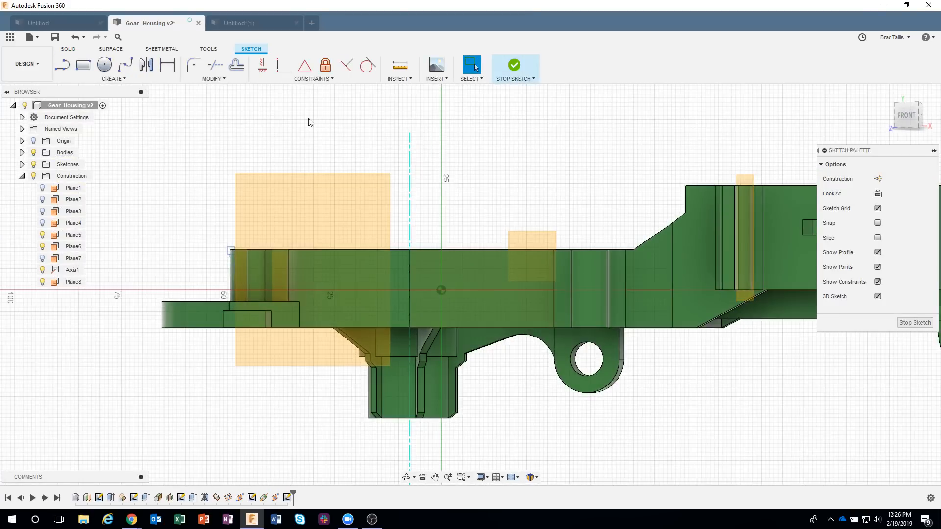
click(113, 79)
click(108, 191)
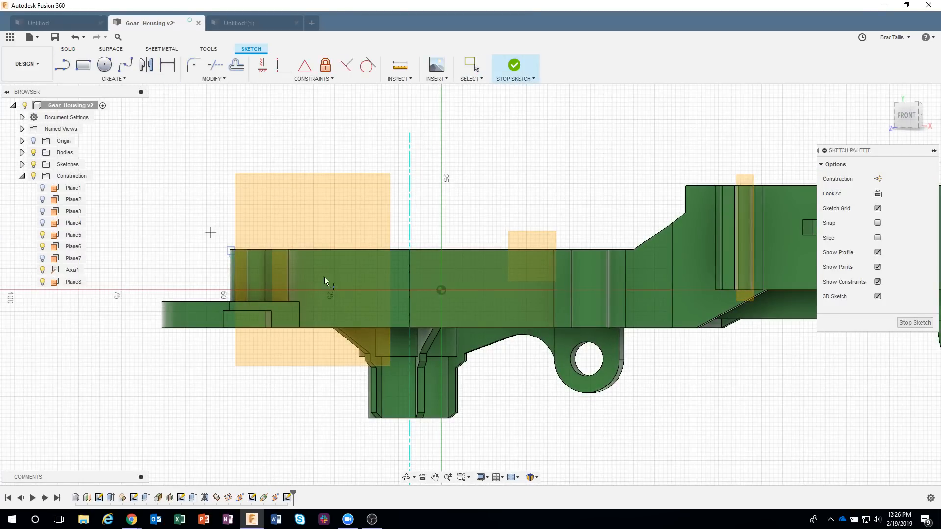
scroll(481, 281, up, 4)
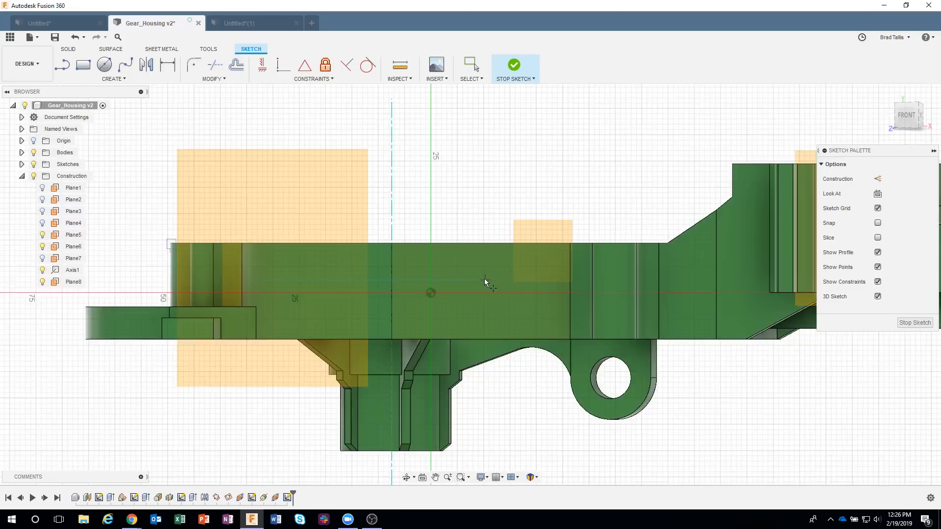
click(485, 267)
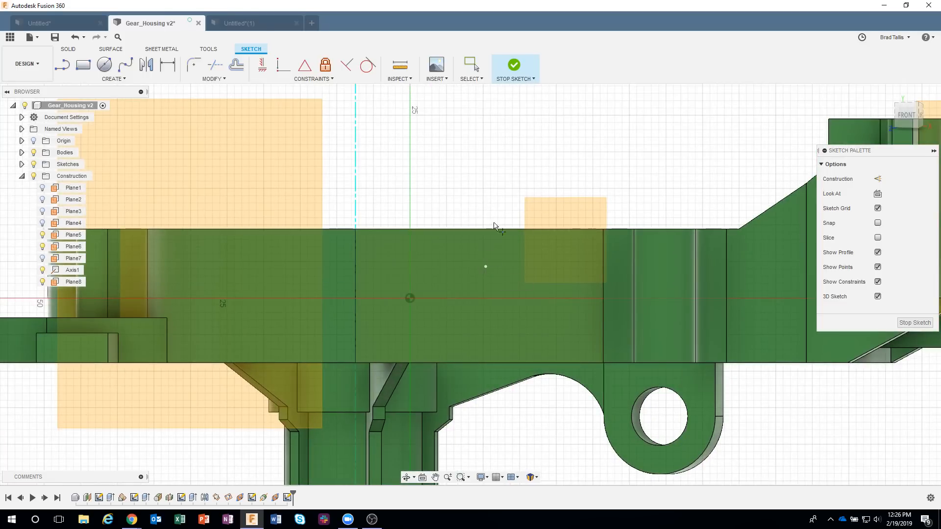
Dimension the sketch point 8 mm below the upper edge of the flat side wall face
click(118, 79)
click(112, 271)
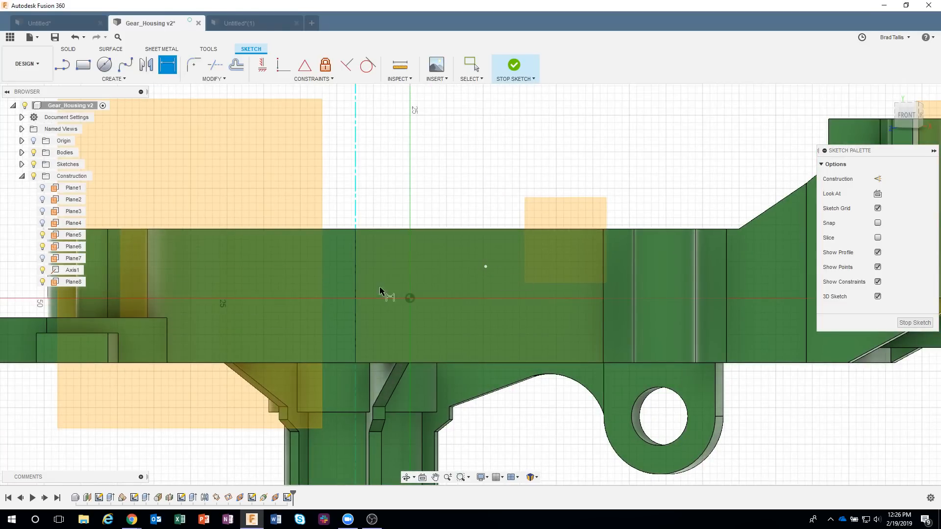
click(485, 267)
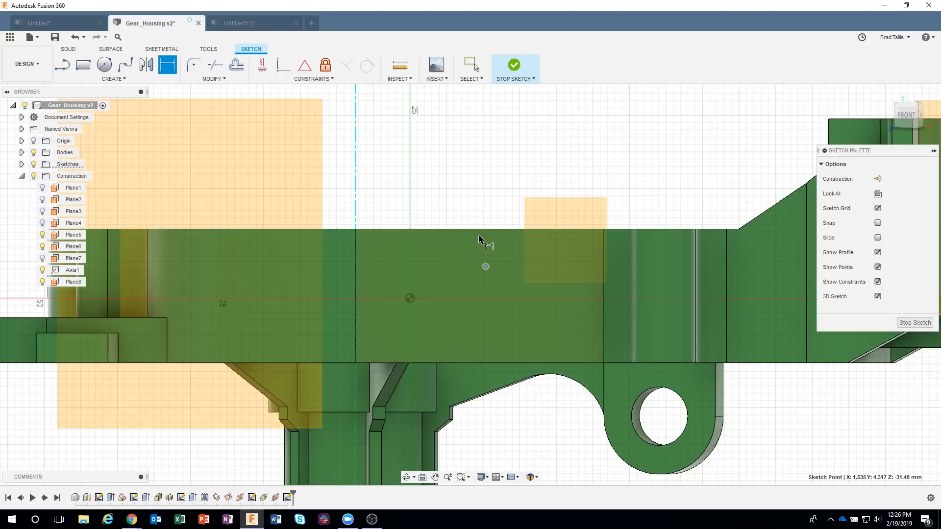
click(489, 230)
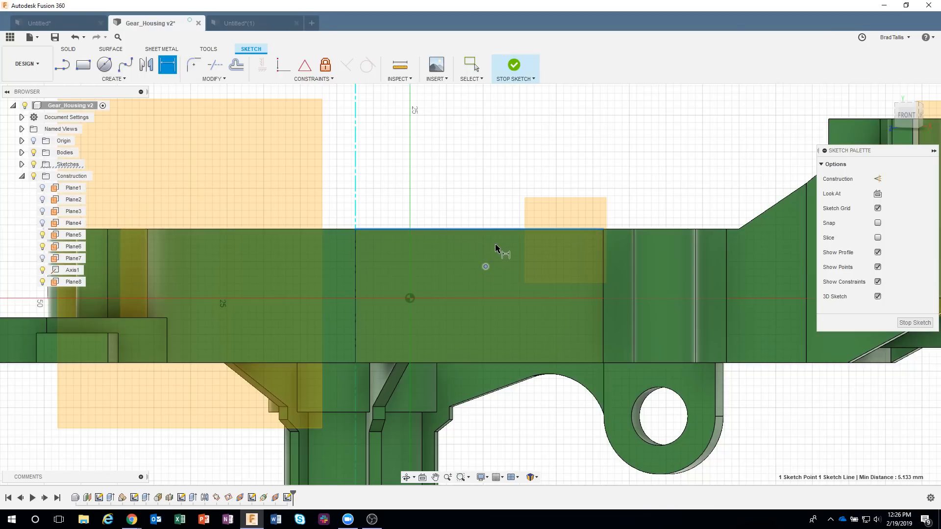
click(498, 247)
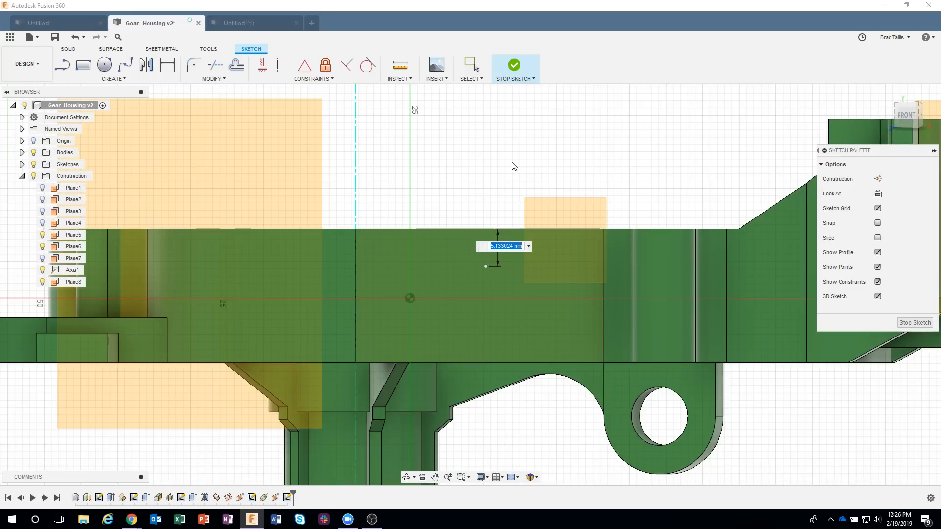
key(Return)
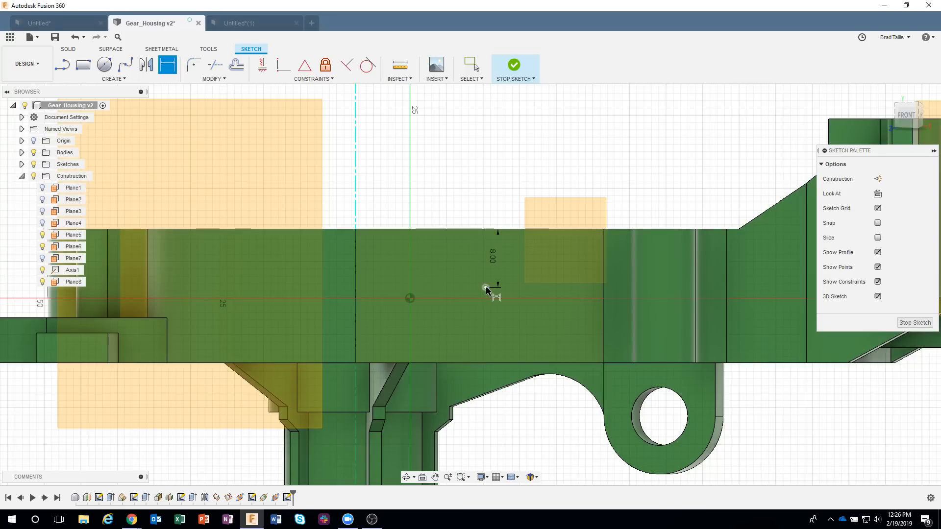
Dimension the sketch point 20 mm from the wall face's vertical edge next to the round chamber and finish the sketch
click(355, 288)
click(428, 271)
scroll(429, 273, up, 1)
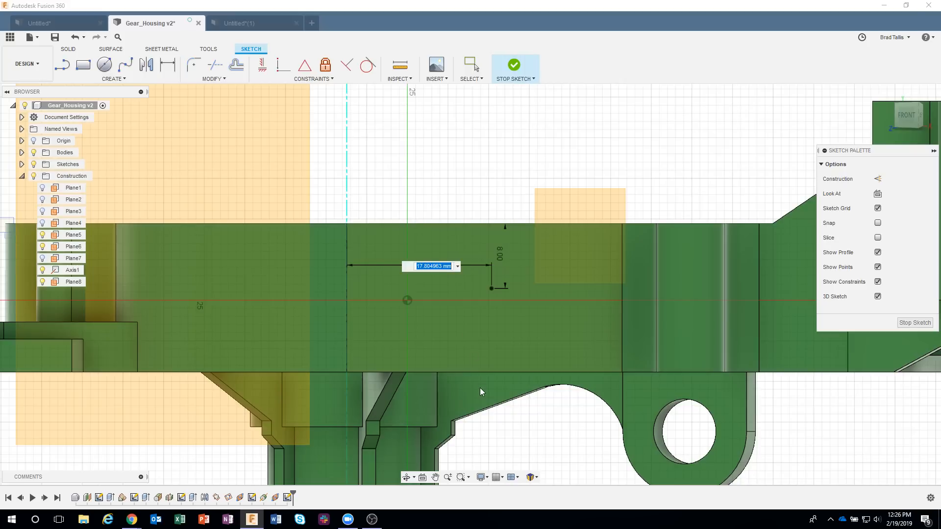
text(20)
key(Return)
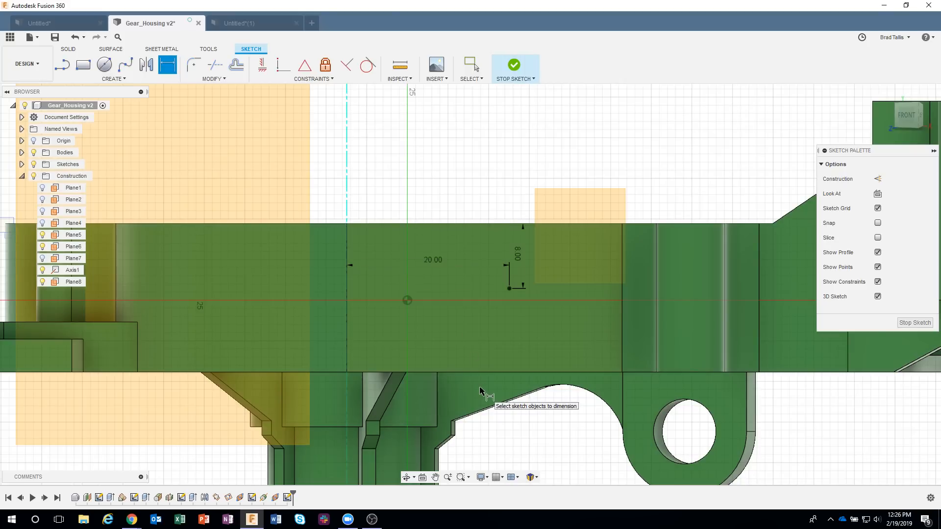
mouse_move(538, 122)
shift+middle_down()
mouse_move(580, 108)
mouse_move(542, 83)
mouse_move(414, 91)
mouse_move(425, 89)
shift+middle_up()
click(519, 64)
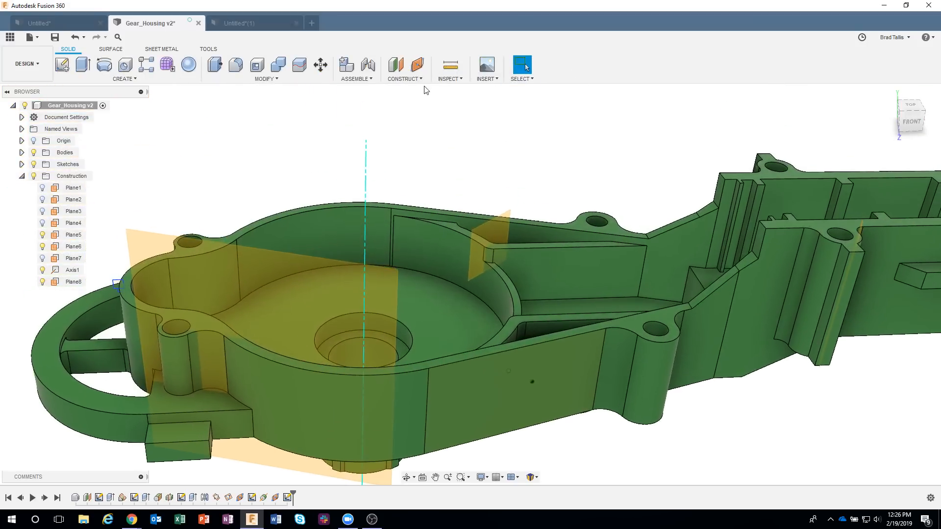
Set up an Axis Perpendicular at Point on the flat outer side wall face, located at the dimensioned sketch point
click(406, 79)
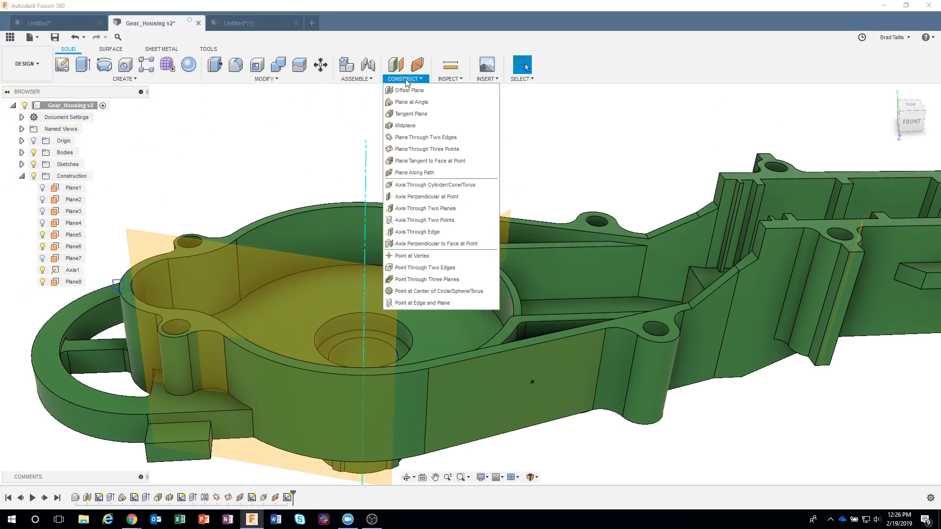
click(426, 198)
middle_drag(504, 237, 495, 249)
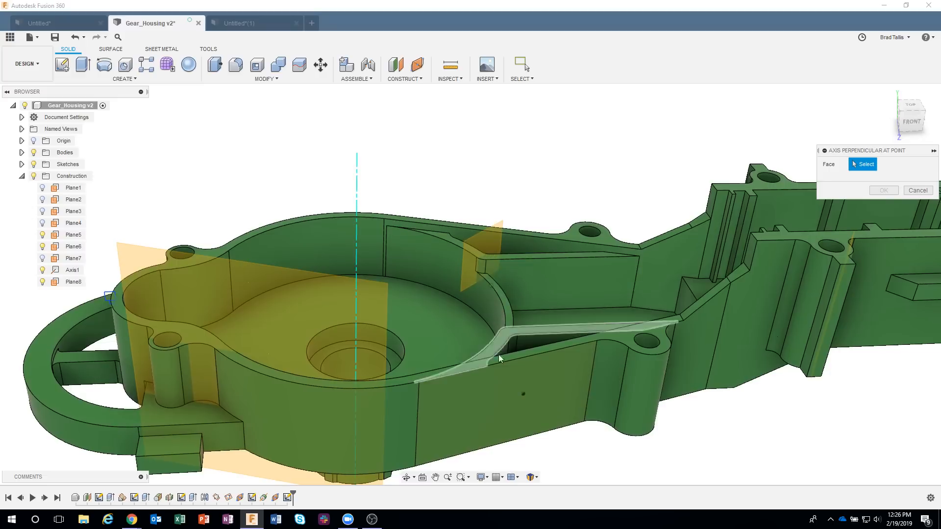
click(486, 390)
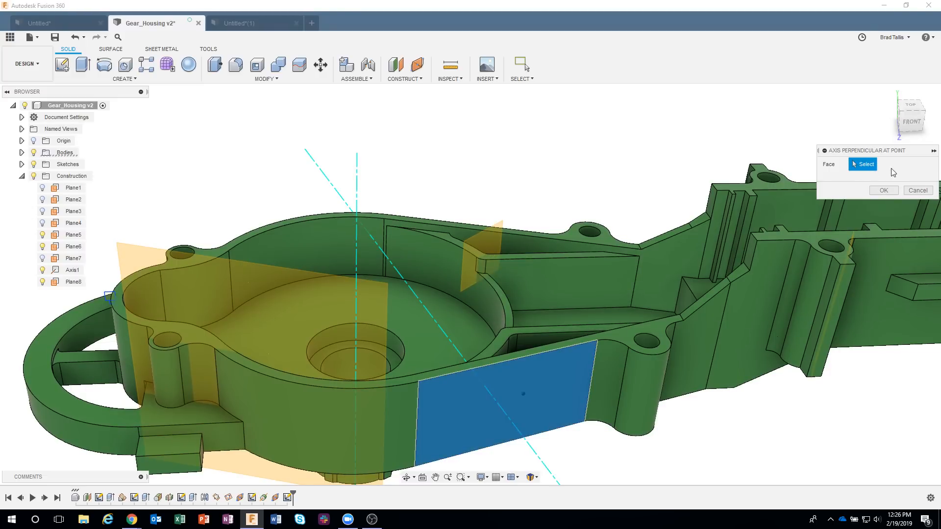
click(894, 164)
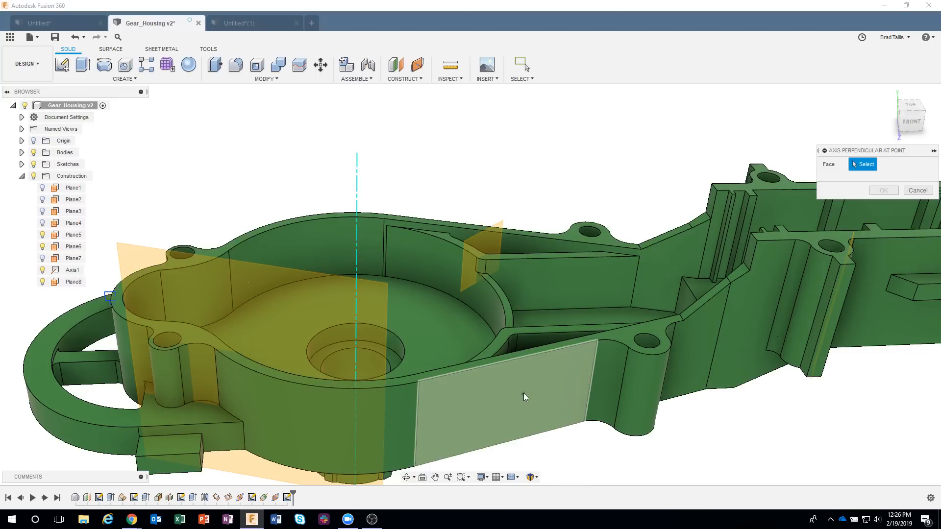
click(524, 394)
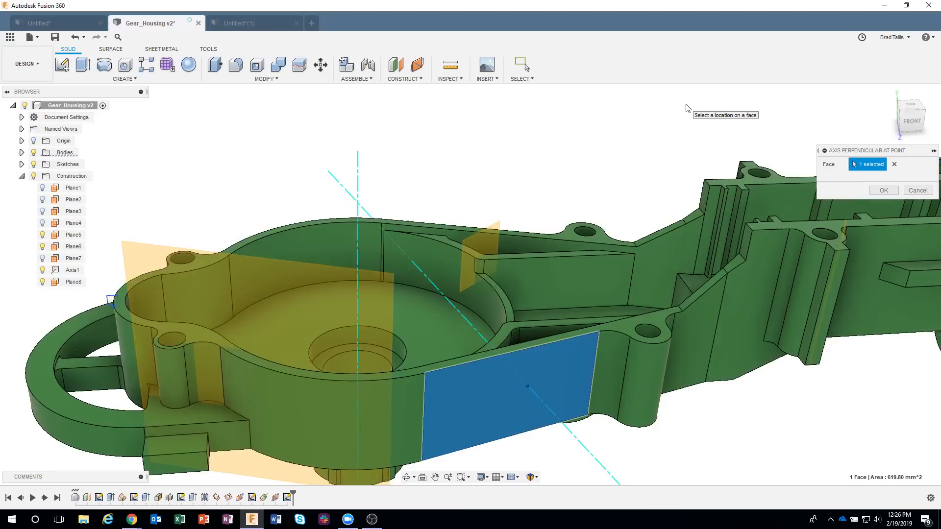
Cancel the perpendicular axis and undo the sketch that holds the point on the housing's angled side face
click(918, 191)
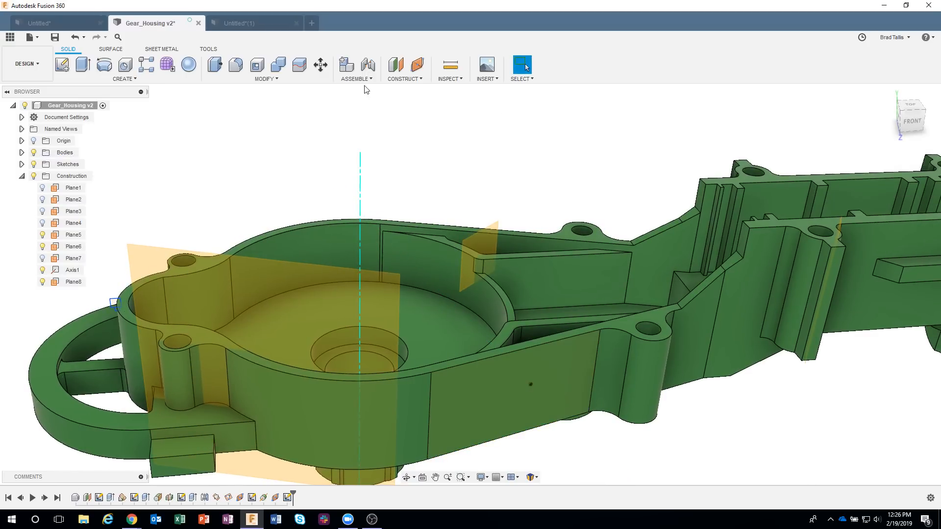
click(74, 37)
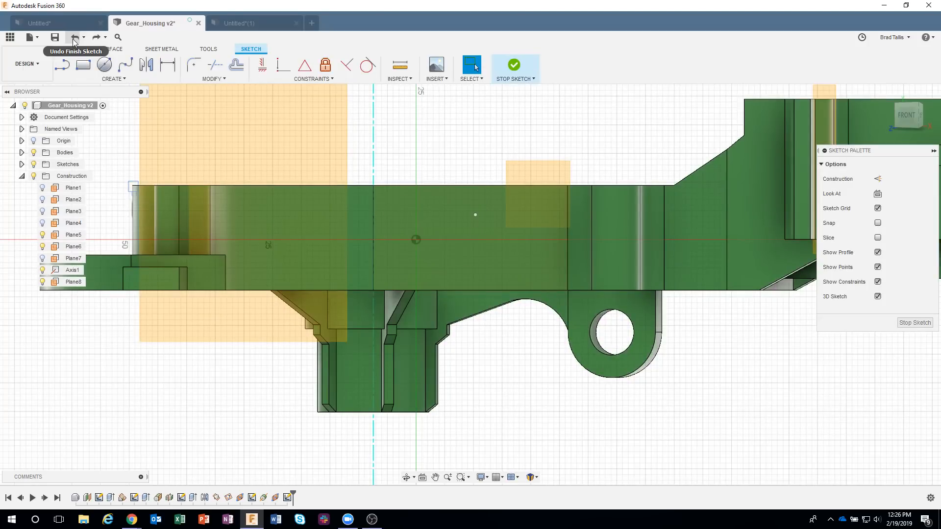
click(74, 38)
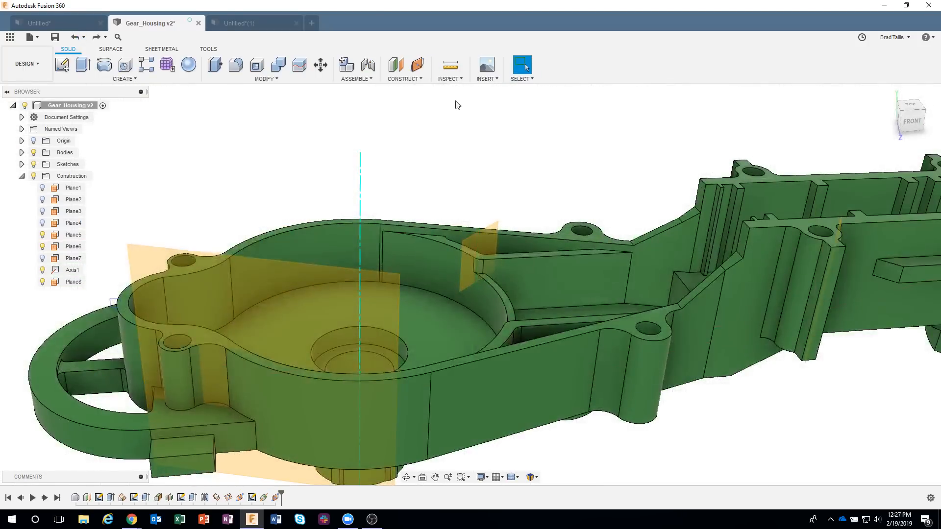
Try an Axis Through Two Planes using the two angled outer side walls of the round gear chamber, and clear the selection
click(420, 82)
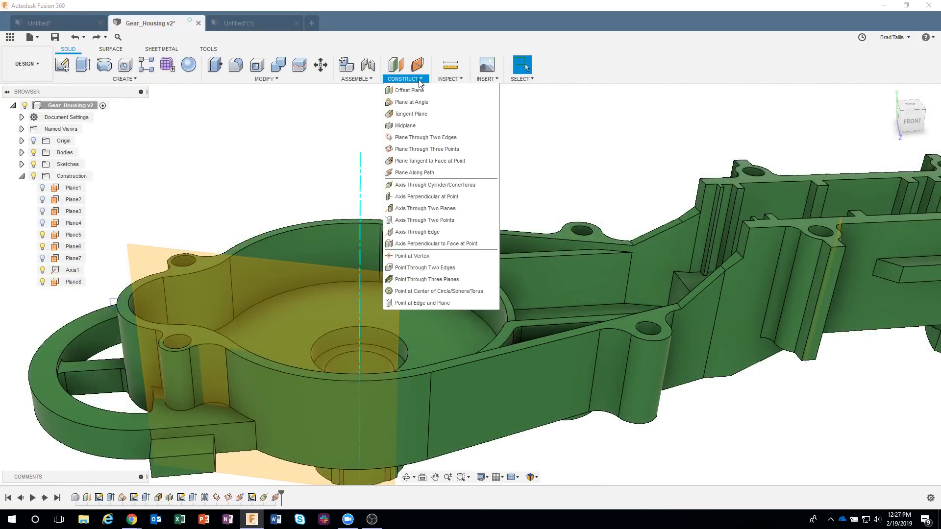
click(431, 210)
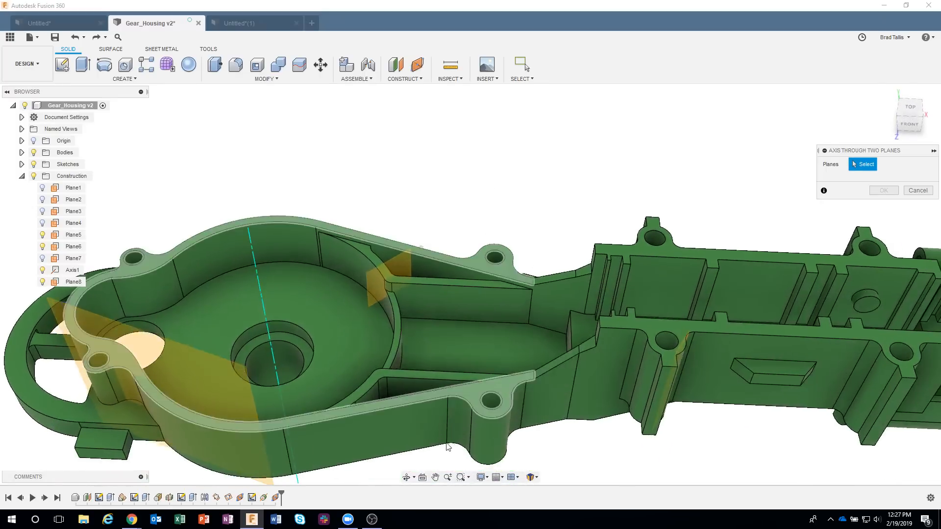
click(393, 434)
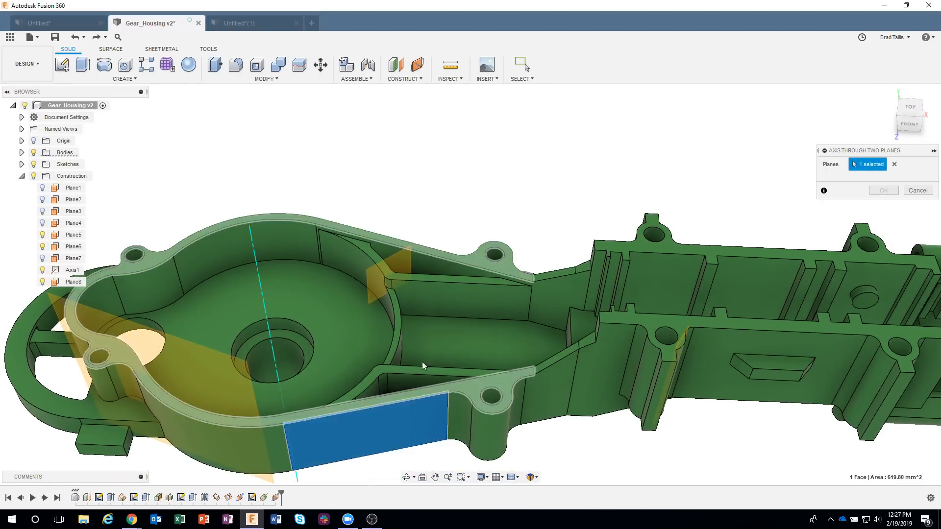
click(428, 263)
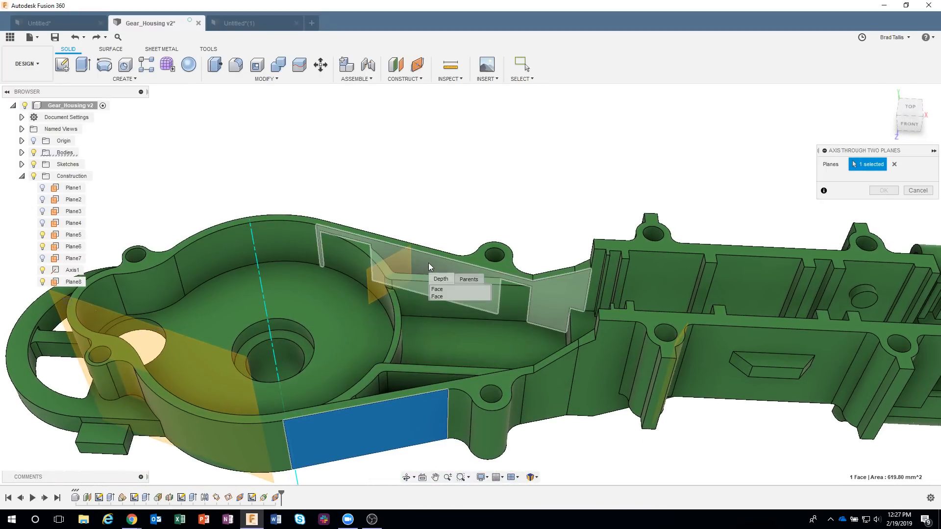
click(438, 297)
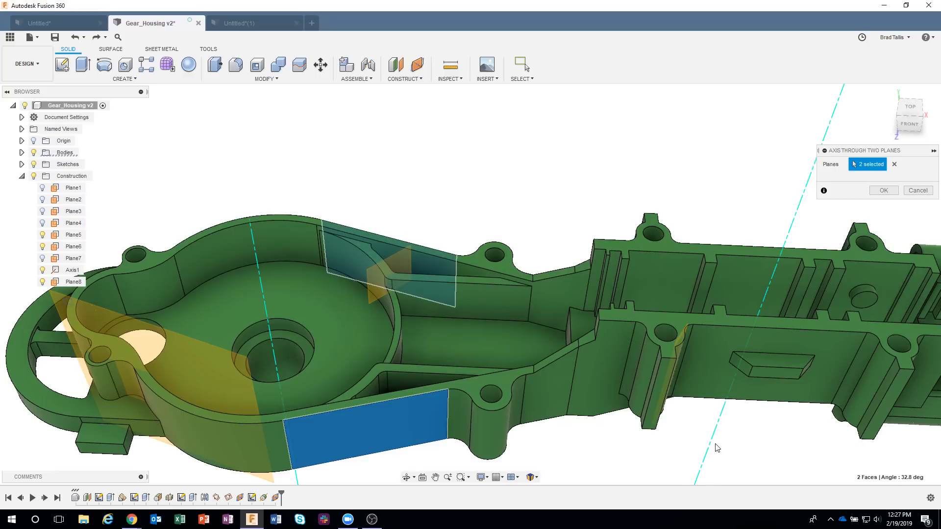
shift+middle_drag(767, 454, 705, 349)
shift+middle_drag(614, 387, 354, 253)
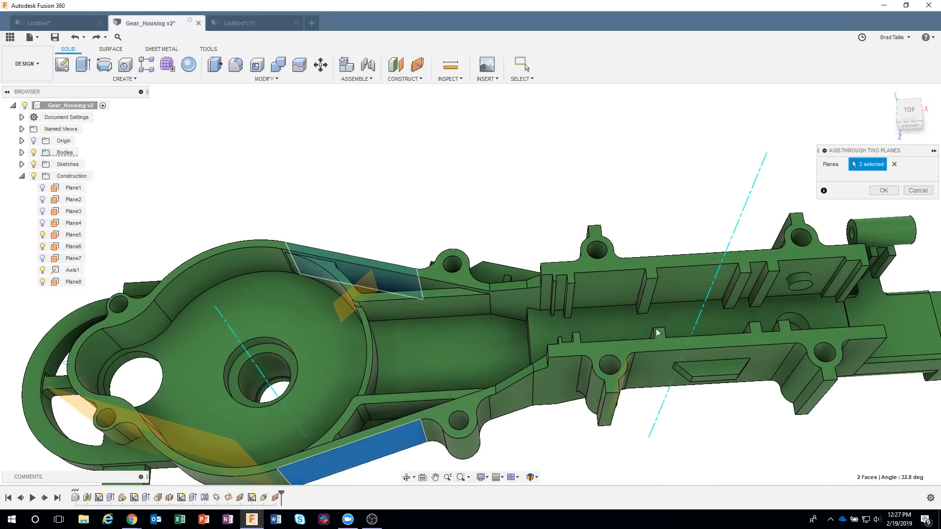
mouse_move(715, 319)
shift+middle_down()
mouse_move(657, 323)
mouse_move(718, 319)
shift+middle_up()
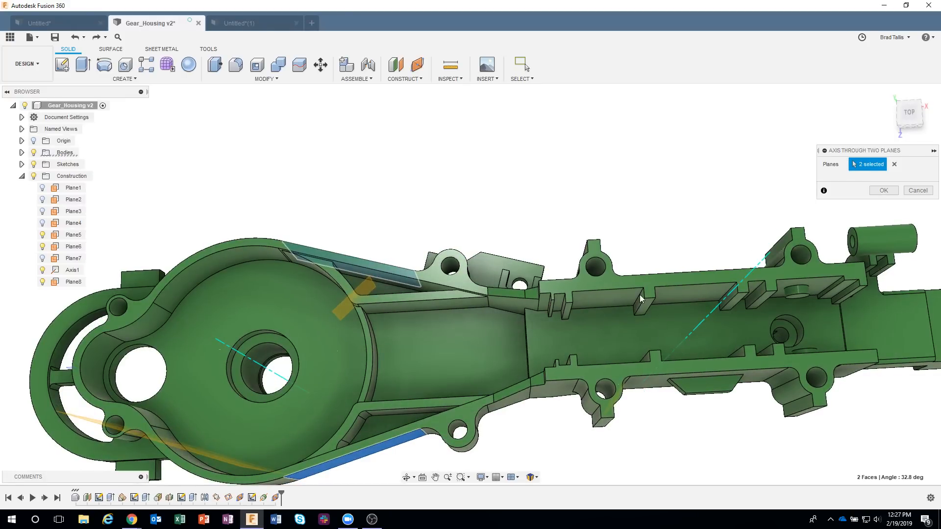
shift+middle_drag(639, 295, 622, 244)
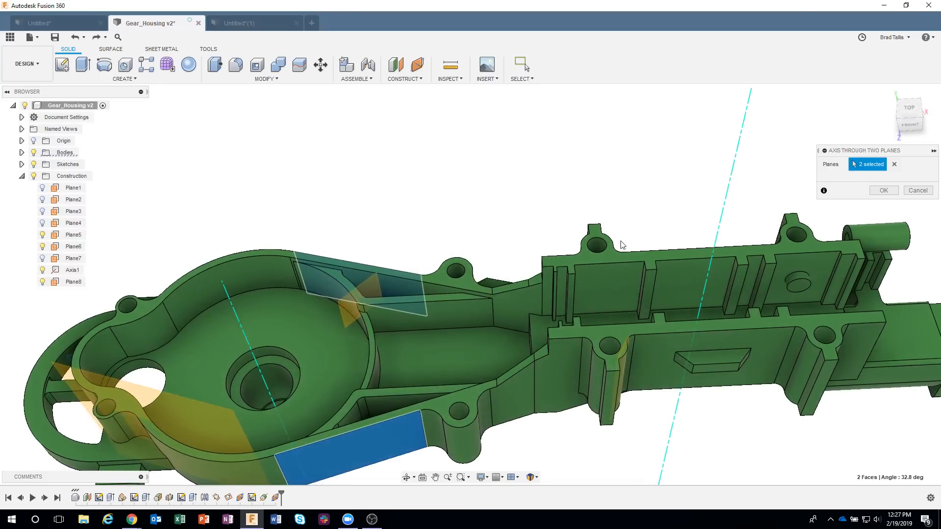
shift+middle_drag(704, 246, 698, 270)
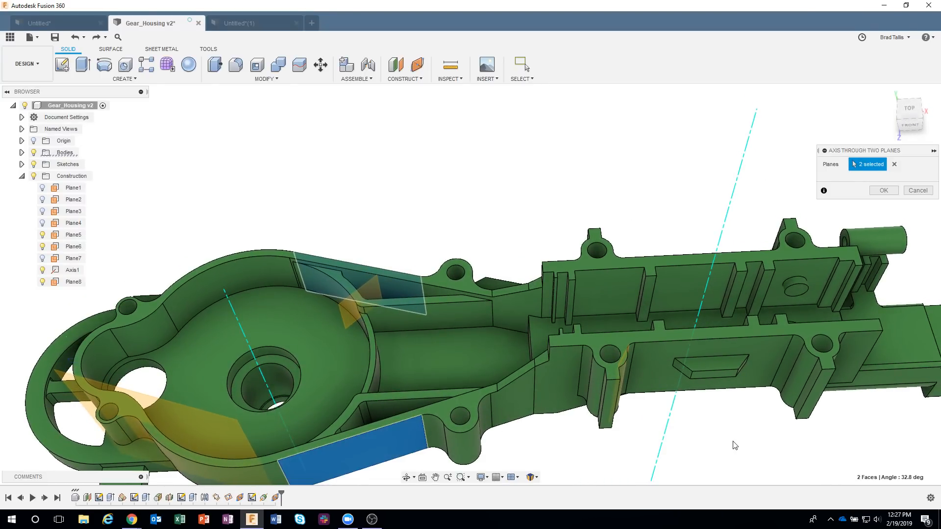
middle_drag(793, 357, 765, 357)
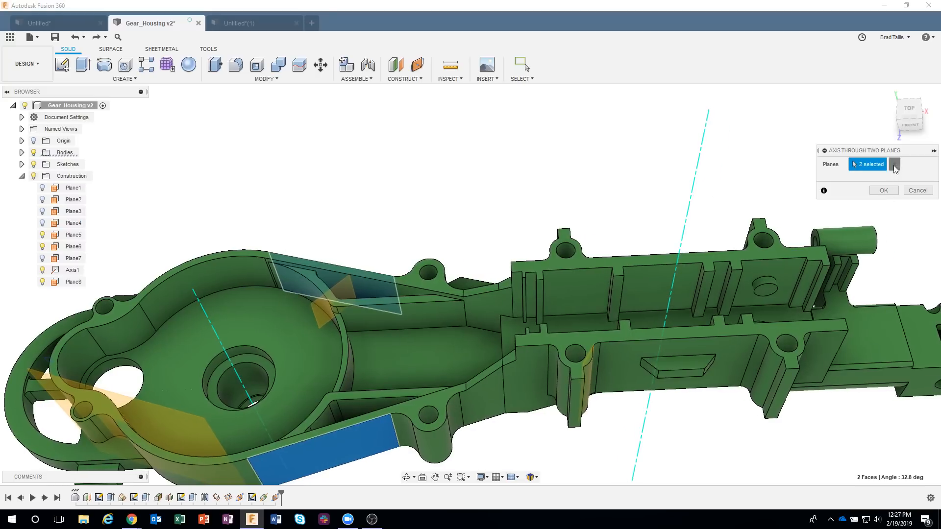
click(894, 165)
Create an Axis Through Two Planes from the two slanted end faces of the small raised block on the outer wall
scroll(659, 369, up, 5)
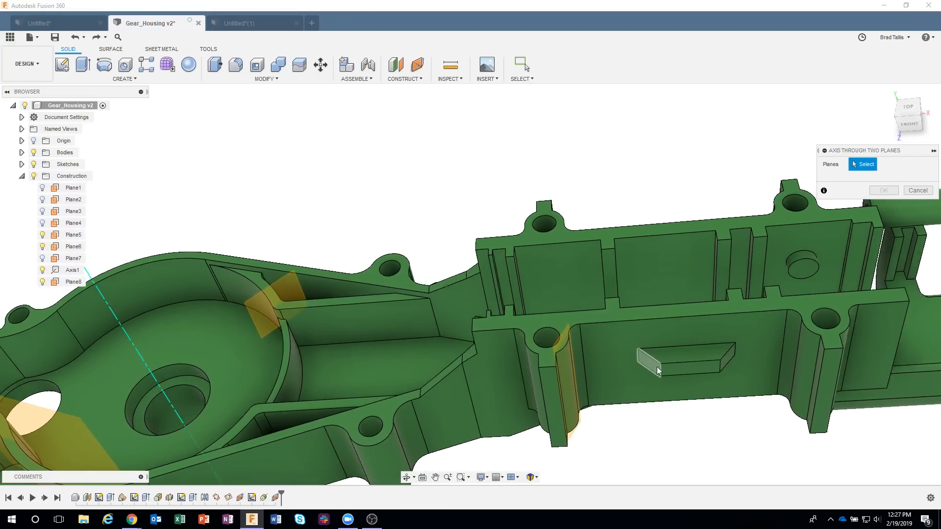
click(652, 367)
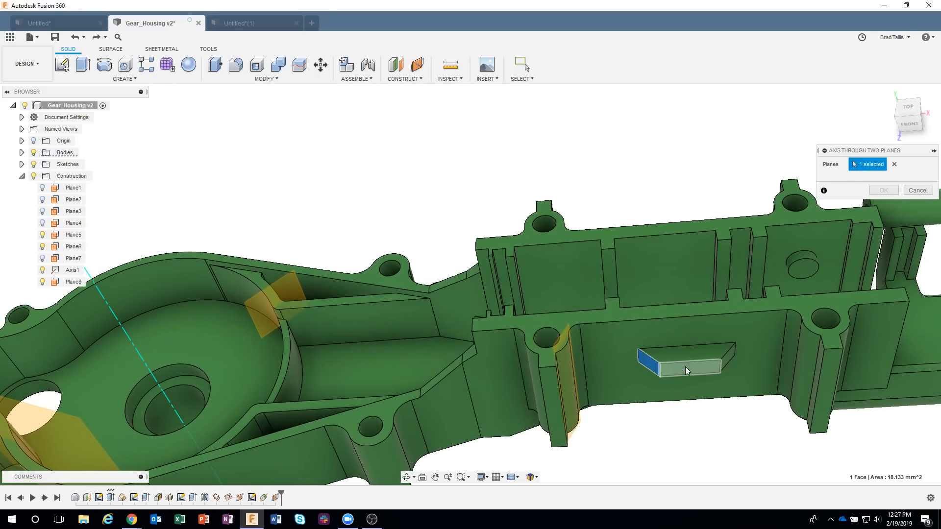
click(724, 359)
shift+middle_drag(745, 457, 694, 394)
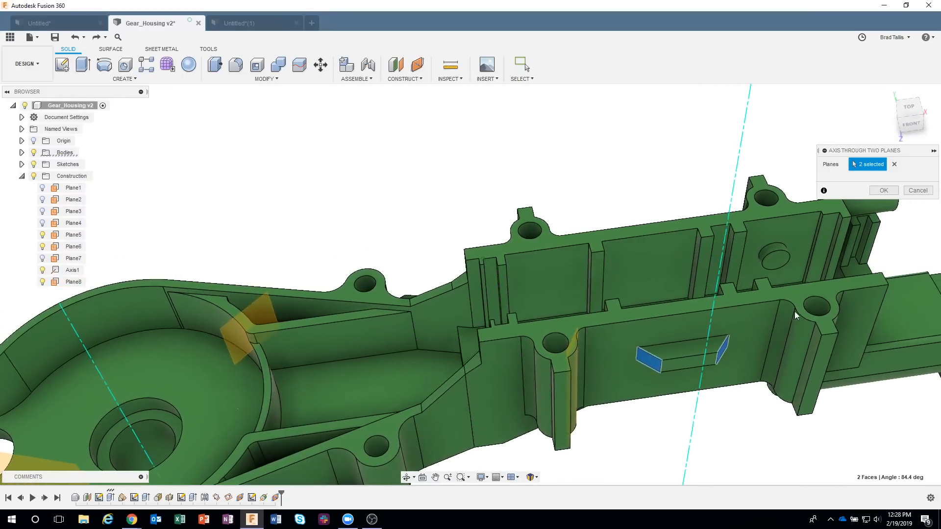
click(884, 191)
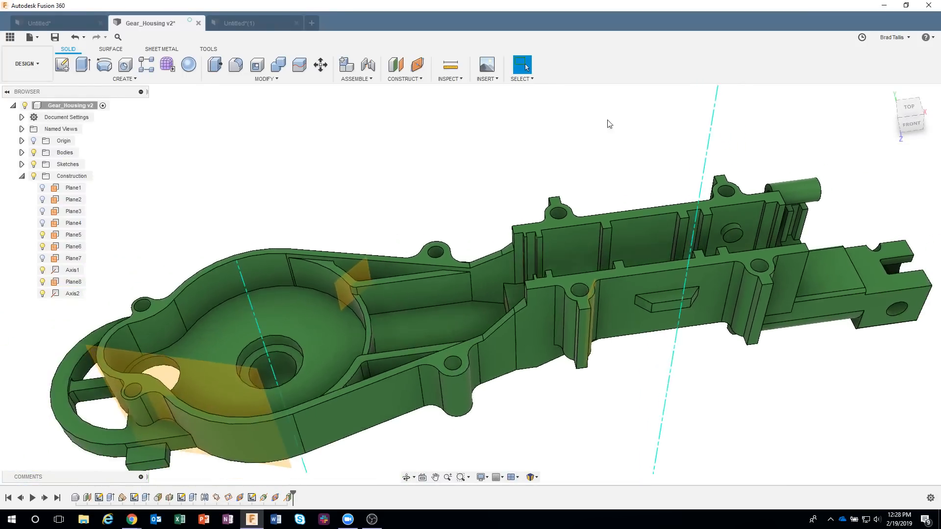
Shorten the new axis from both ends so it extends only slightly beyond the raised block
click(734, 114)
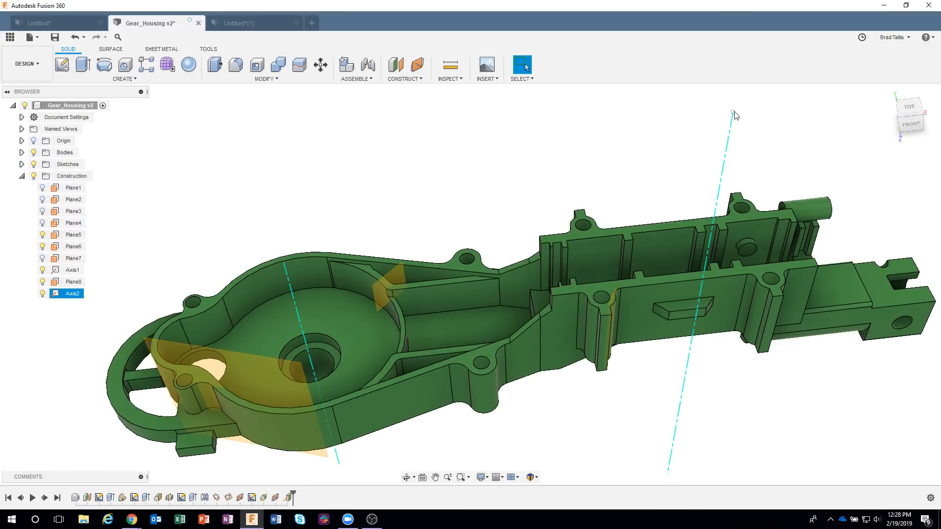
drag(727, 182, 712, 286)
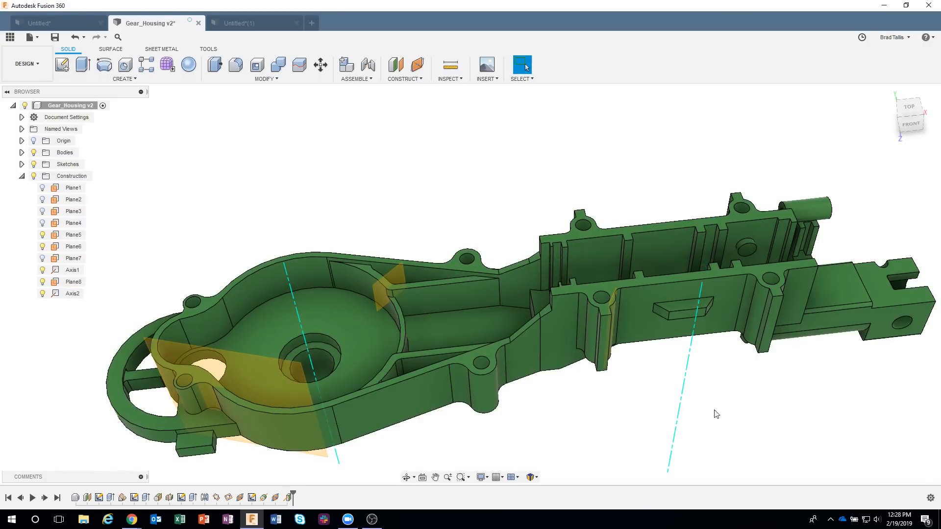
click(668, 475)
drag(668, 473, 690, 363)
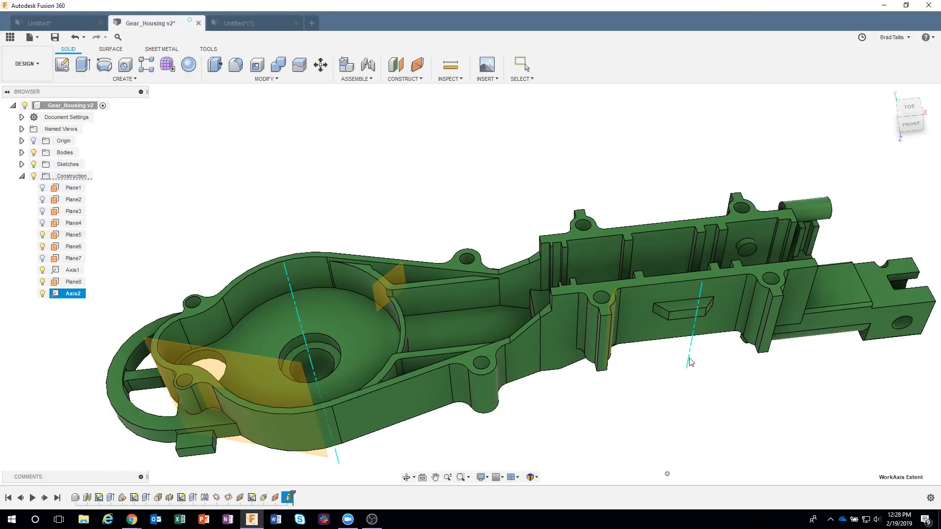
click(551, 154)
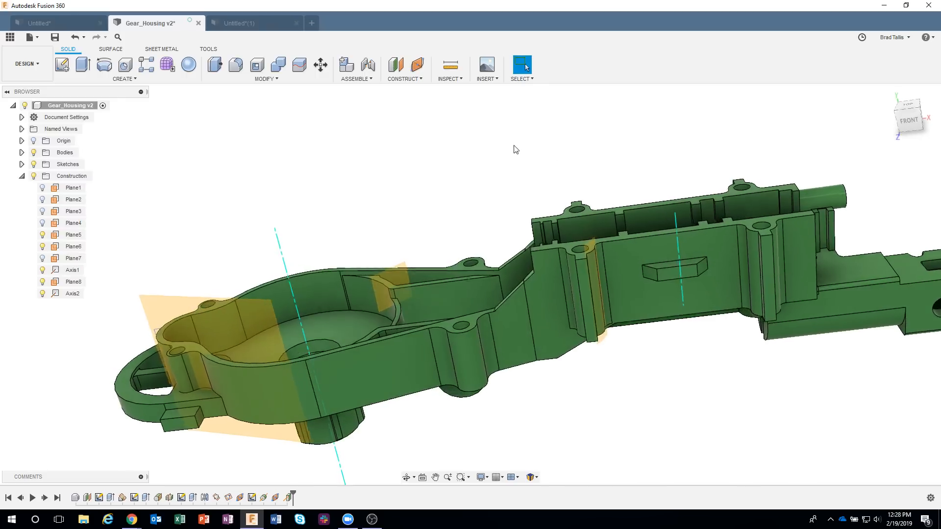
Try an Axis Through Two Points running diagonally across the channel between rib corners on opposite walls, and clear the selection
click(400, 80)
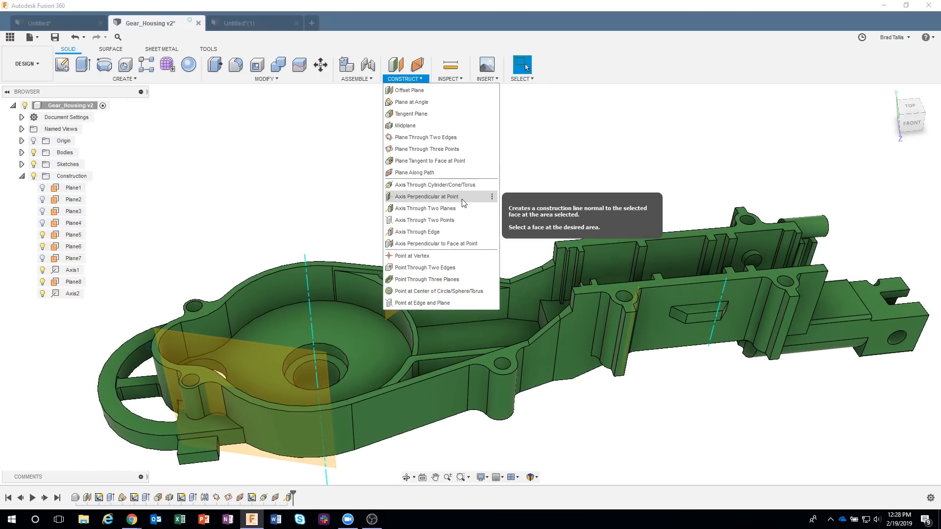
click(451, 222)
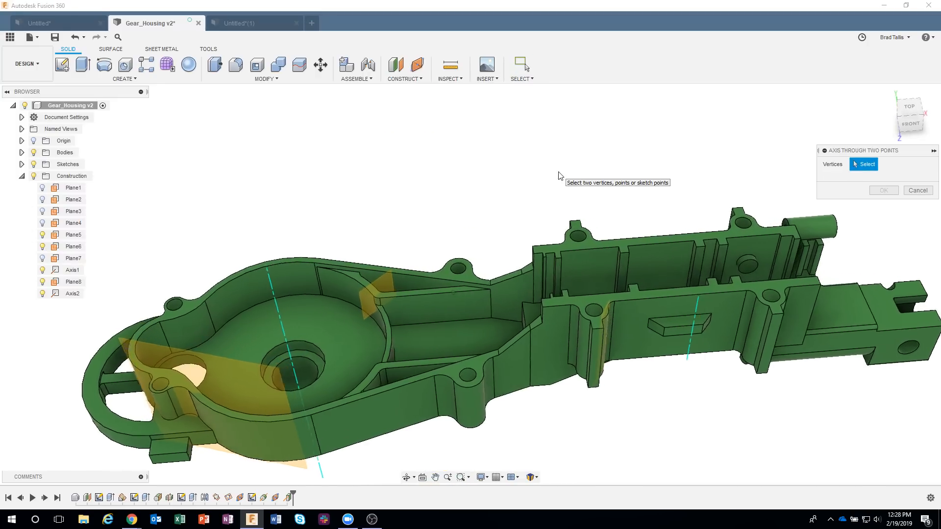
scroll(560, 176, up, 5)
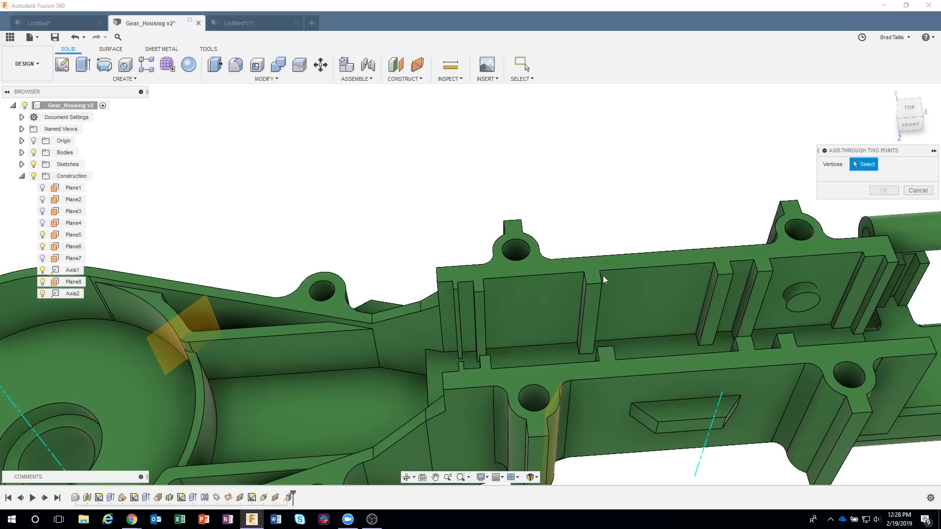
click(603, 284)
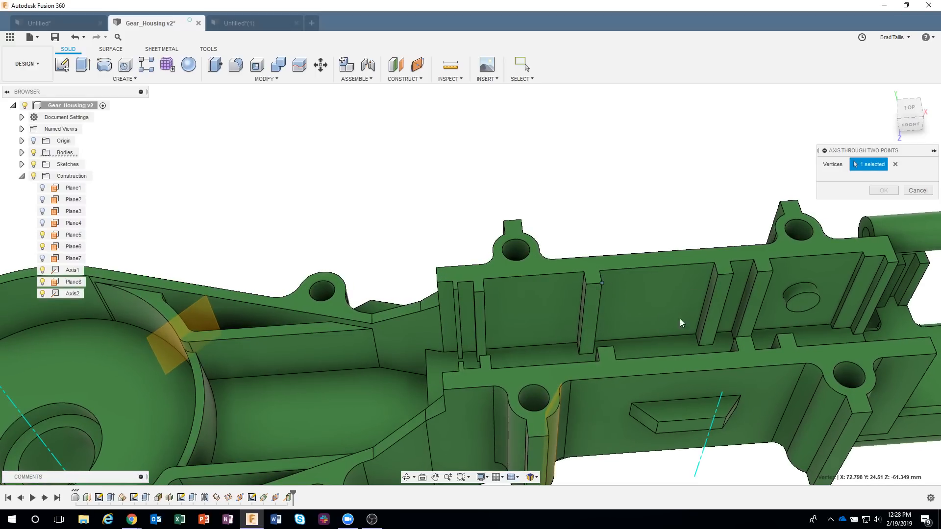
shift+middle_drag(734, 338, 720, 370)
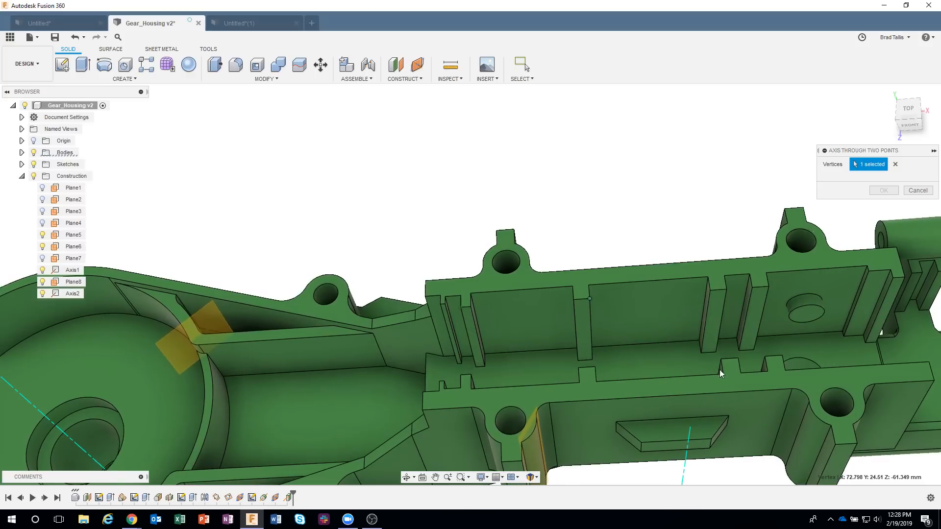
click(720, 359)
shift+middle_drag(591, 297, 681, 334)
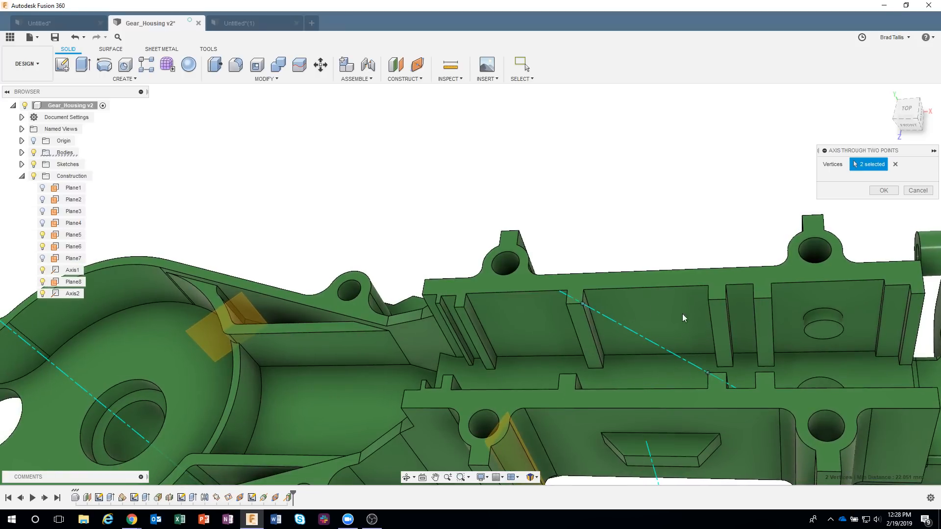
shift+middle_drag(613, 346, 735, 146)
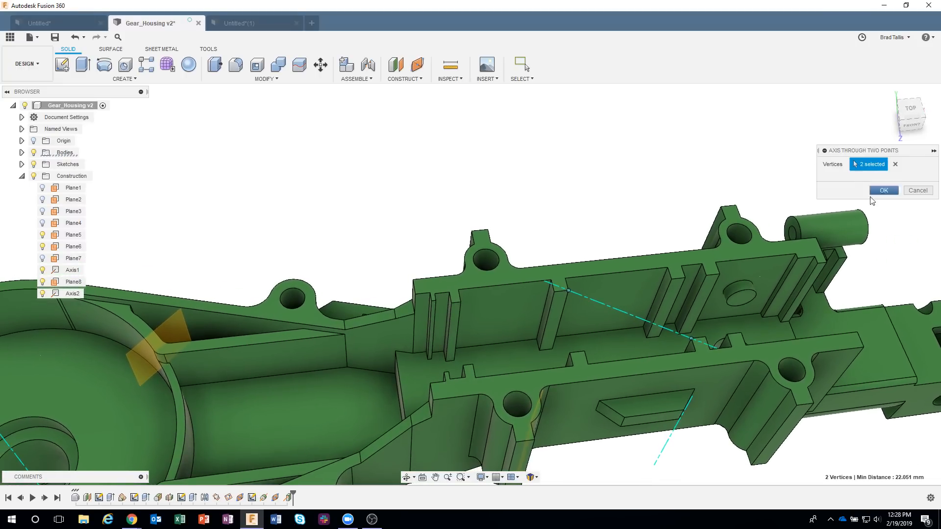
click(894, 164)
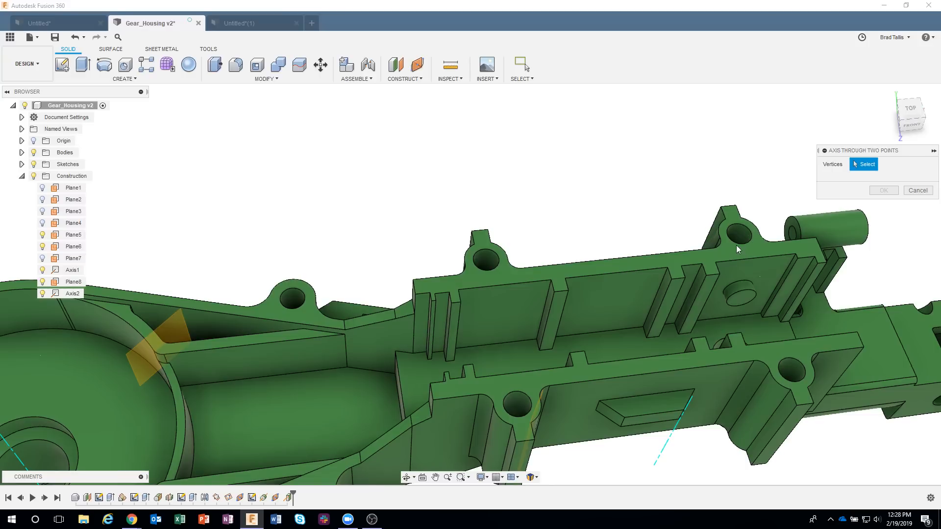
Try an Axis Through Two Points between the vertices on either side of the screw boss near the gear chamber, and cancel it
shift+middle_drag(732, 293, 300, 423)
click(293, 403)
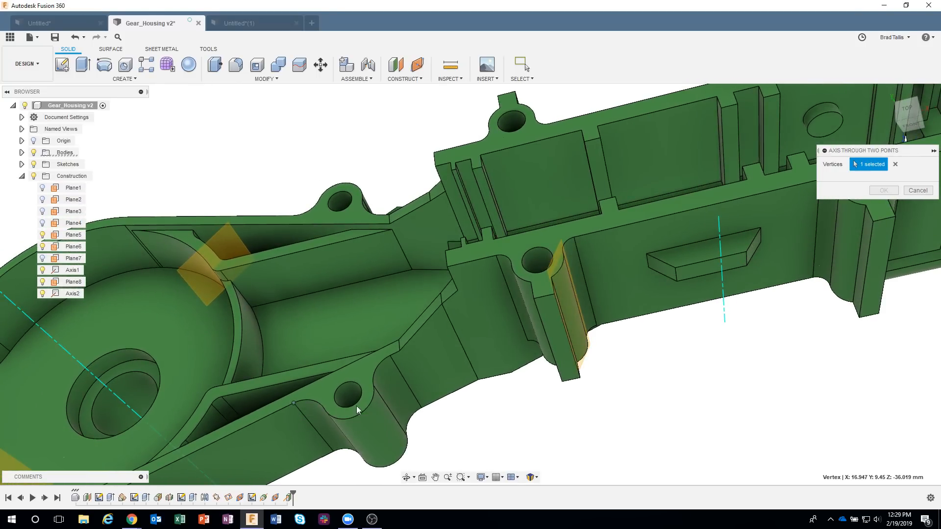
click(374, 389)
shift+middle_drag(375, 390, 460, 402)
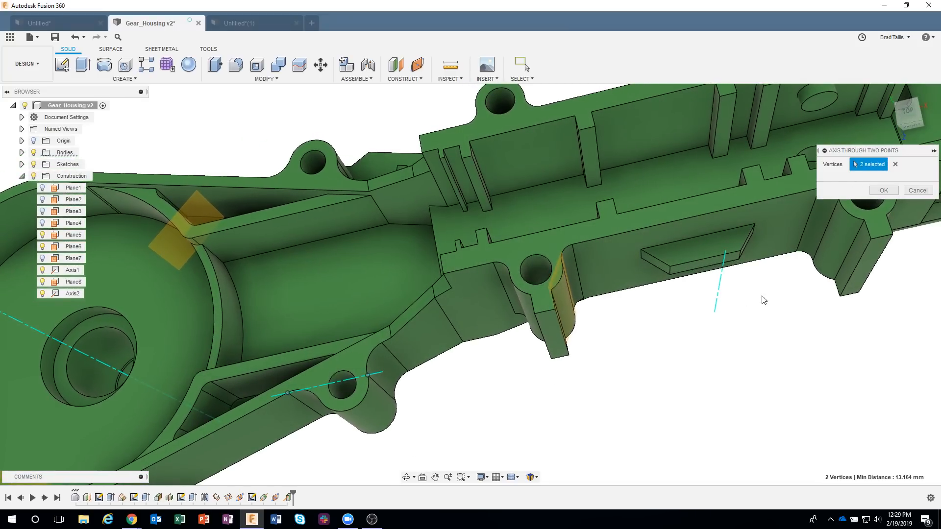
click(918, 191)
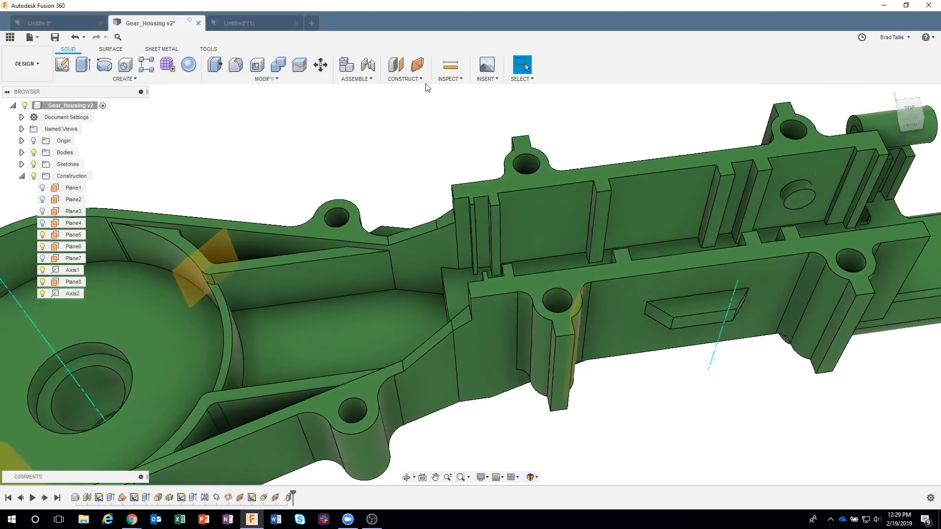
Try an Axis Through Edge on the vertical edge of a rib along the channel's inner wall, and clear the selection
click(415, 80)
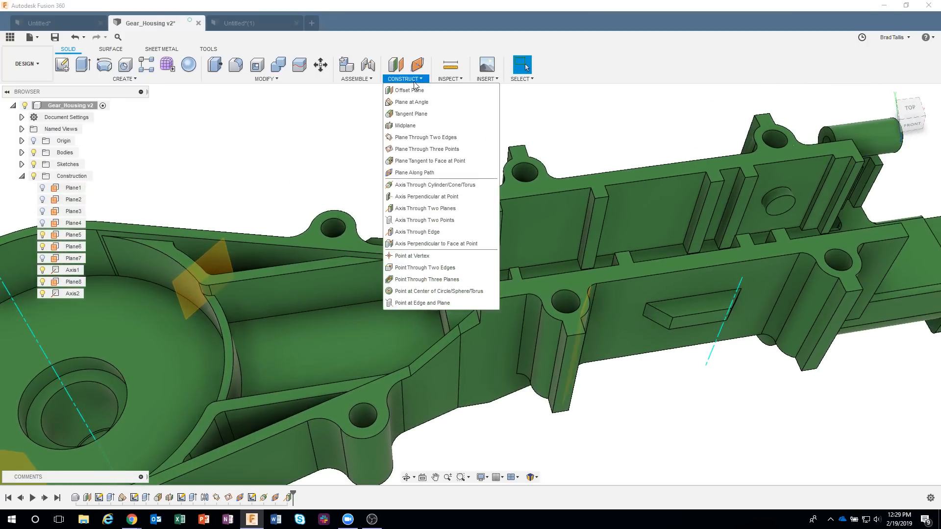
click(414, 233)
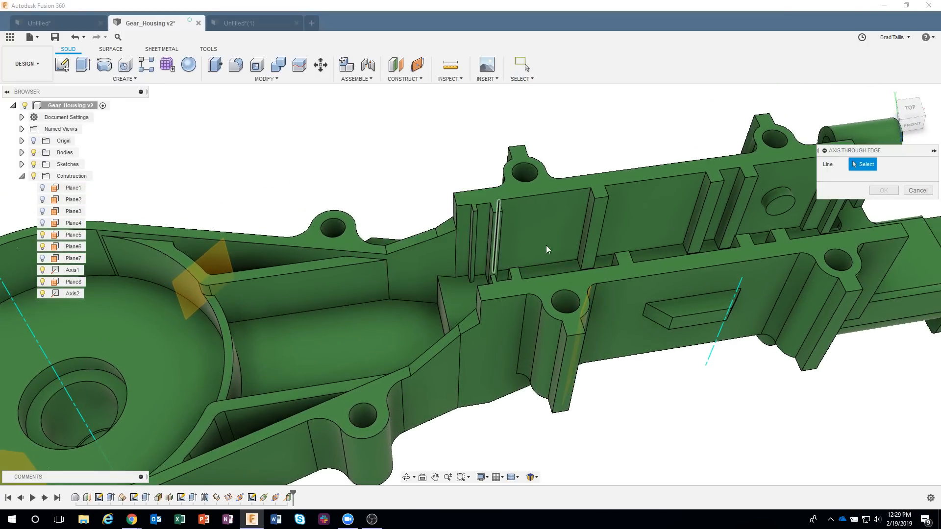
shift+middle_drag(546, 245, 640, 256)
scroll(640, 256, up, 3)
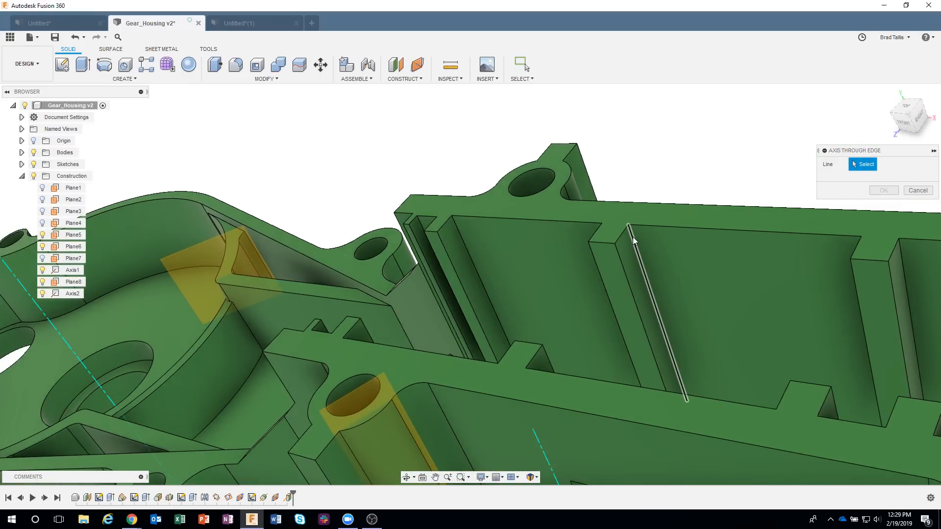
click(634, 237)
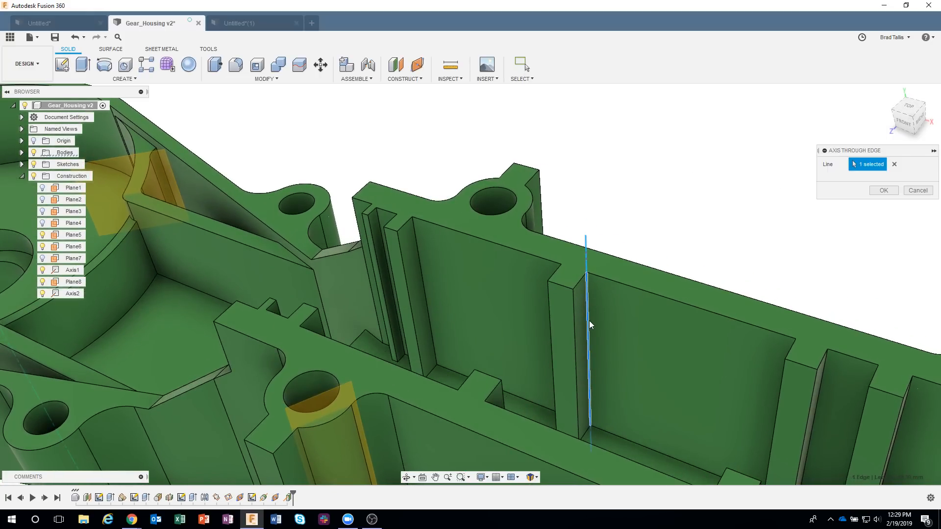
click(895, 164)
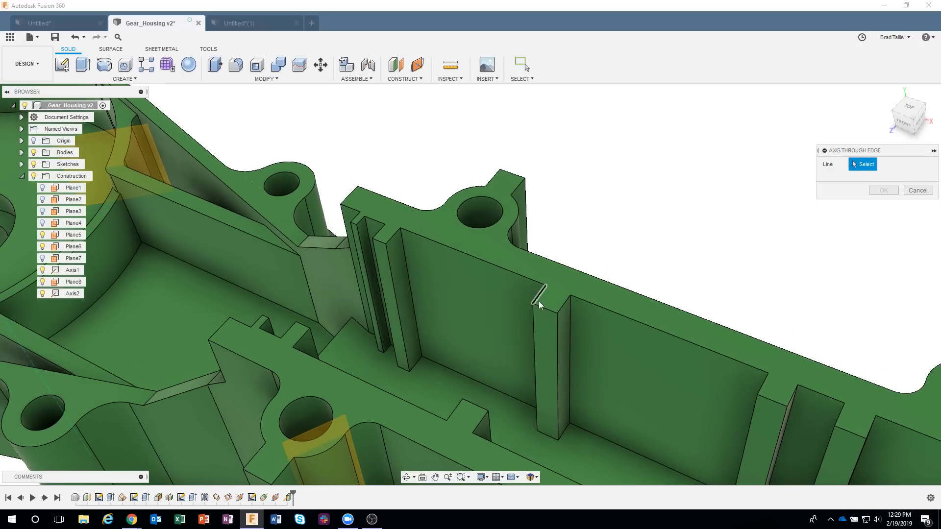
Try an Axis Through Edge on the short top edge of the same rib, lengthened into the channel, and undo it
click(540, 294)
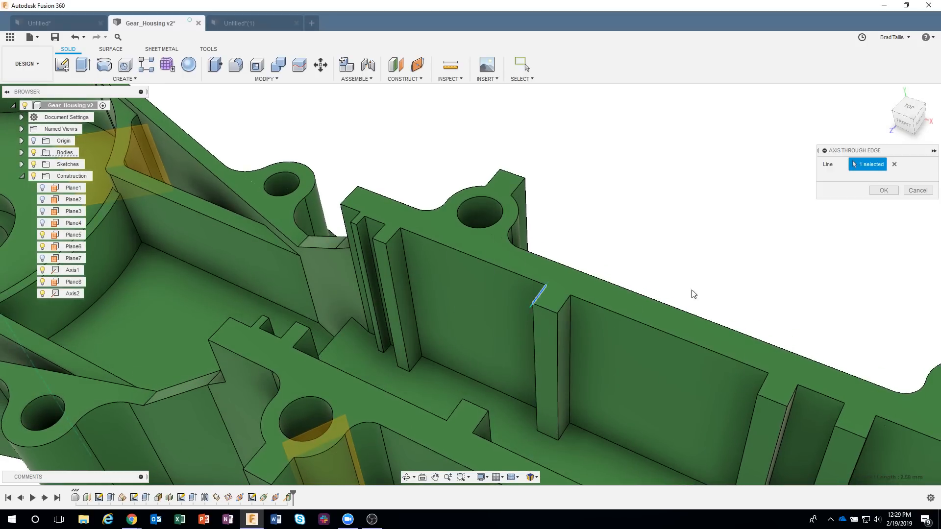
click(892, 191)
click(532, 307)
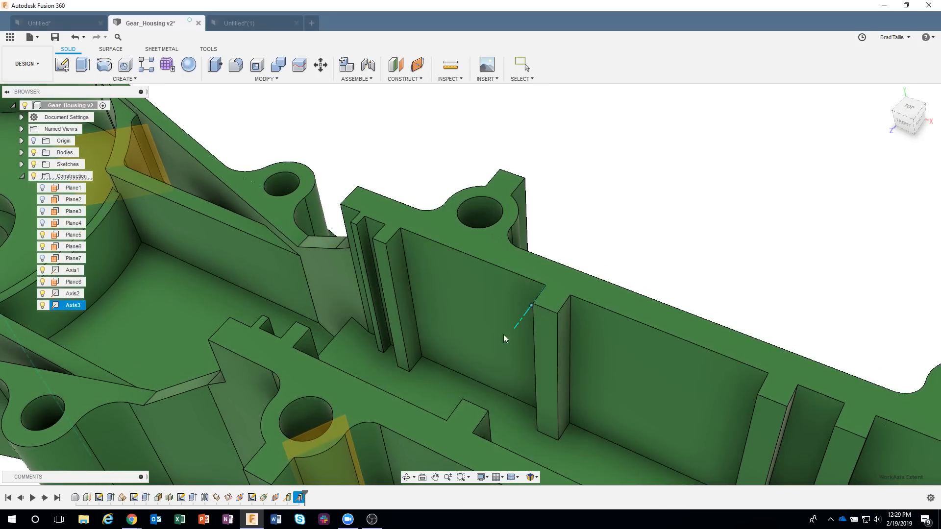
key(Escape)
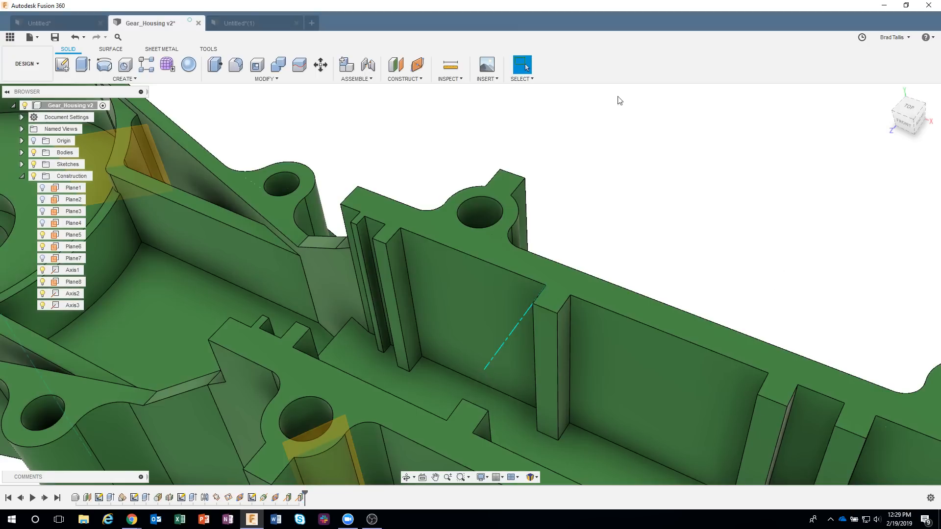
click(78, 37)
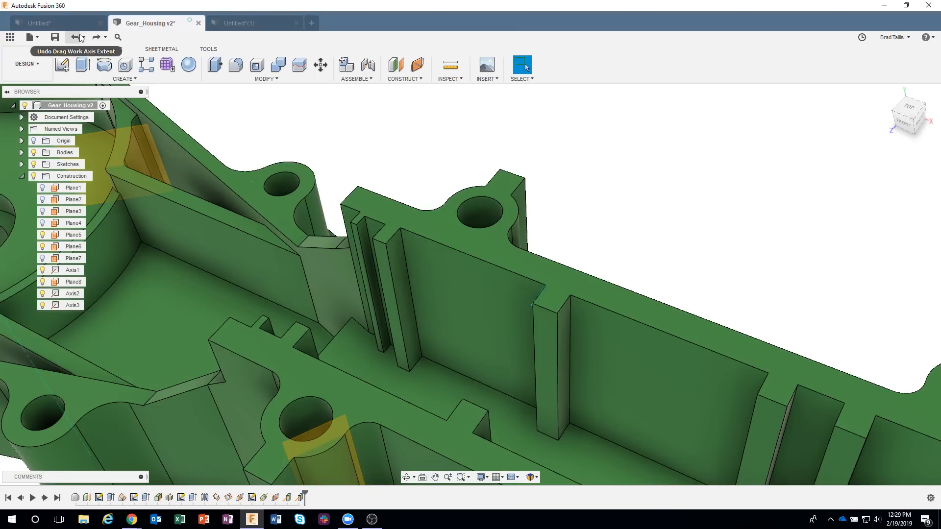
click(78, 37)
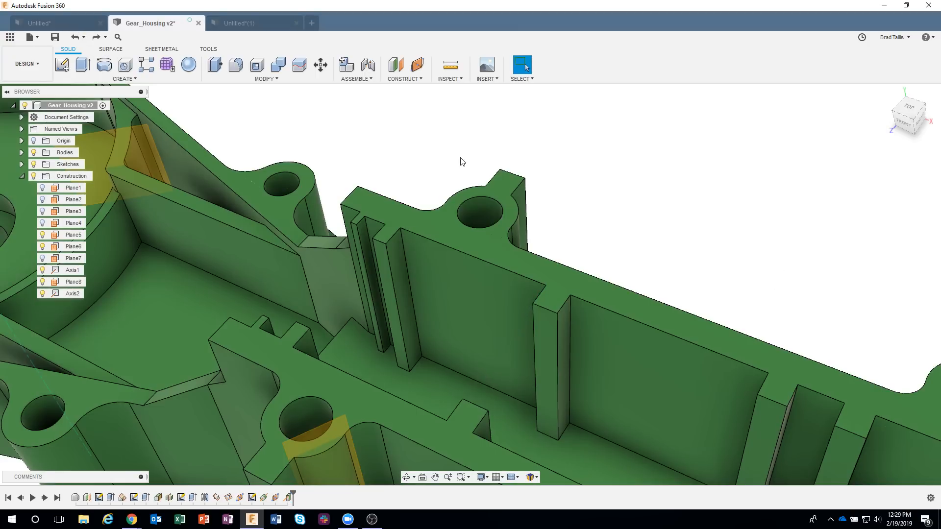
Try an Axis Perpendicular to Face at Point using the screw boss's cylindrical outer face and a vertex, and clear the selection
click(409, 81)
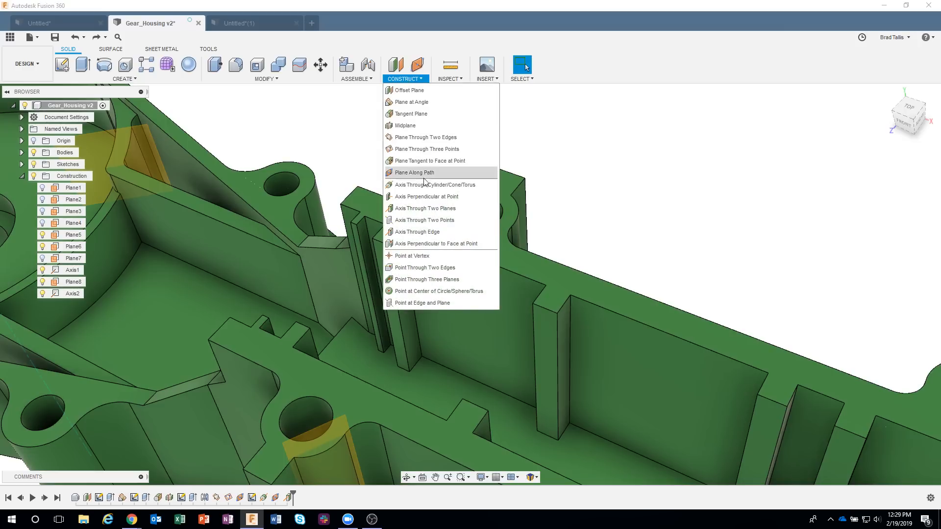
click(433, 244)
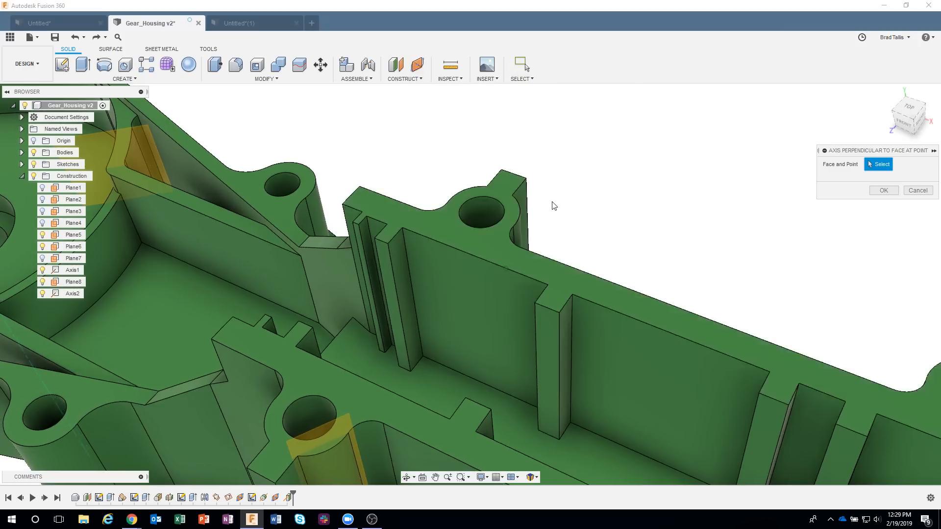
shift+middle_drag(552, 204, 412, 382)
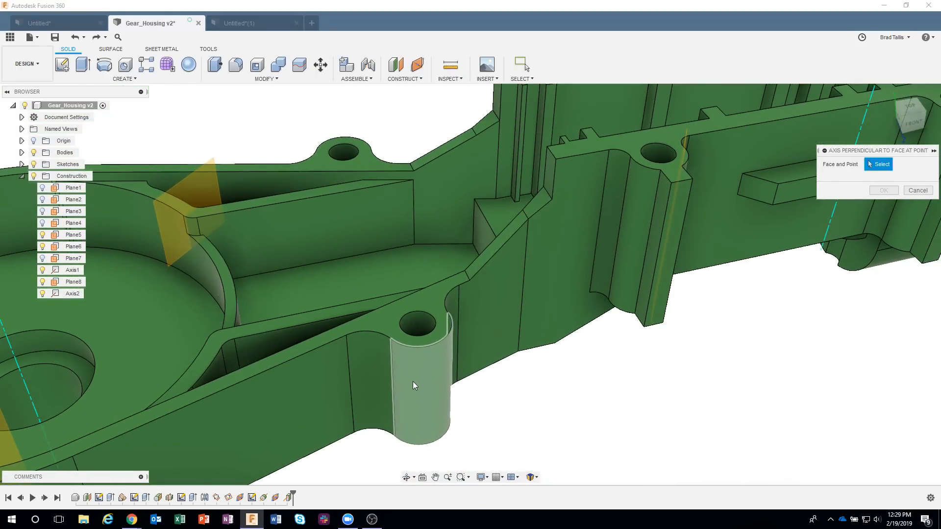
click(412, 381)
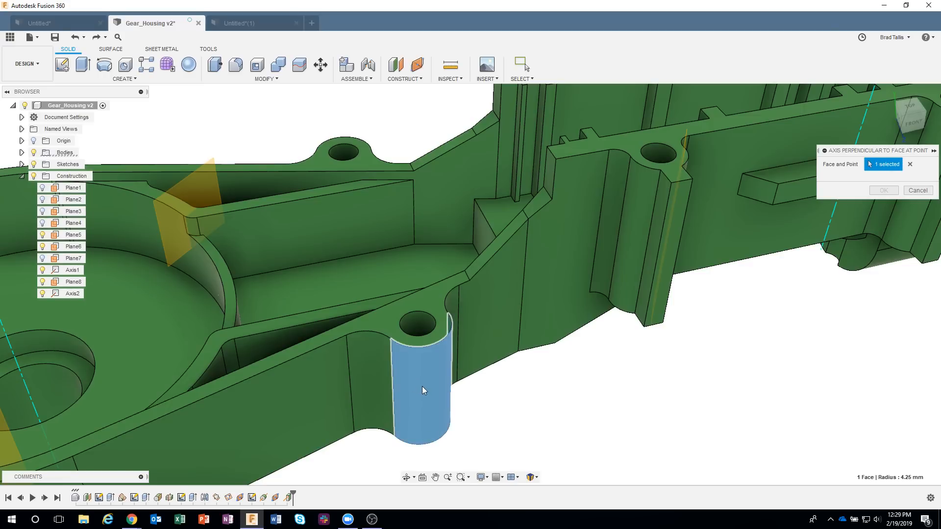
shift+middle_drag(422, 386, 452, 372)
click(377, 337)
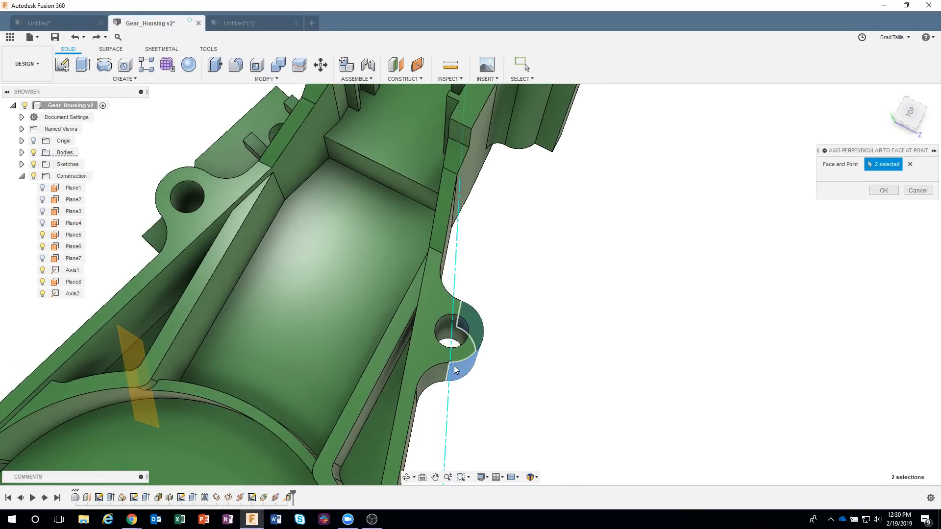
shift+middle_drag(458, 373, 500, 350)
scroll(506, 365, down, 2)
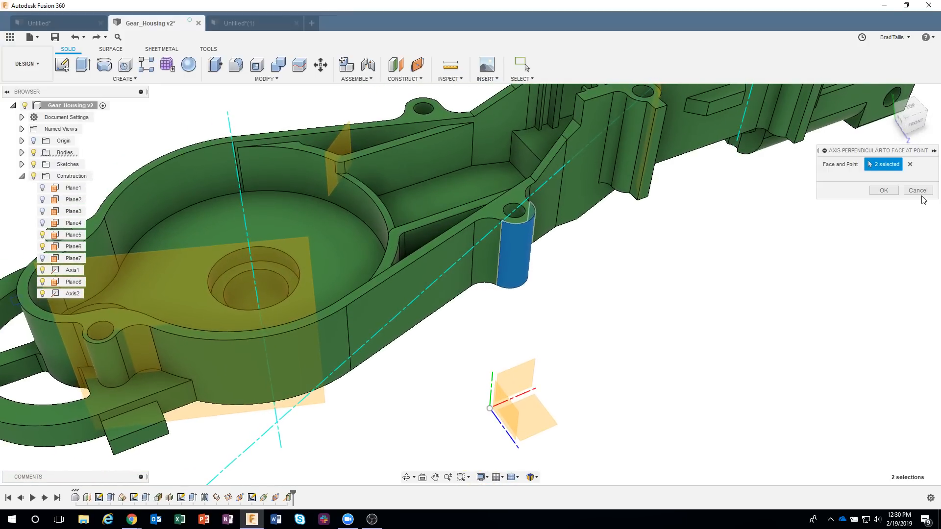
click(910, 165)
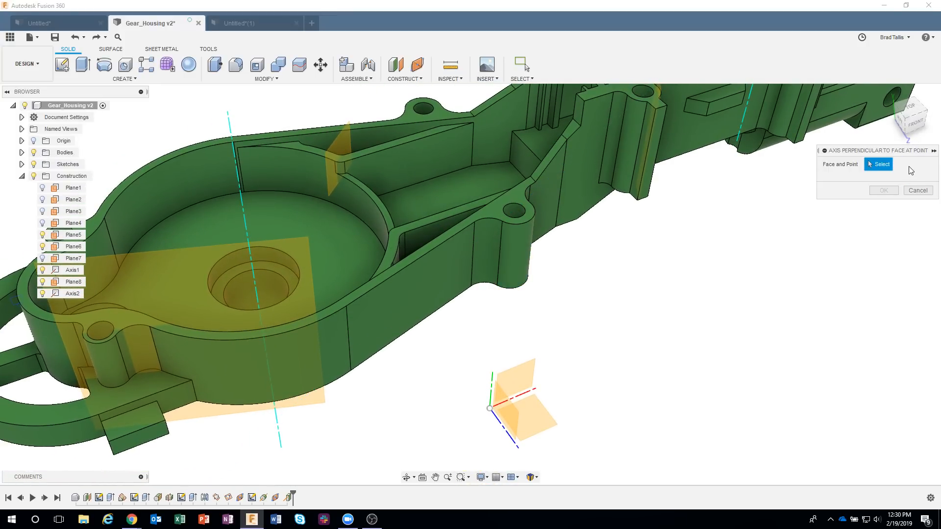
Try the perpendicular axis from the gear chamber's curved outer wall through a vertex on the opposite rim, and clear the selection
shift+middle_drag(345, 322, 324, 334)
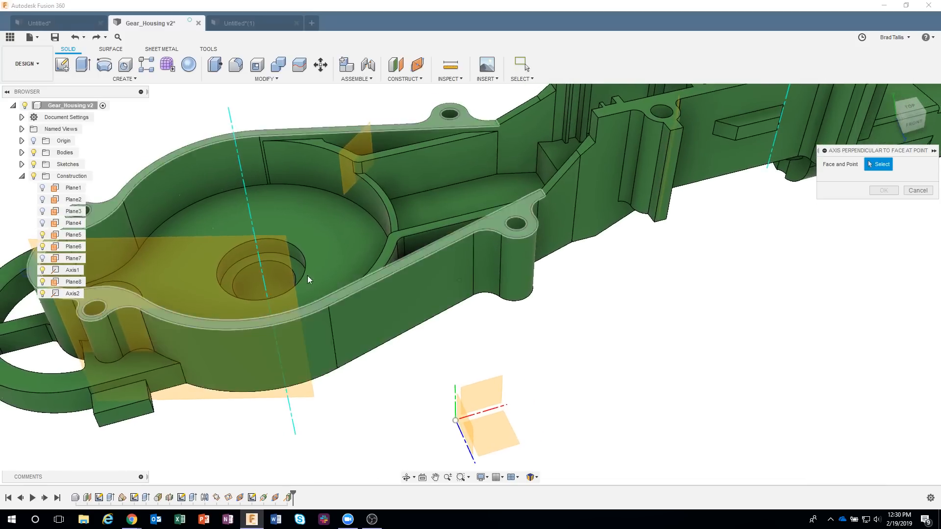
shift+middle_drag(260, 296, 430, 362)
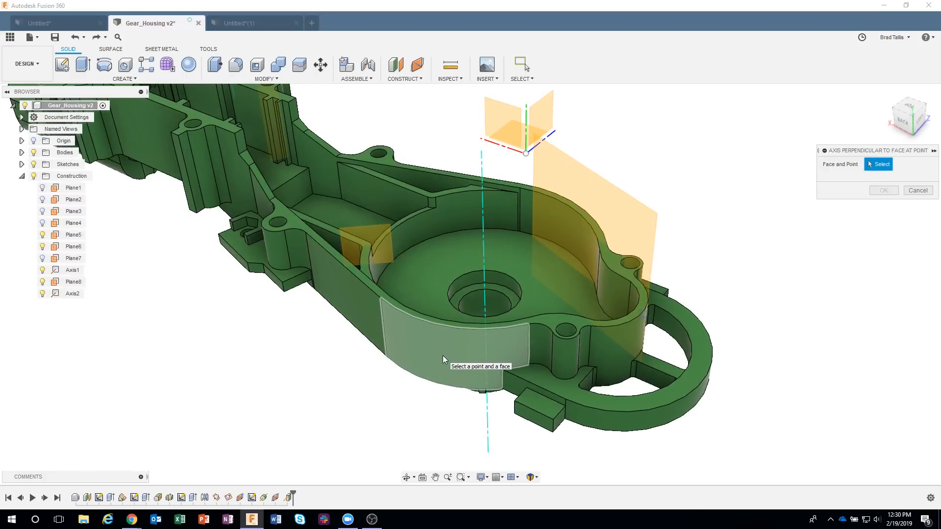
click(443, 355)
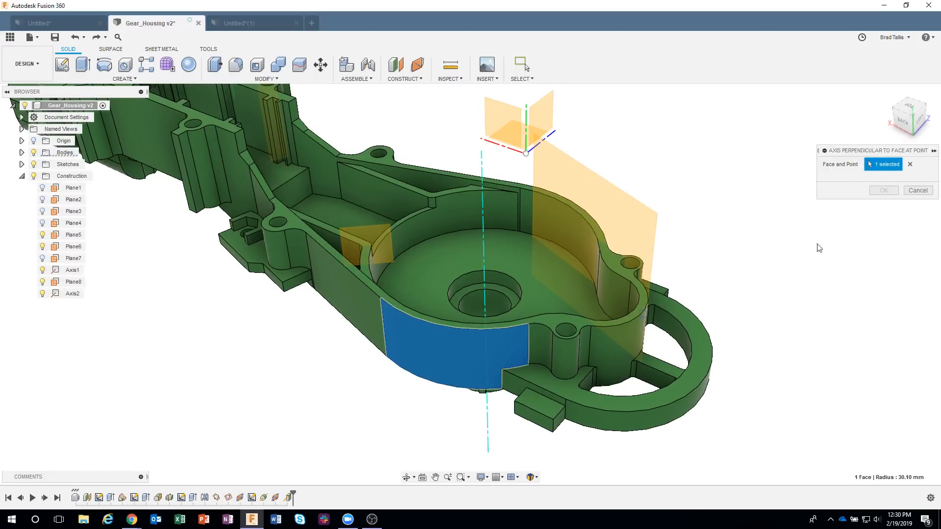
shift+middle_drag(456, 368, 515, 372)
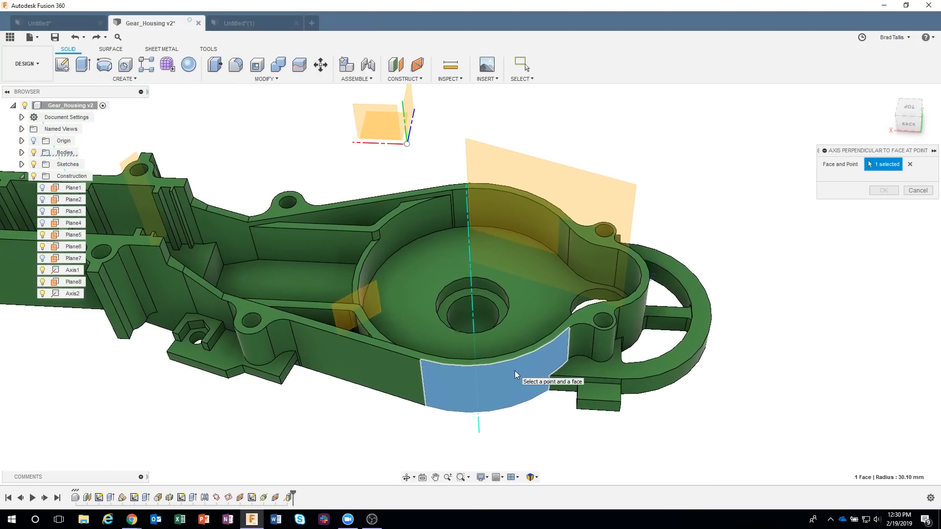
click(453, 191)
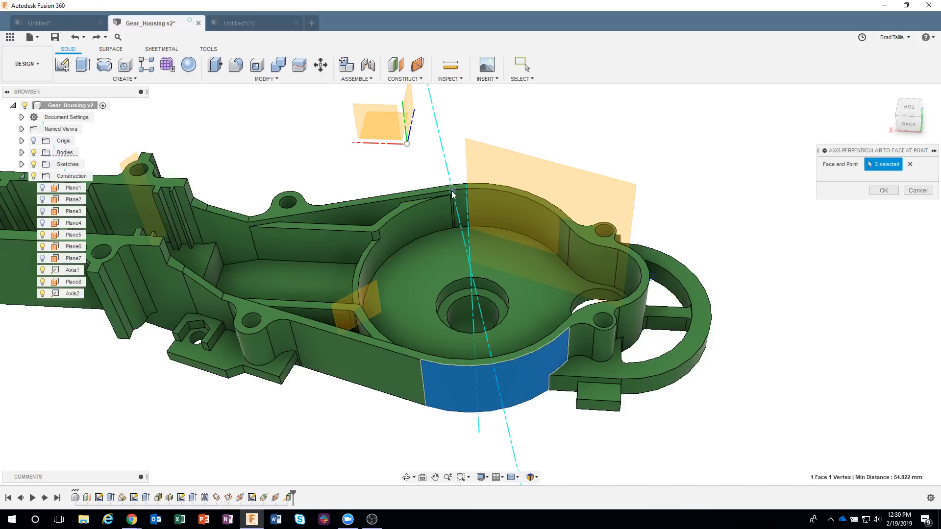
shift+middle_drag(602, 453, 633, 387)
click(910, 164)
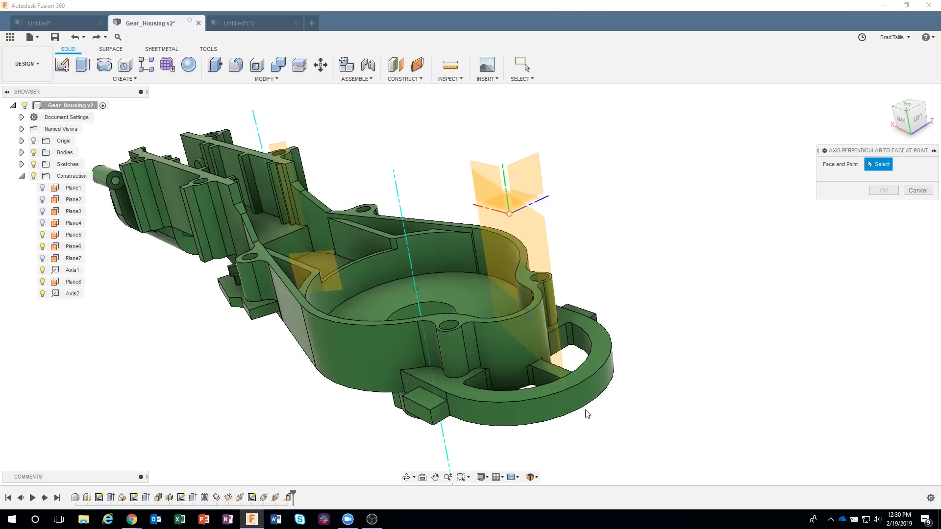
Try the perpendicular axis from the end loop's curved outer face through a vertex in the channel, and cancel it
click(549, 408)
shift+middle_drag(772, 305, 445, 208)
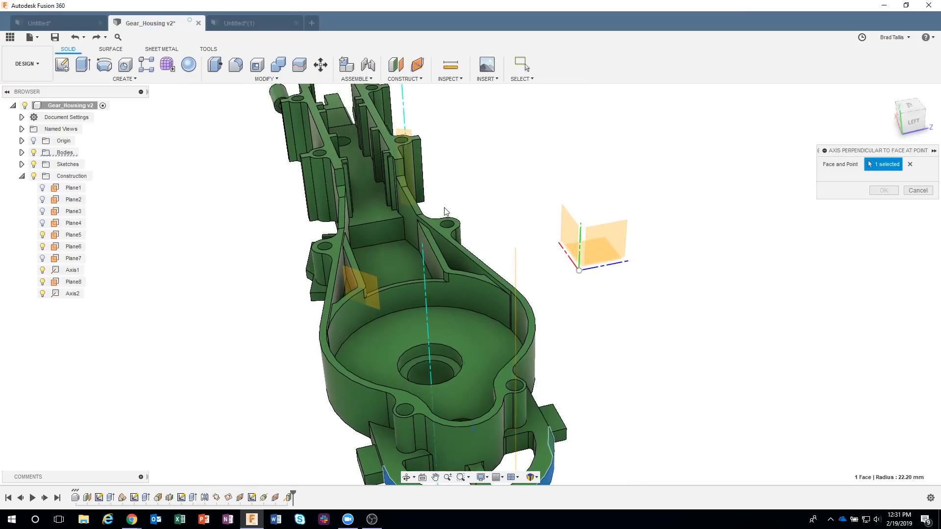
click(383, 226)
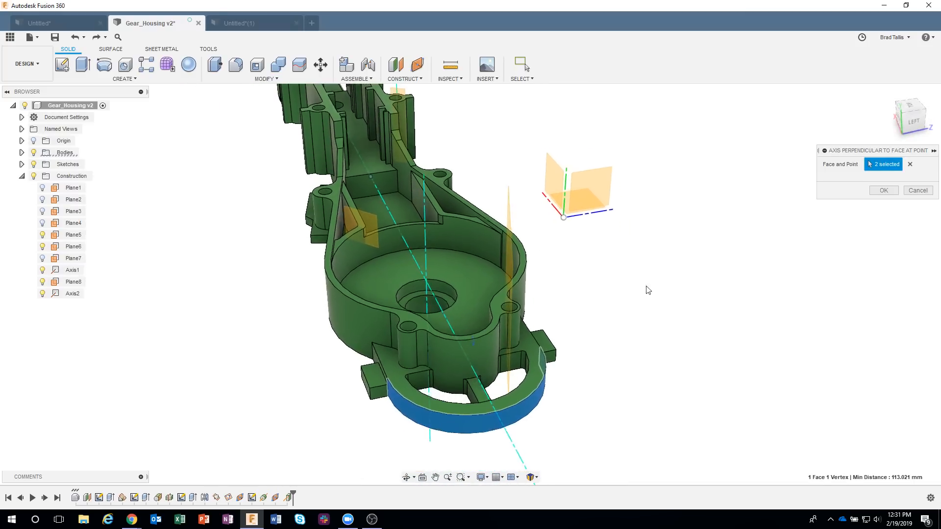
shift+middle_drag(648, 290, 571, 411)
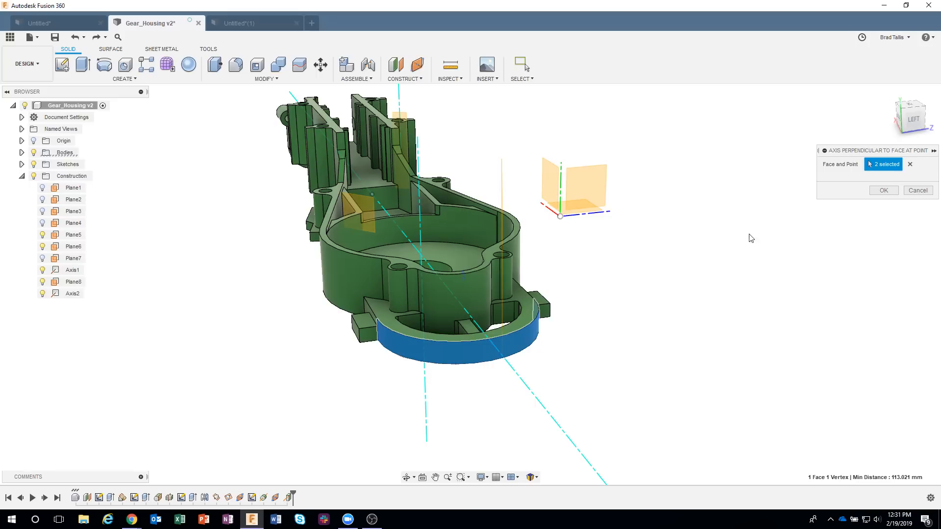
click(918, 190)
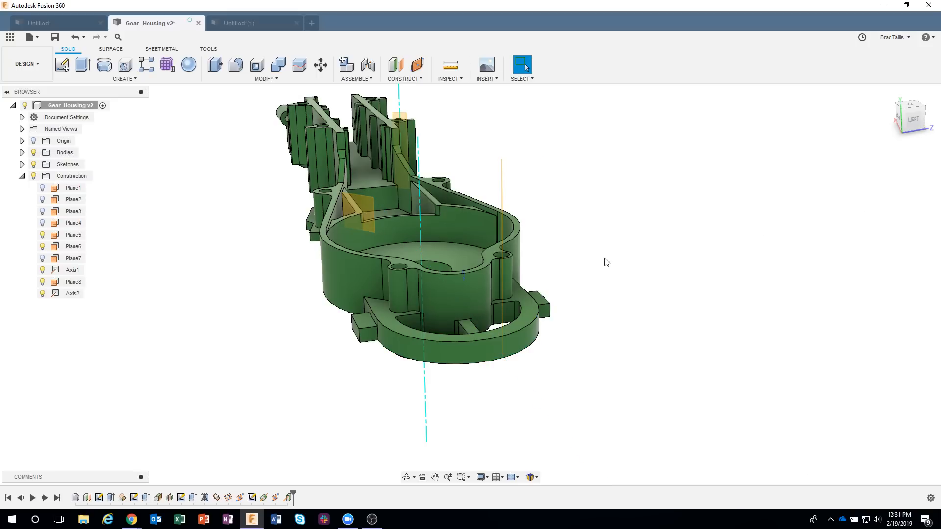
Create a Point at Vertex on the chamber's upper outer rim, where the straight side wall meets the curved wall
click(406, 79)
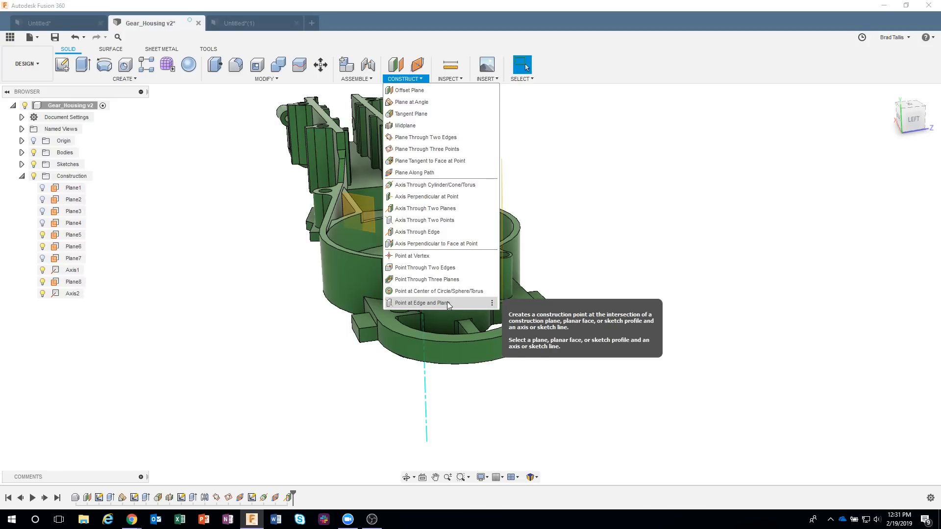
click(424, 257)
shift+middle_drag(388, 246, 456, 302)
scroll(466, 308, up, 3)
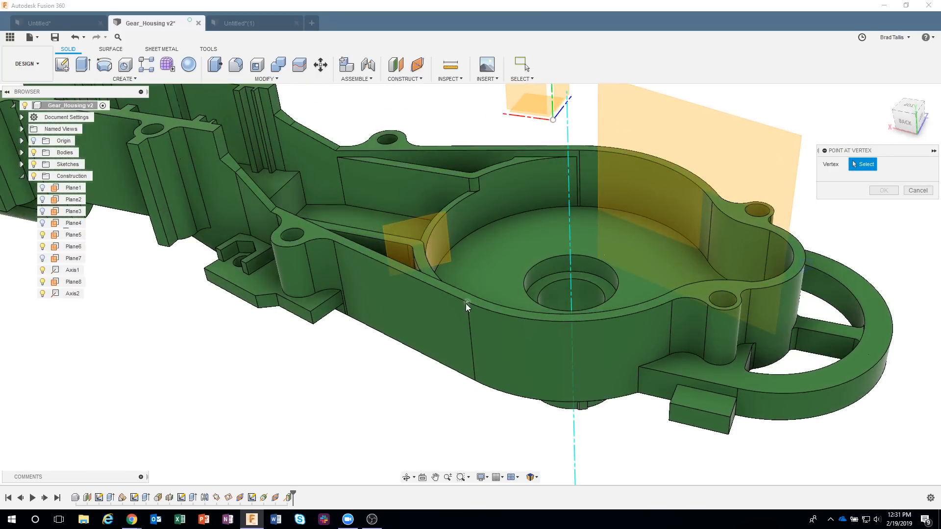
click(466, 304)
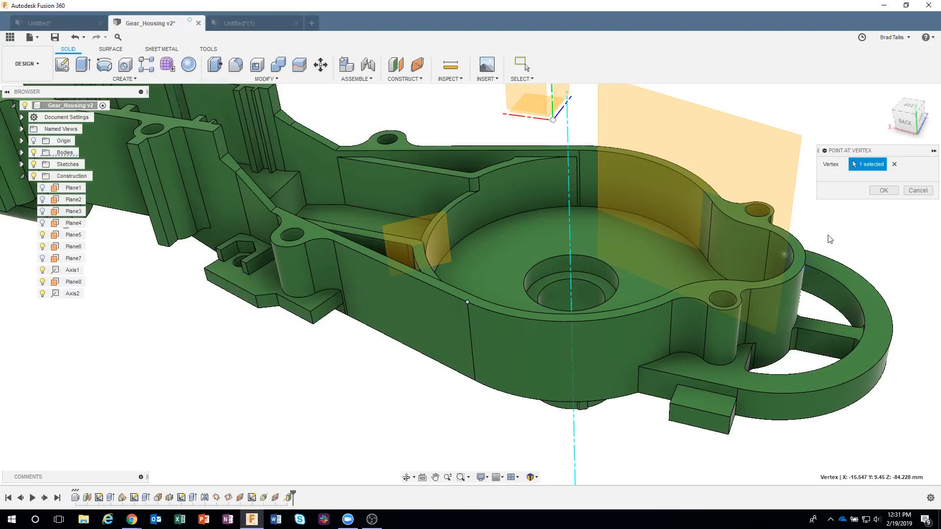
click(883, 190)
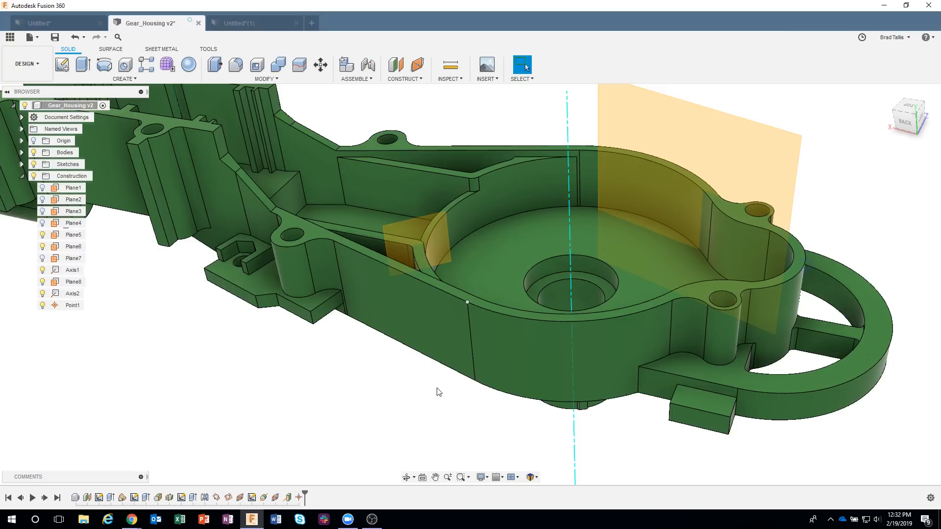
Try an Axis Perpendicular at Point on the gear chamber's curved outer wall face, and cancel it
click(405, 80)
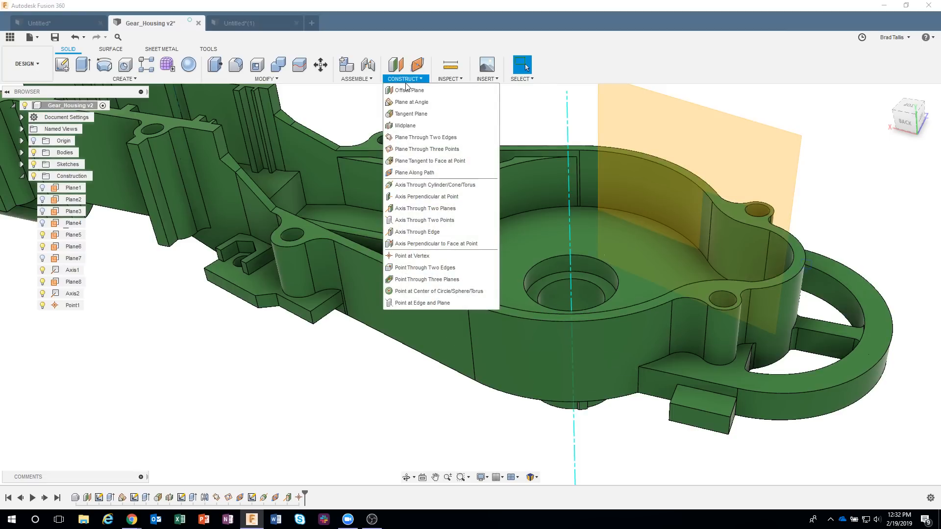
click(426, 198)
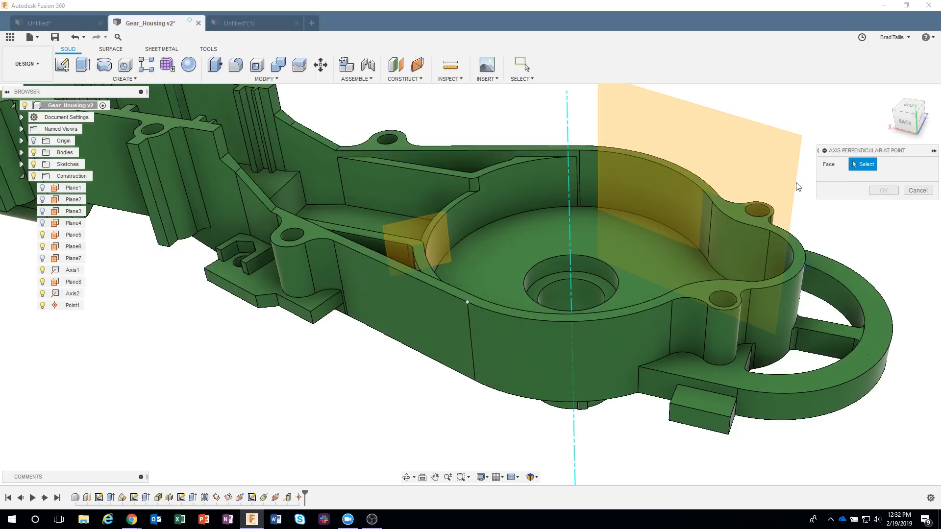
click(501, 348)
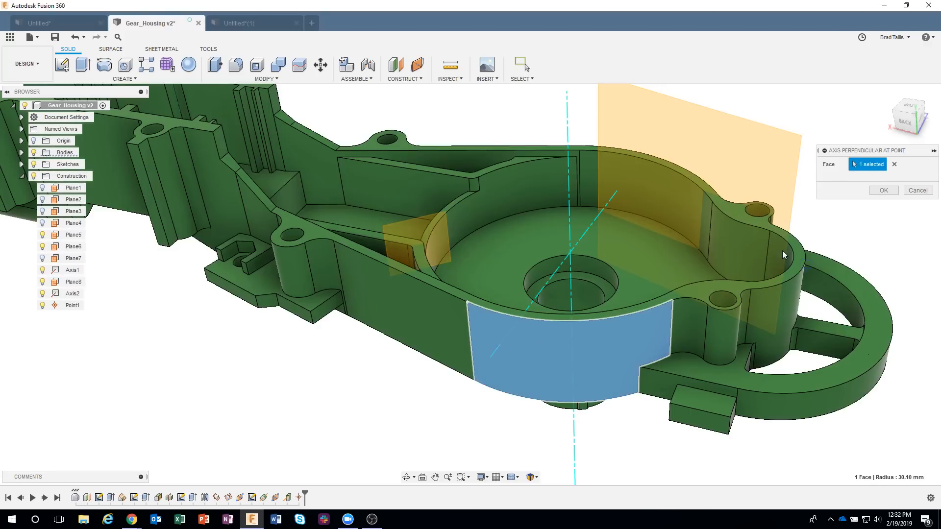
click(918, 190)
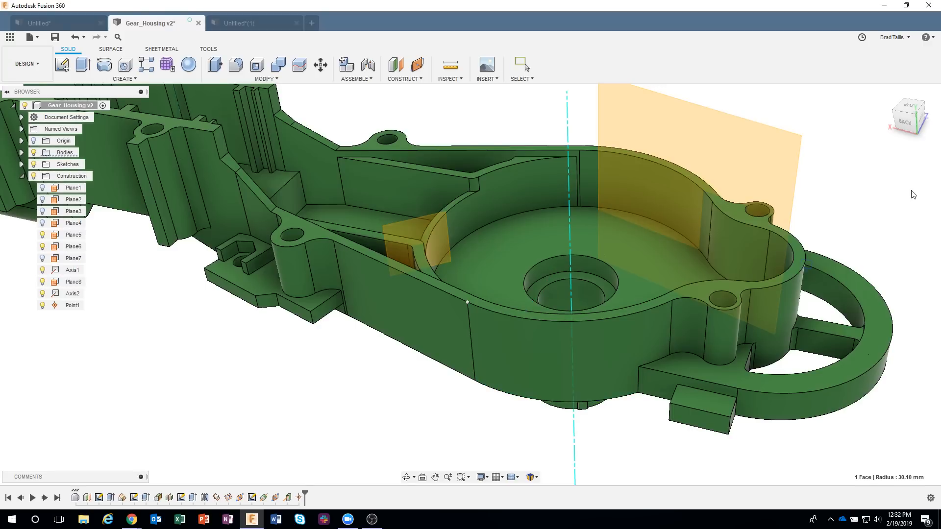
click(415, 79)
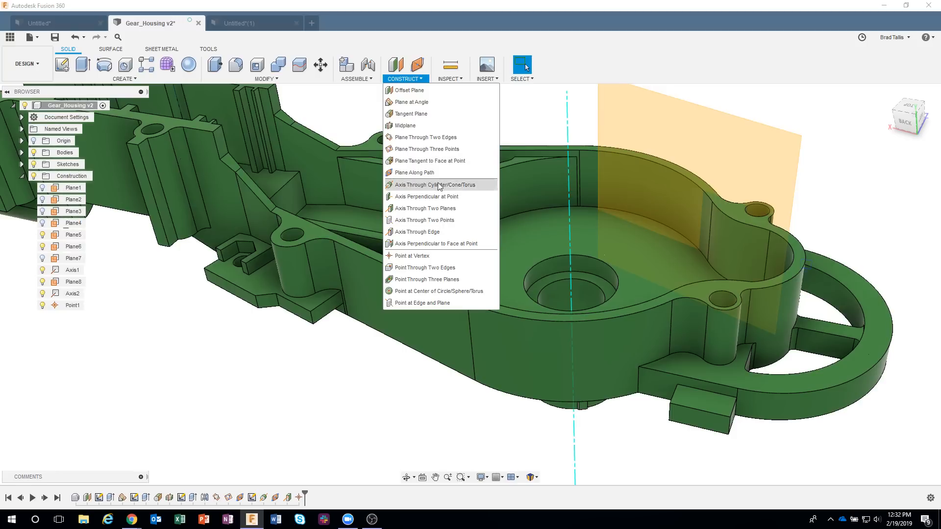
click(440, 198)
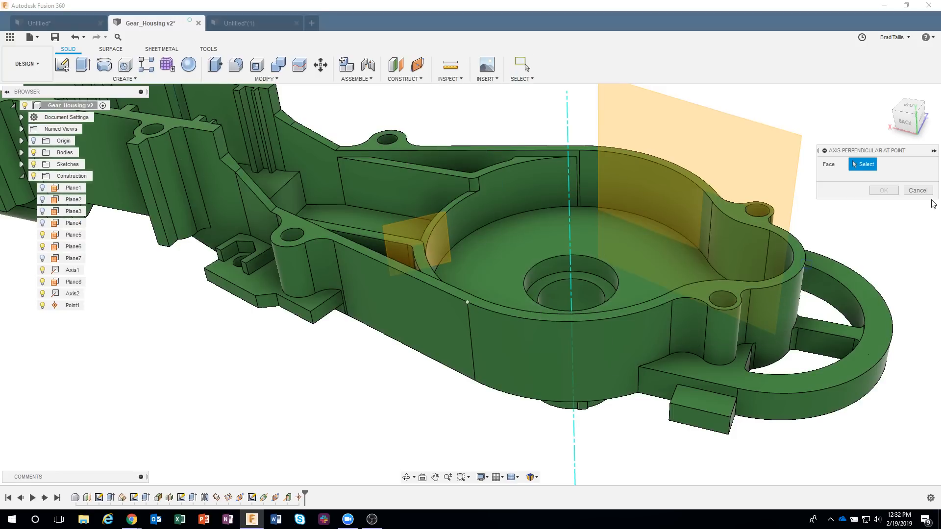
click(918, 190)
Try an Axis Perpendicular to Face at Point on the gear chamber's curved outer wall through the existing rim point, and cancel it
click(392, 80)
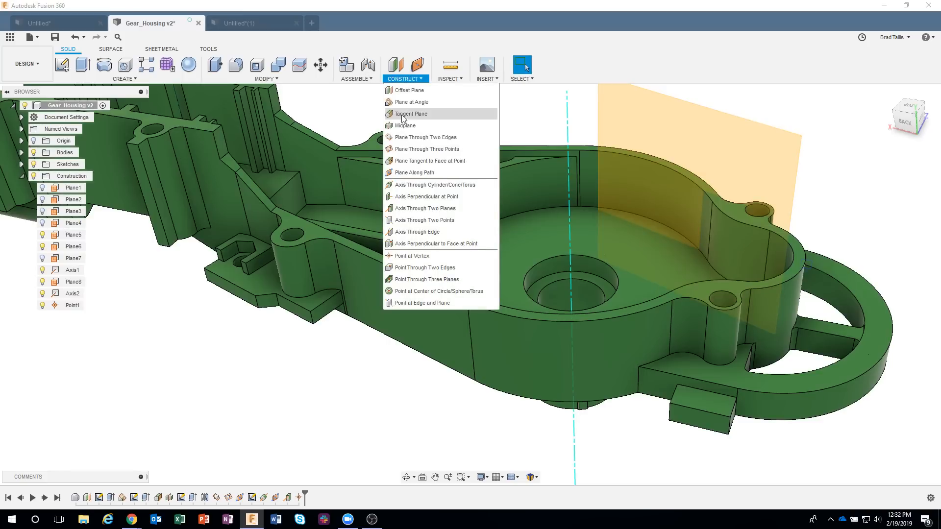
click(433, 244)
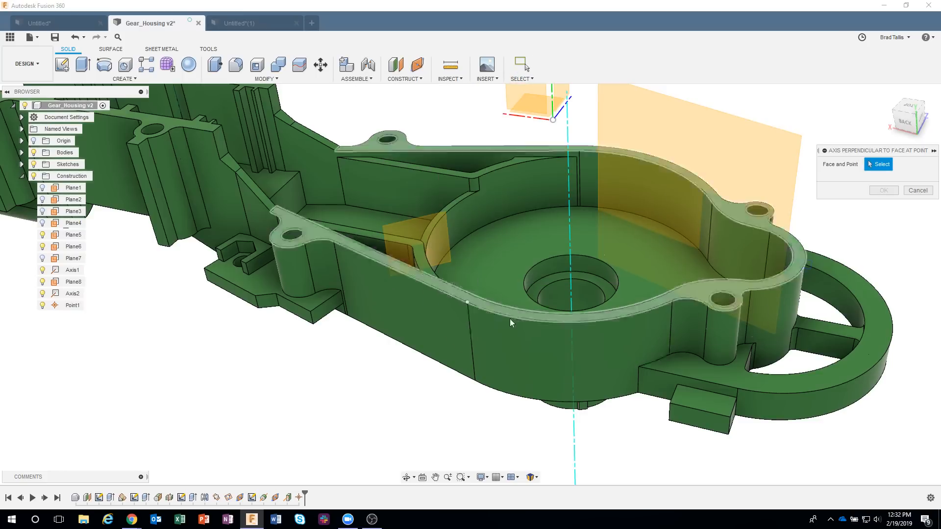
click(509, 340)
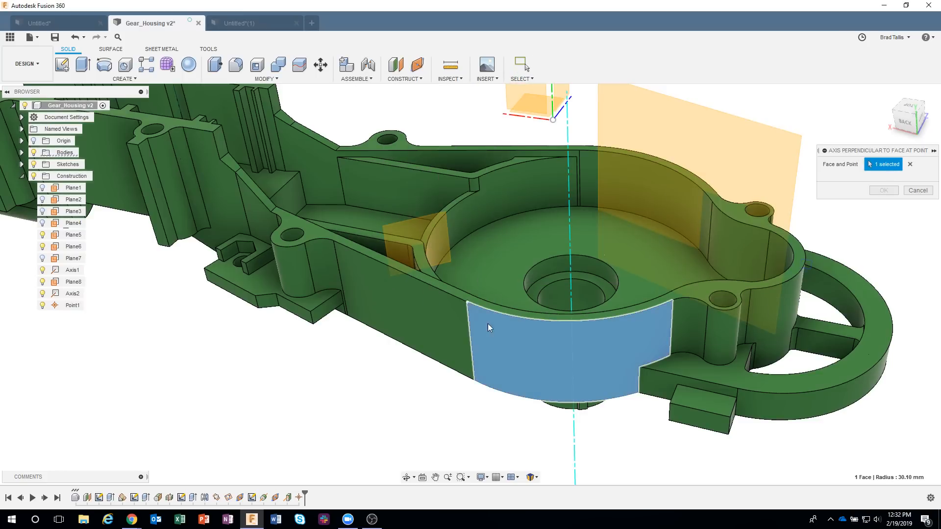
click(469, 302)
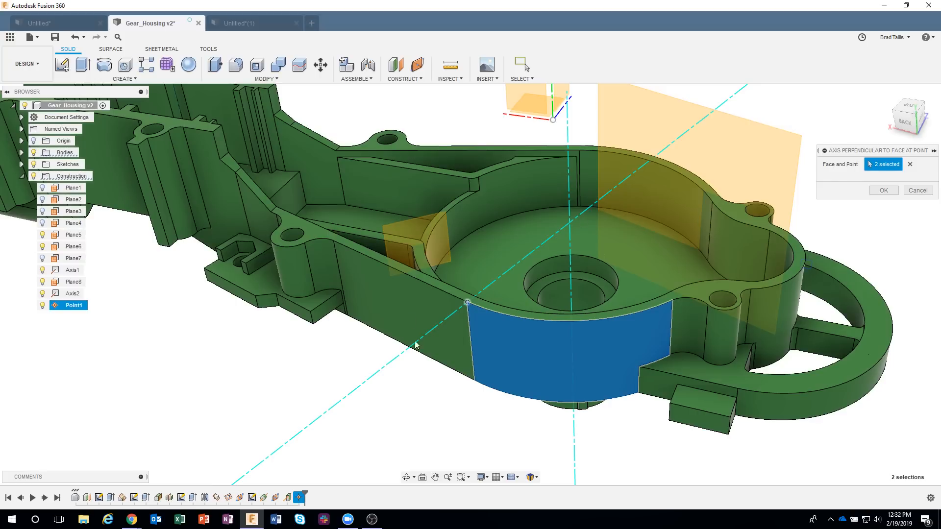
click(918, 191)
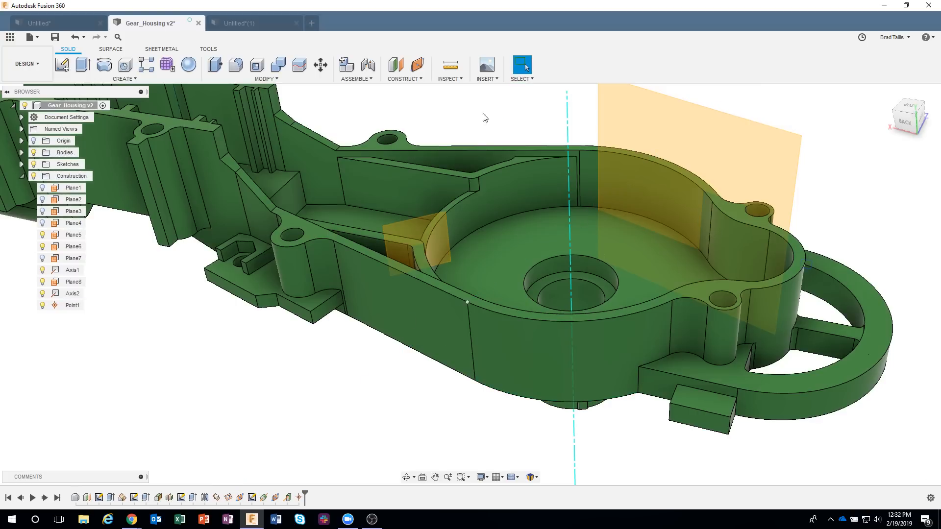
Try a Point Through Two Edges using the screw boss's vertical edge and the curved edge at its base, and cancel it
click(405, 79)
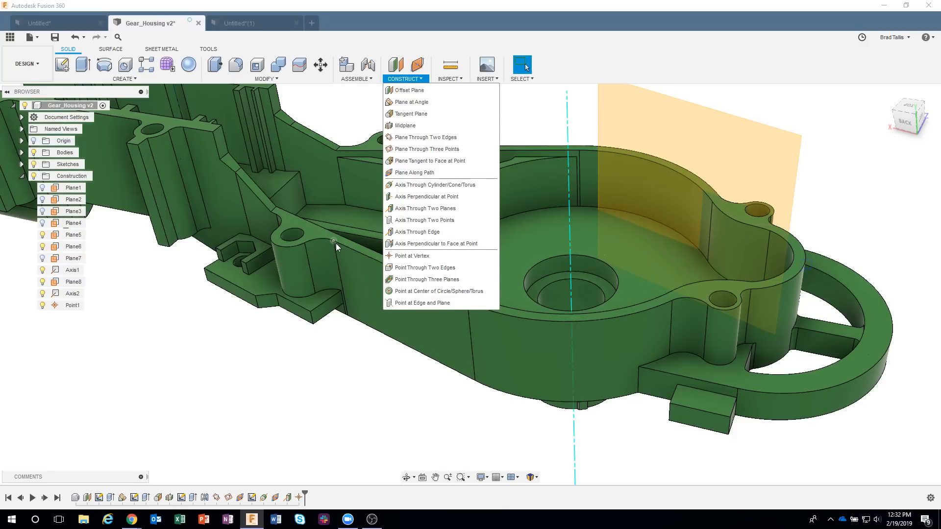
click(417, 268)
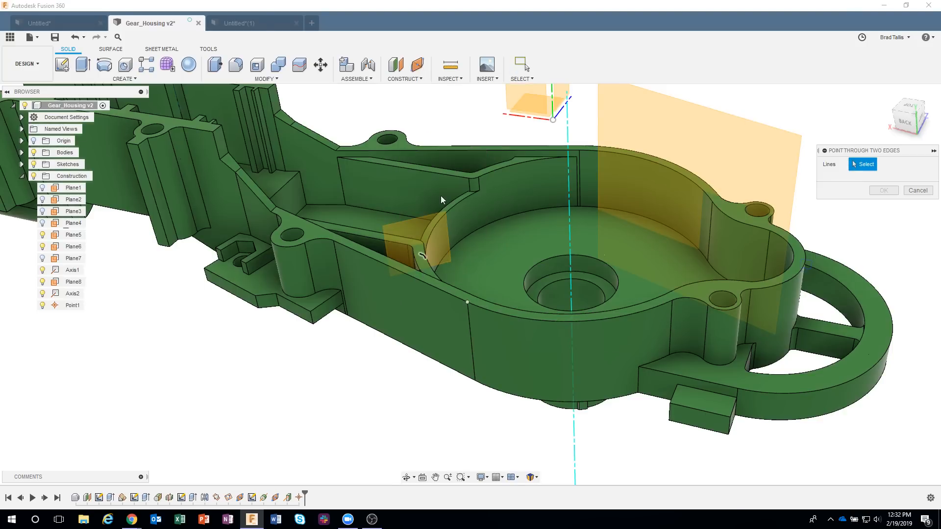
shift+middle_drag(438, 119, 342, 190)
scroll(355, 221, up, 5)
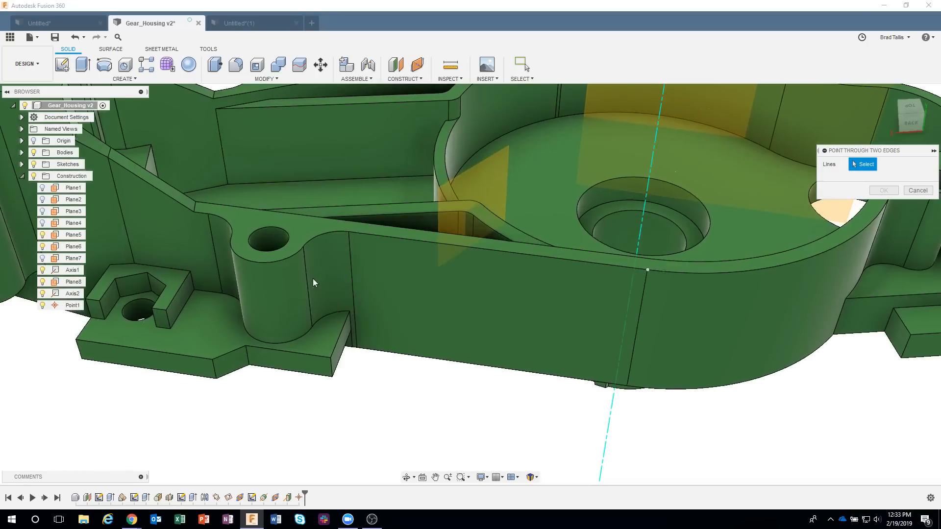
click(304, 267)
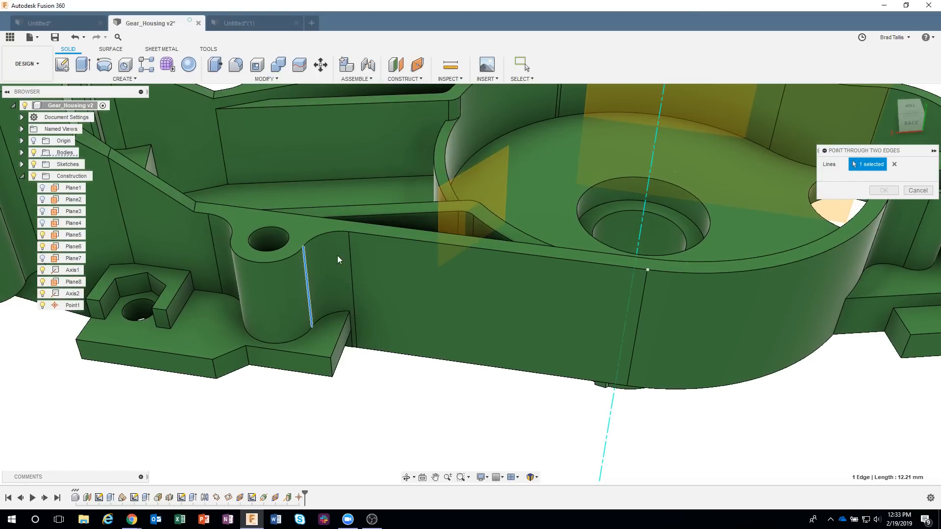
shift+middle_drag(341, 294, 325, 318)
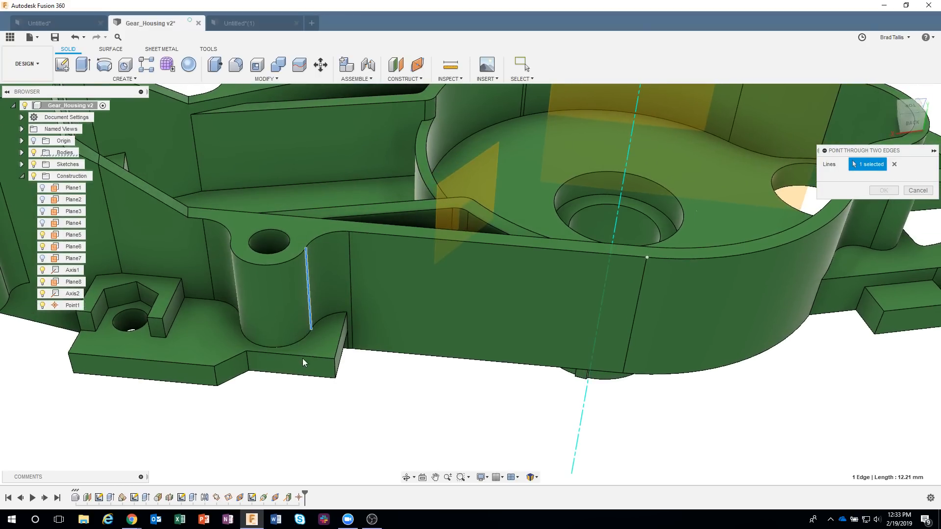
shift+middle_drag(302, 358, 338, 381)
shift+middle_drag(325, 348, 304, 349)
click(303, 351)
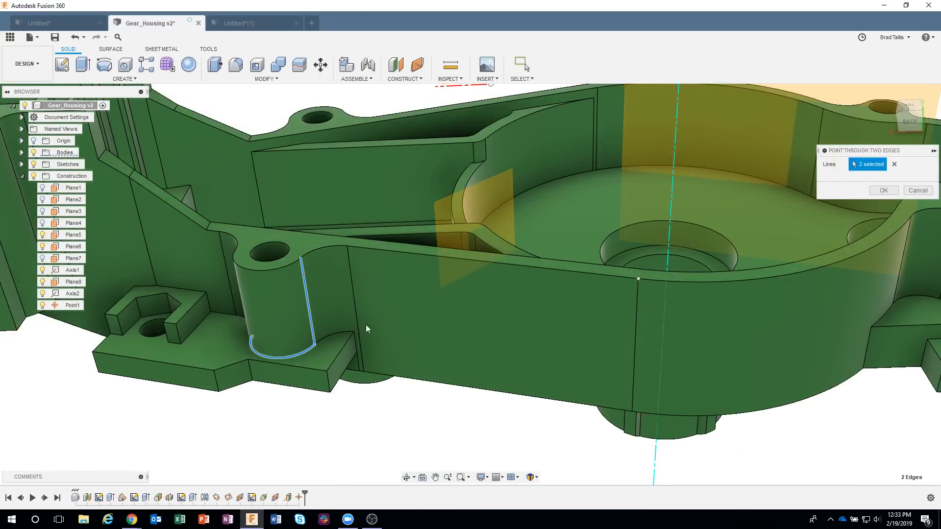
shift+middle_drag(386, 332, 338, 363)
scroll(336, 362, up, 5)
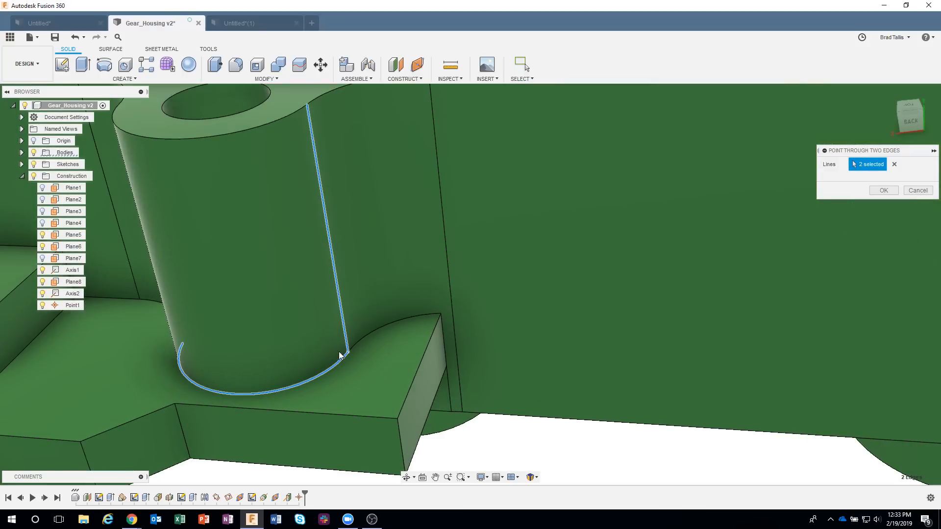
click(910, 191)
Try a Point Through Two Edges using the two slanted end edges of the trapezoidal tab on the long side wall, and cancel it
scroll(469, 301, down, 10)
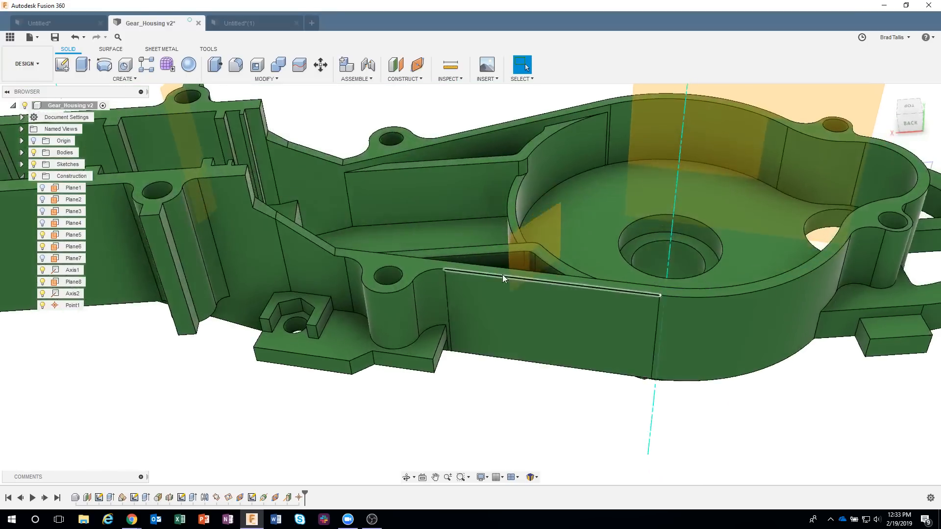
scroll(490, 267, up, 5)
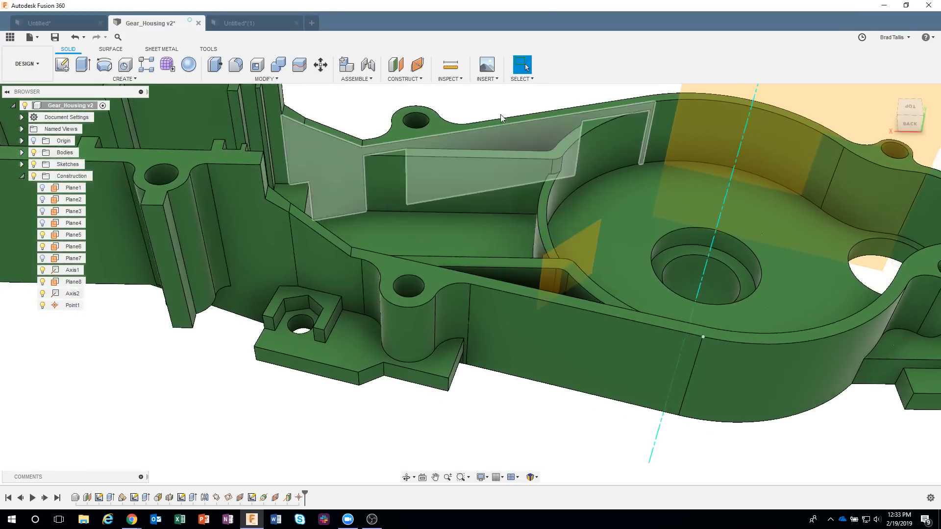
shift+middle_drag(501, 114, 590, 307)
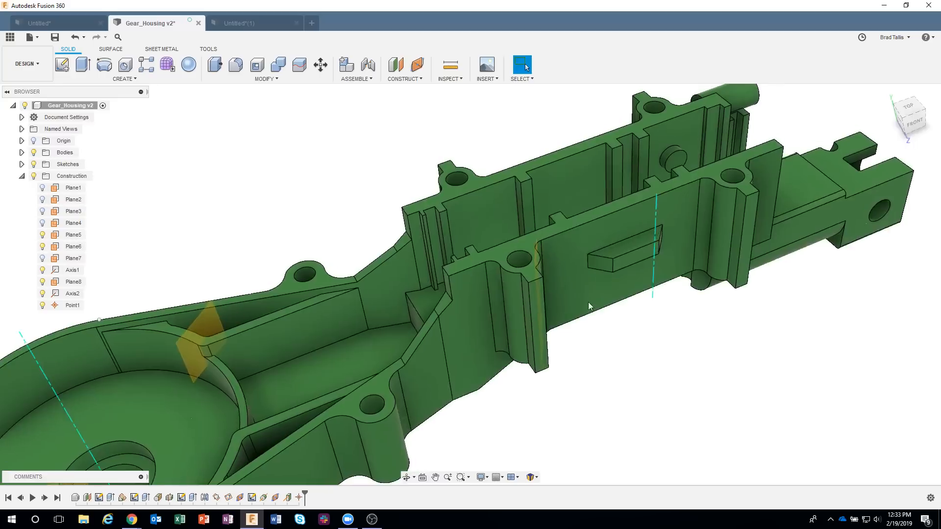
scroll(589, 307, up, 4)
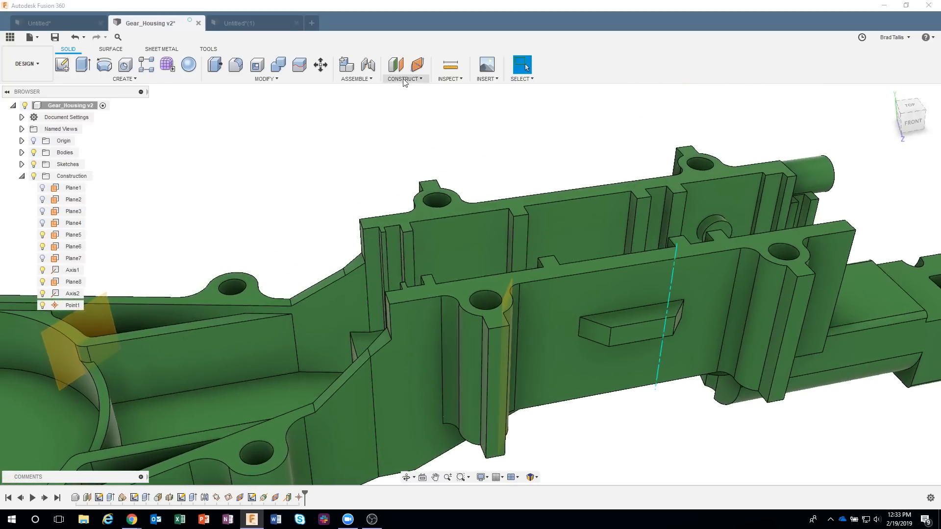
click(405, 78)
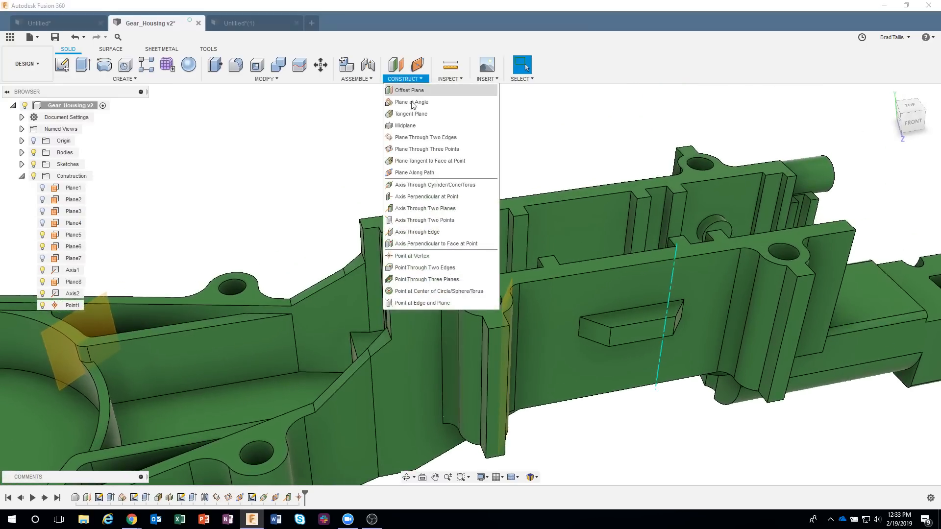
click(431, 269)
scroll(513, 277, down, 2)
scroll(606, 354, up, 3)
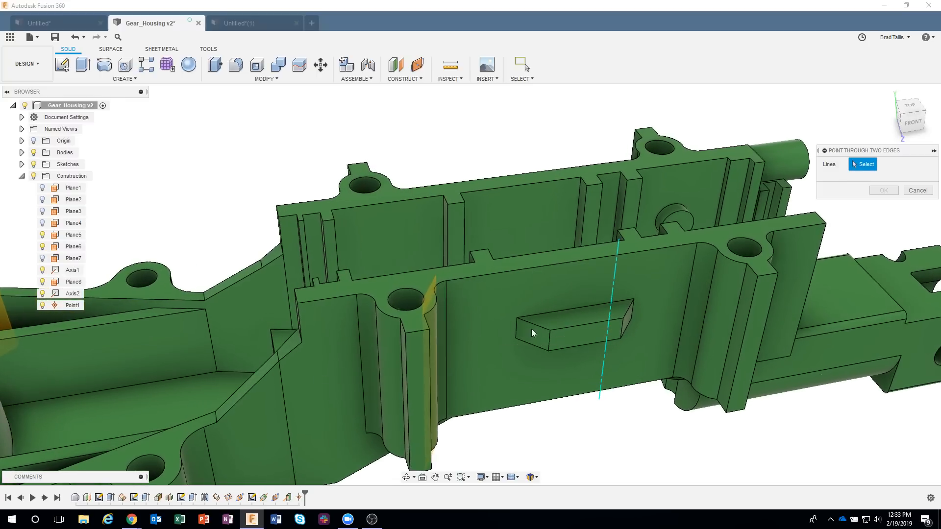
click(535, 324)
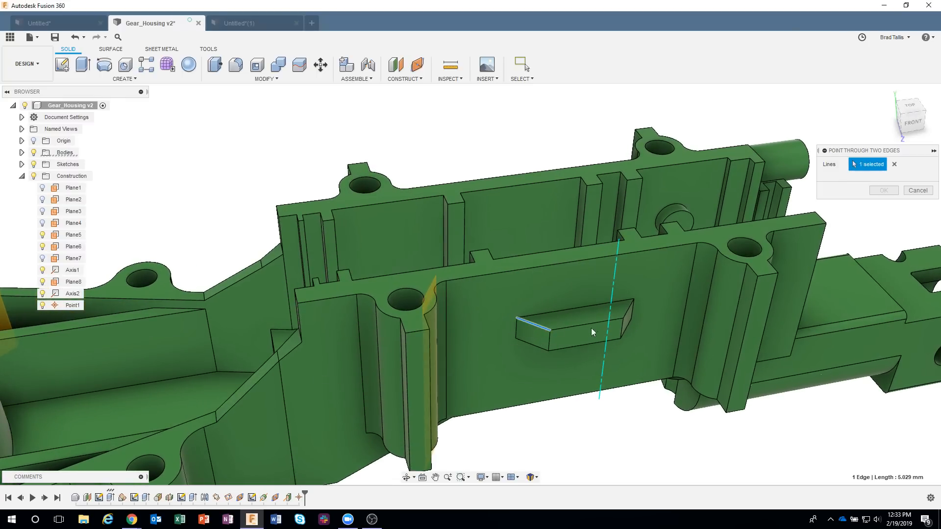
click(628, 314)
shift+middle_drag(628, 314, 593, 333)
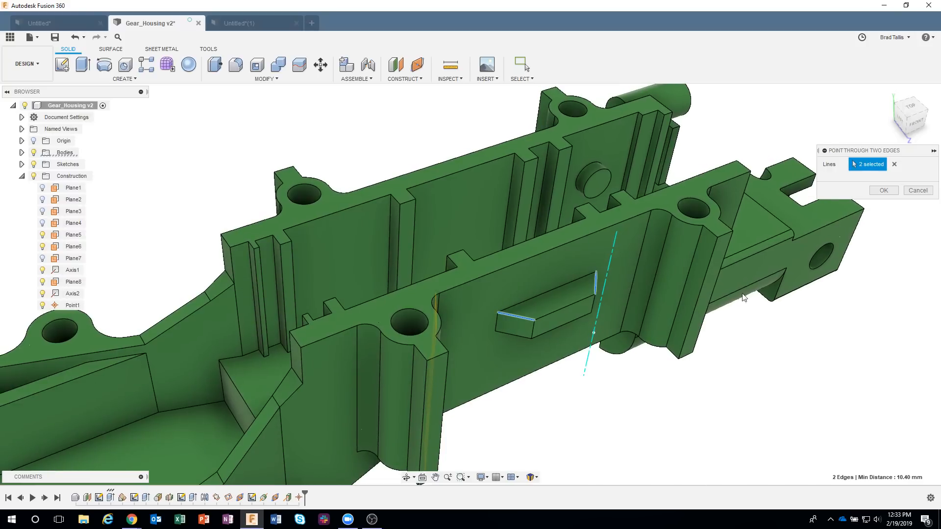
click(913, 191)
key(Escape)
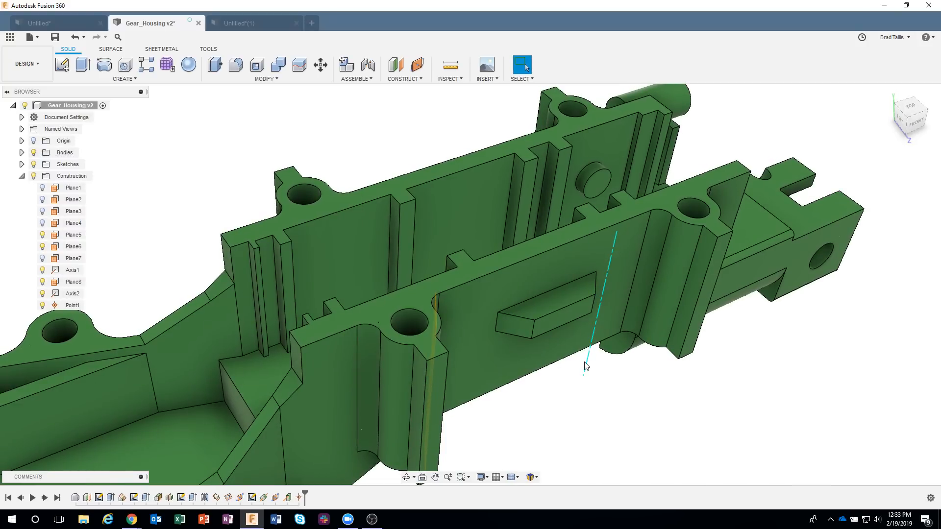
Delete the axis crossing the trapezoidal tab and create a Point Through Two Edges from the tab's two slanted end edges
click(587, 366)
key(Delete)
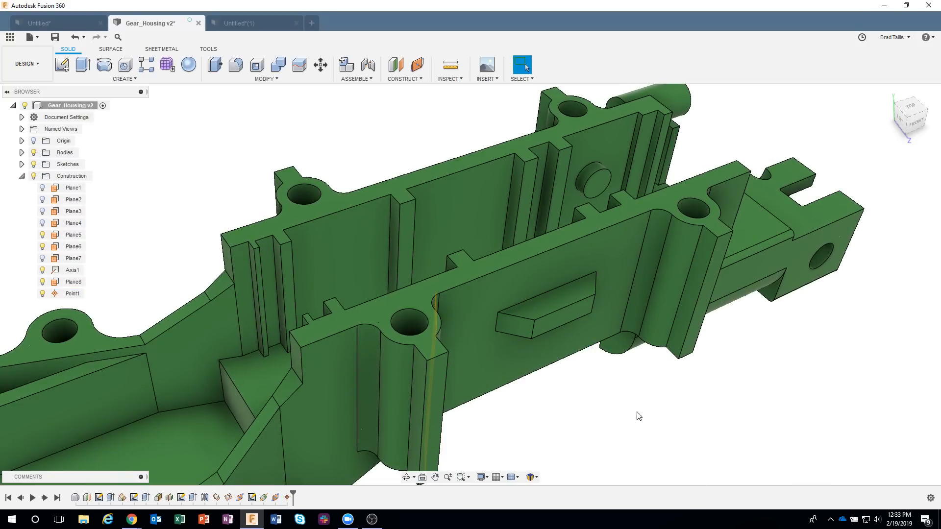
click(403, 79)
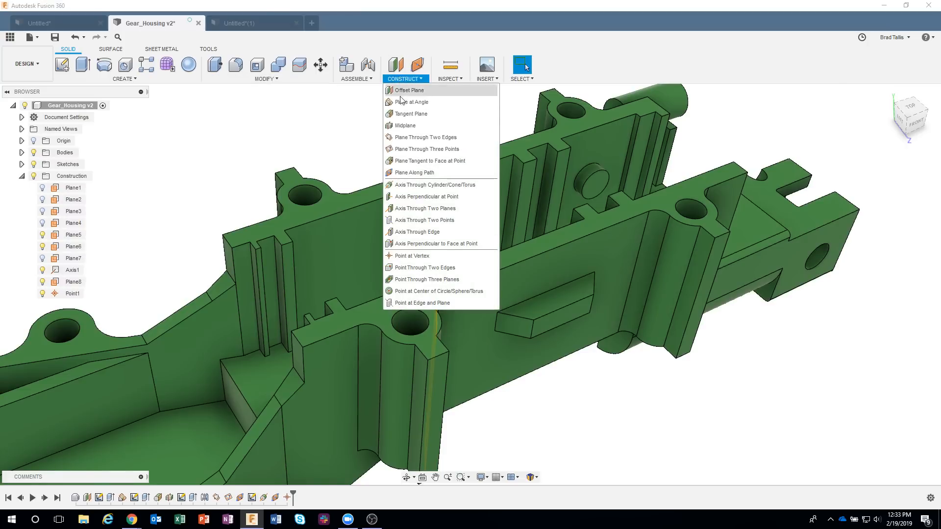
click(425, 267)
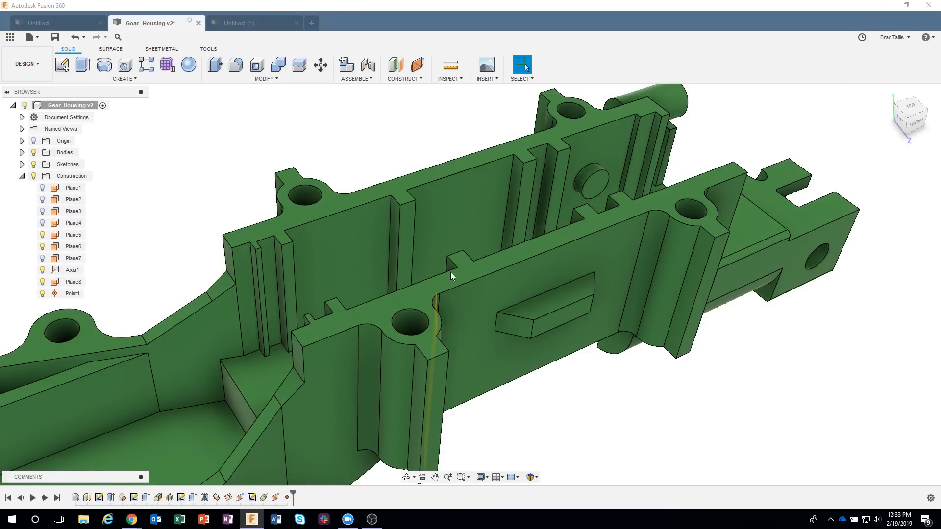
click(518, 318)
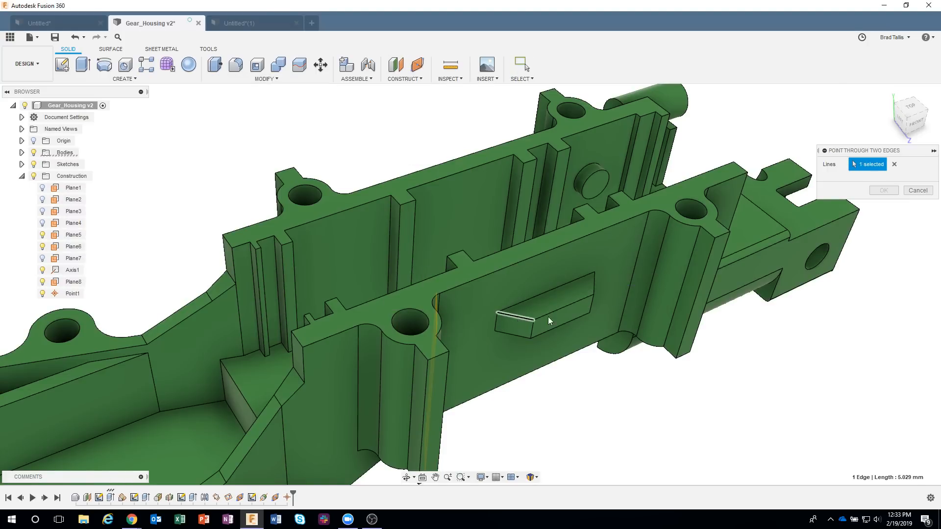
click(595, 286)
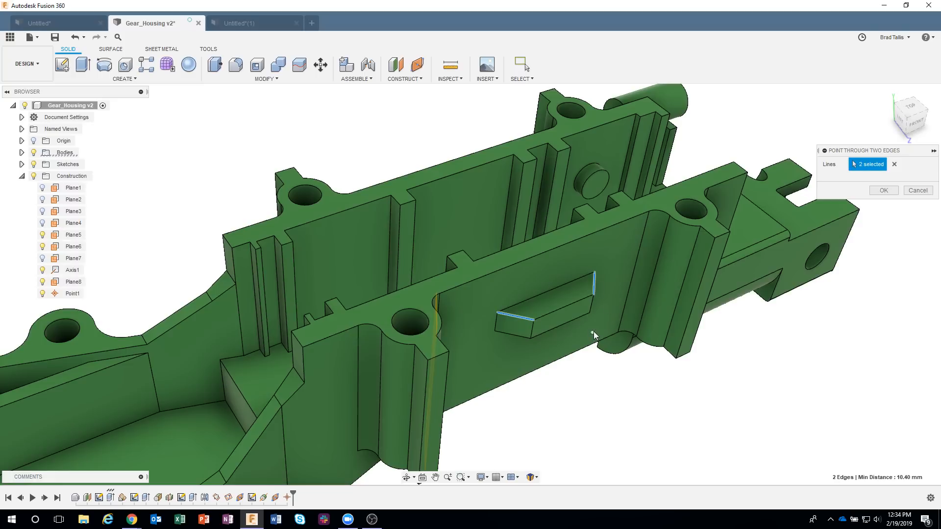
click(884, 190)
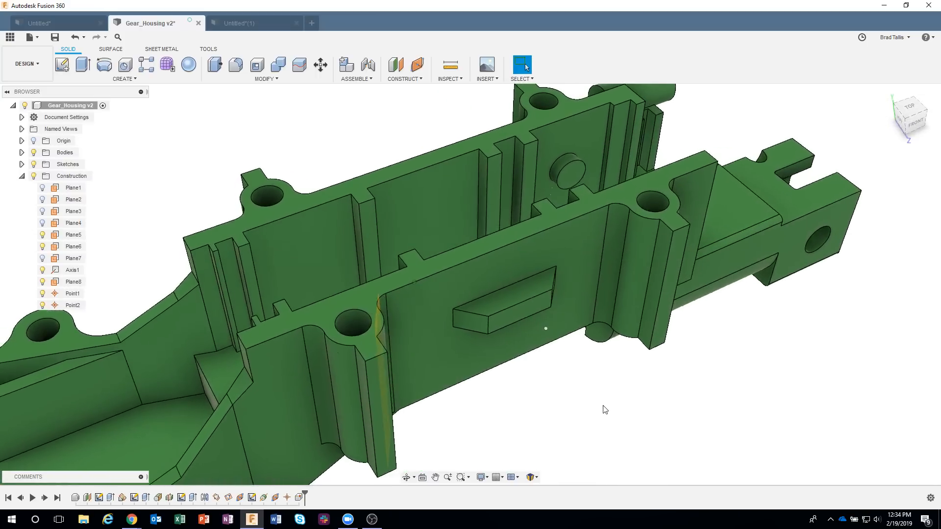
click(404, 80)
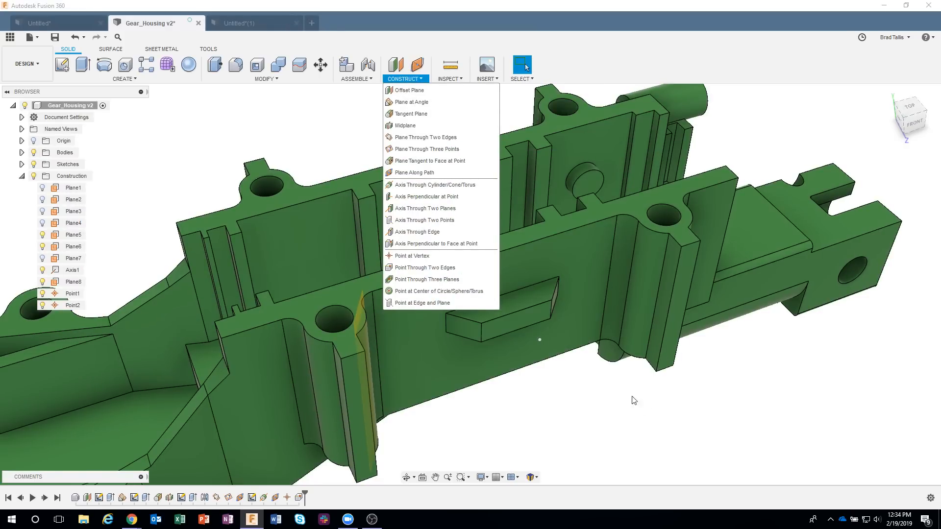
click(669, 426)
scroll(622, 429, down, 2)
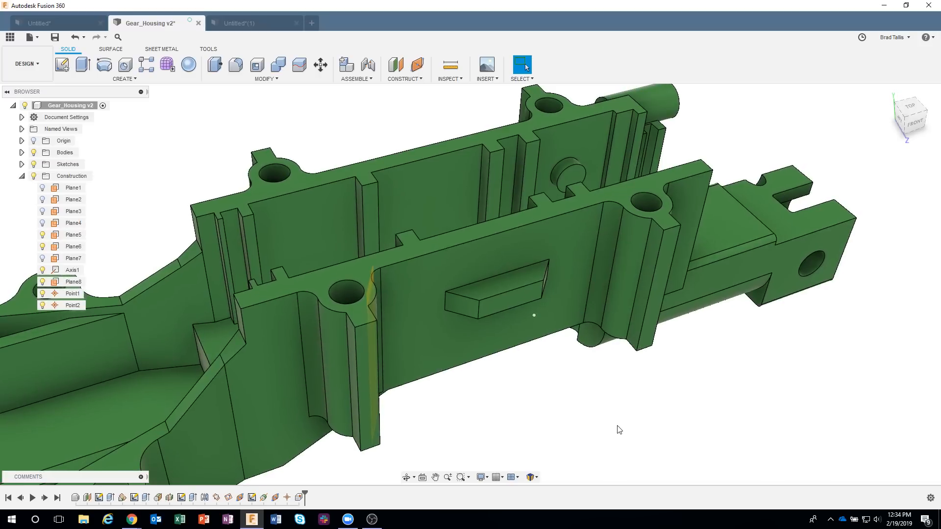
Create a Point Through Three Planes from the gear chamber's two slanted flat outer wall faces and the rectangular channel's floor
click(394, 80)
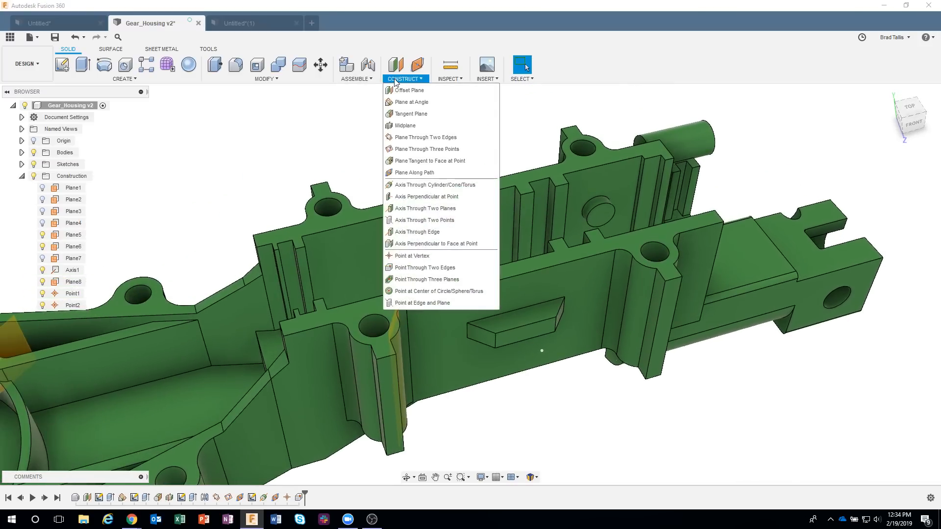
click(419, 280)
scroll(428, 220, down, 2)
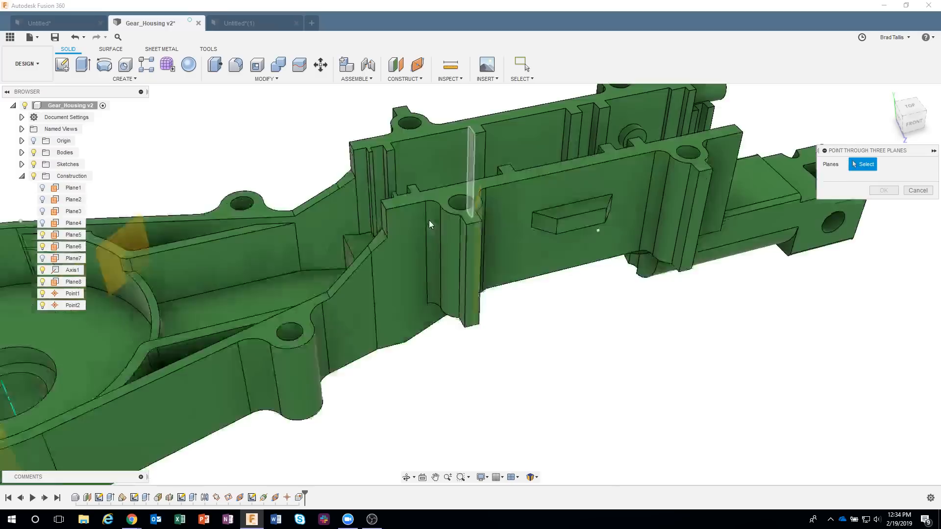
scroll(428, 220, down, 2)
shift+middle_drag(368, 211, 301, 262)
click(324, 329)
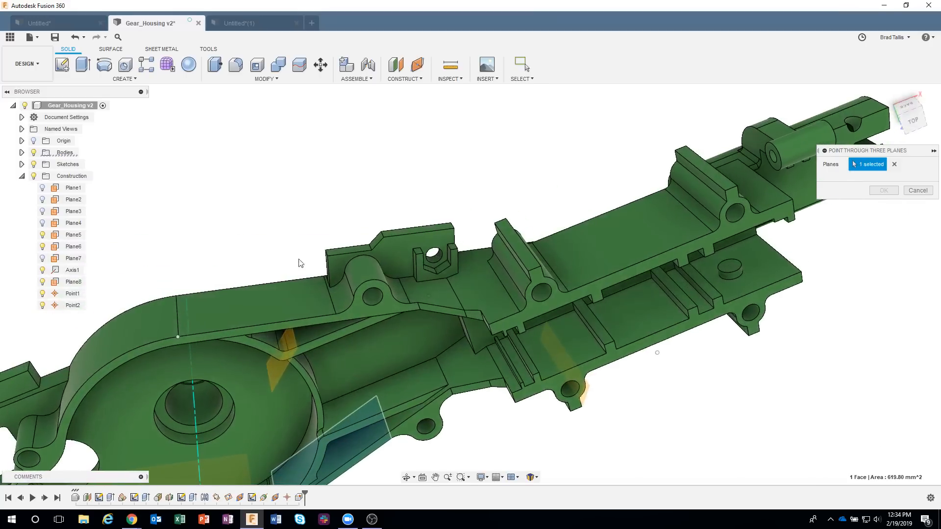
click(296, 301)
shift+middle_drag(295, 301, 377, 392)
click(478, 272)
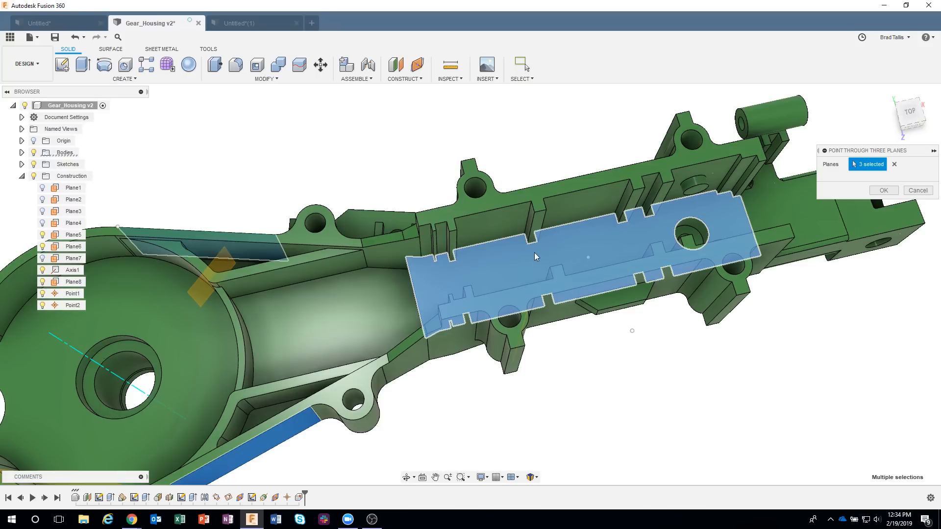
shift+middle_drag(551, 353, 604, 364)
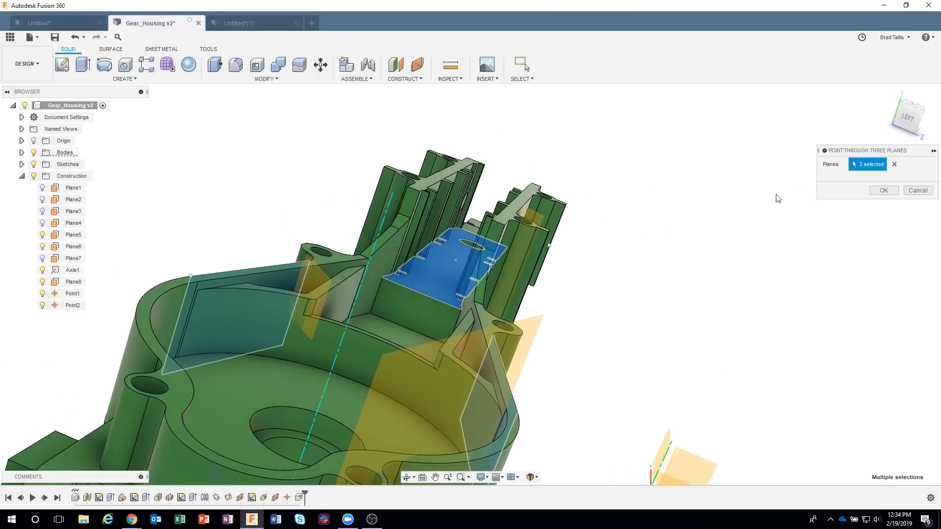
click(877, 190)
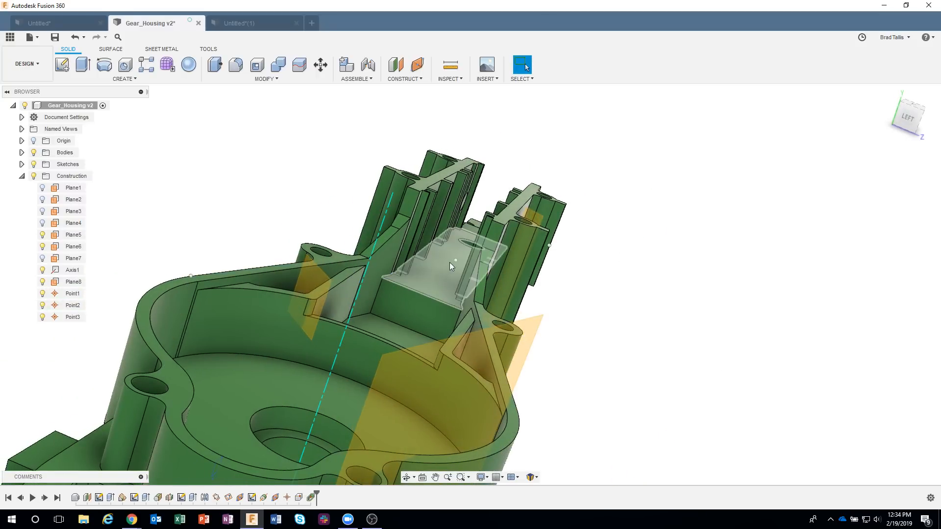
shift+middle_drag(458, 259, 254, 350)
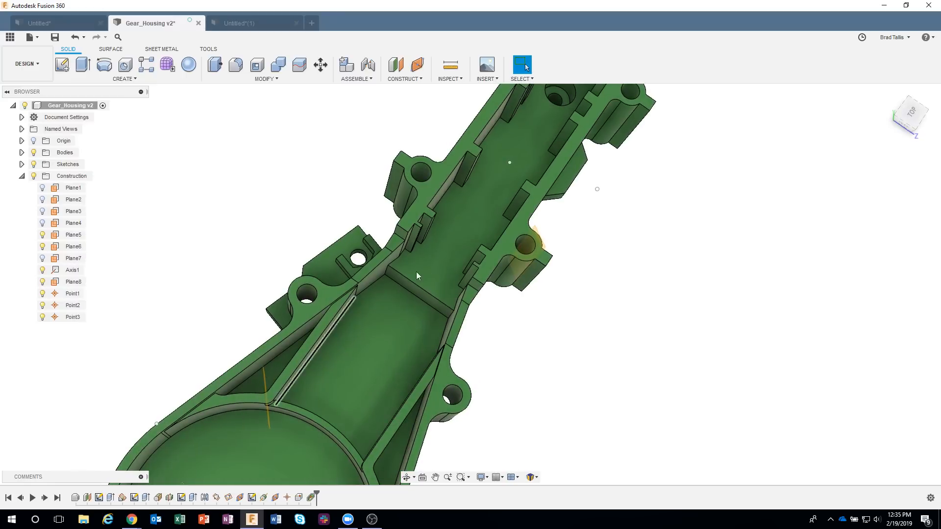
shift+middle_drag(526, 155, 420, 178)
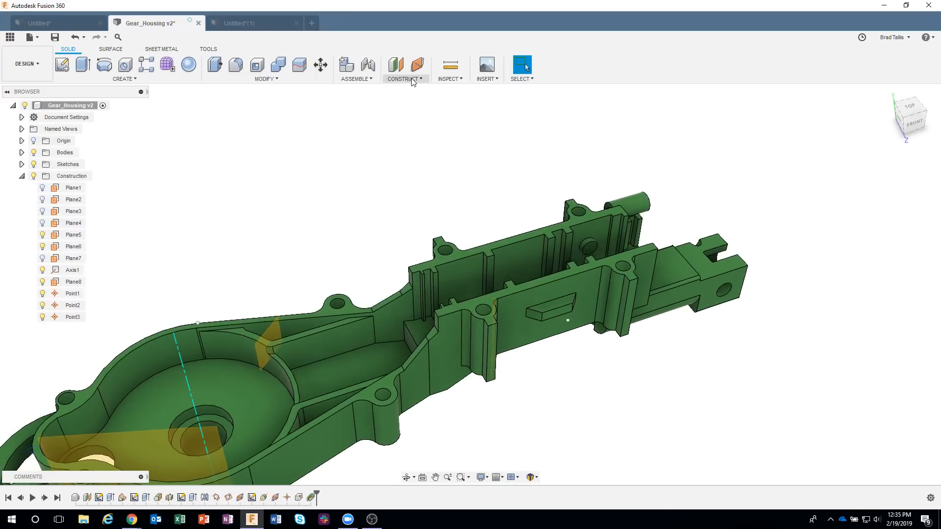
Preview Point at Center of Circle on other boss holes, the central bore and an arc edge, and create it on the near wall's boss hole
click(415, 80)
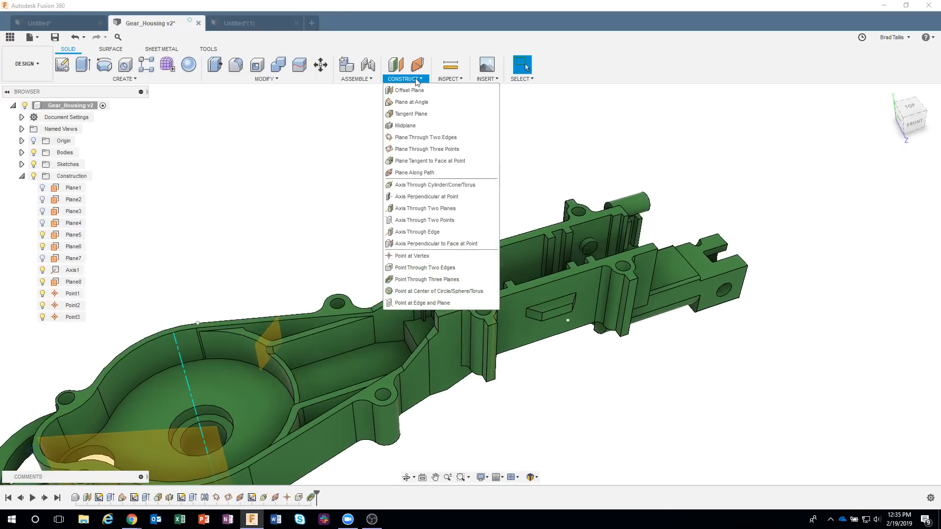
click(419, 293)
scroll(422, 283, up, 4)
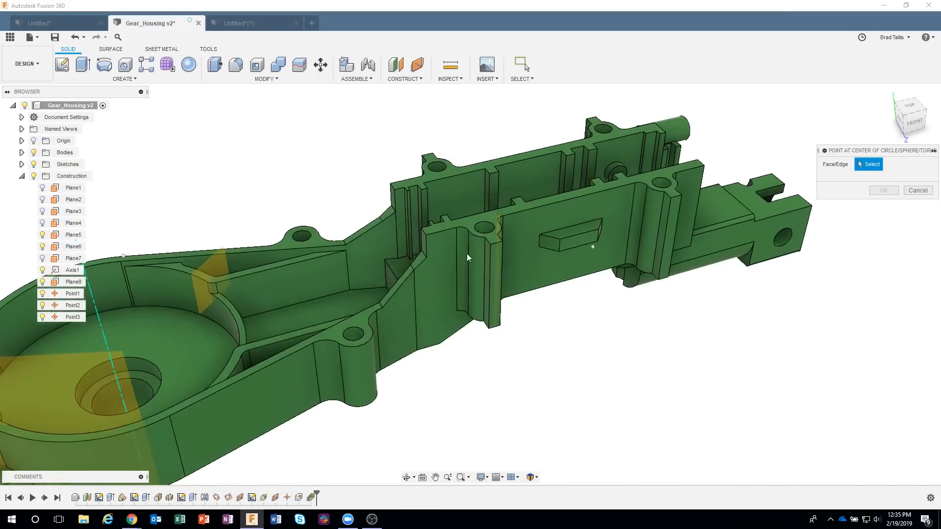
click(478, 232)
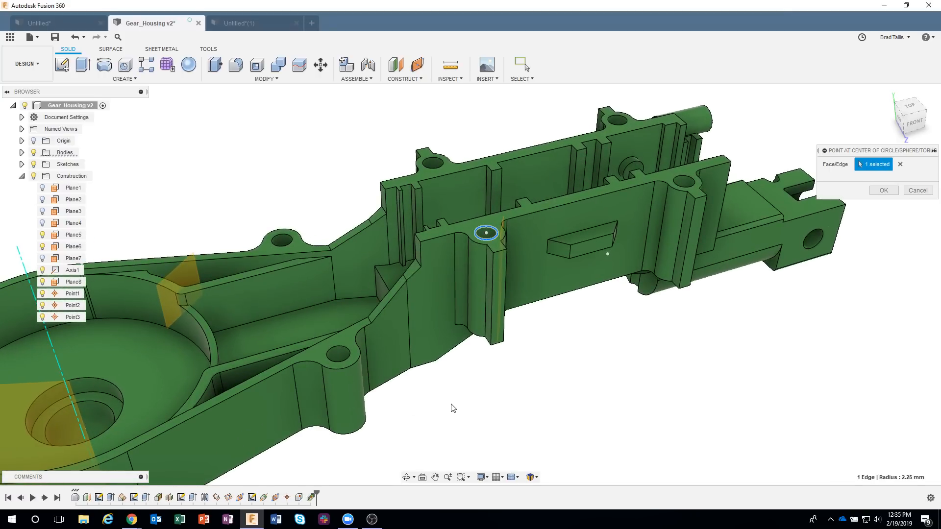
click(346, 349)
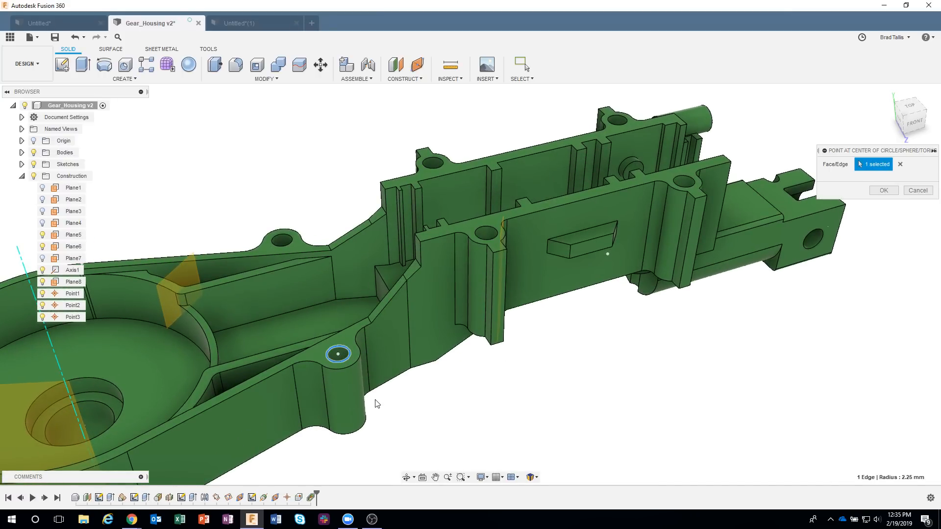
click(295, 234)
shift+middle_drag(386, 213, 184, 312)
click(167, 341)
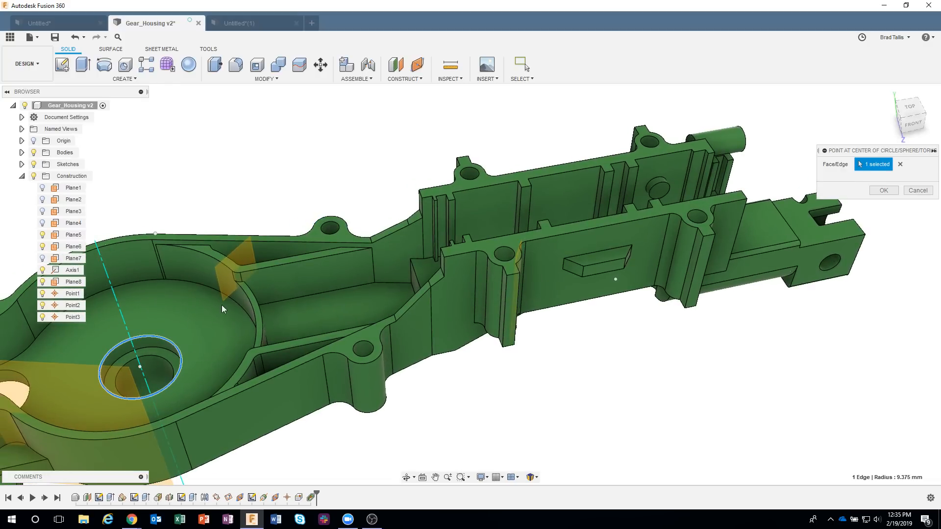
click(196, 252)
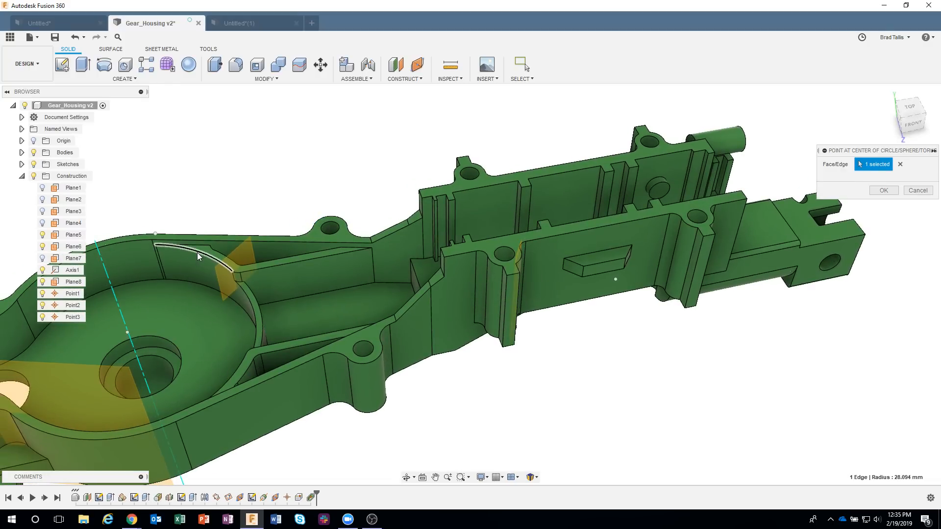
shift+middle_drag(196, 269, 205, 311)
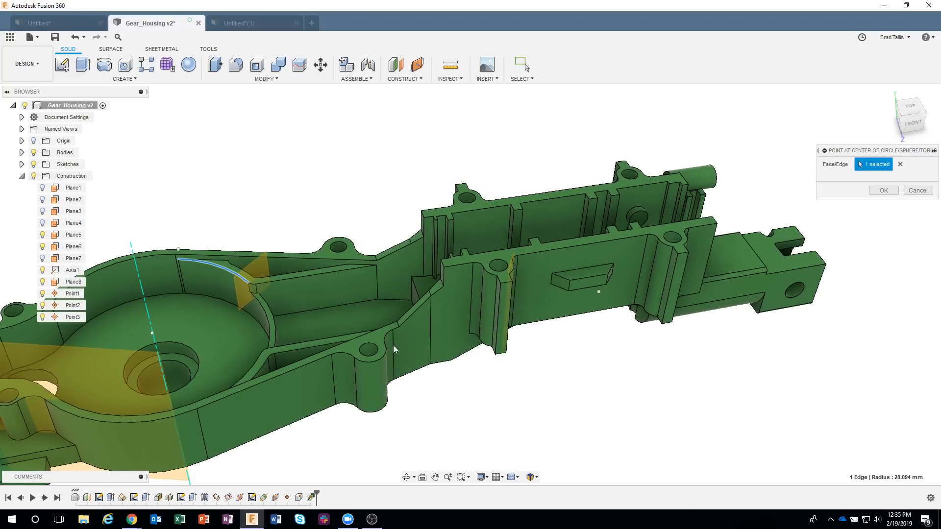
click(877, 190)
Try a Point at Edge and Plane using the housing's slanted bottom edge and the trapezoidal tab's lower face, and clear the selection
click(401, 81)
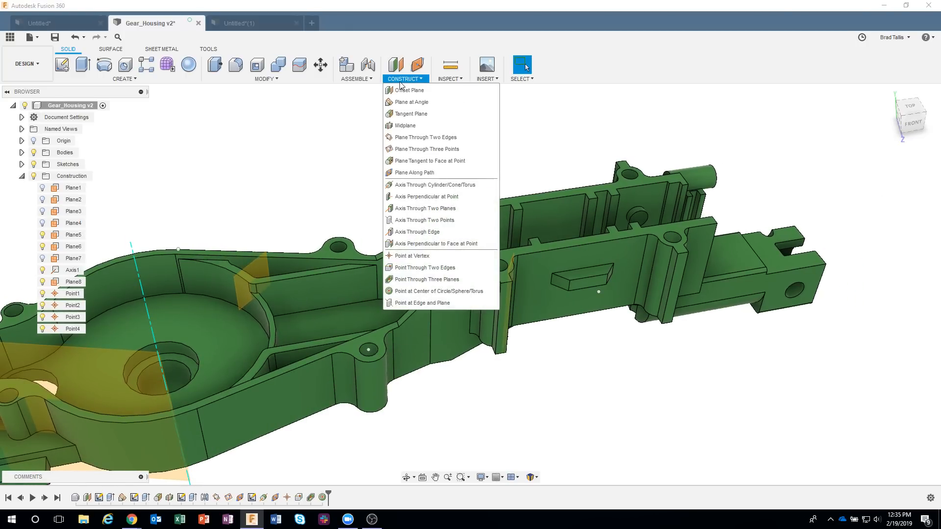
click(410, 303)
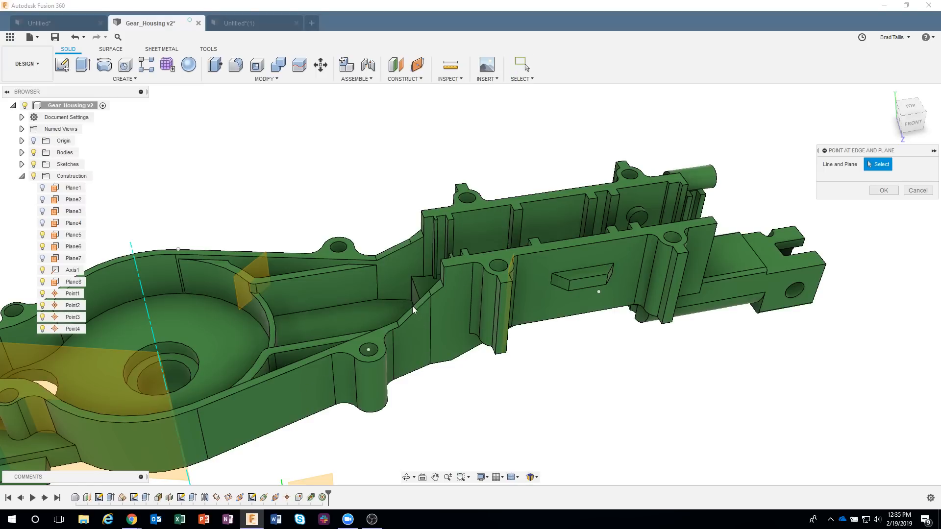
shift+middle_drag(547, 393, 442, 309)
click(442, 302)
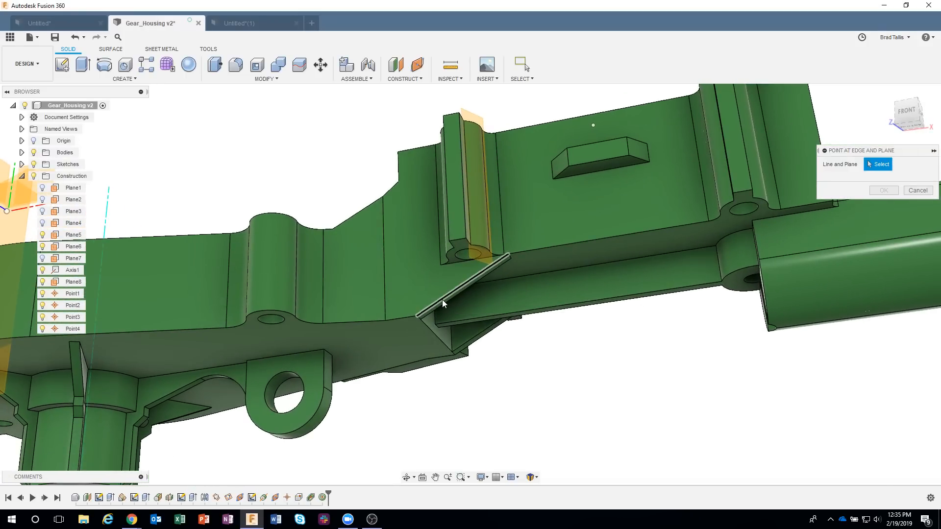
shift+middle_drag(468, 460, 637, 176)
click(575, 182)
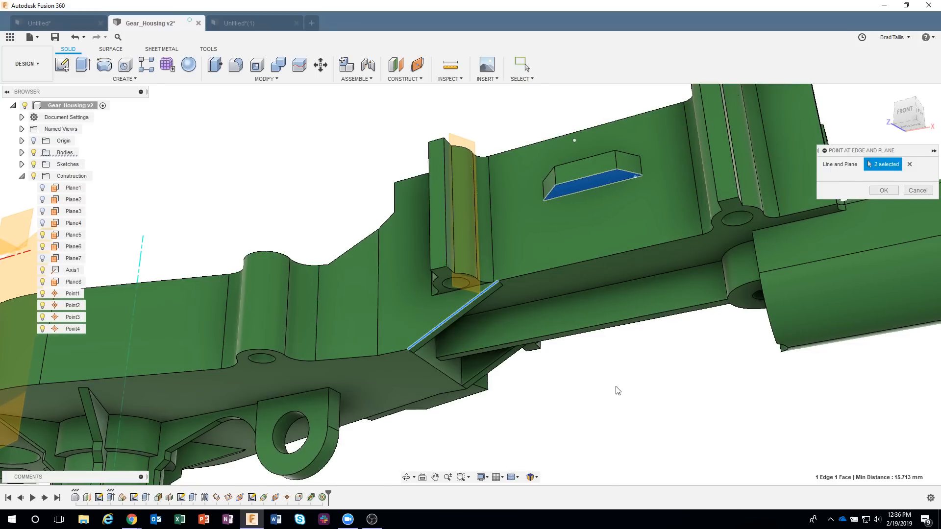
click(909, 164)
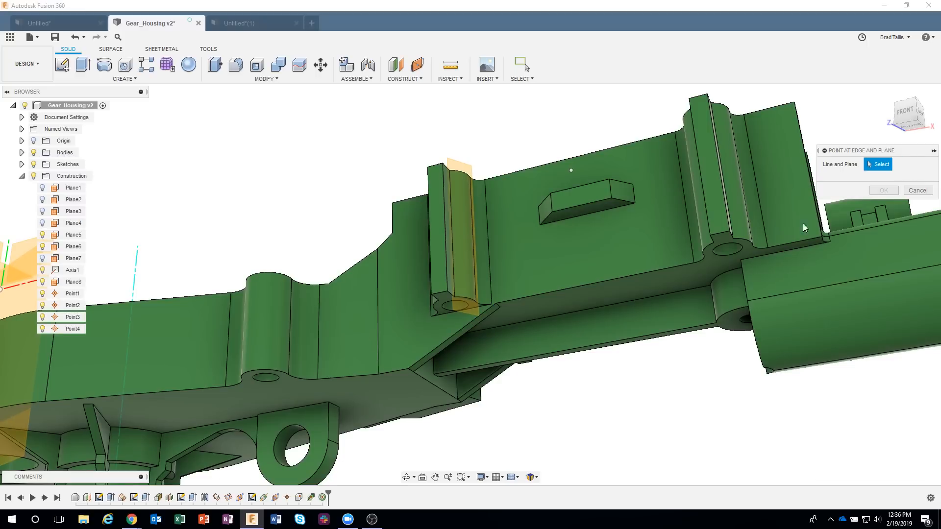
Try a Point at Edge and Plane using the slanted bottom edge and the long side wall's upper rim face, and cancel it
click(437, 343)
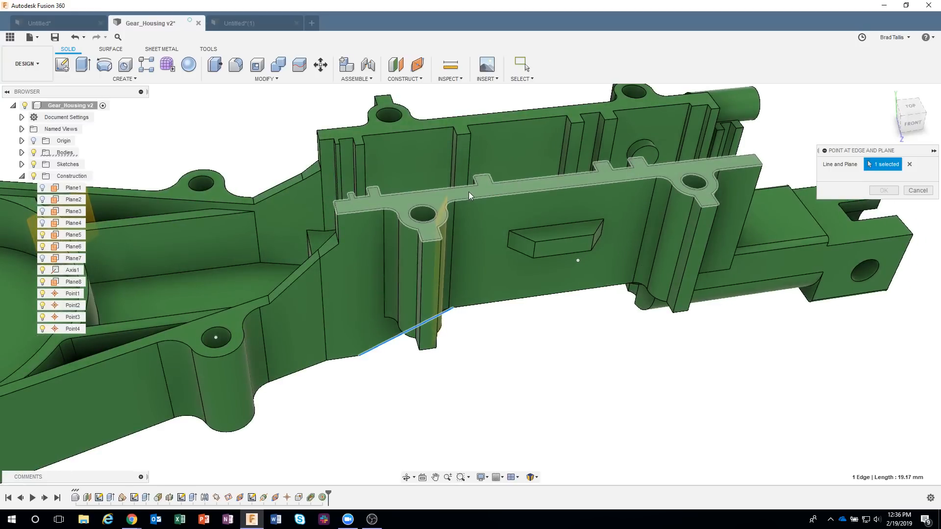
click(472, 191)
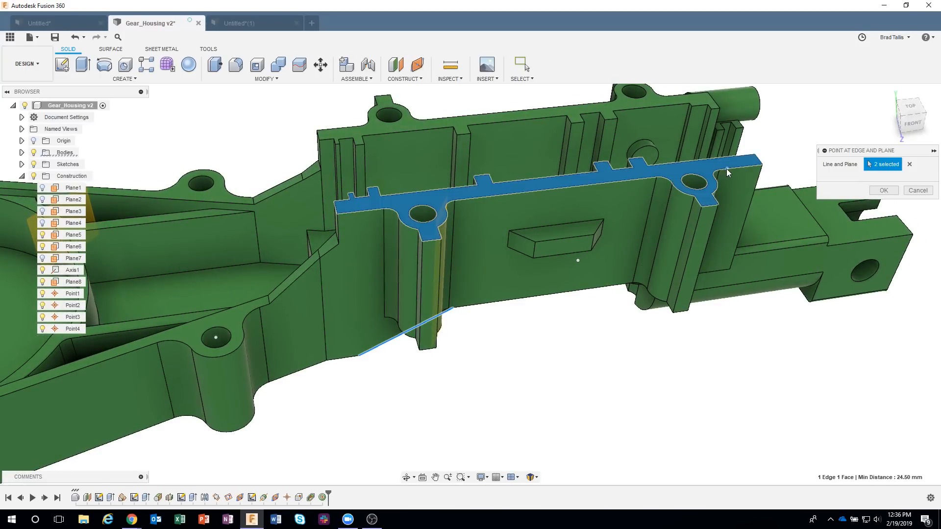
shift+middle_drag(542, 283, 436, 324)
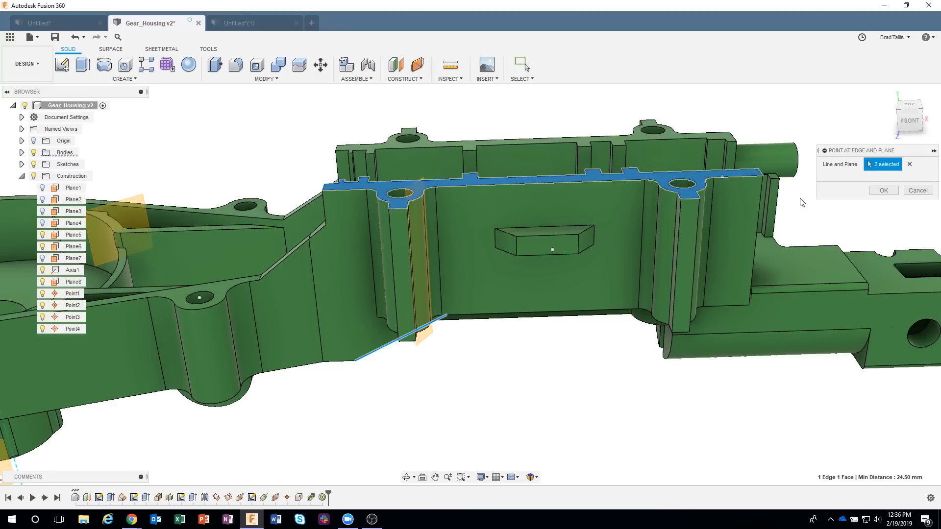
click(913, 192)
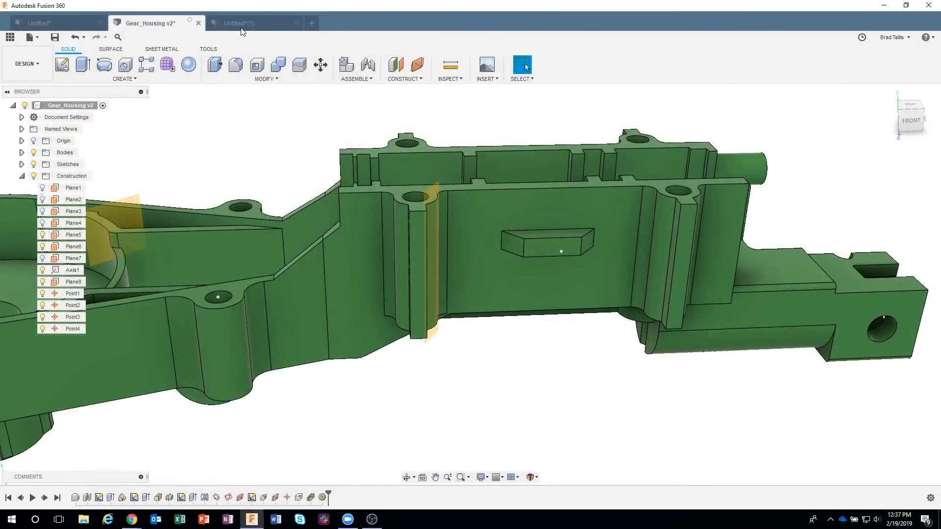
Switch to the Untitled(1) cylinder design and undo the side boss, its sketch and both construction planes, leaving only the plain cylinder
click(241, 27)
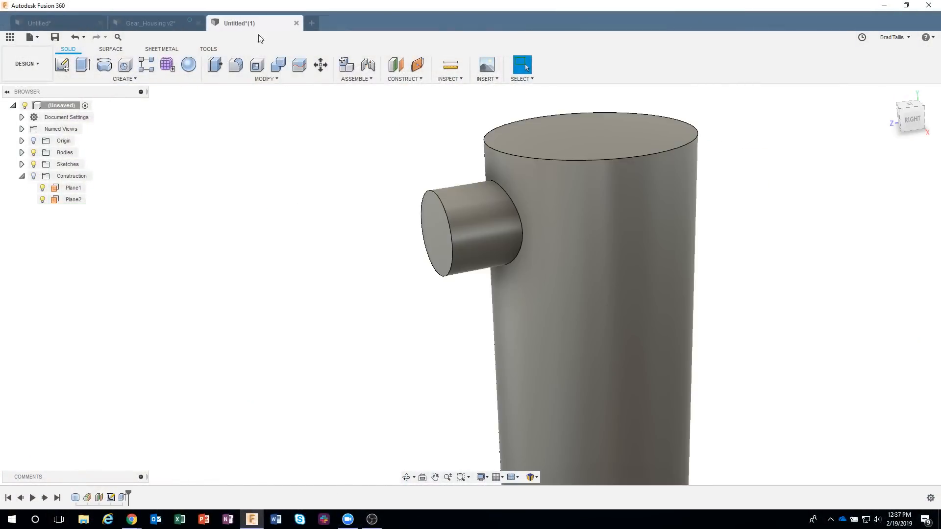
scroll(300, 157, down, 5)
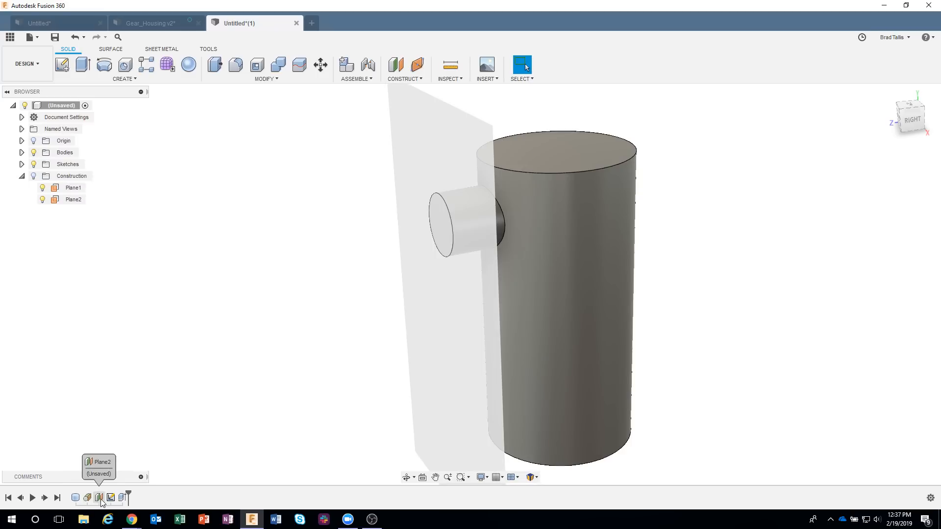
click(75, 38)
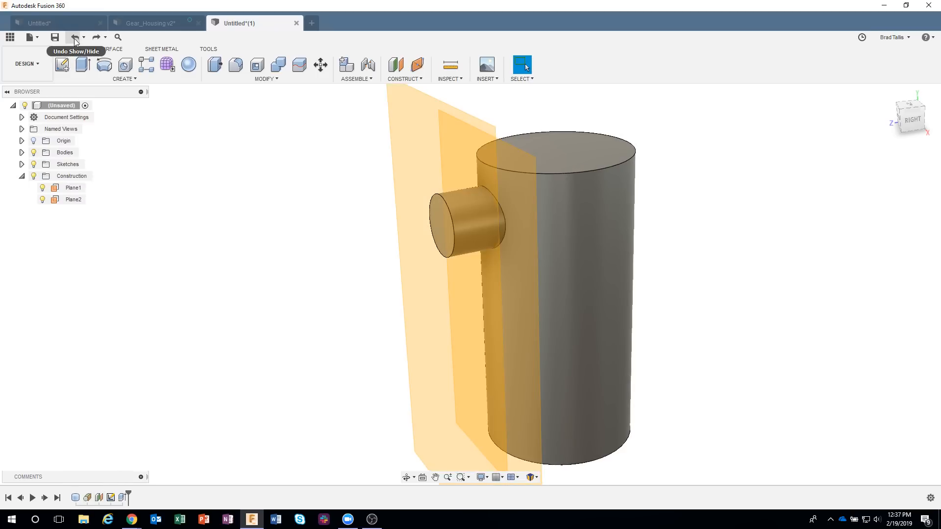
click(75, 38)
click(75, 39)
click(75, 38)
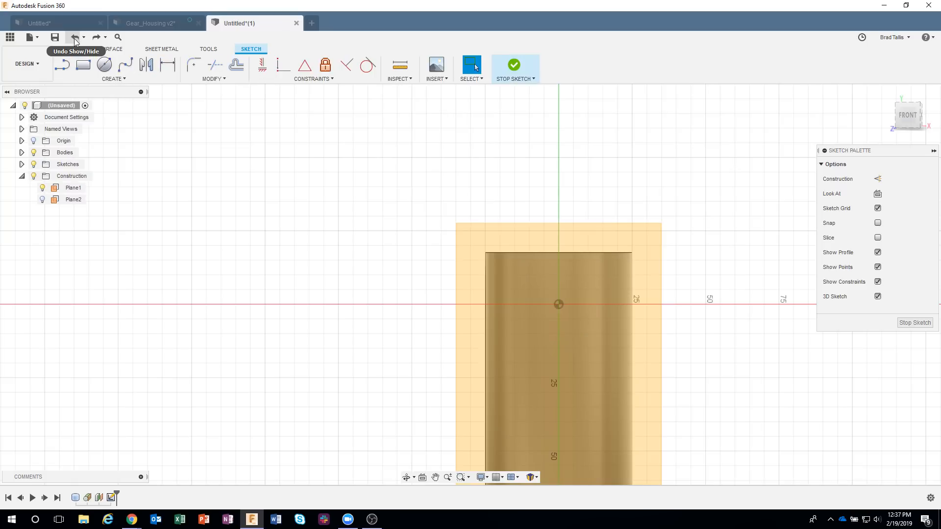
click(74, 38)
click(74, 38)
click(74, 38)
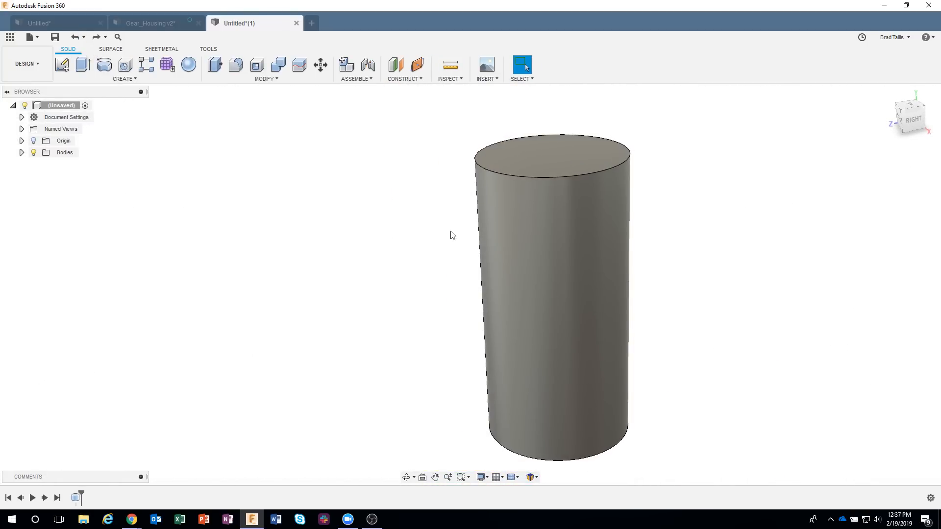
Start a Tangent Plane on the cylinder's curved side face
click(404, 80)
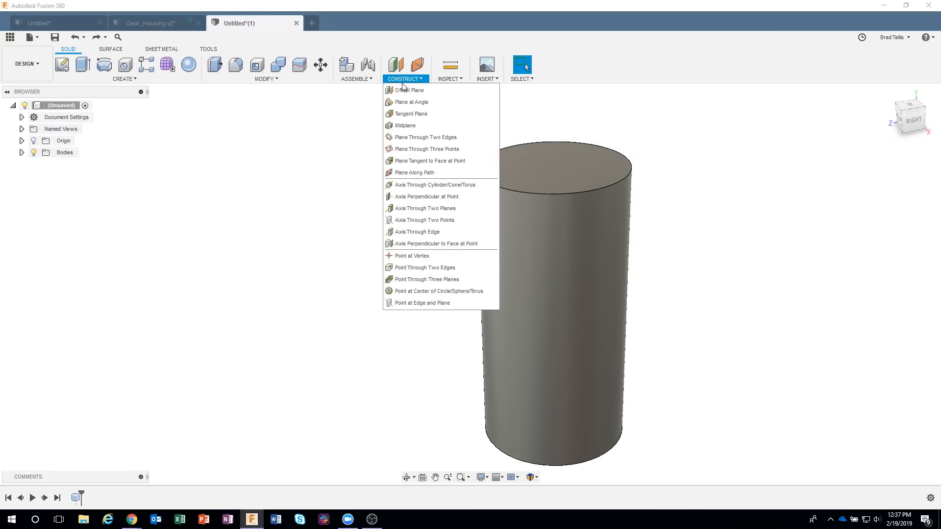
click(411, 114)
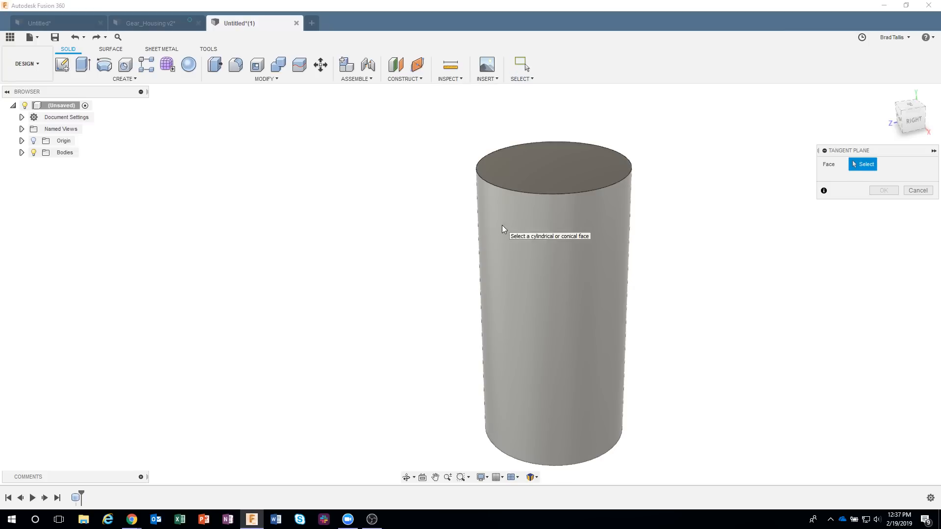
click(502, 227)
shift+middle_drag(704, 374, 685, 317)
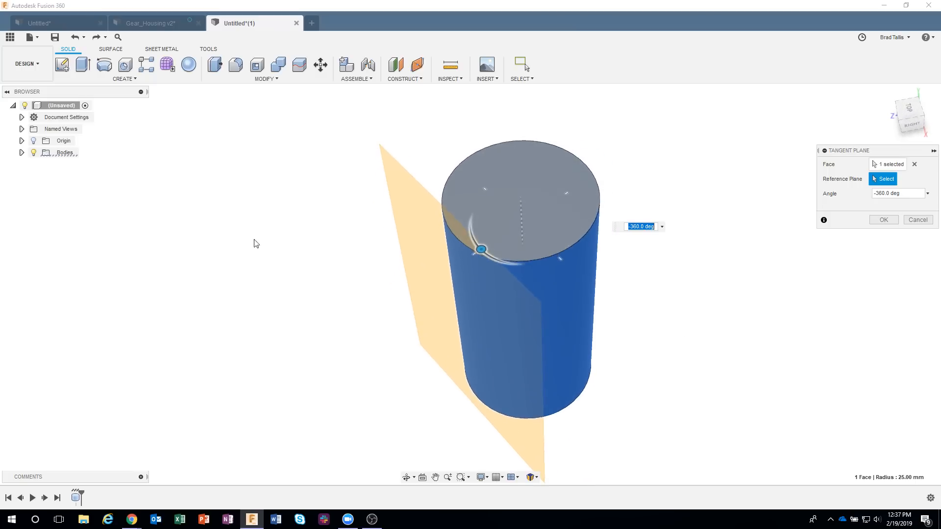
Show the origin and set one of its vertical planes as the reference plane for the tangent plane
click(34, 141)
shift+middle_drag(502, 400, 780, 439)
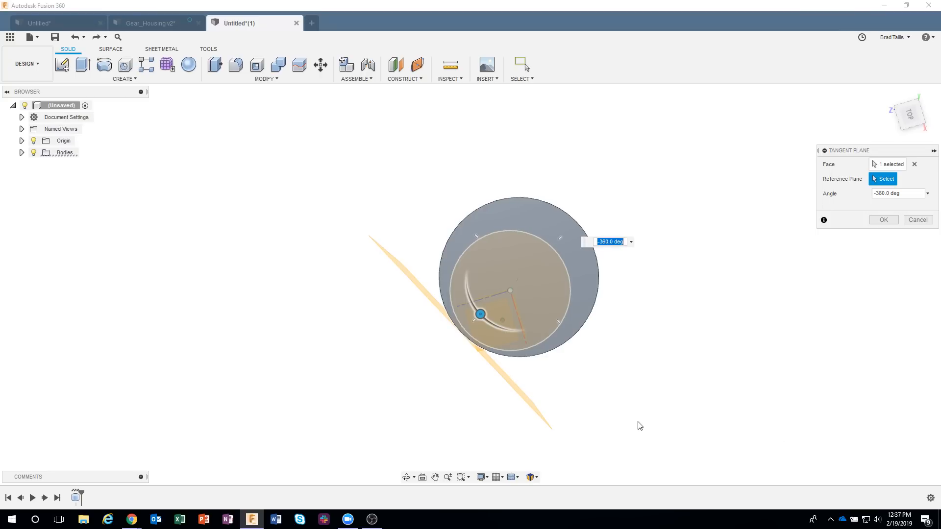
shift+middle_drag(639, 426, 518, 304)
shift+middle_drag(663, 458, 879, 186)
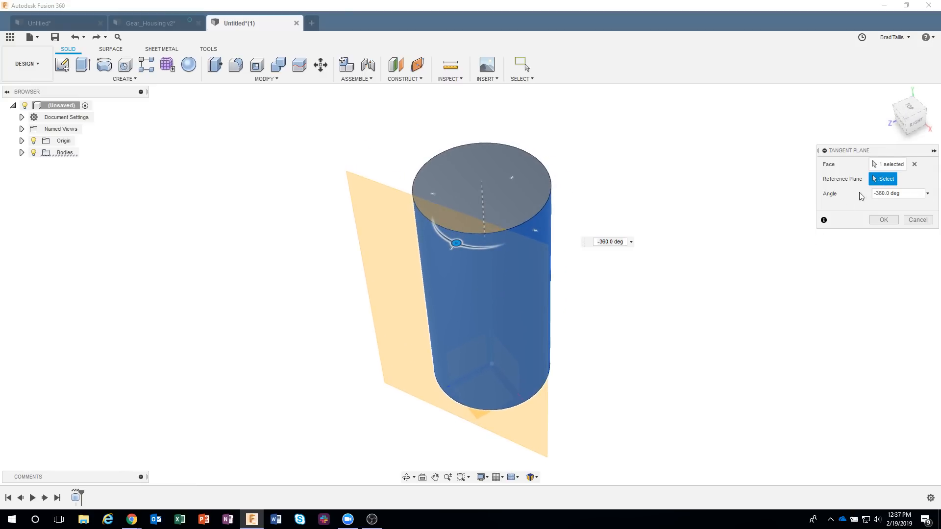
click(505, 365)
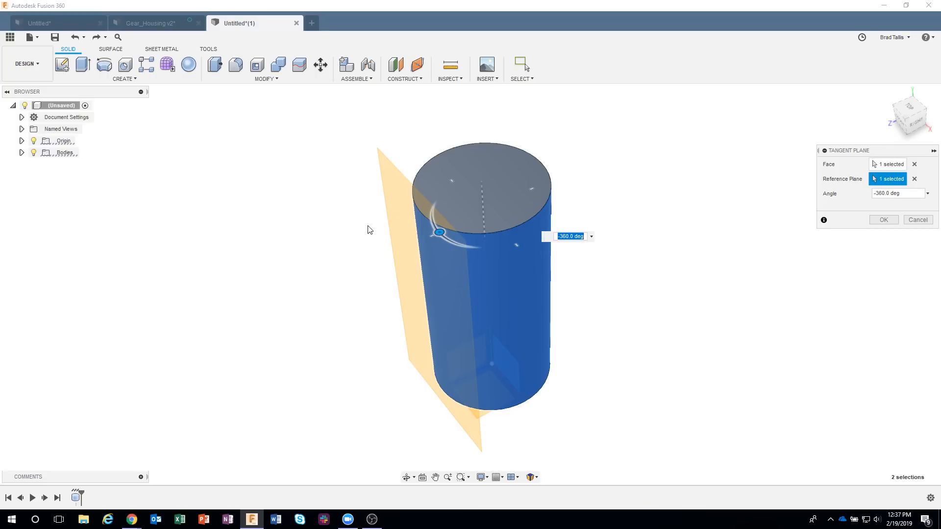
Create the tangent plane at a 45-degree angle to its reference plane and hide the origin
shift+middle_drag(369, 229, 415, 250)
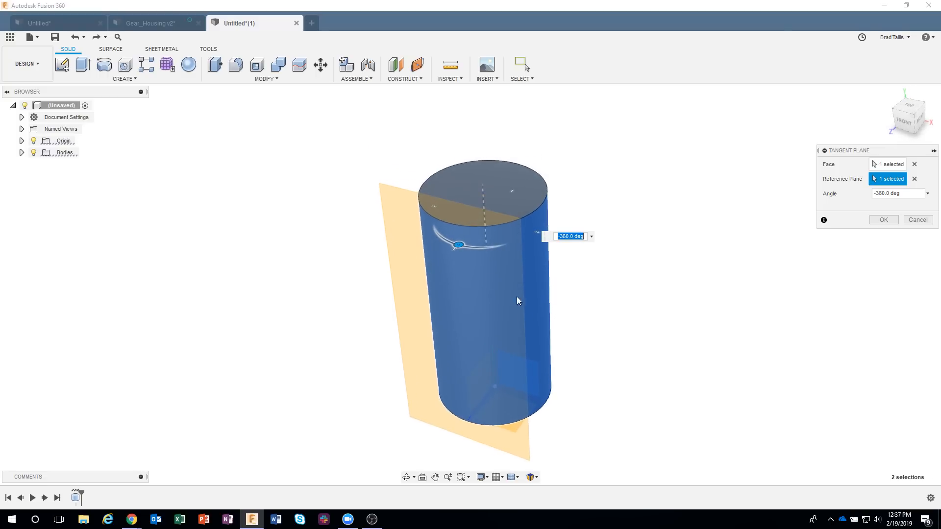
shift+middle_drag(518, 300, 524, 358)
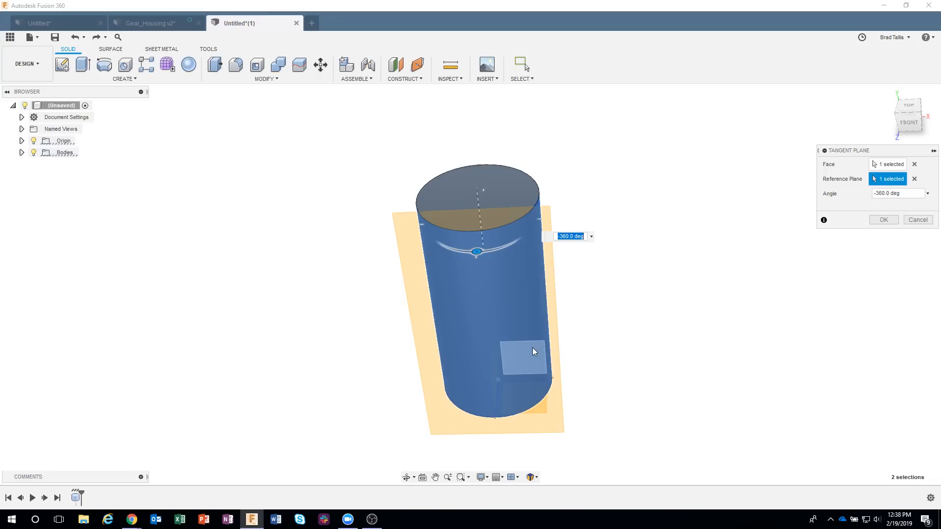
shift+middle_drag(600, 351, 635, 305)
shift+middle_drag(573, 260, 568, 240)
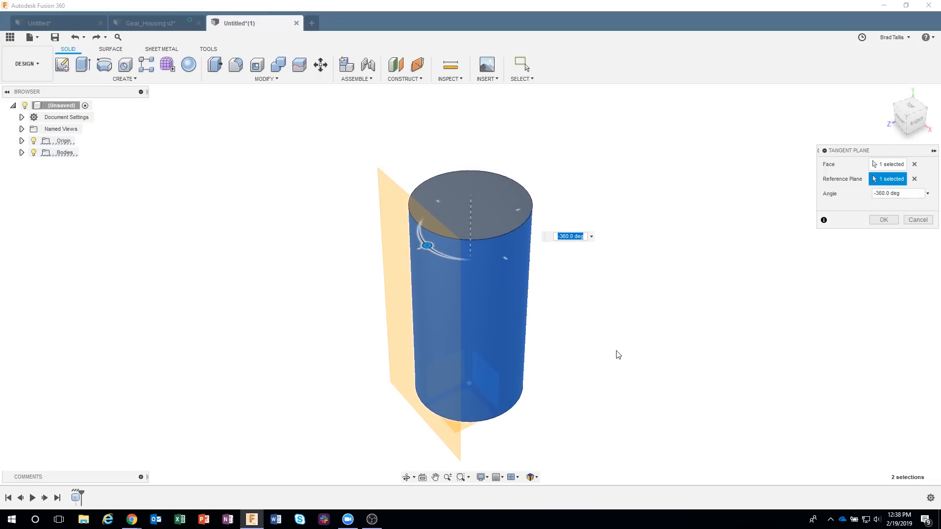
drag(426, 247, 455, 260)
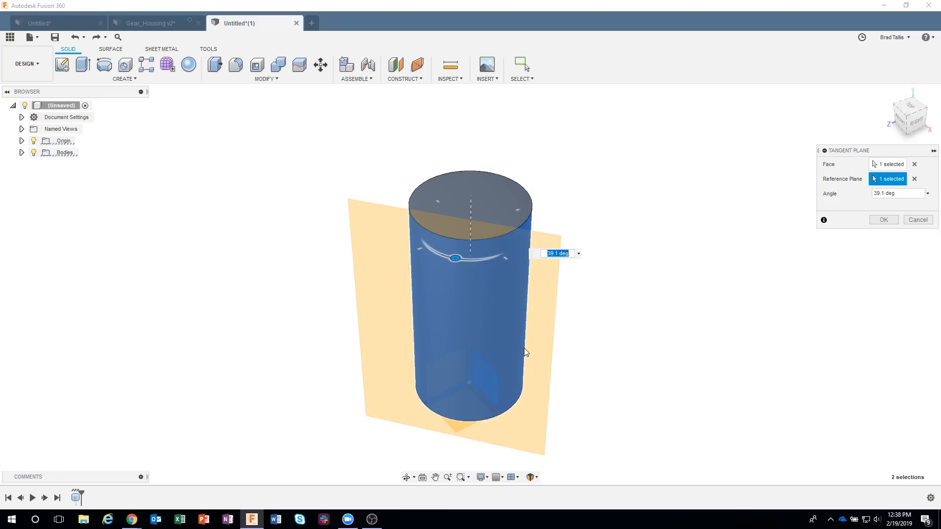
key(Return)
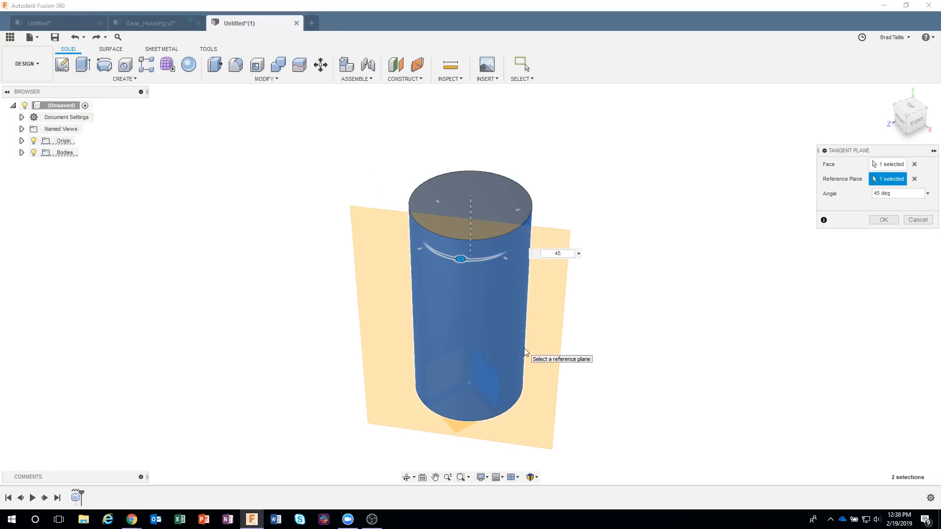
shift+middle_drag(555, 351, 181, 185)
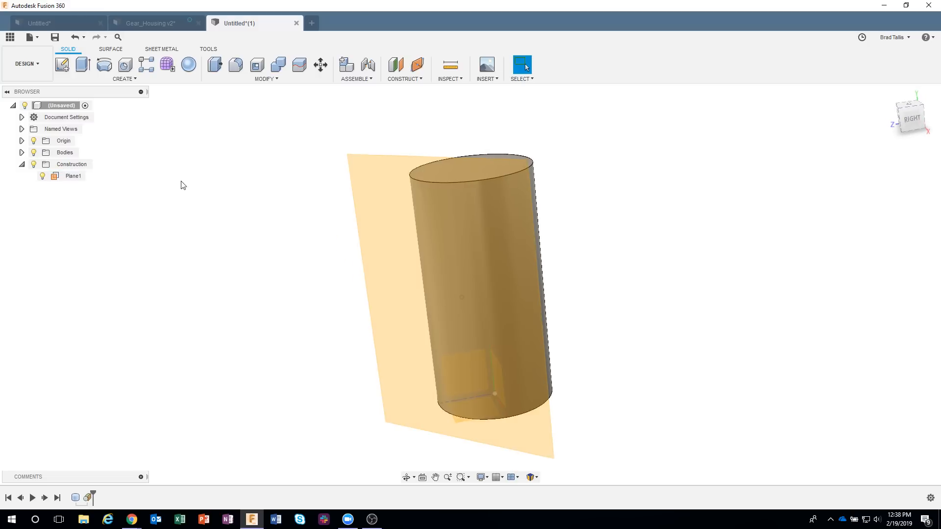
click(34, 141)
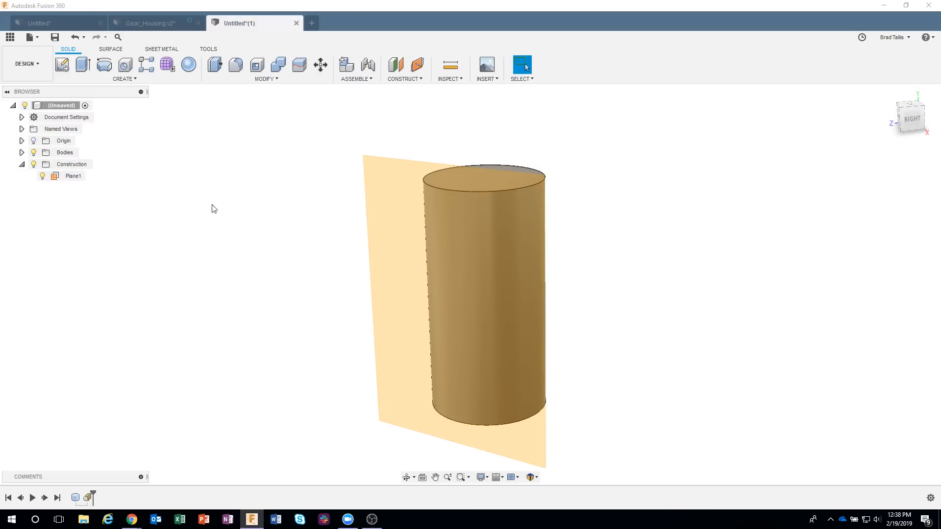
Create an offset plane 15 mm outward from the tangent plane
shift+middle_drag(282, 209, 287, 174)
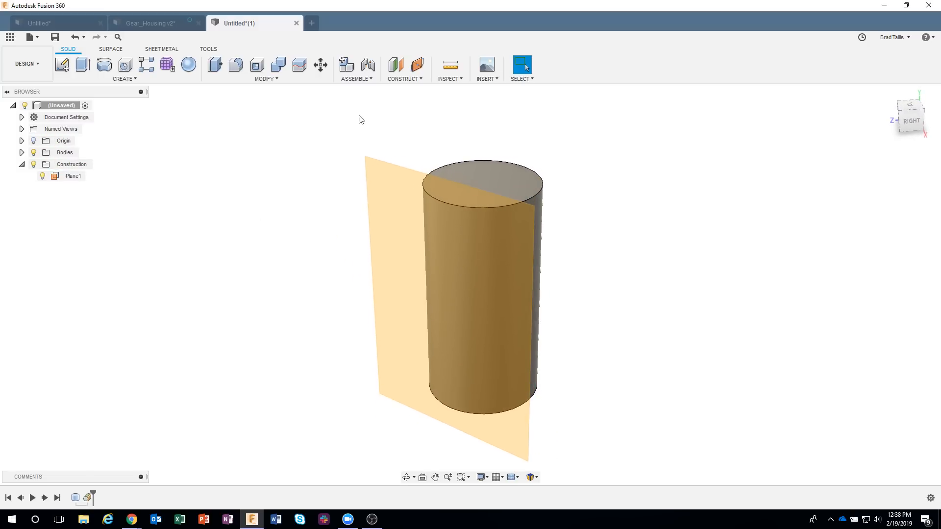
click(401, 79)
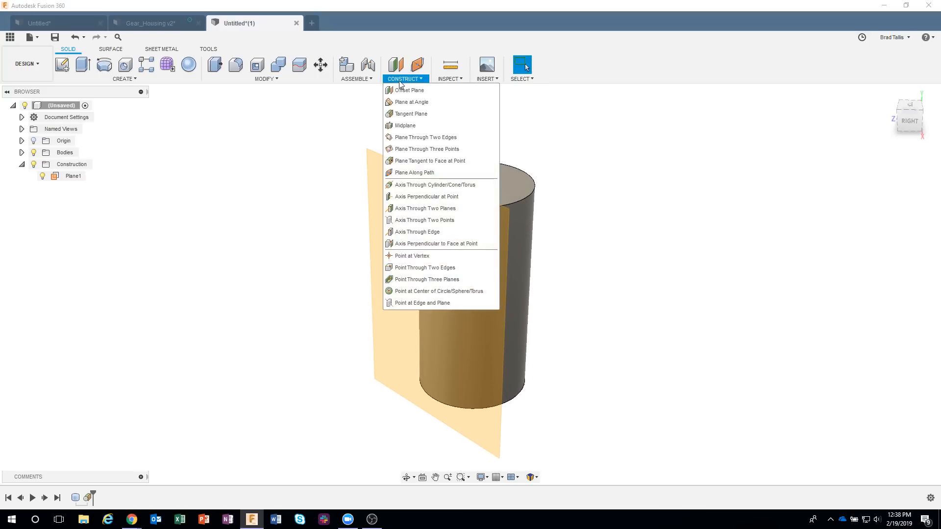
click(405, 90)
click(393, 192)
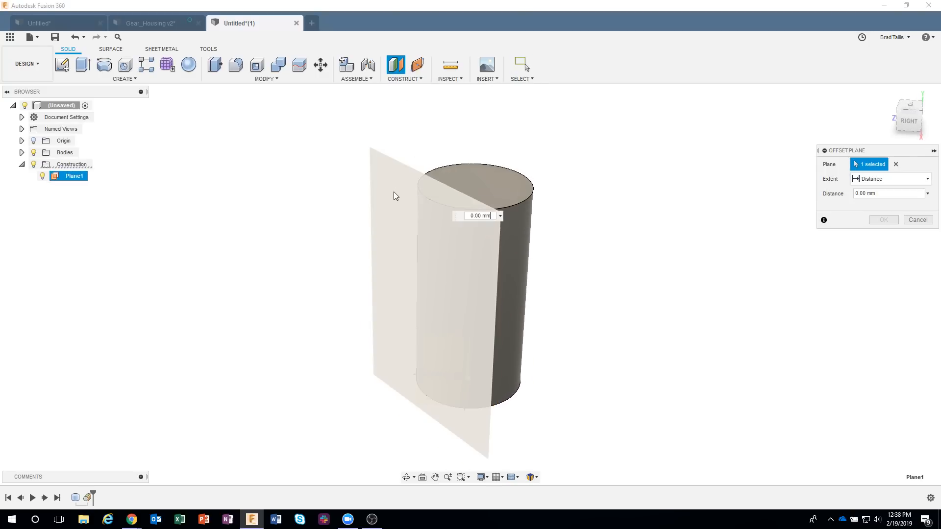
drag(390, 194, 367, 204)
text(15)
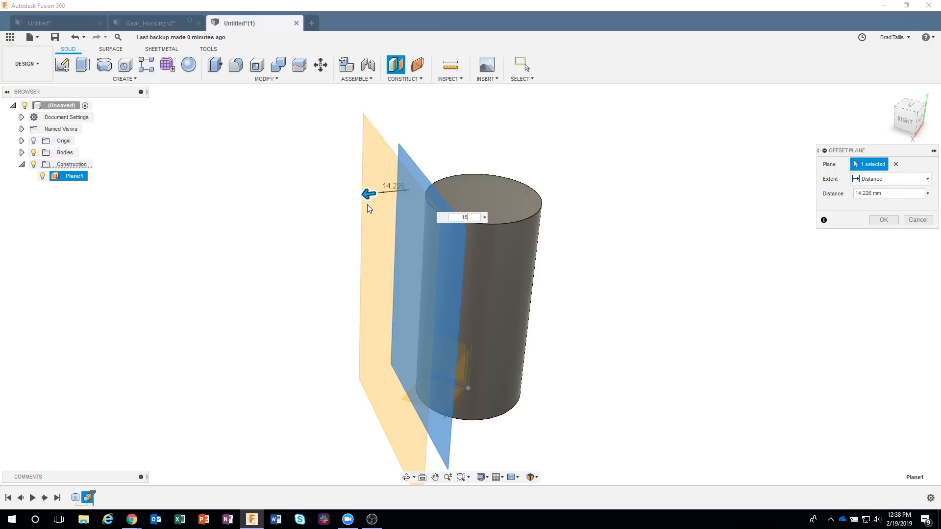
key(Return)
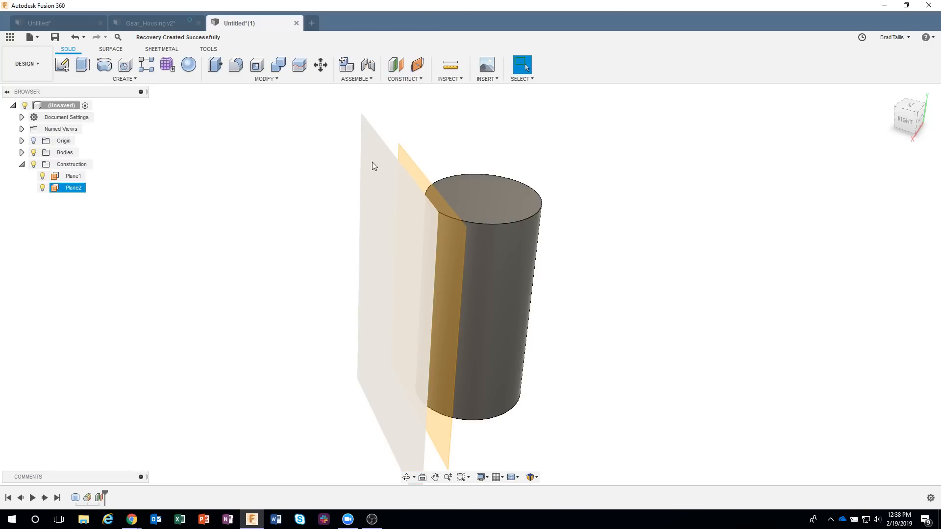
Sketch a 20 mm diameter circle on the offset plane, centred on the vertical axis in the cylinder's upper half, and finish the sketch
right_click(378, 174)
click(380, 226)
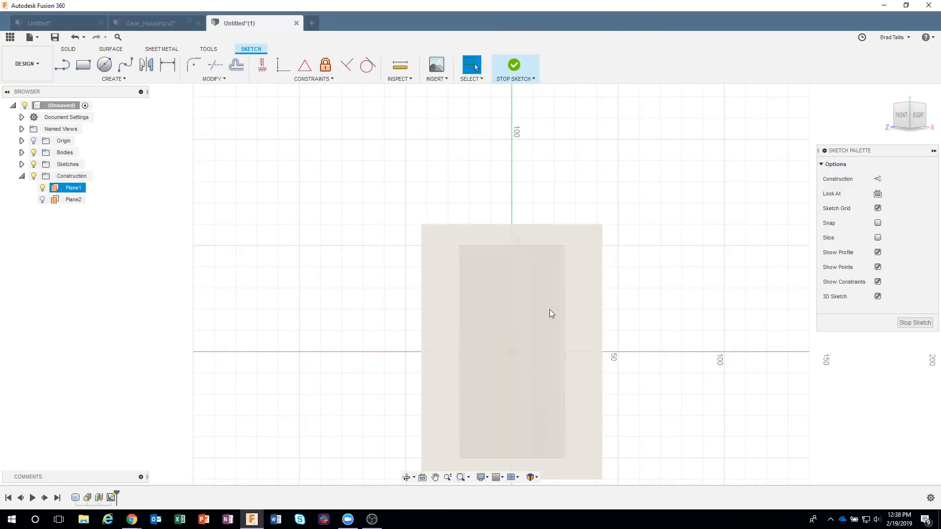
click(104, 65)
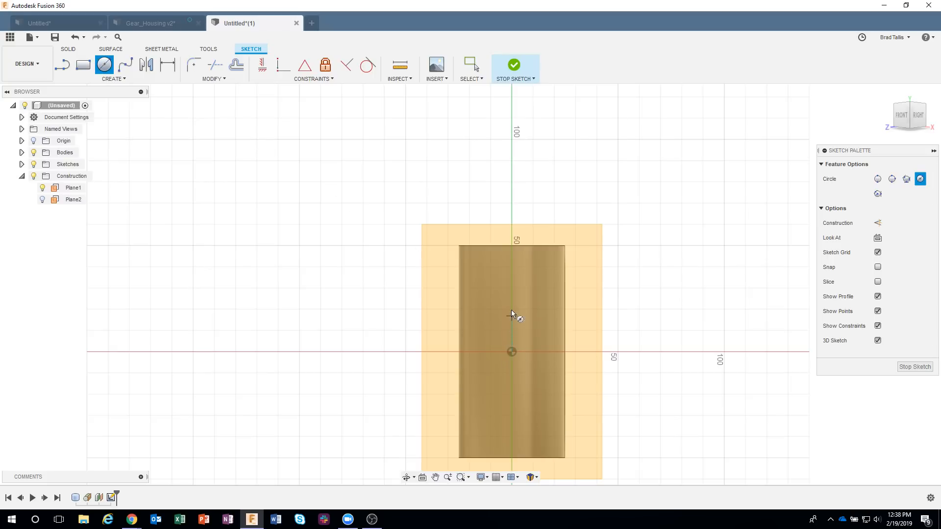
click(512, 290)
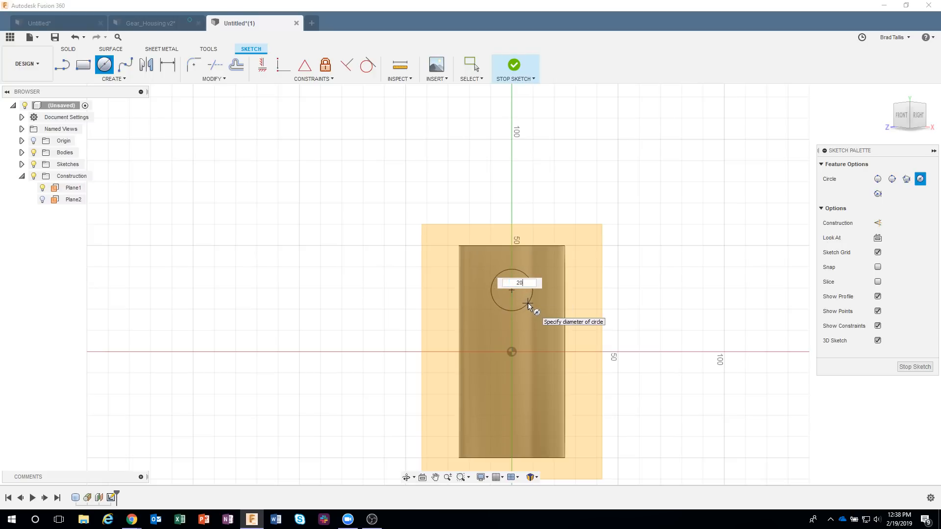
key(Return)
key(Escape)
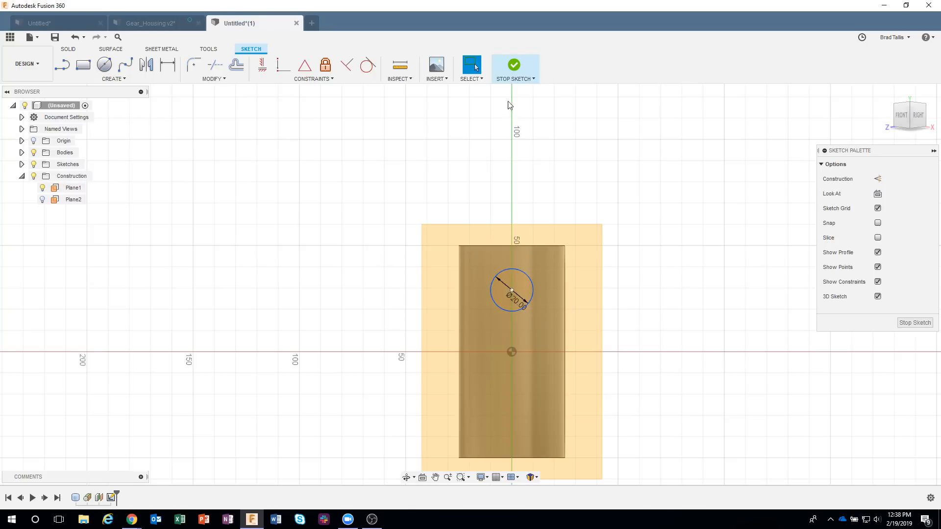
click(514, 69)
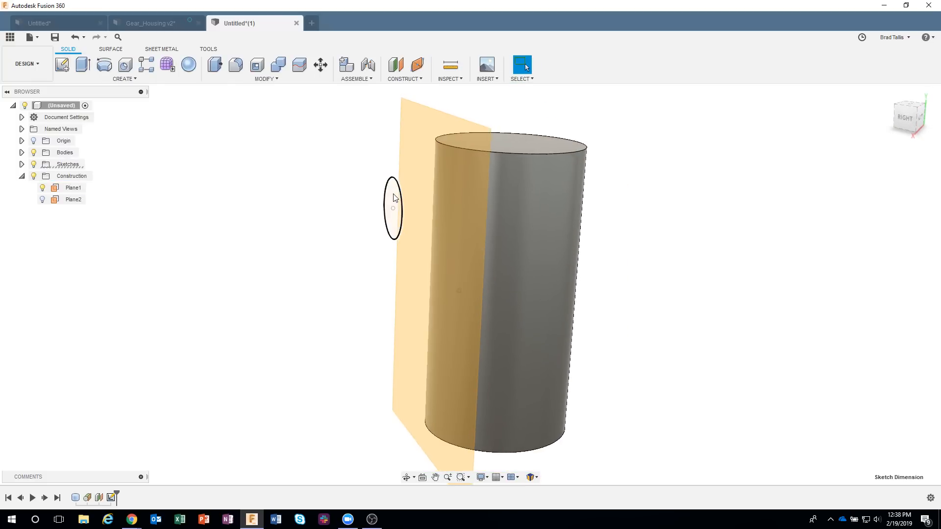
Start extruding the circle about 29 mm into the cylinder, with the operation set to Join
click(392, 196)
right_click(393, 197)
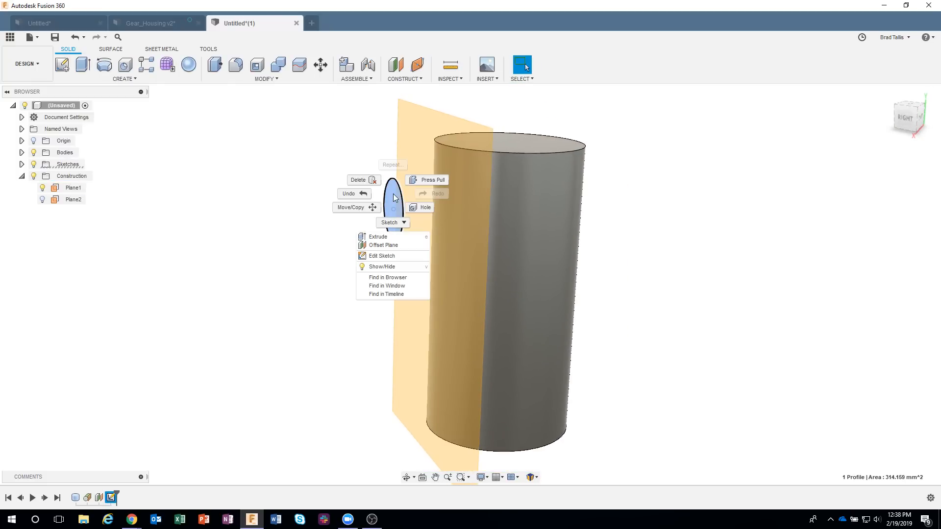
click(390, 237)
shift+middle_drag(705, 229, 786, 237)
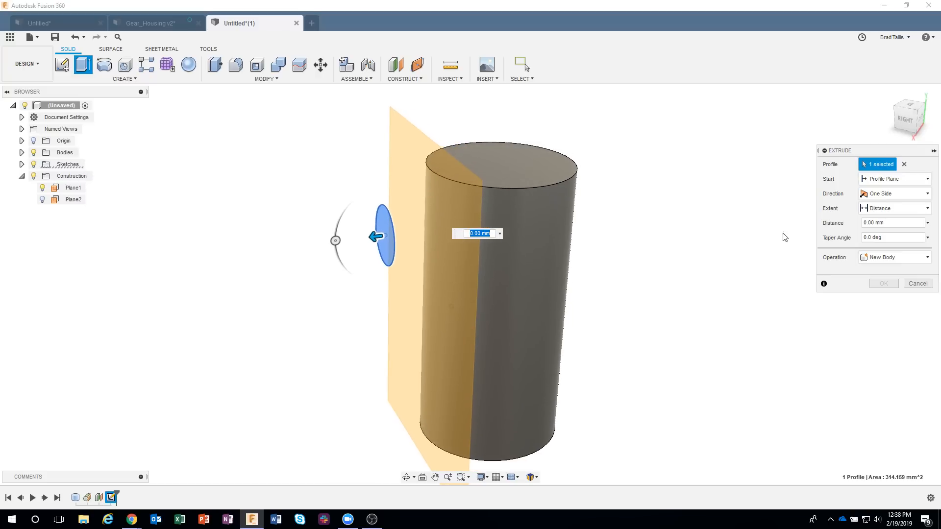
drag(377, 236, 461, 243)
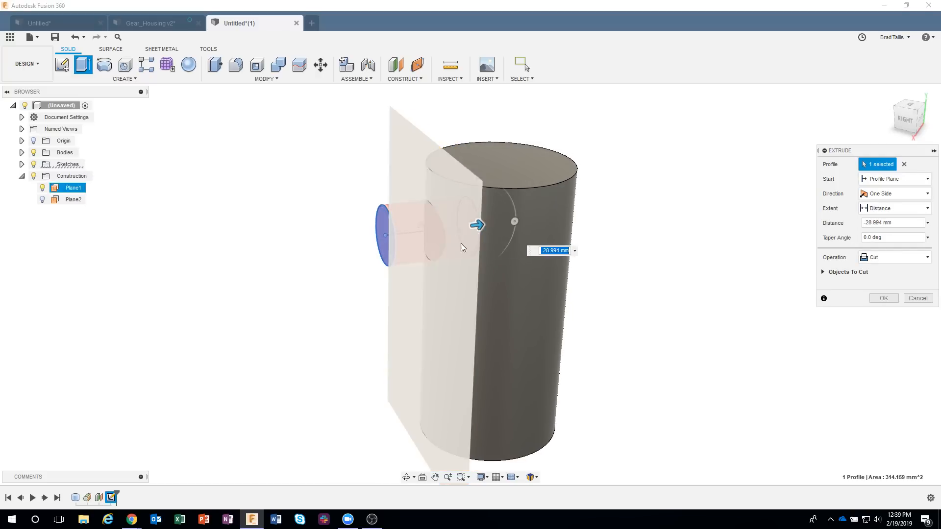
click(881, 256)
click(881, 272)
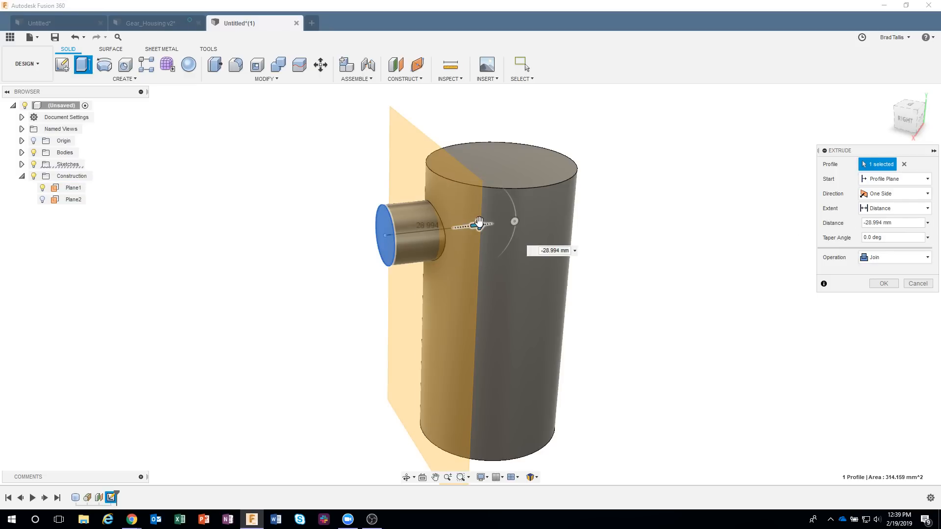
Change the extrusion's extent to To Object, ending at the cylinder's curved side face, and try a 5 mm offset
click(893, 208)
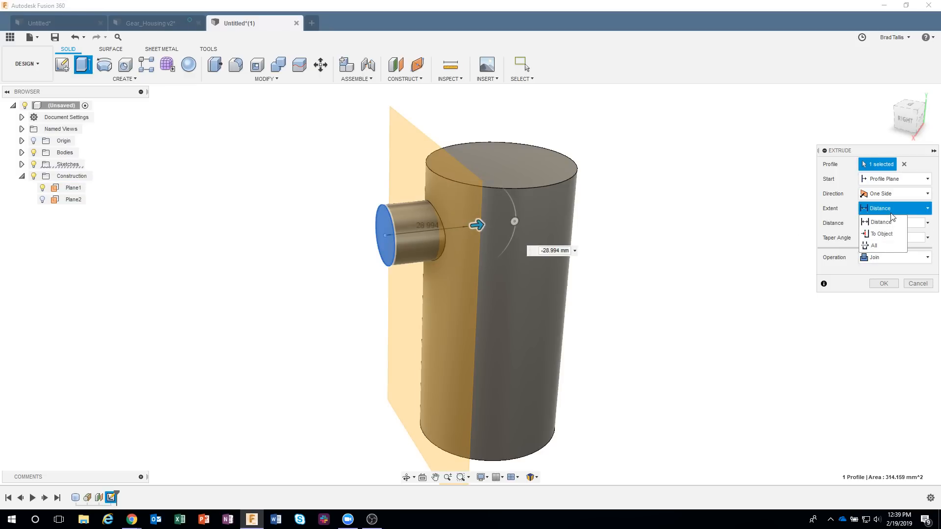
click(890, 235)
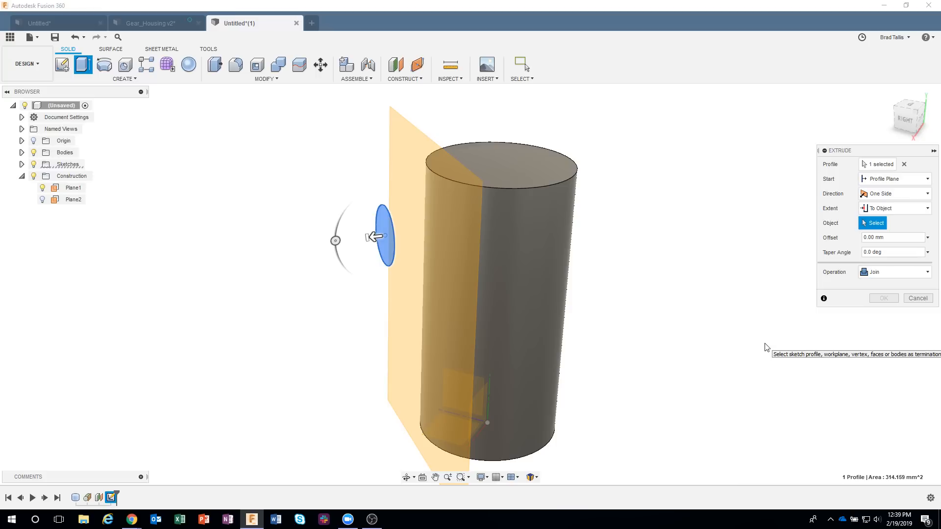
click(501, 207)
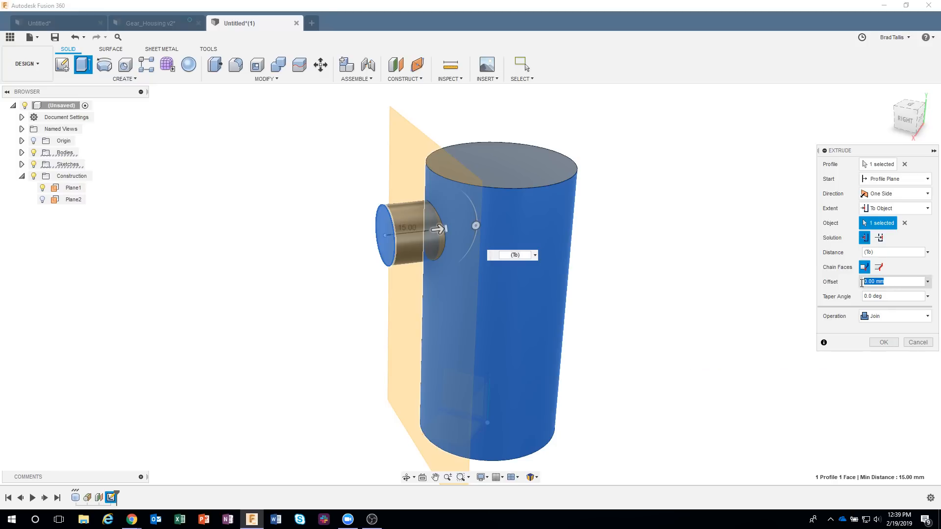
text(5)
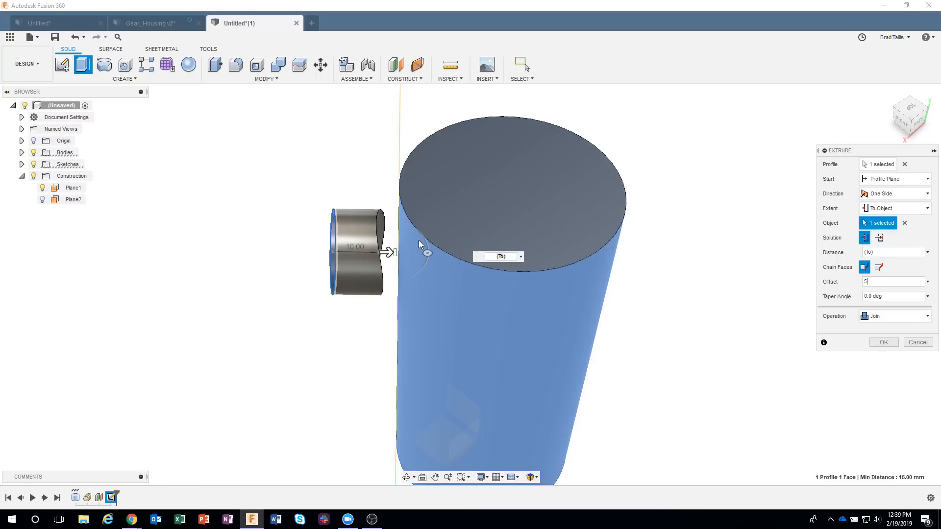
click(419, 242)
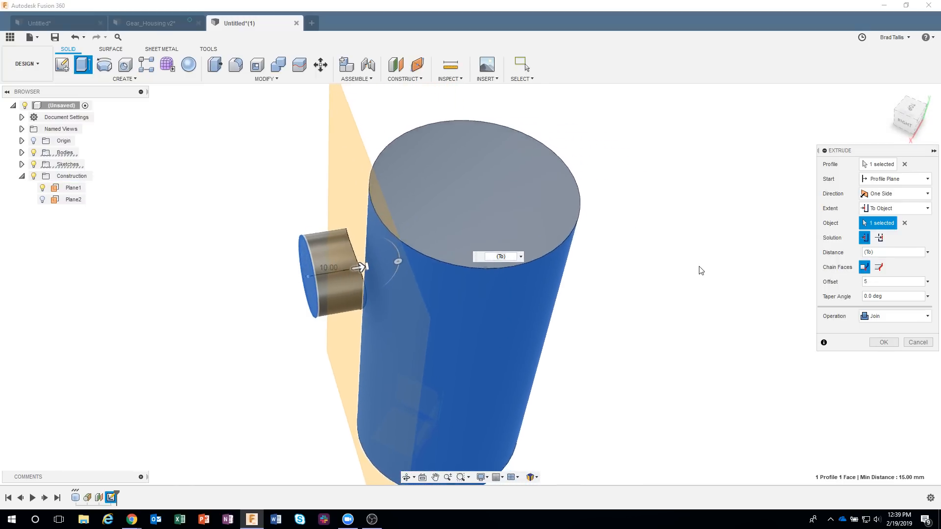
Set the extrusion's offset to 0 mm, complete the joined boss, and hide the tangent plane
drag(878, 280, 853, 280)
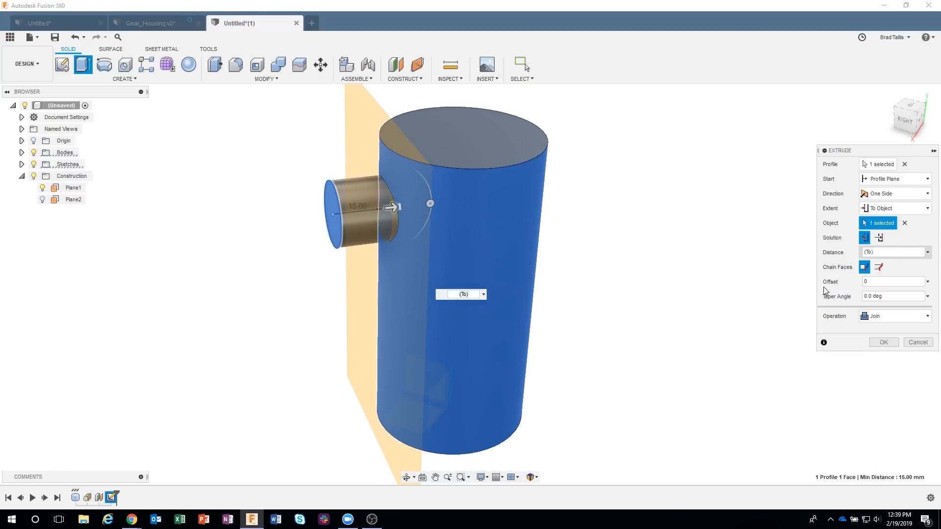
click(884, 342)
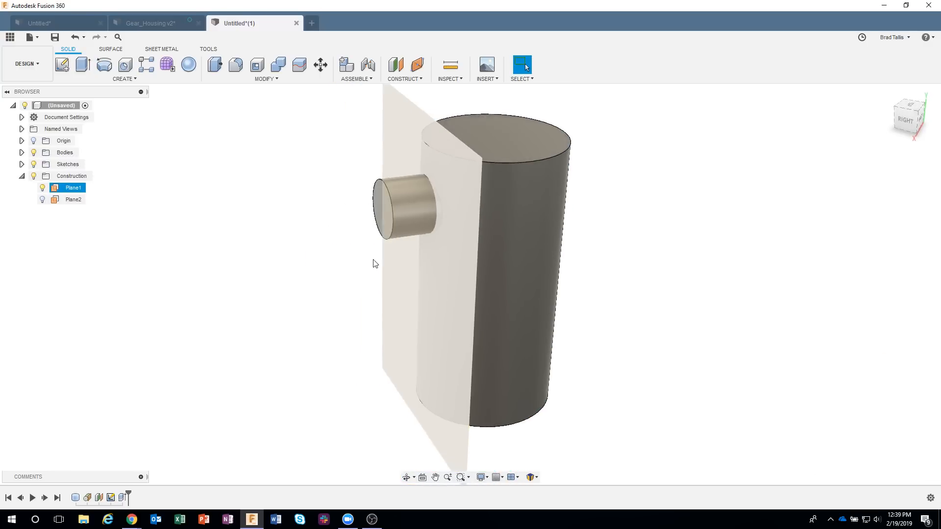
click(42, 189)
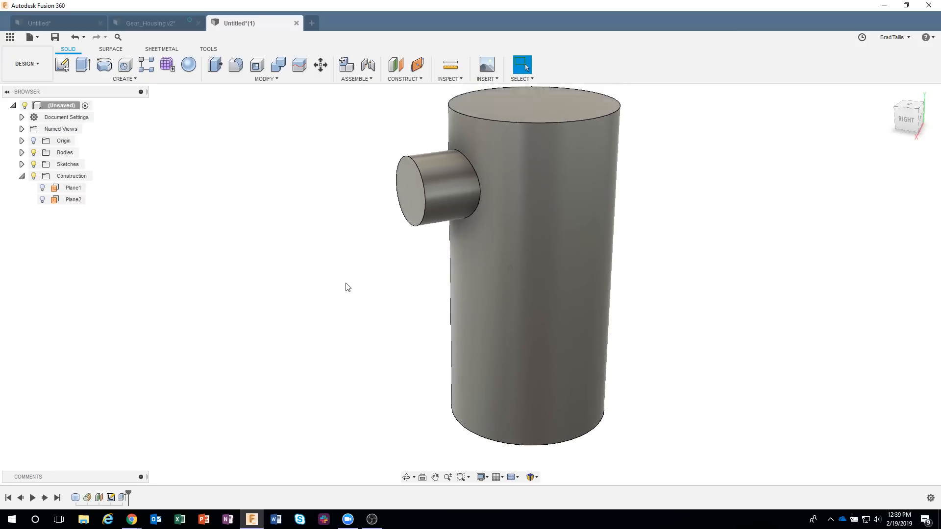
Try a Plane at Angle about the origin's Z axis, rotated about 5.5 degrees, and cancel it
click(401, 79)
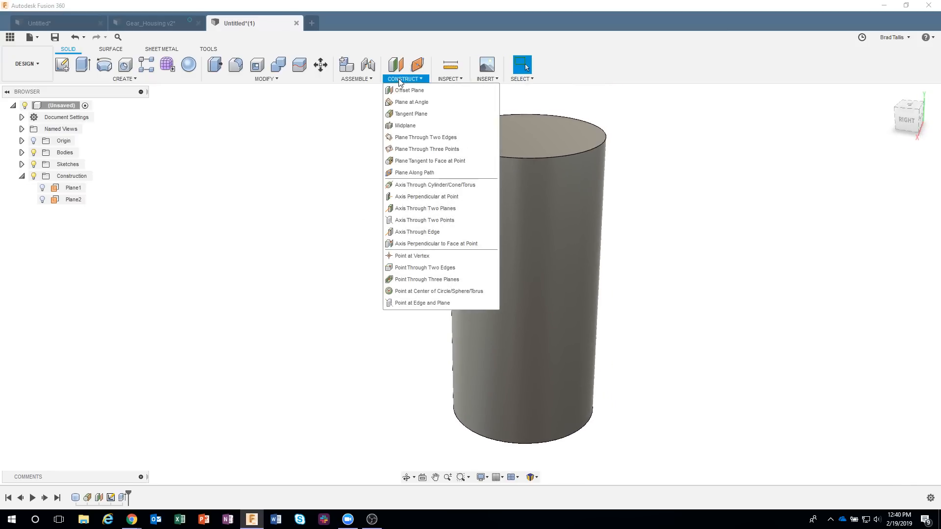
click(410, 102)
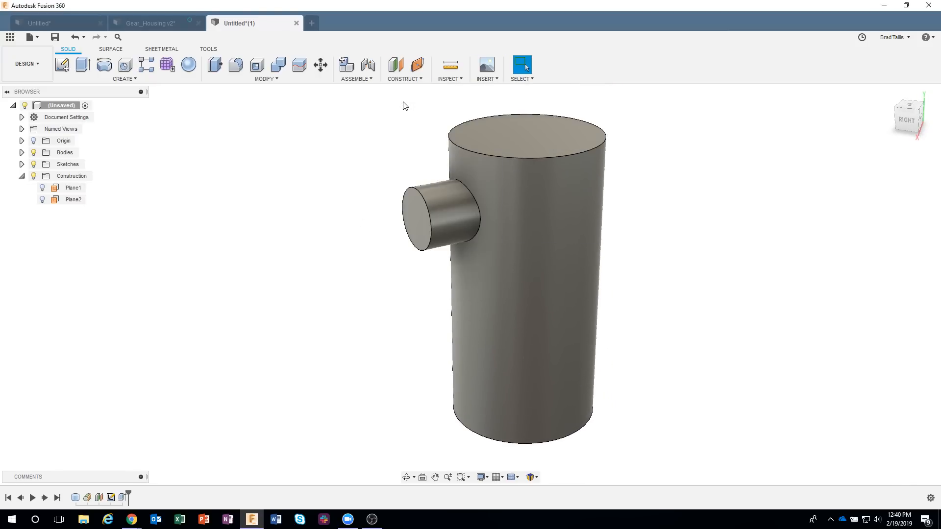
shift+middle_drag(513, 135, 473, 156)
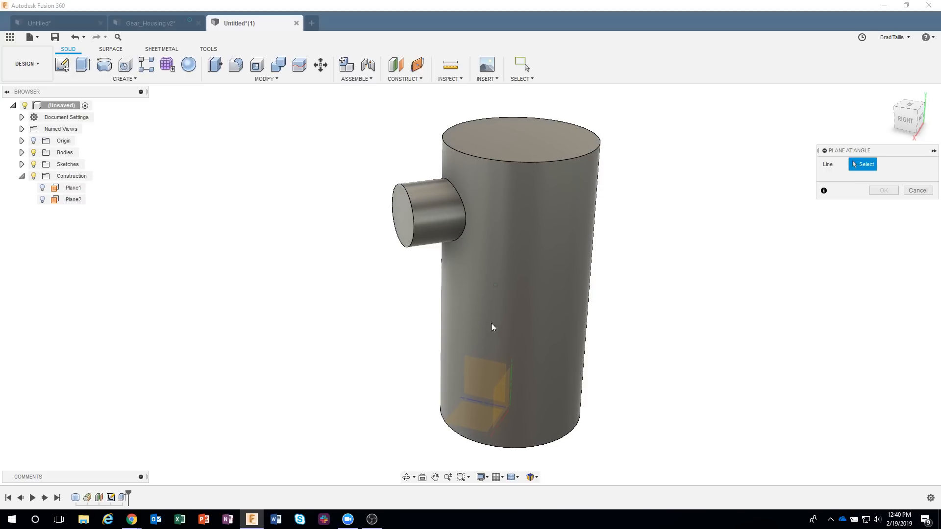
click(475, 401)
shift+middle_drag(475, 401, 475, 352)
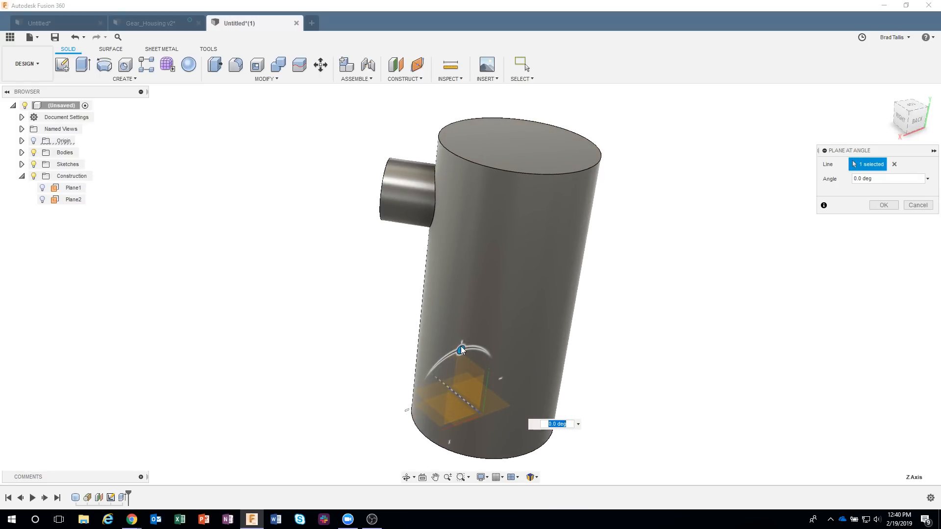
drag(460, 346, 473, 327)
shift+middle_drag(473, 327, 900, 212)
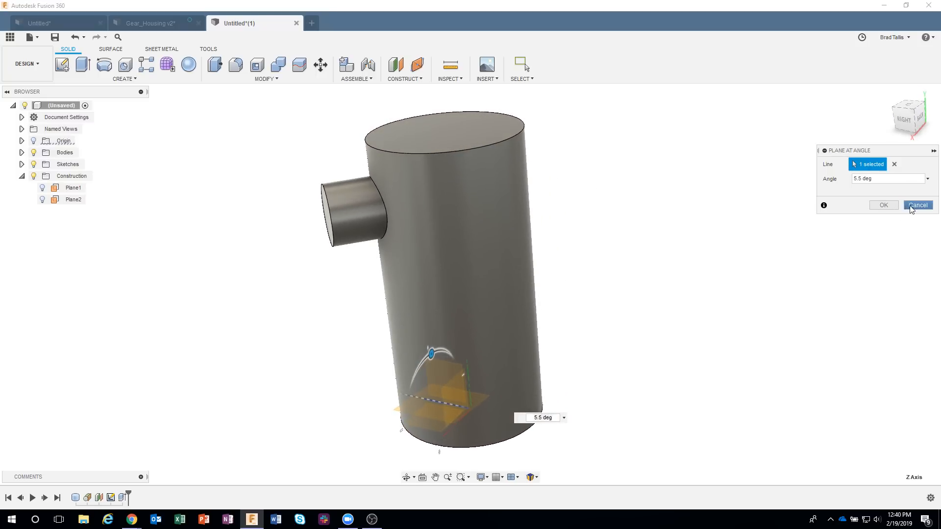
click(918, 205)
click(418, 79)
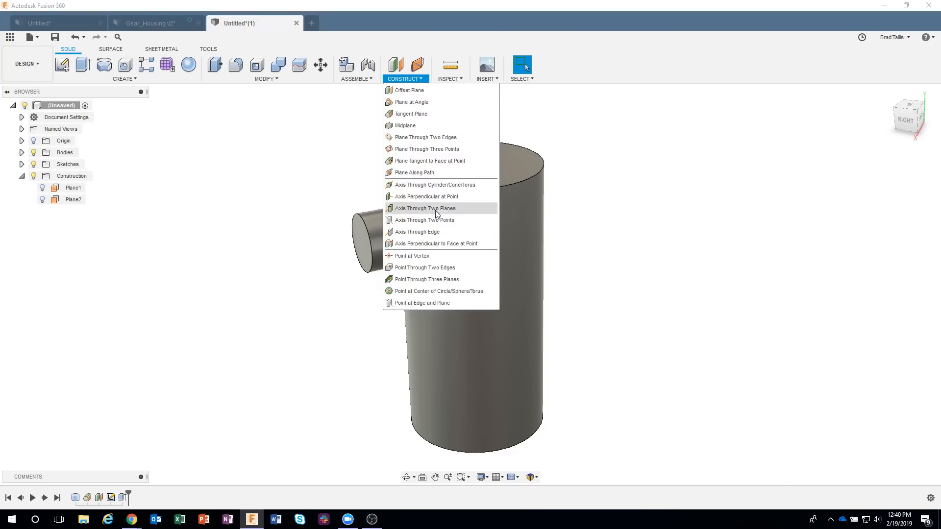
Show the offset construction plane in front of the cylinder and start a new sketch on it
click(327, 155)
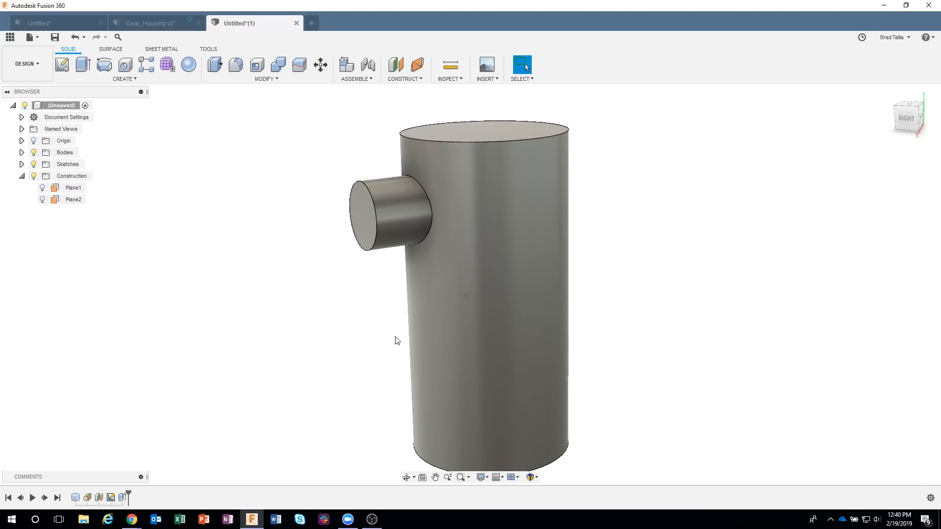
shift+middle_drag(299, 308, 322, 293)
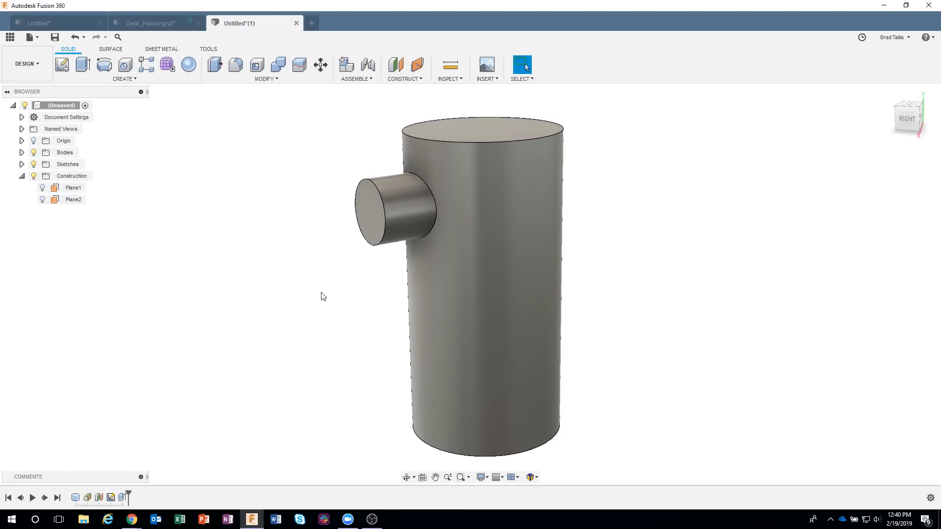
click(63, 201)
click(43, 200)
click(43, 199)
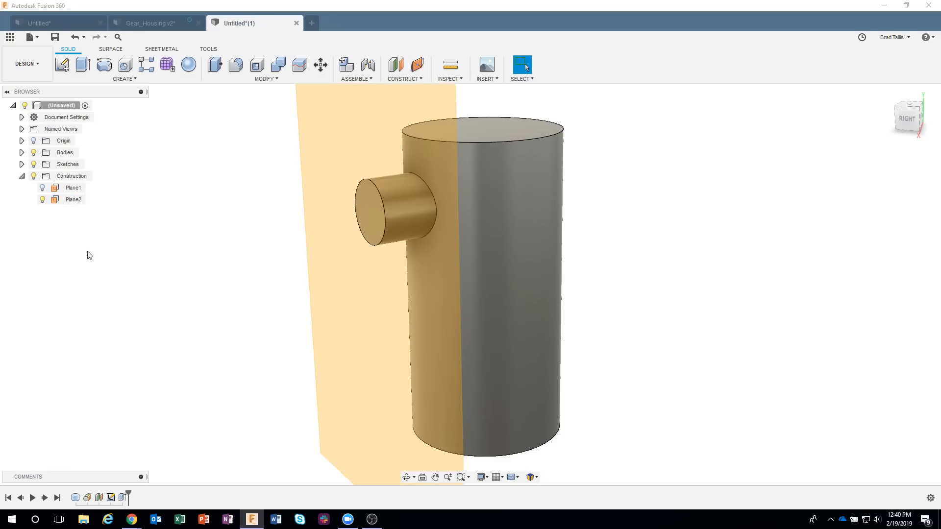
shift+middle_drag(305, 317, 352, 290)
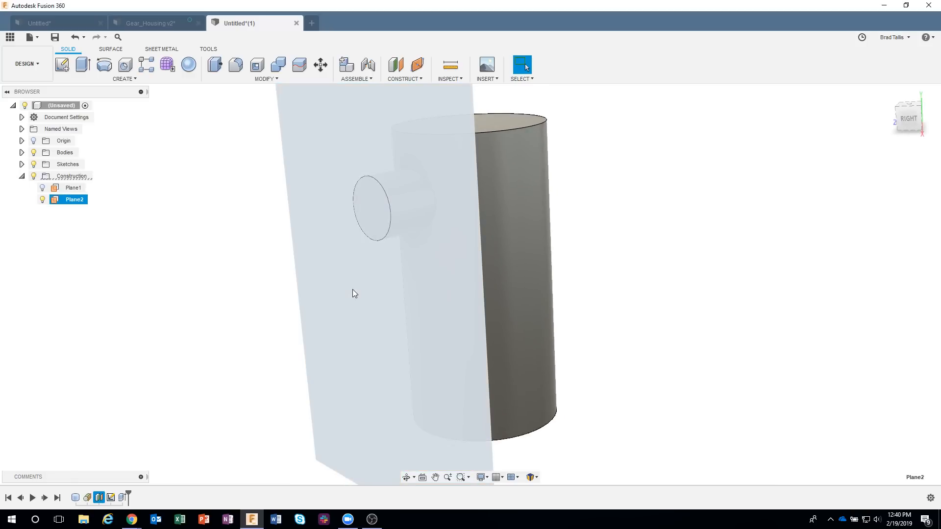
right_click(352, 291)
click(350, 342)
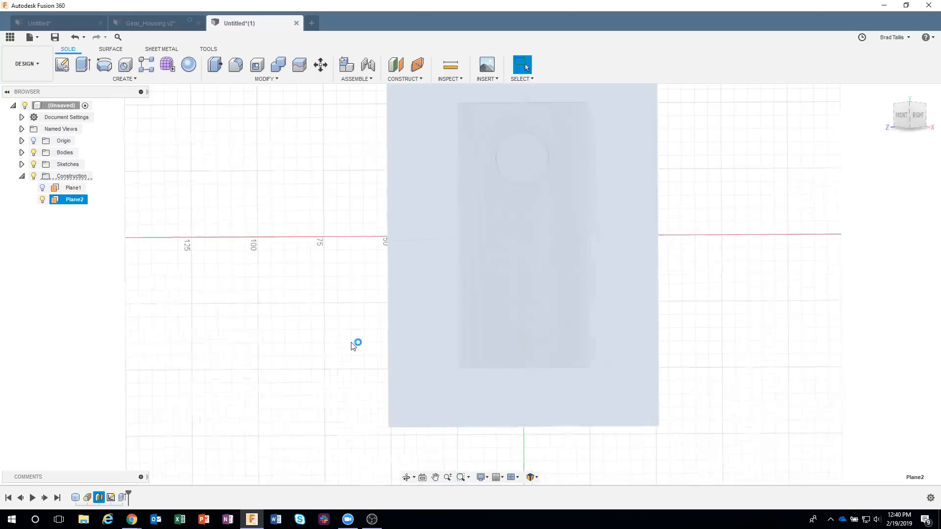
Sketch a horizontal line about 43 mm long, starting below the origin in line with the upper boss's centre
key(l)
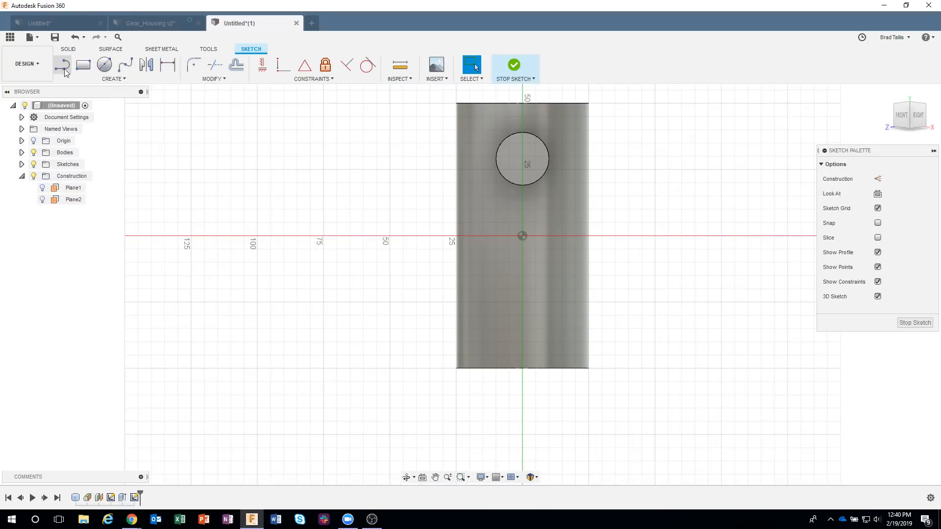
click(522, 286)
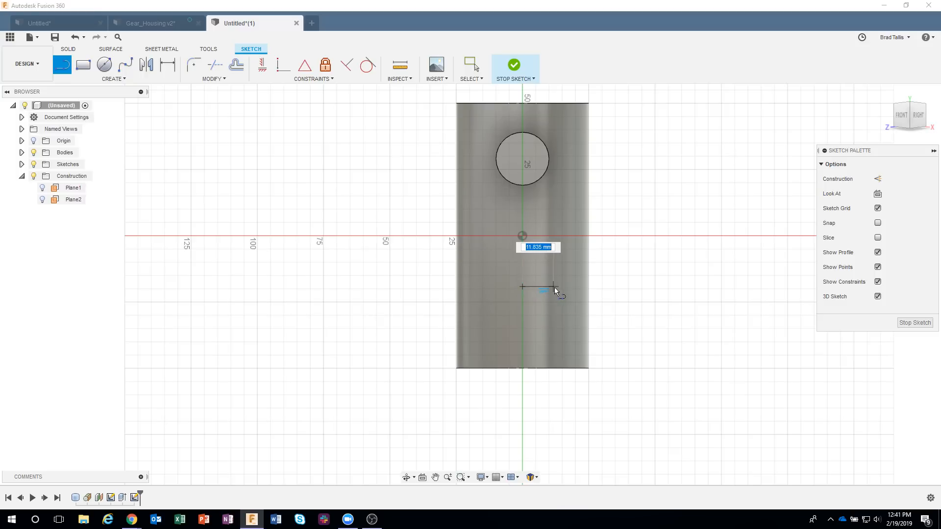
click(638, 289)
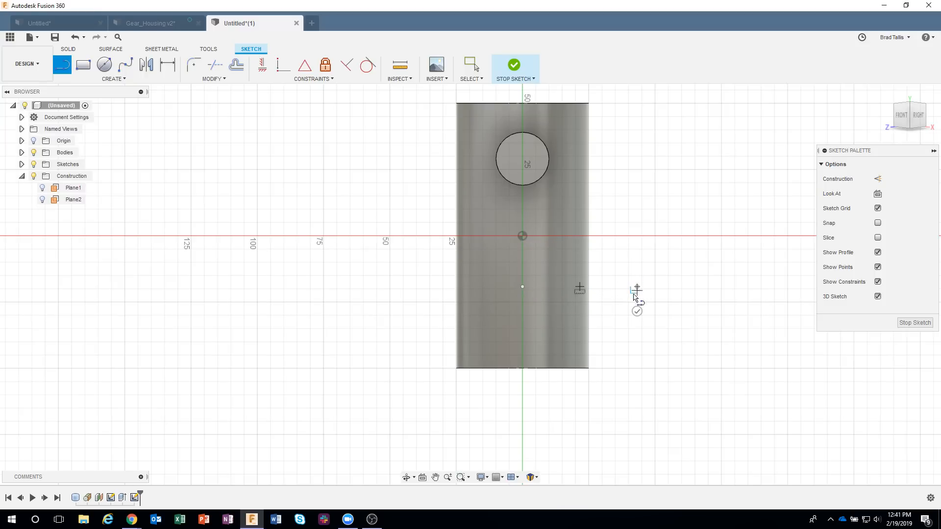
key(Escape)
shift+middle_drag(718, 321, 670, 291)
key(Escape)
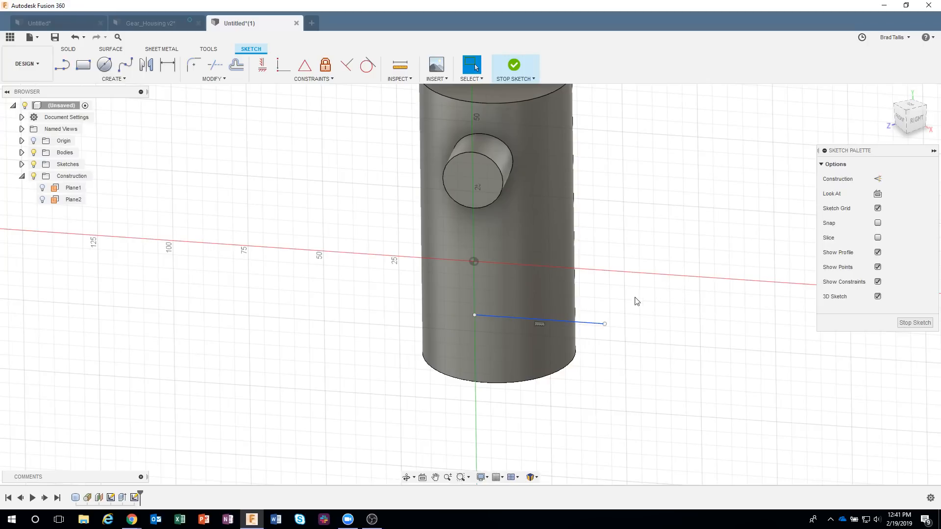
Convert the horizontal line to construction geometry and finish the sketch
click(592, 327)
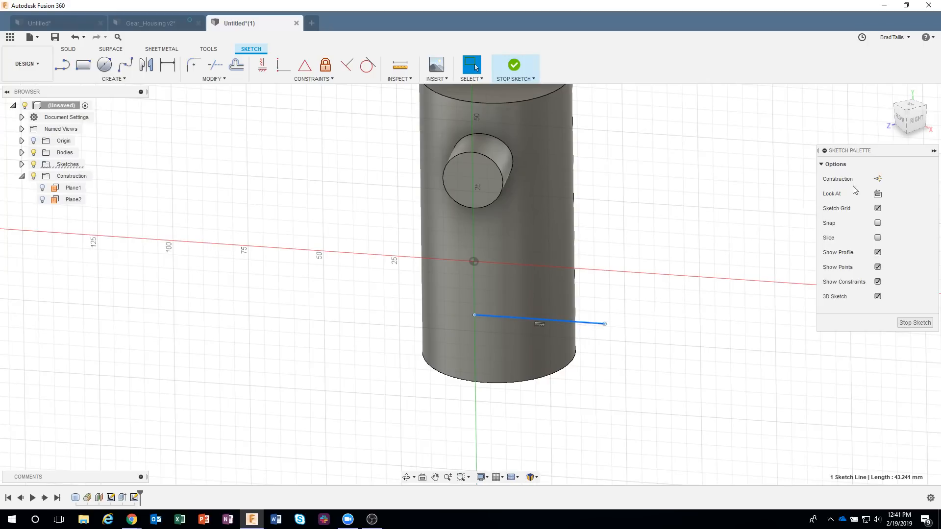
click(879, 181)
mouse_move(718, 330)
shift+middle_down()
mouse_move(693, 386)
mouse_move(673, 369)
mouse_move(739, 336)
mouse_move(754, 281)
mouse_move(778, 275)
mouse_move(901, 328)
shift+middle_up()
click(914, 323)
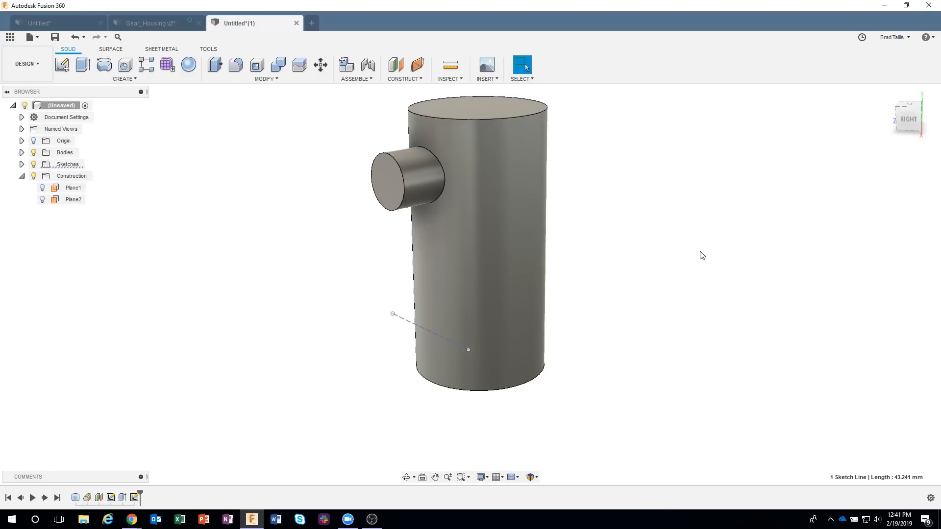
mouse_move(700, 254)
shift+middle_down()
mouse_move(680, 243)
mouse_move(696, 232)
shift+middle_up()
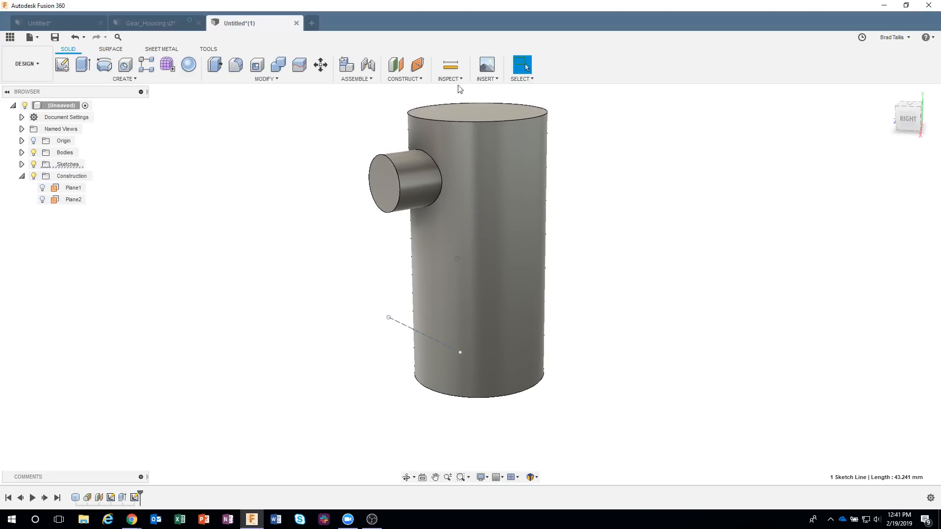
click(420, 82)
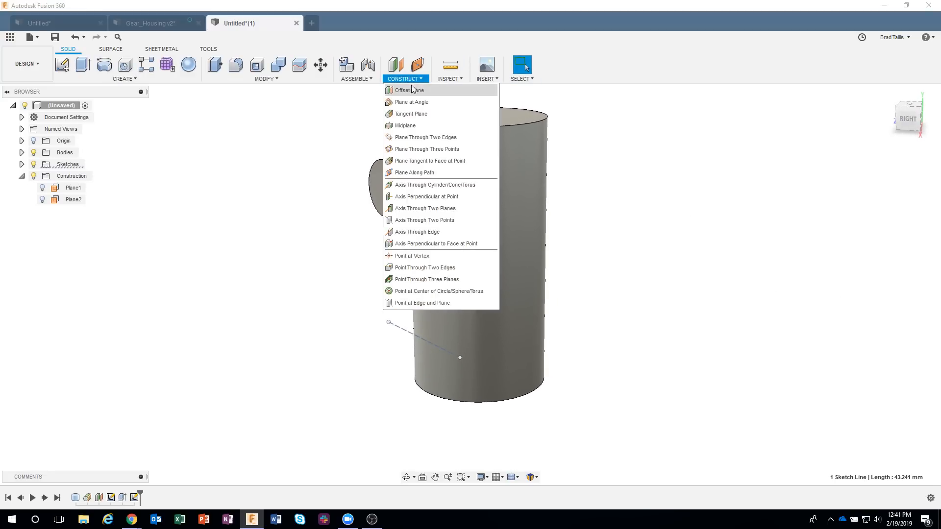
click(415, 102)
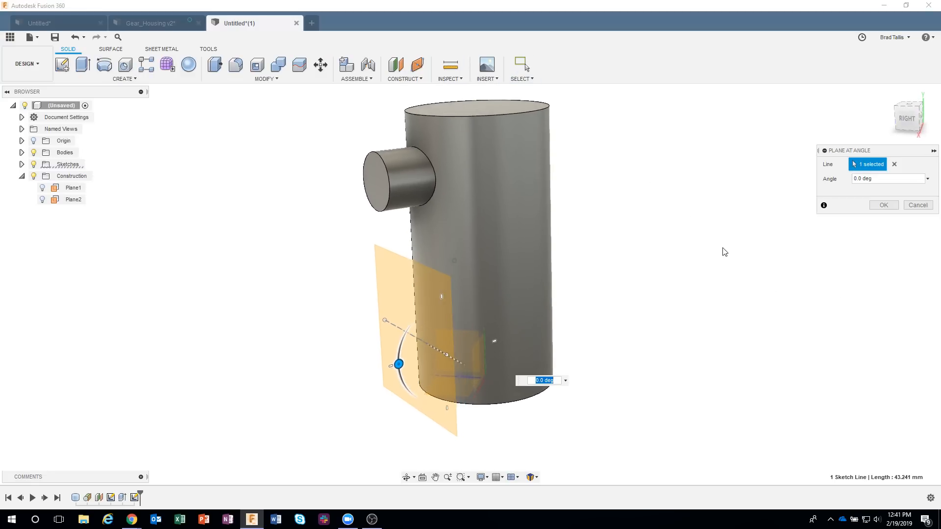
click(919, 205)
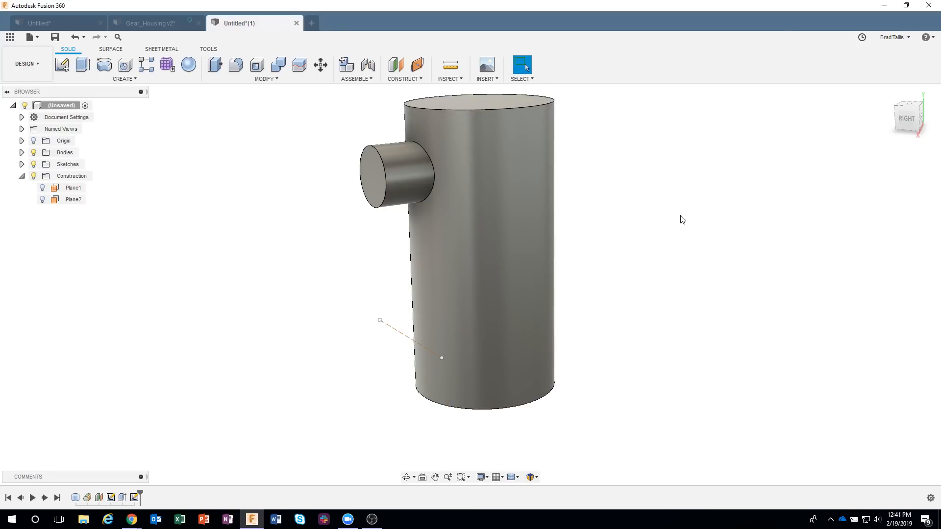
Create a Plane at Angle about the horizontal construction line, rotated to -25 degrees
click(405, 80)
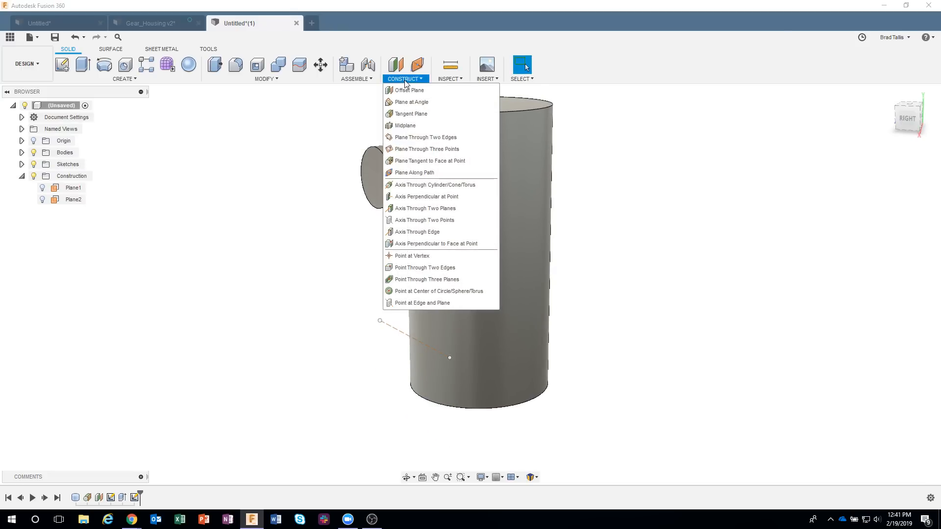
click(409, 102)
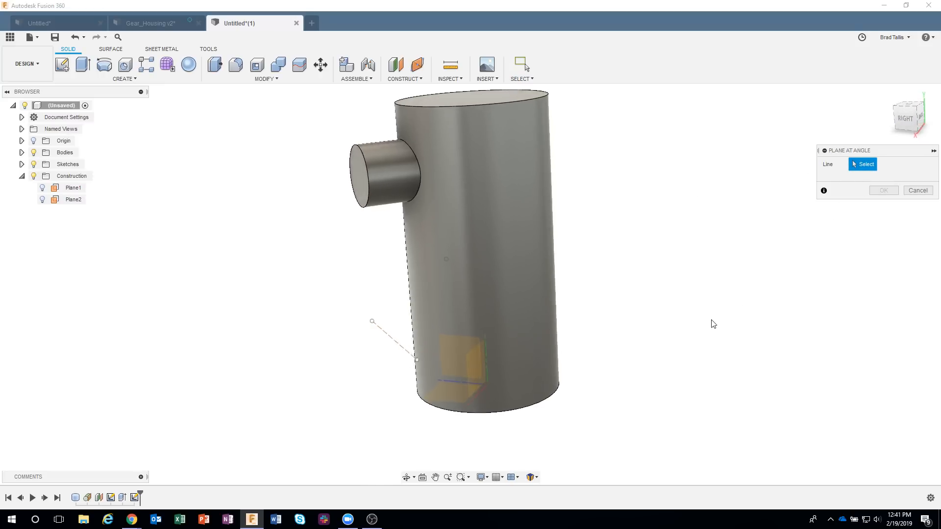
click(379, 328)
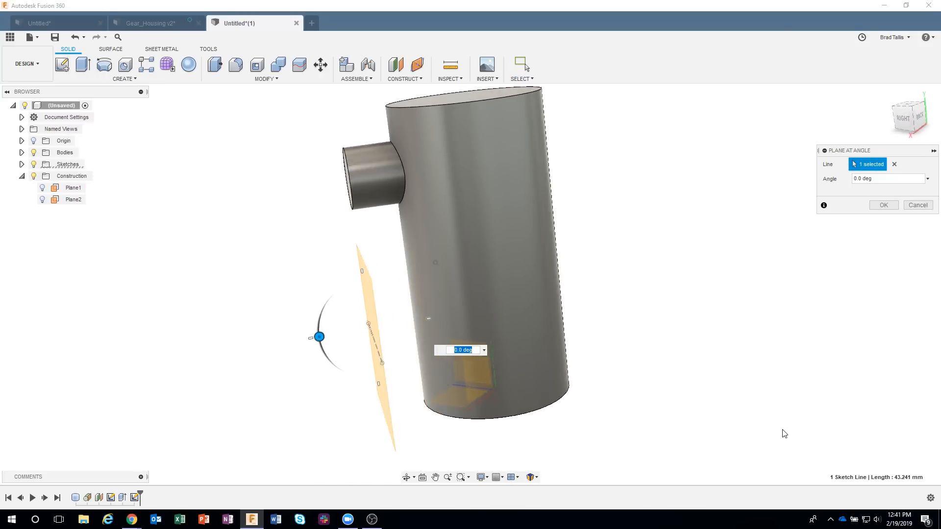
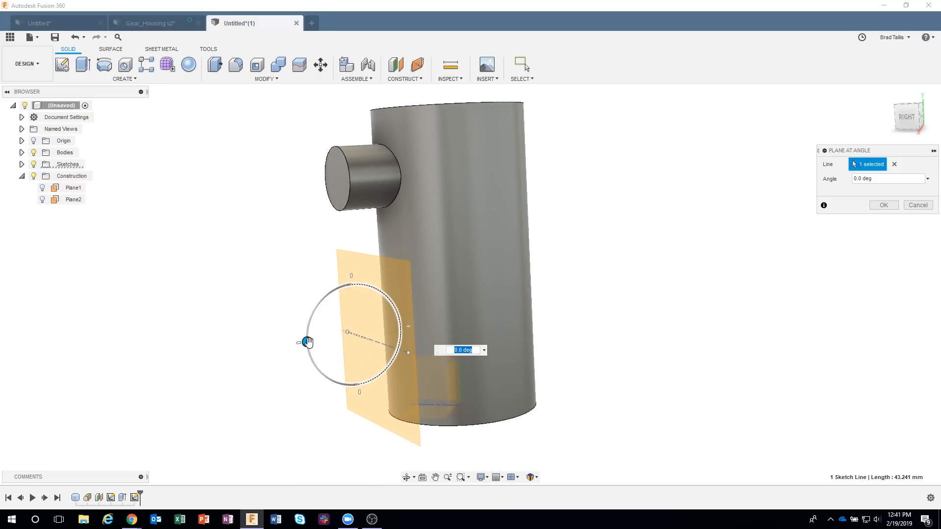
drag(307, 340, 309, 322)
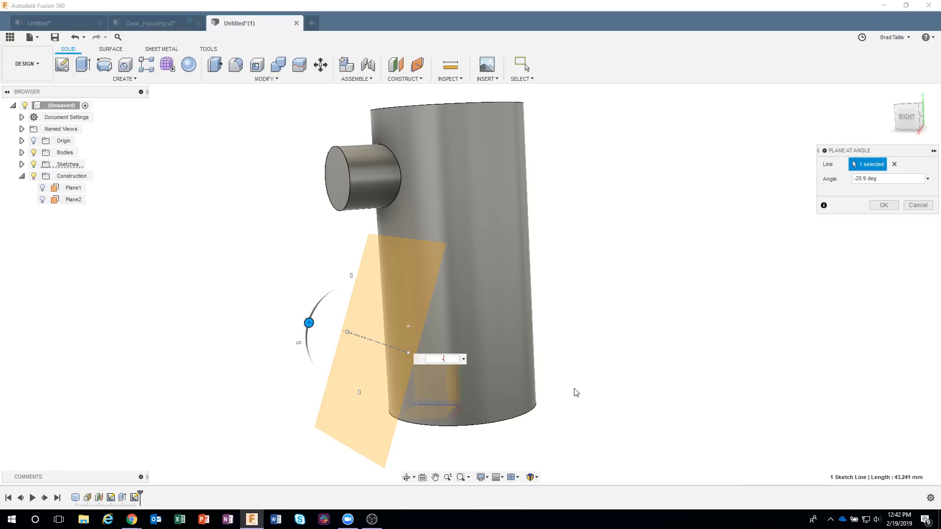
key(Return)
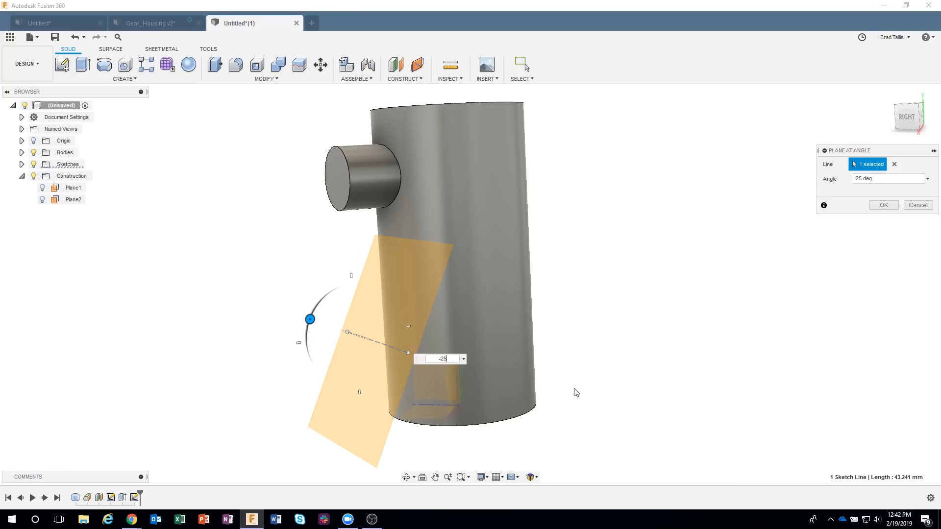
key(Return)
Start a new sketch on the angled plane at the lower part of the cylinder
shift+middle_drag(555, 368, 497, 360)
shift+middle_drag(467, 264, 372, 307)
click(372, 307)
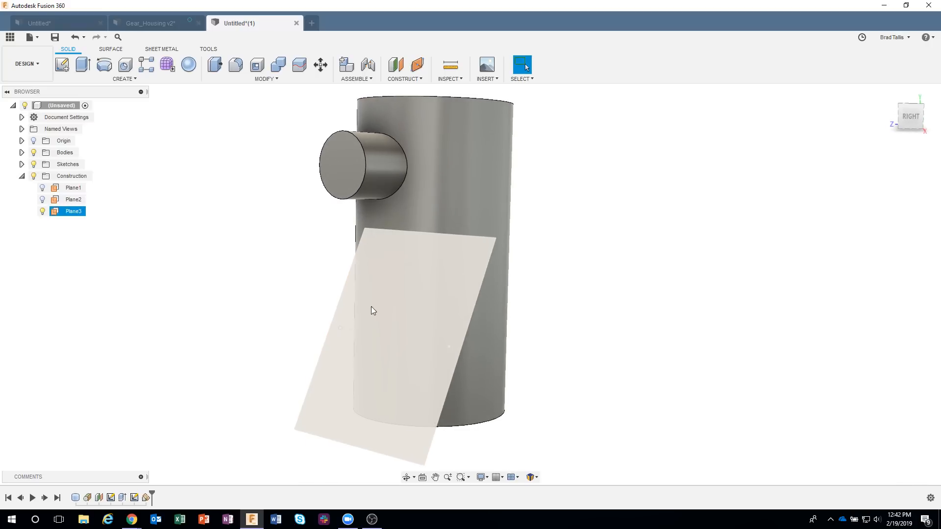
right_click(390, 299)
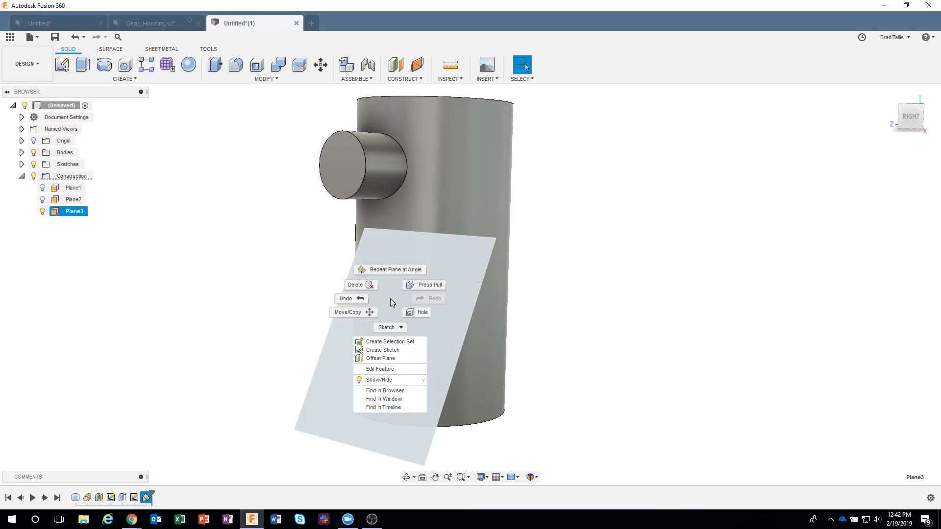
click(385, 349)
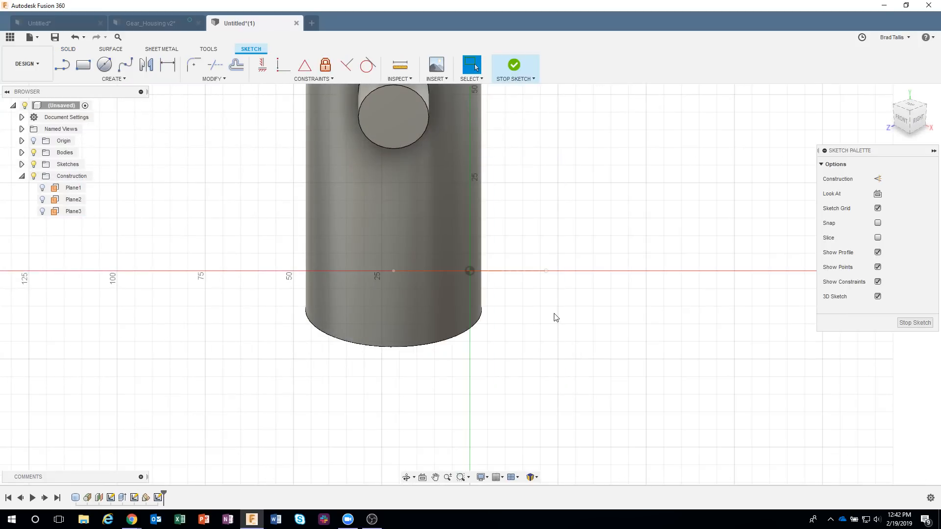
Draw a 20 mm diameter circle centred on the construction line's endpoint at the cylinder's middle, and finish the sketch
mouse_move(536, 194)
middle_down()
mouse_move(564, 284)
mouse_move(561, 323)
middle_up()
scroll(561, 324, down, 1)
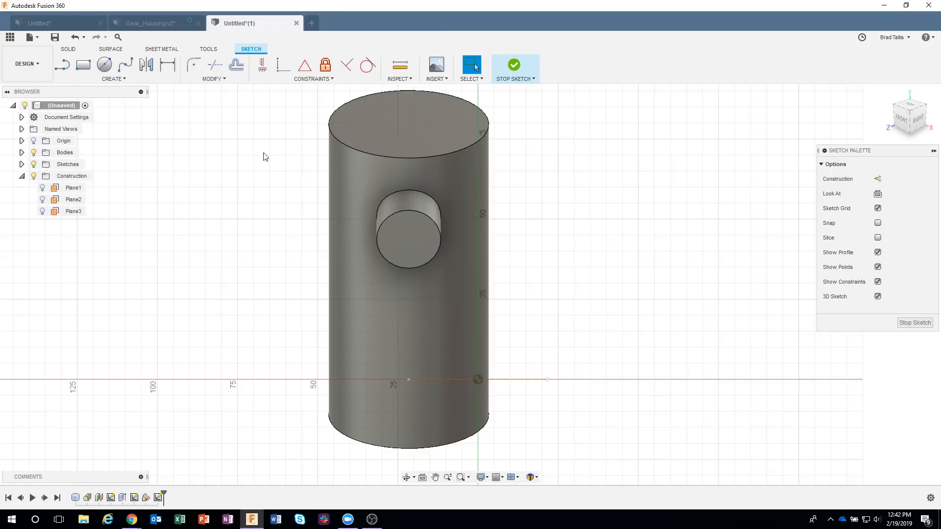
click(105, 66)
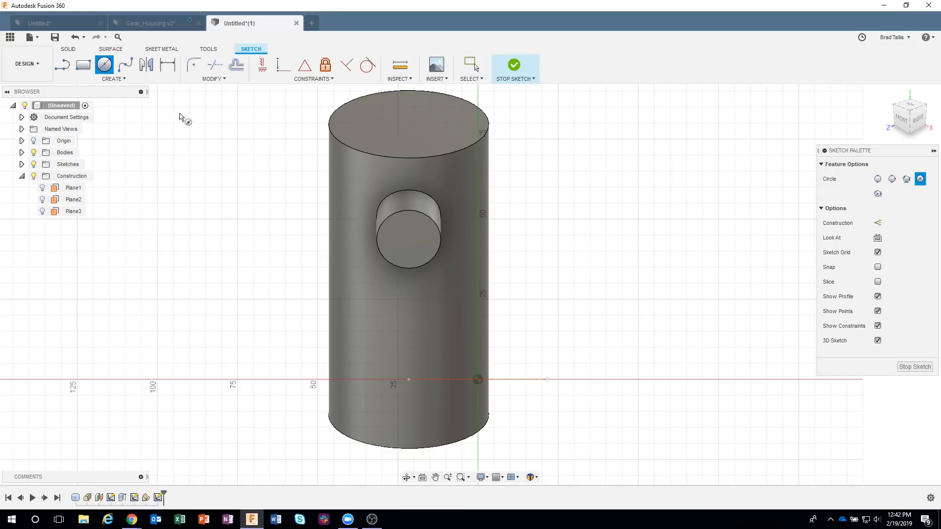
click(408, 379)
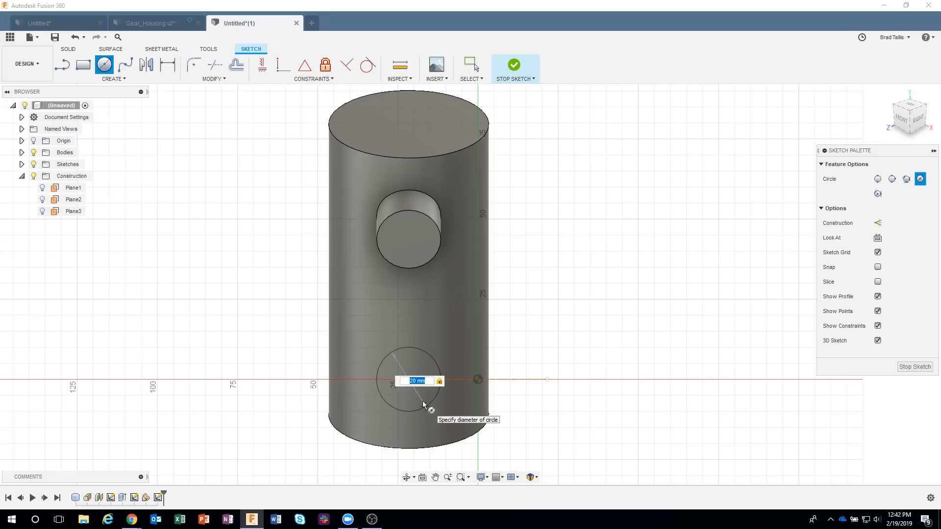
key(Return)
mouse_move(567, 238)
shift+middle_down()
mouse_move(517, 202)
mouse_move(463, 193)
mouse_move(514, 69)
shift+middle_up()
click(514, 66)
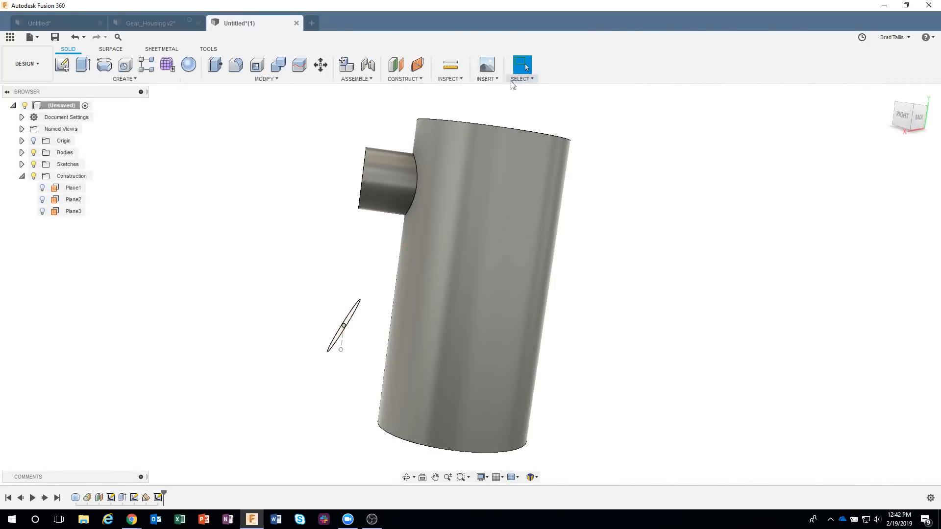
Extrude the tilted circle with extent To Object, ending at the cylinder's curved side face, as a joined boss
shift+middle_drag(370, 328, 347, 340)
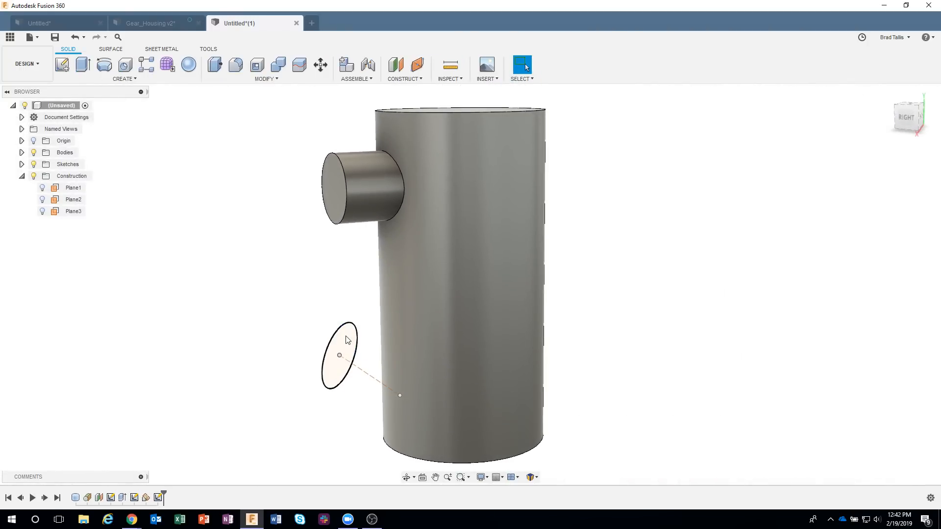
click(347, 339)
right_click(346, 339)
click(369, 378)
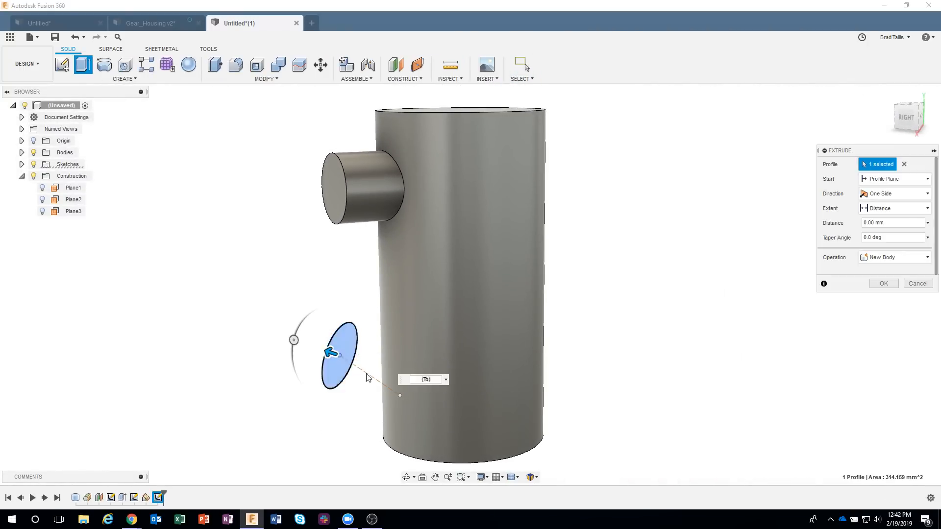
click(896, 208)
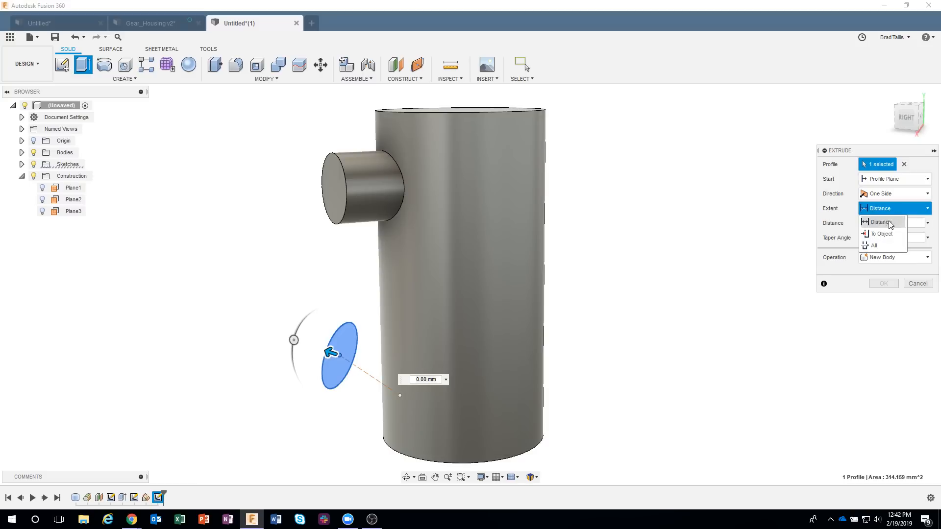
click(882, 233)
click(468, 304)
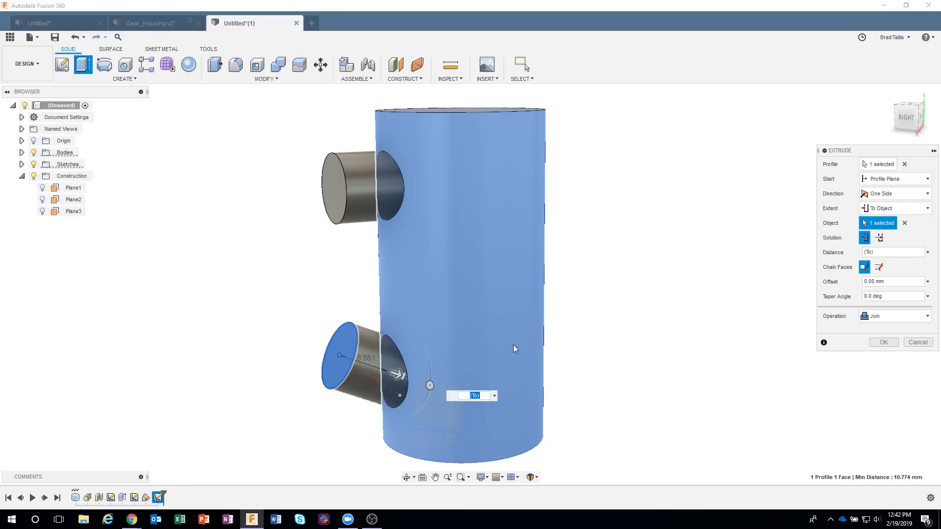
shift+middle_drag(787, 362, 772, 363)
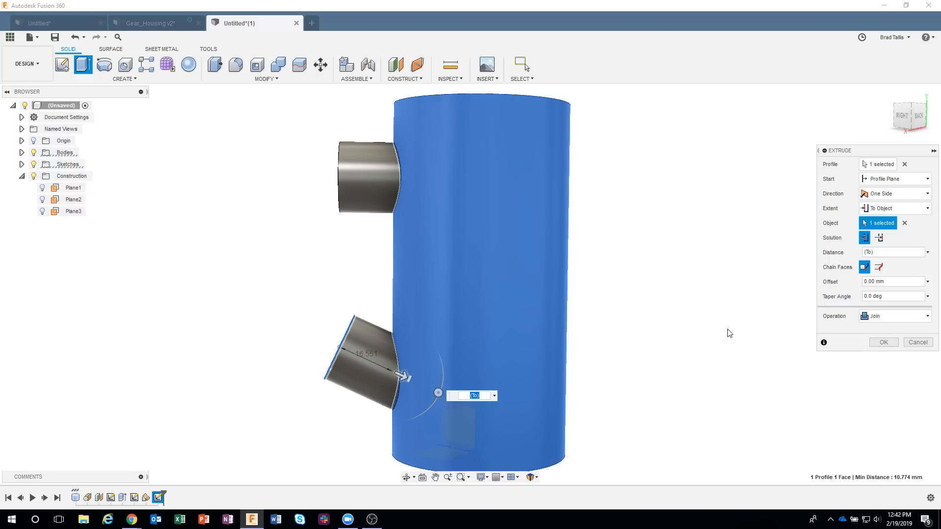
shift+middle_drag(821, 330, 883, 345)
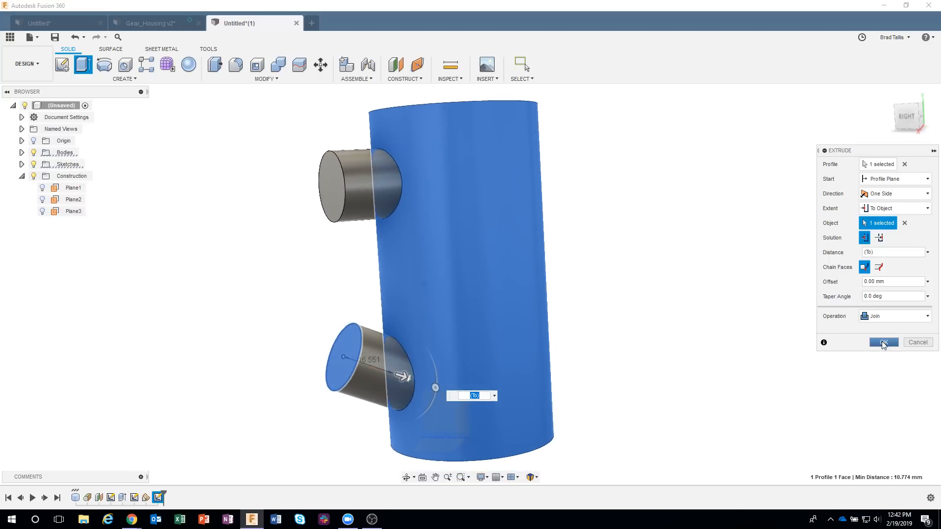
click(884, 342)
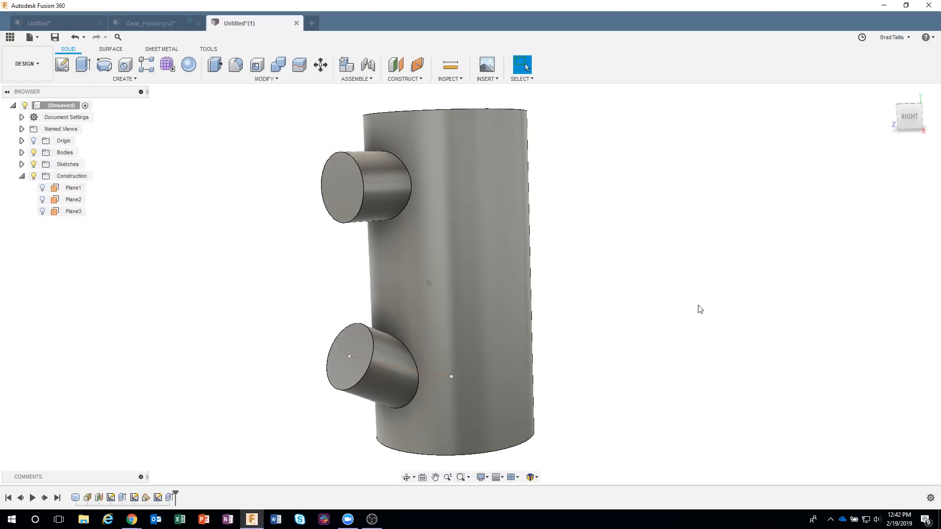
Undo the tilted boss's extrusion and its circle, returning to the empty sketch on the angled plane
shift+middle_drag(573, 269, 337, 342)
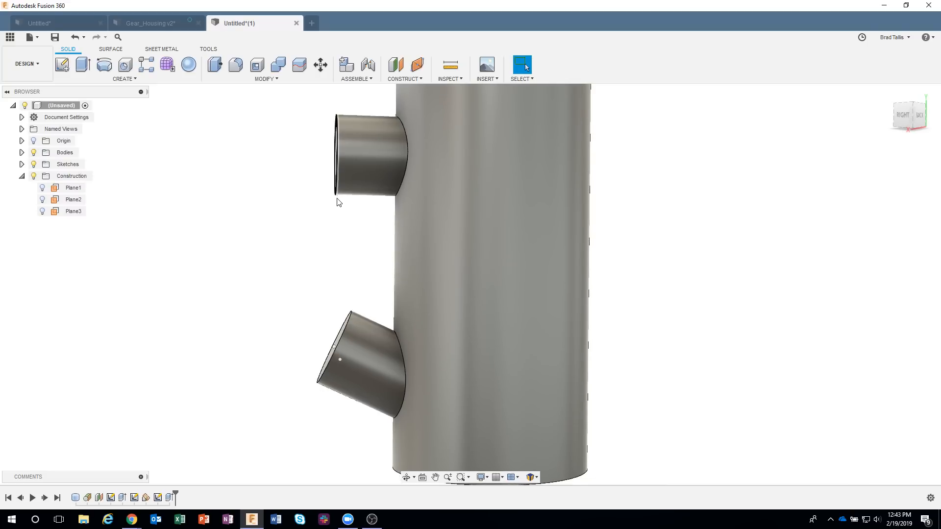
shift+middle_drag(337, 202, 356, 337)
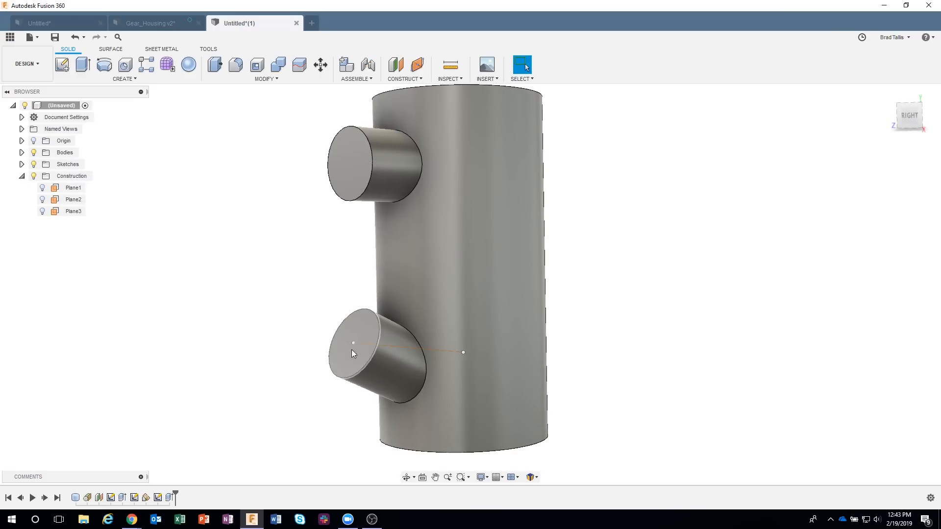
shift+middle_drag(230, 174, 222, 165)
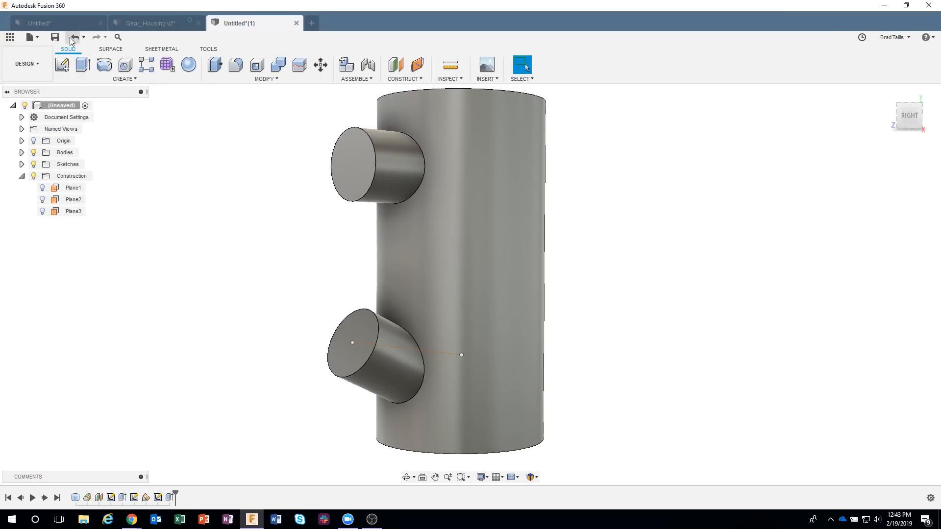
click(72, 38)
click(72, 37)
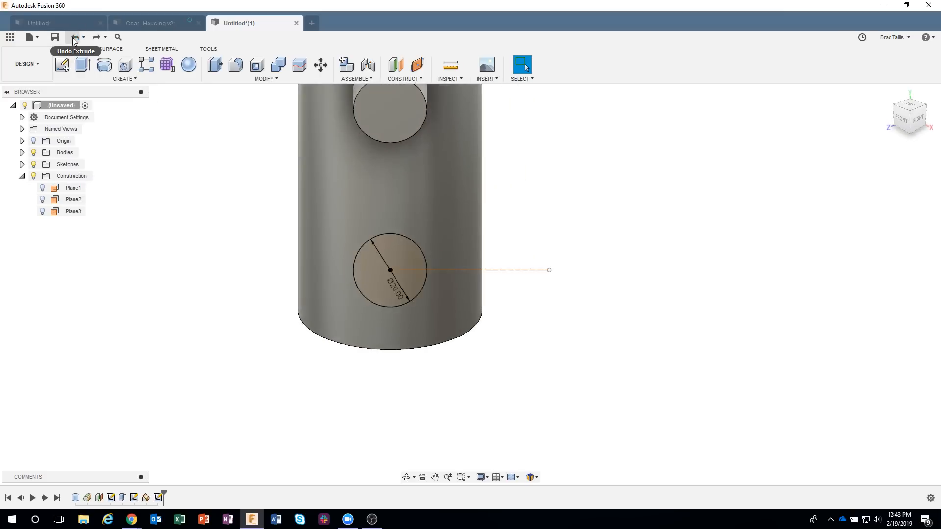
Draw a 20 mm 2-Point Circle straight down from the construction line's endpoint at the cylinder's middle, and finish the sketch
click(113, 79)
mouse_move(106, 113)
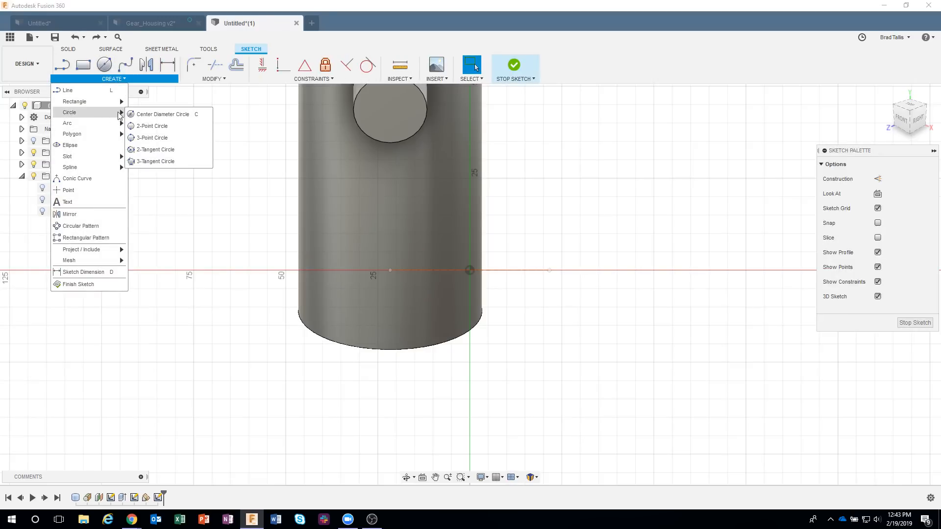
click(151, 126)
click(389, 271)
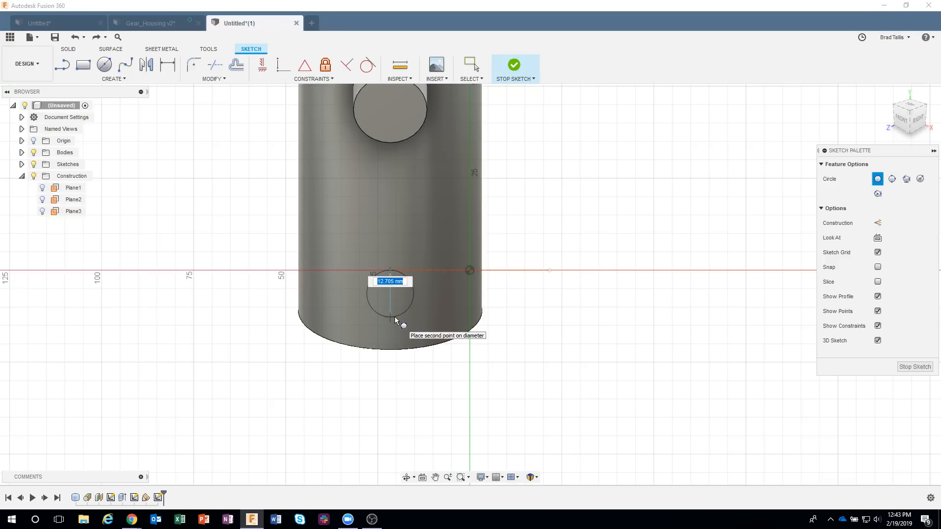
text(20)
key(Tab)
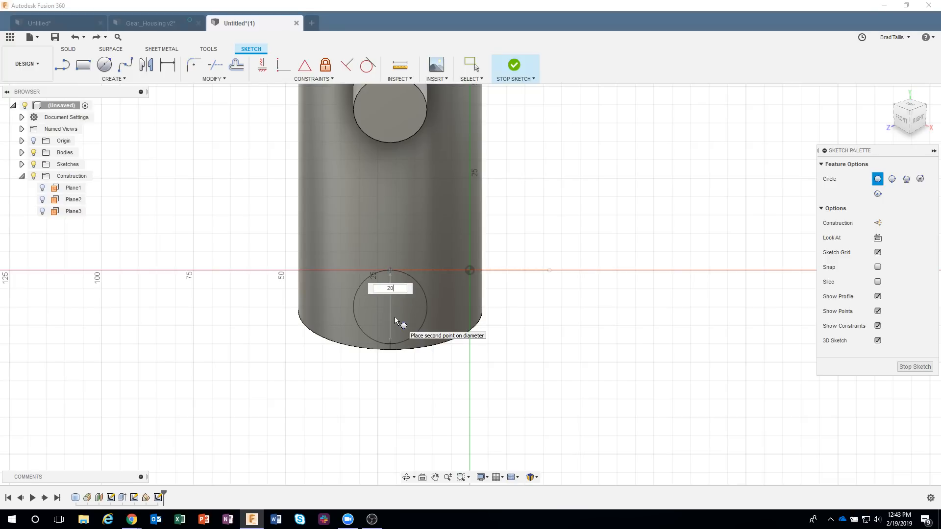
key(Return)
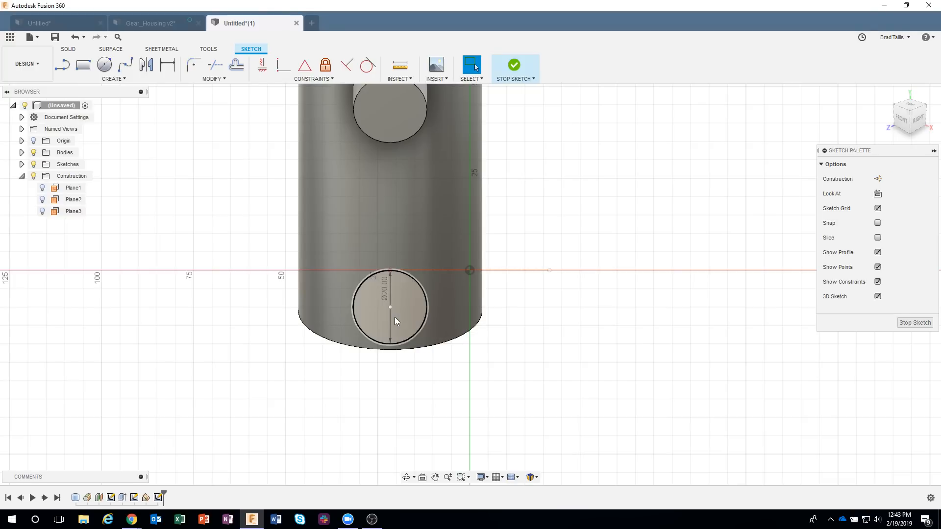
click(511, 68)
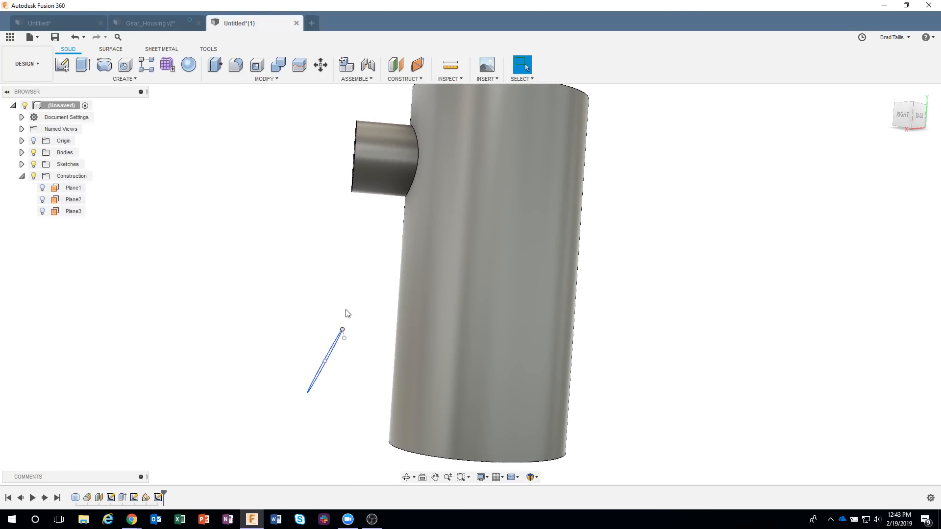
Extrude the 2-Point Circle with extent To Object, ending at the cylinder's curved side face, with the Join operation
mouse_move(347, 314)
shift+middle_down()
mouse_move(368, 336)
mouse_move(352, 362)
shift+middle_up()
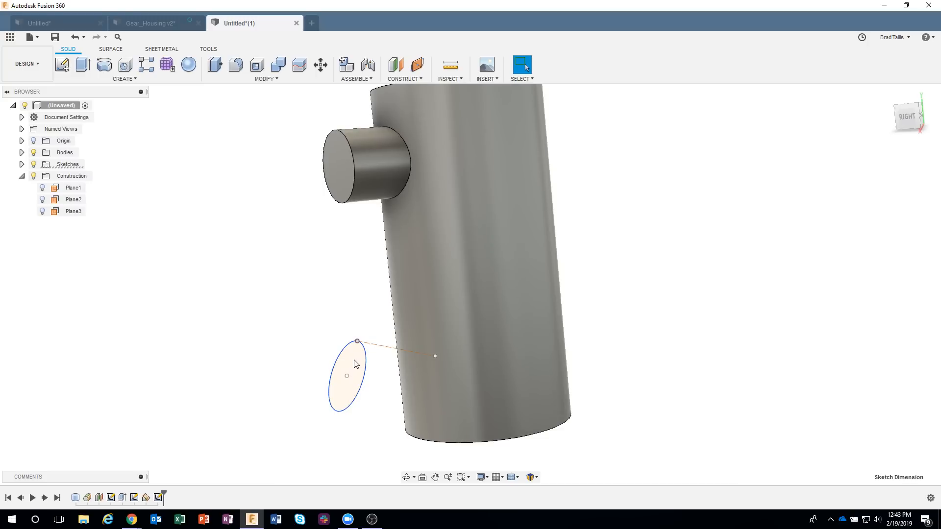
click(358, 361)
right_click(357, 361)
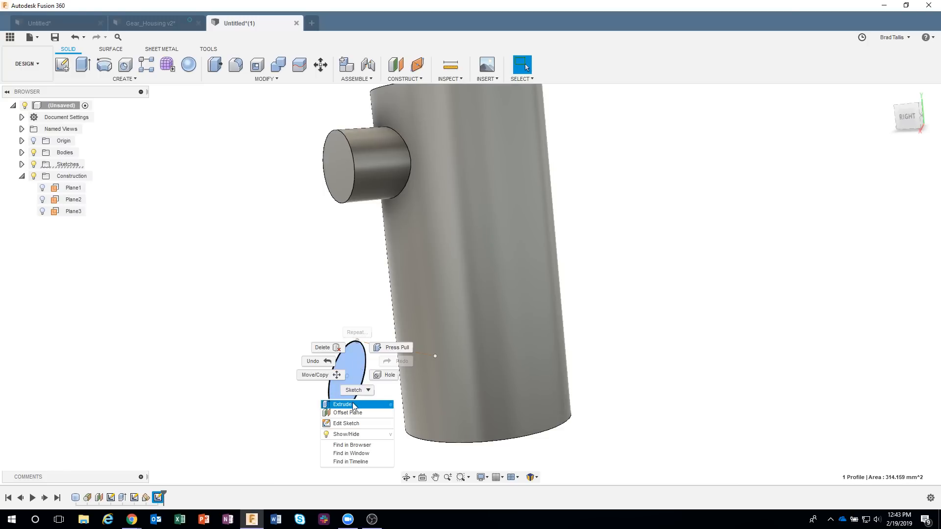
click(353, 405)
click(894, 209)
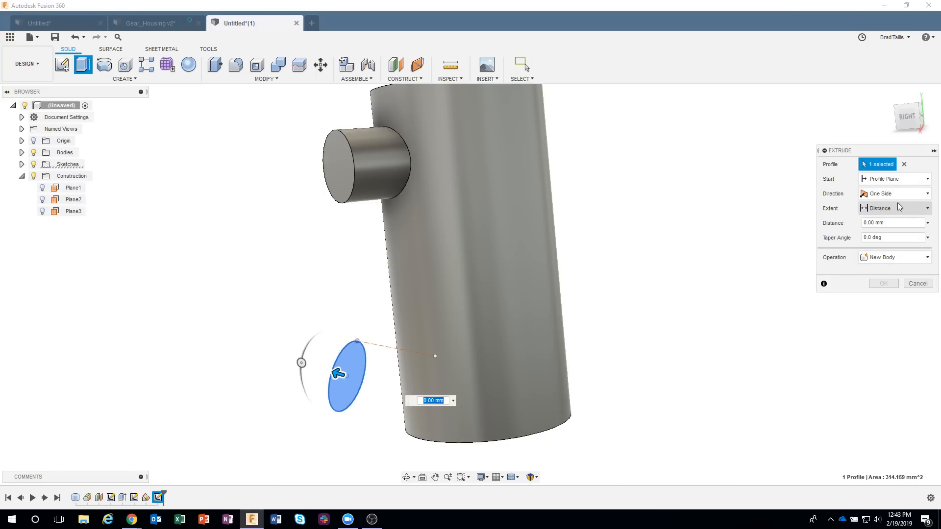
click(881, 234)
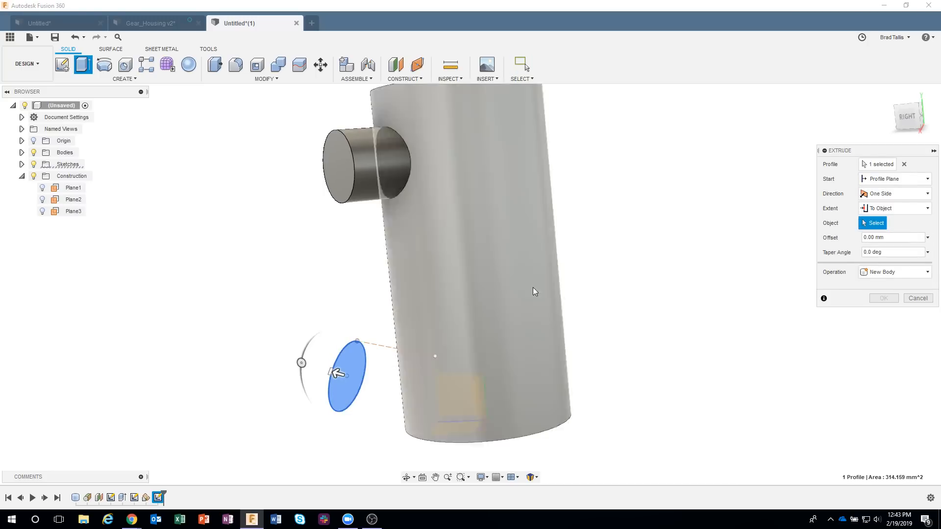
click(511, 287)
shift+middle_drag(630, 370, 804, 353)
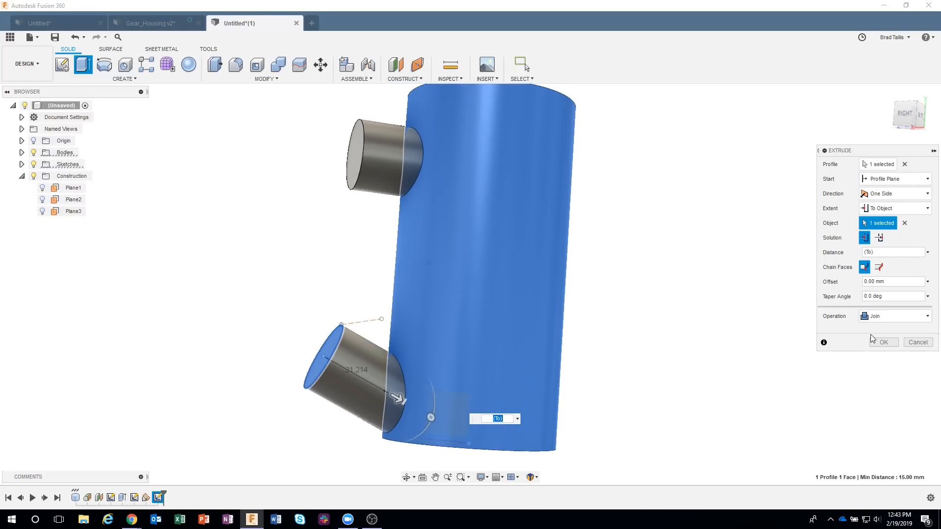
click(881, 343)
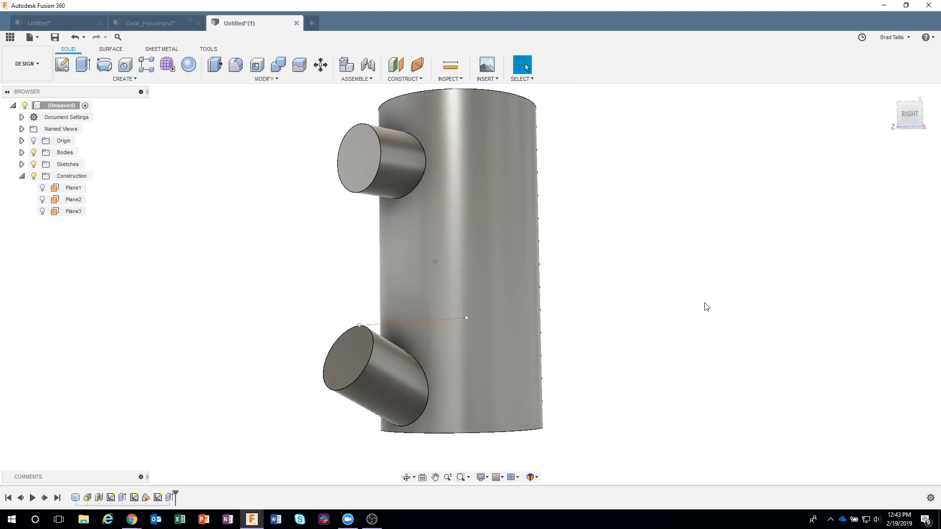
Undo the extrusion and the 2-Point Circle, keeping the empty sketch on the angled plane
shift+middle_drag(392, 209, 351, 153)
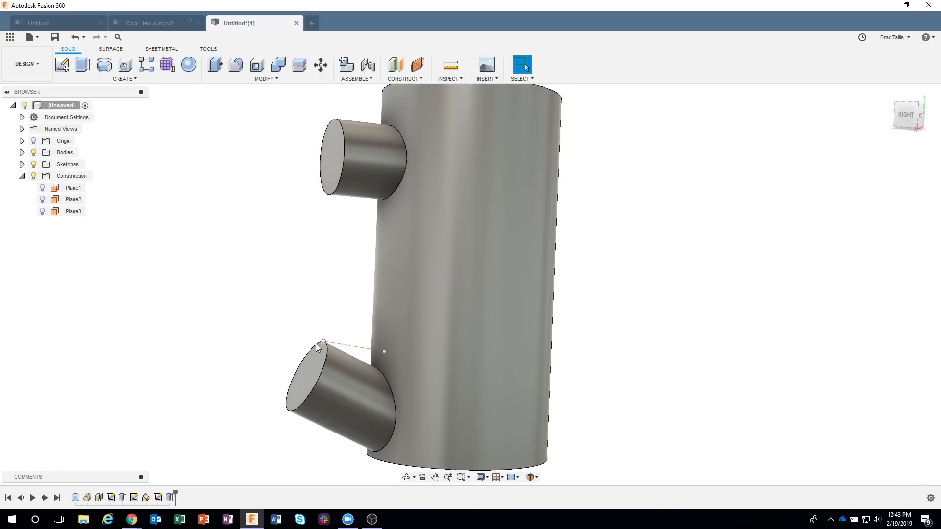
shift+middle_drag(293, 320, 299, 332)
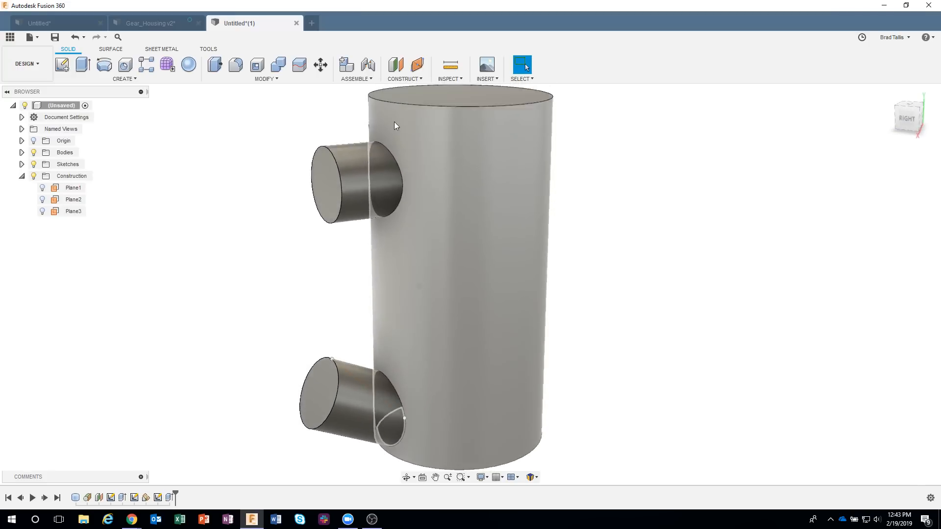
click(404, 79)
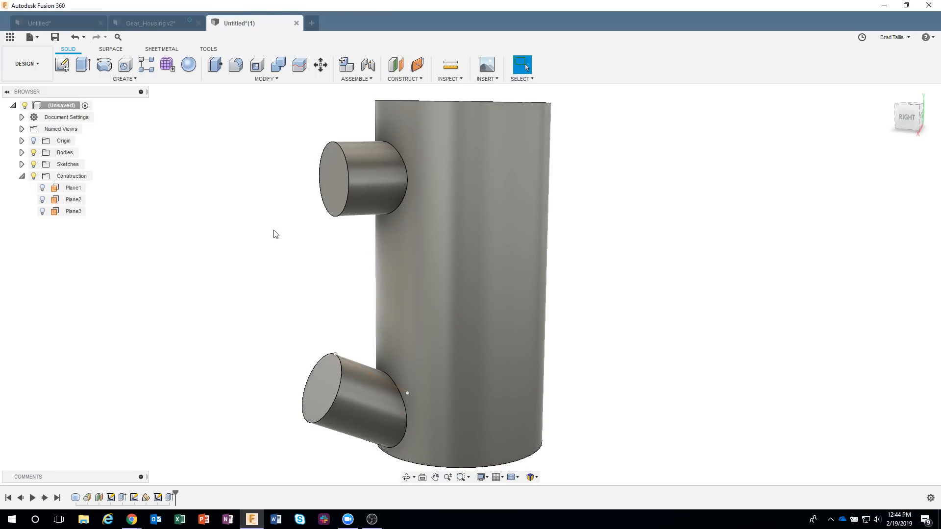
click(74, 38)
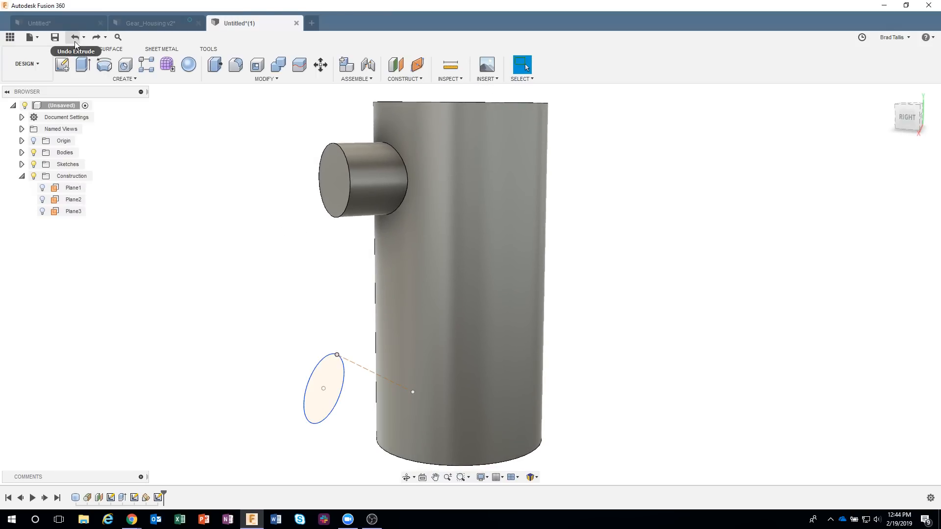
click(74, 38)
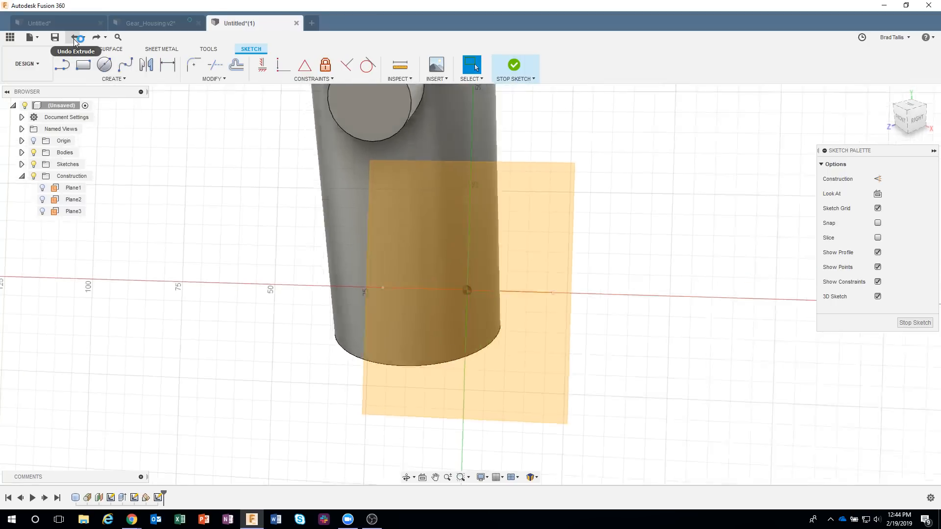
click(75, 38)
click(96, 37)
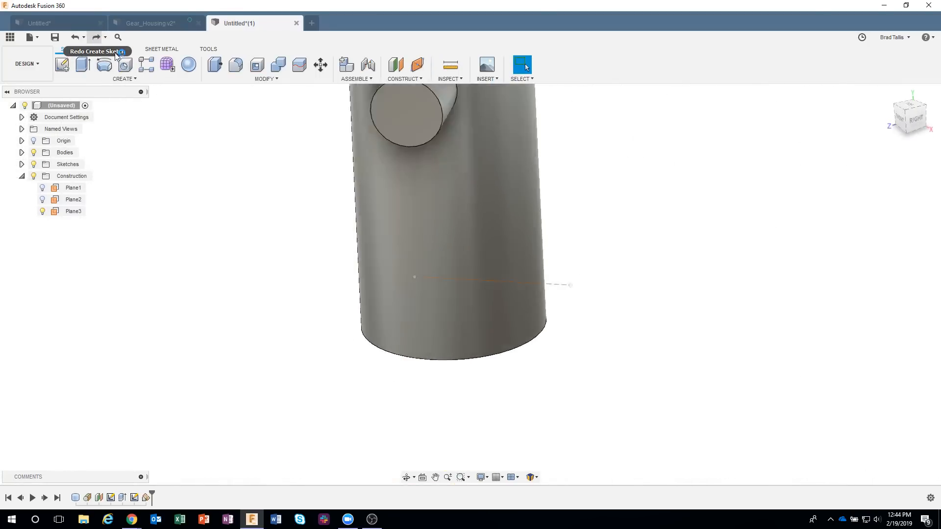
Draw a 20 mm diameter circle centred on the construction line's endpoint on the angled plane, and finish the sketch
click(103, 64)
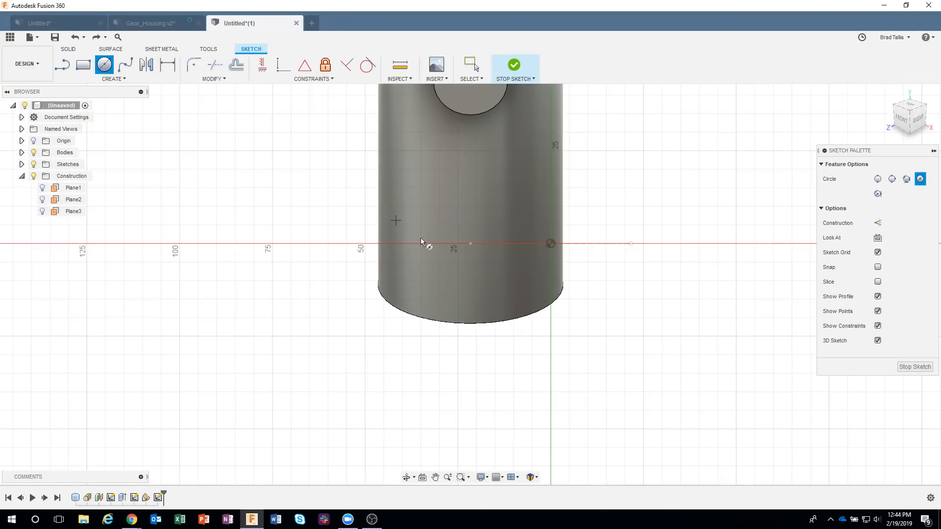
click(469, 244)
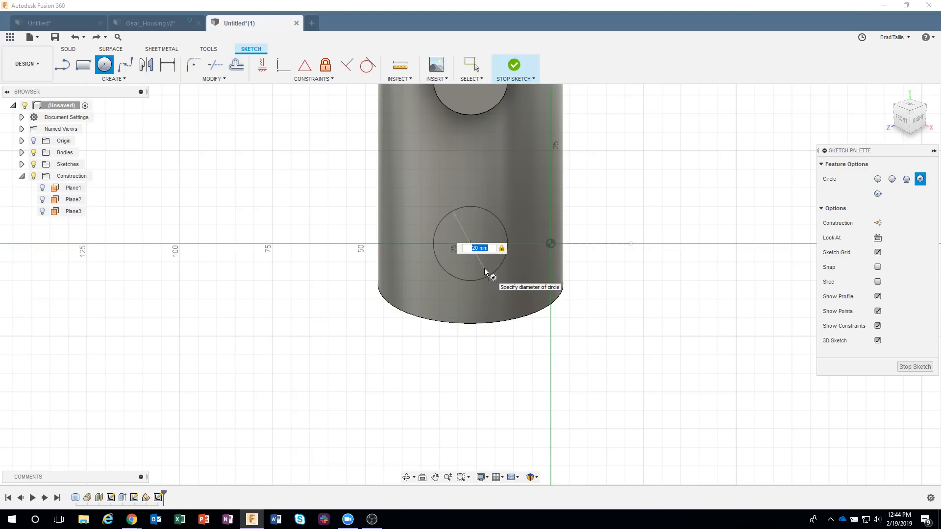
key(Return)
click(520, 65)
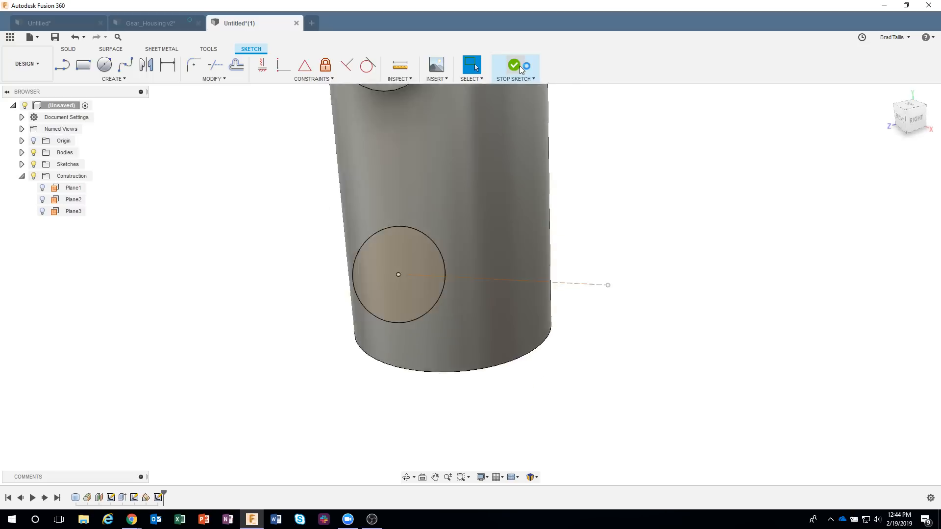
Extrude the centred circle with extent To Object, ending at the cylinder's curved side face
right_click(350, 340)
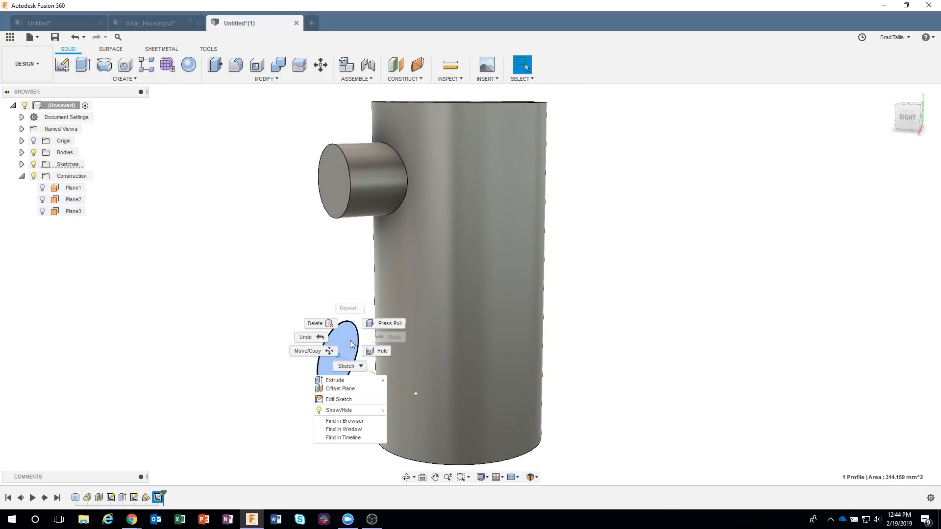
click(343, 380)
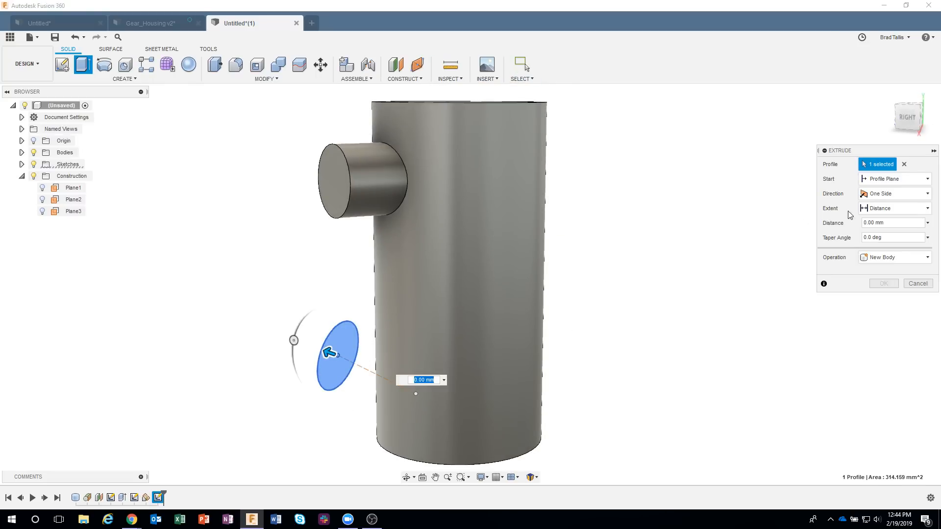
click(893, 212)
click(882, 241)
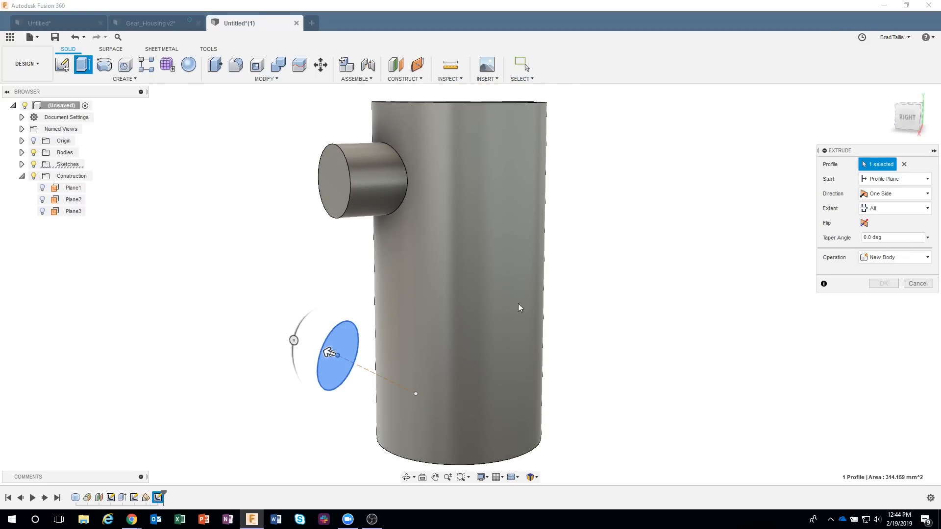
click(893, 208)
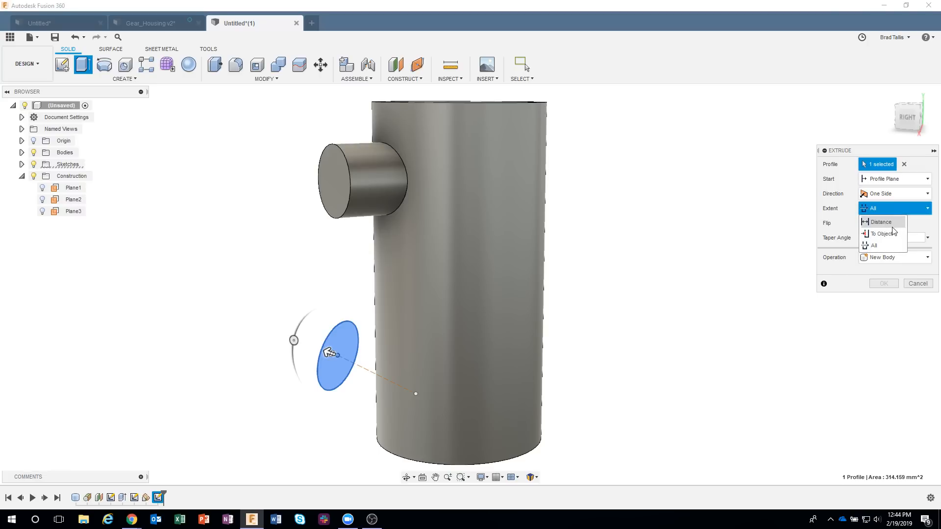
click(882, 222)
click(894, 209)
click(881, 233)
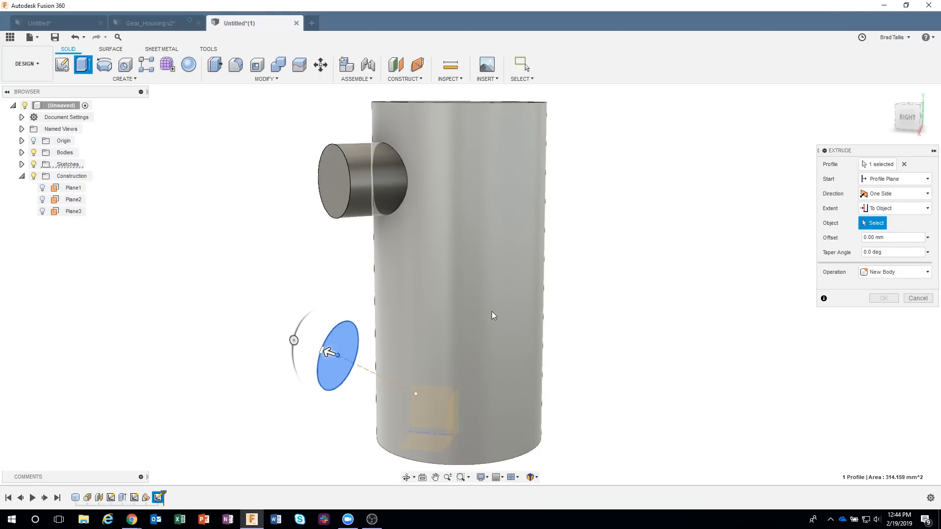
click(492, 312)
click(873, 343)
shift+middle_drag(761, 319, 632, 165)
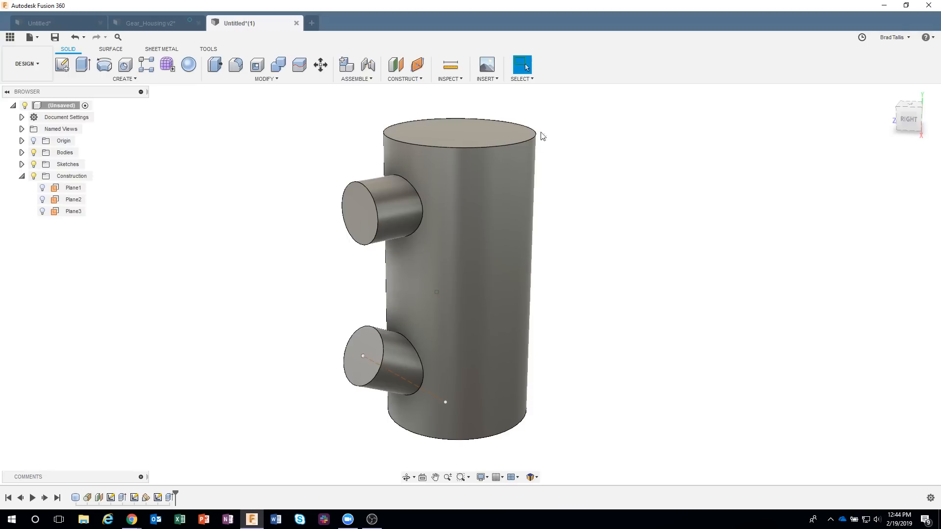
Shell the body to a 3 mm inside thickness, opening the cylinder's top and bottom faces and both side bosses' end faces
click(452, 134)
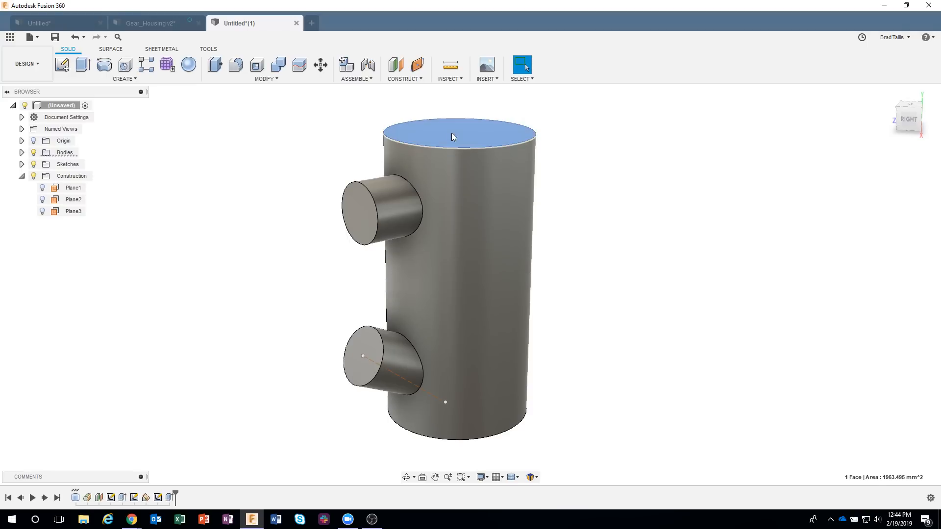
right_click(452, 133)
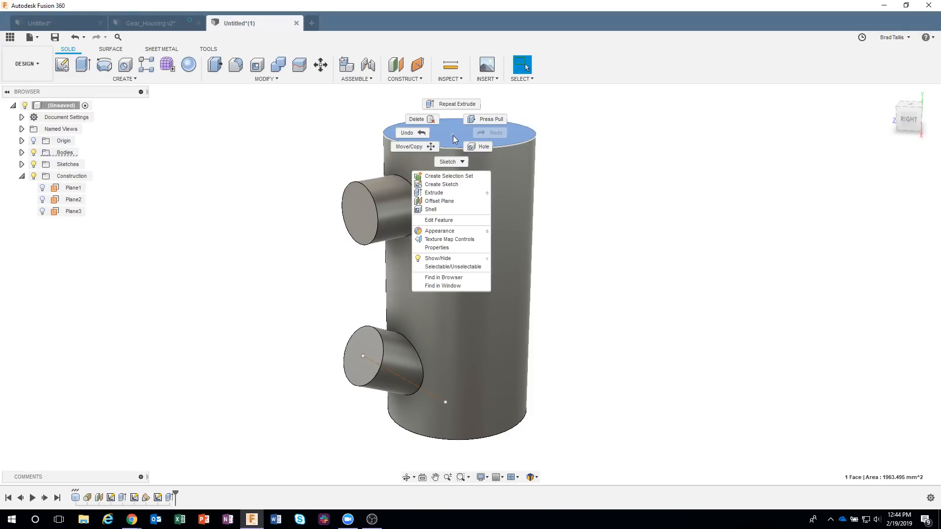
click(442, 209)
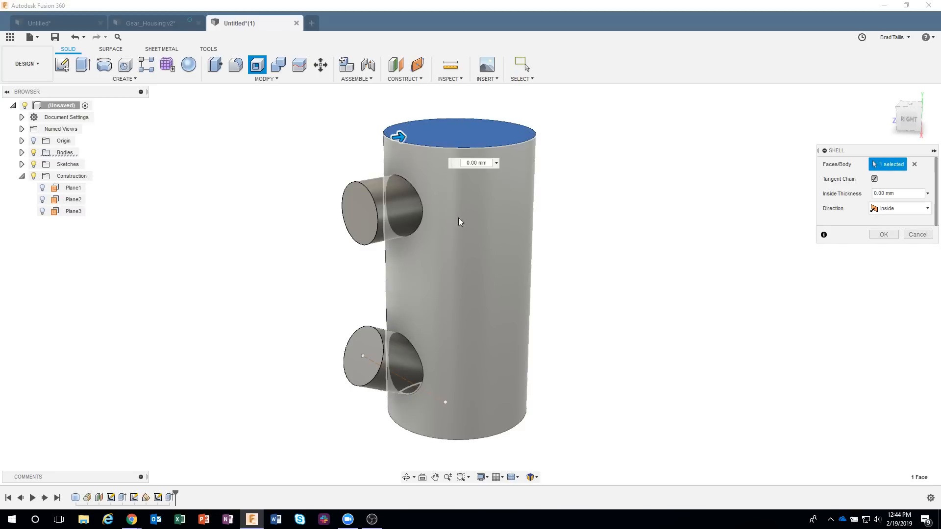
click(370, 218)
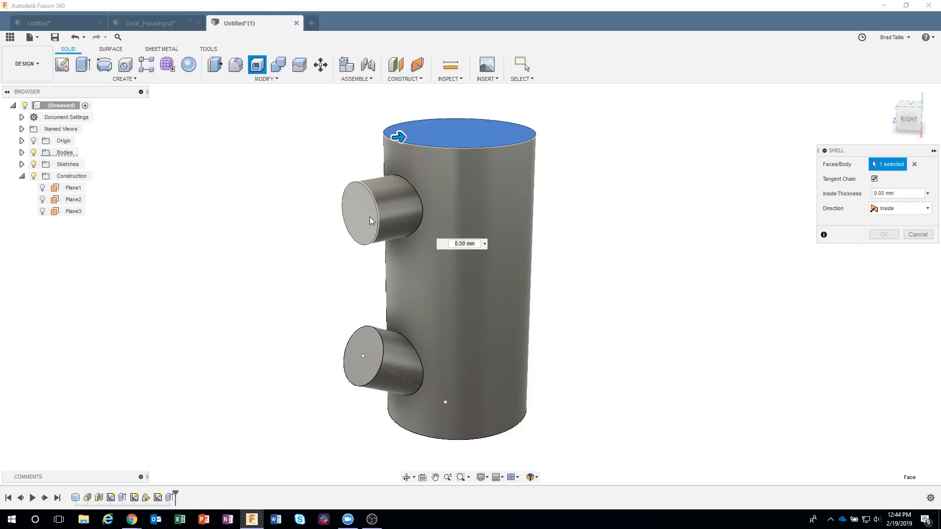
click(364, 342)
shift+middle_drag(584, 423, 458, 413)
click(458, 410)
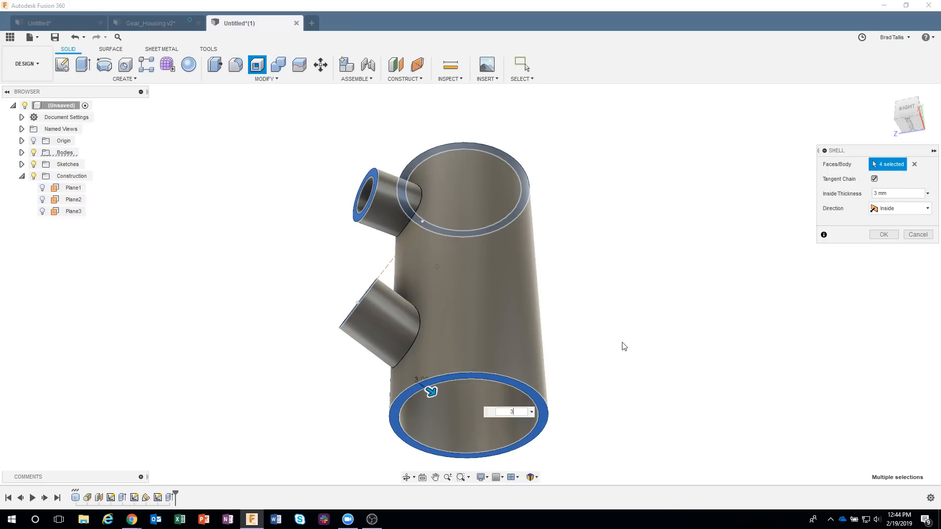
shift+middle_drag(622, 345, 784, 280)
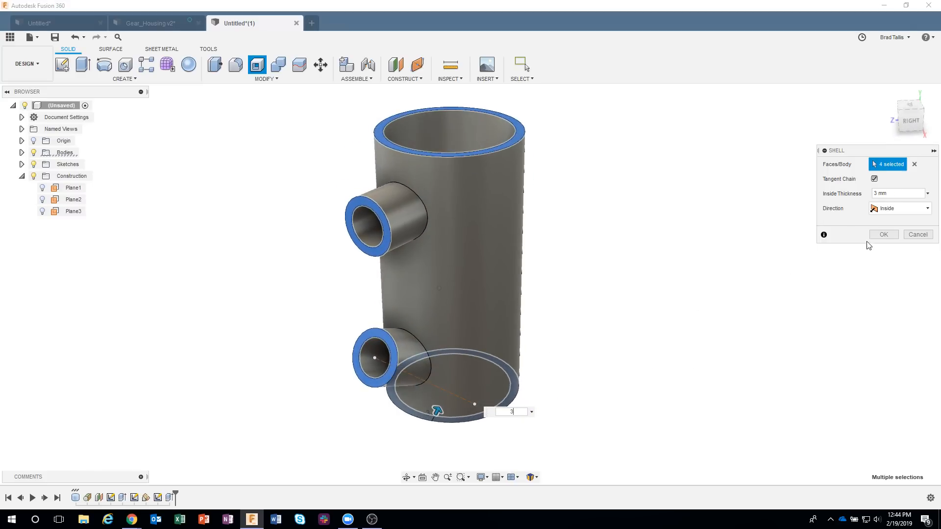
click(883, 234)
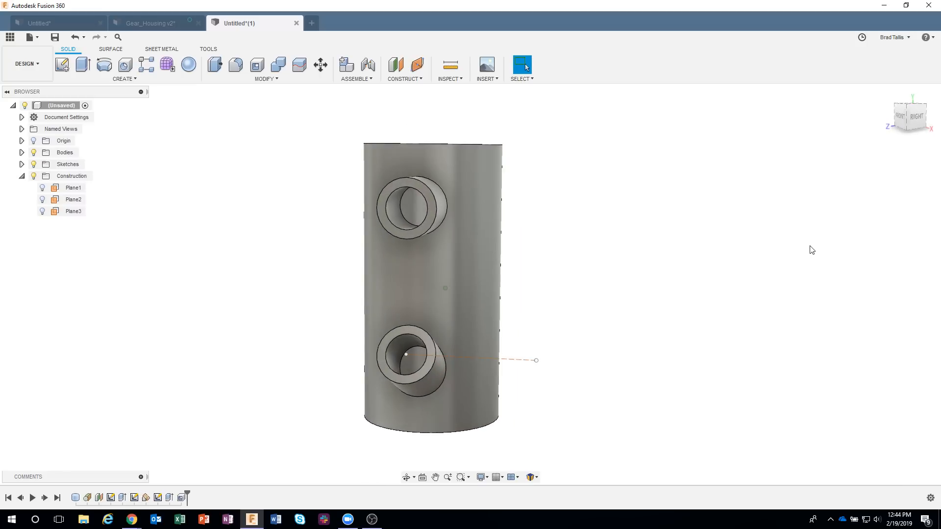
Fillet the two edges where the side bosses meet the cylinder with a 3 mm constant radius
shift+middle_drag(811, 250, 414, 122)
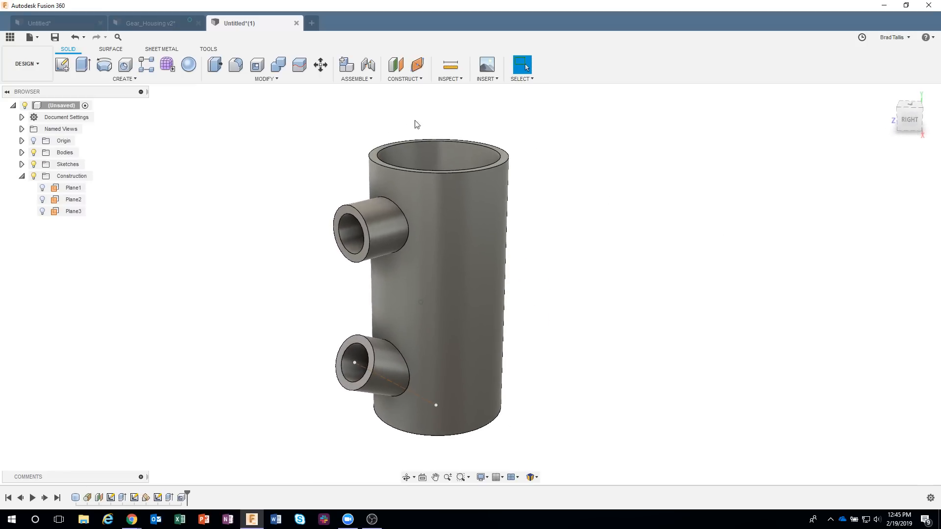
shift+middle_drag(270, 252, 283, 250)
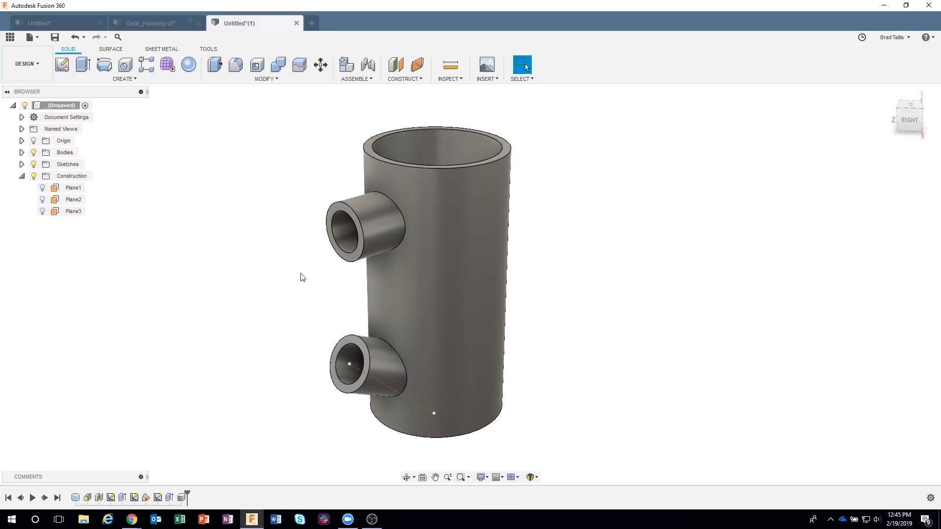
shift+middle_drag(288, 338, 359, 197)
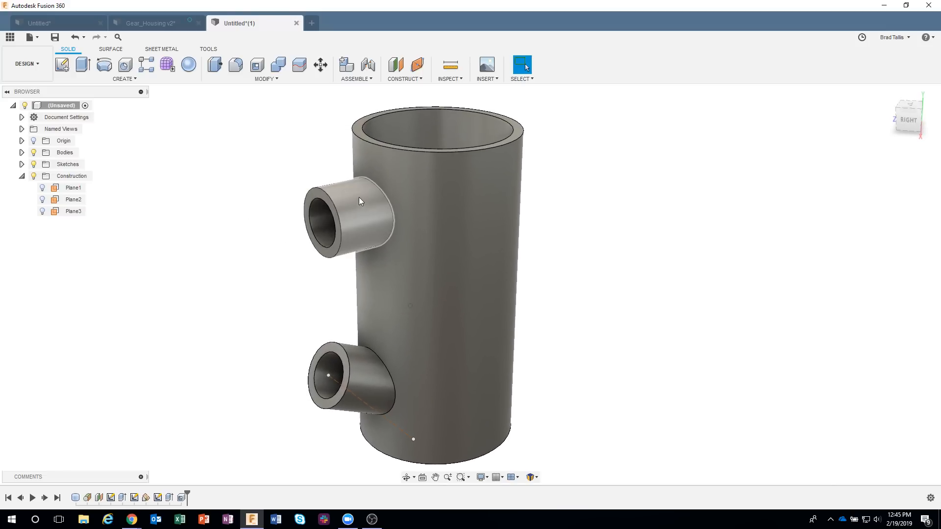
click(372, 184)
key(f)
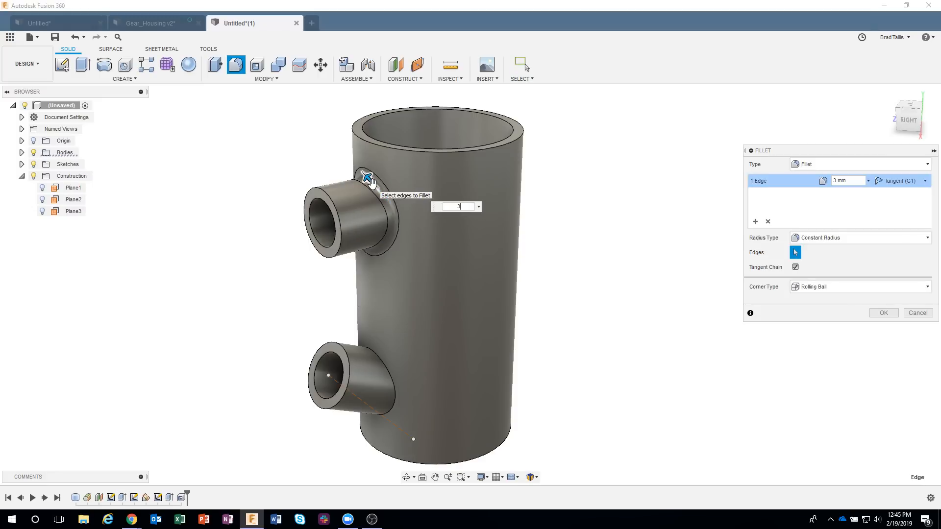
click(385, 361)
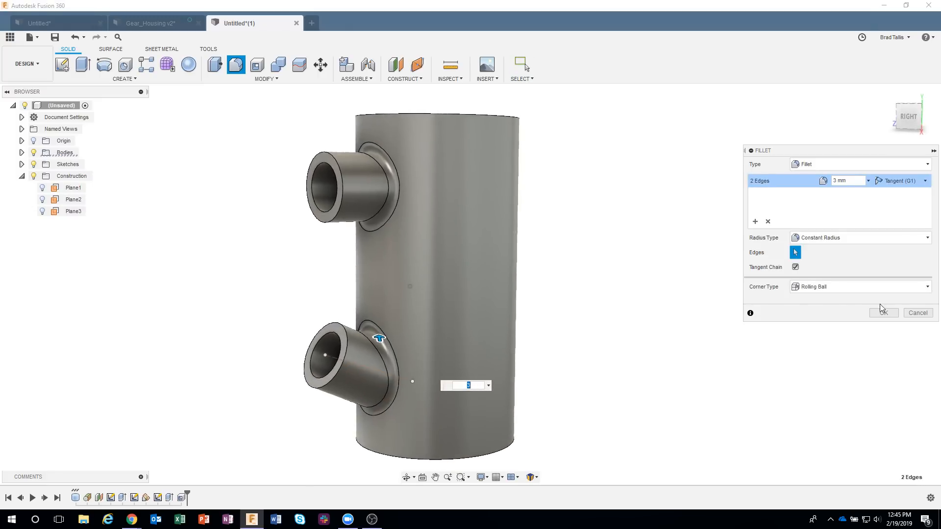
click(882, 312)
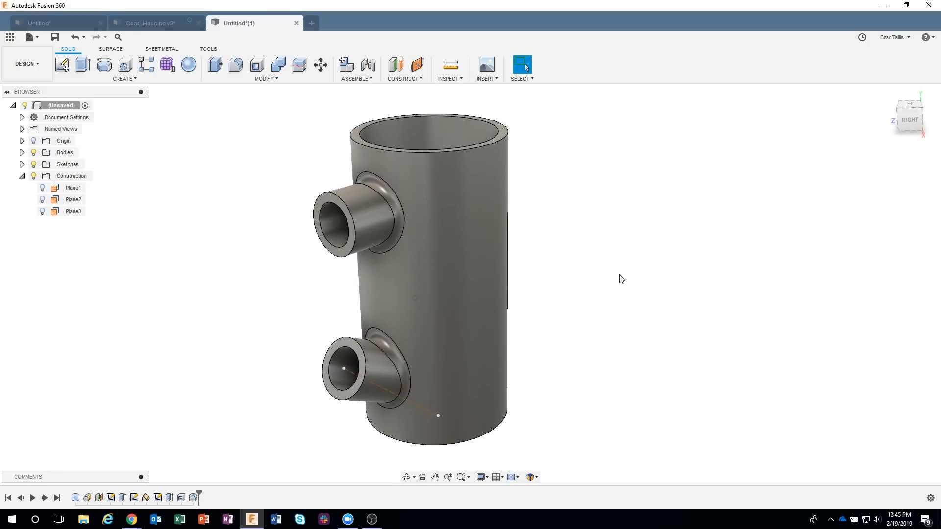
shift+middle_drag(622, 279, 629, 281)
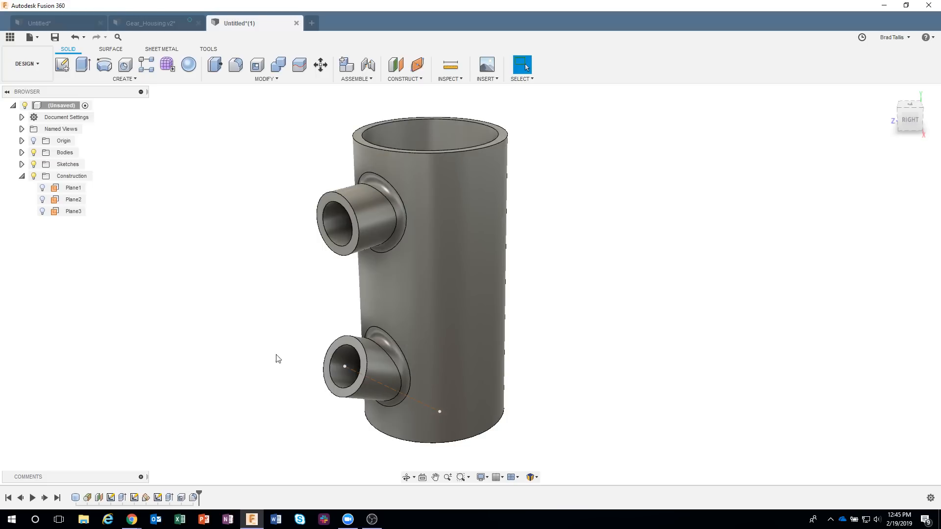
Try rotating the tilted boss's construction line and endpoints 45° about the cylinder's axis with Move/Copy, and undo the move
click(319, 66)
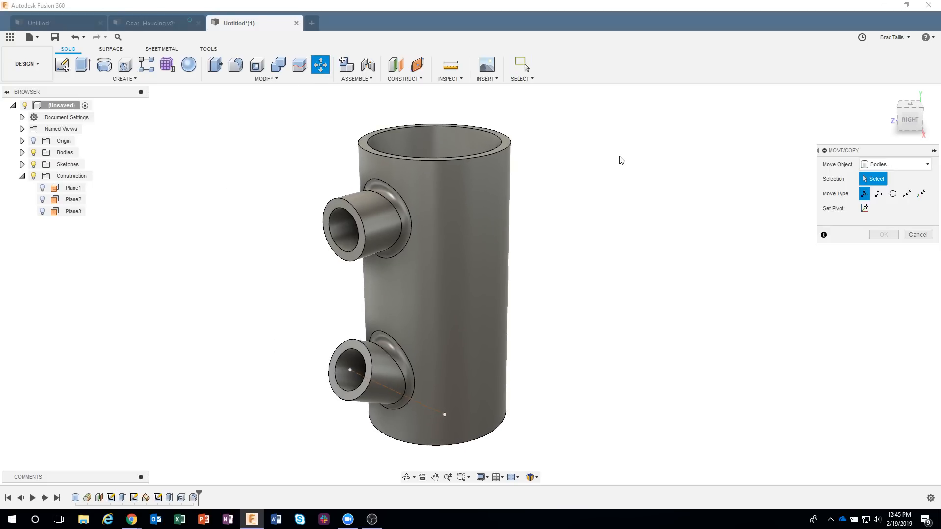
click(897, 165)
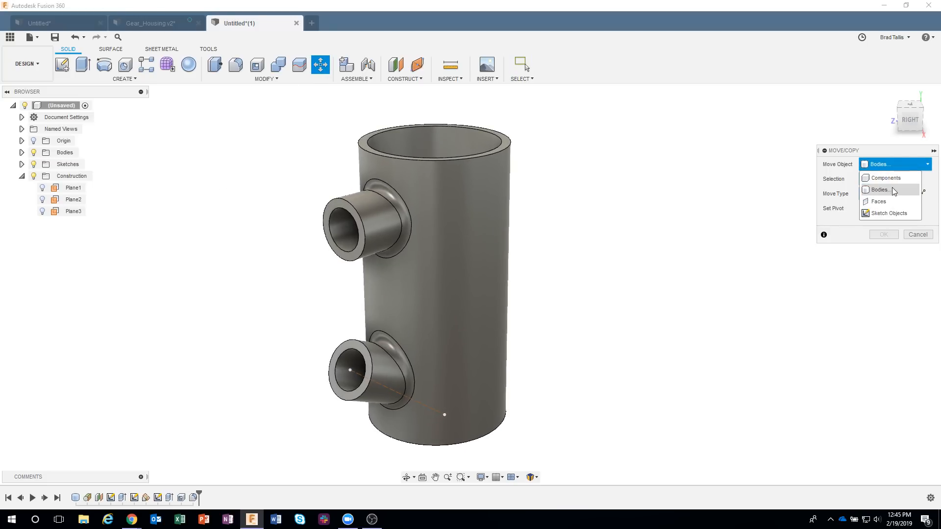
click(890, 212)
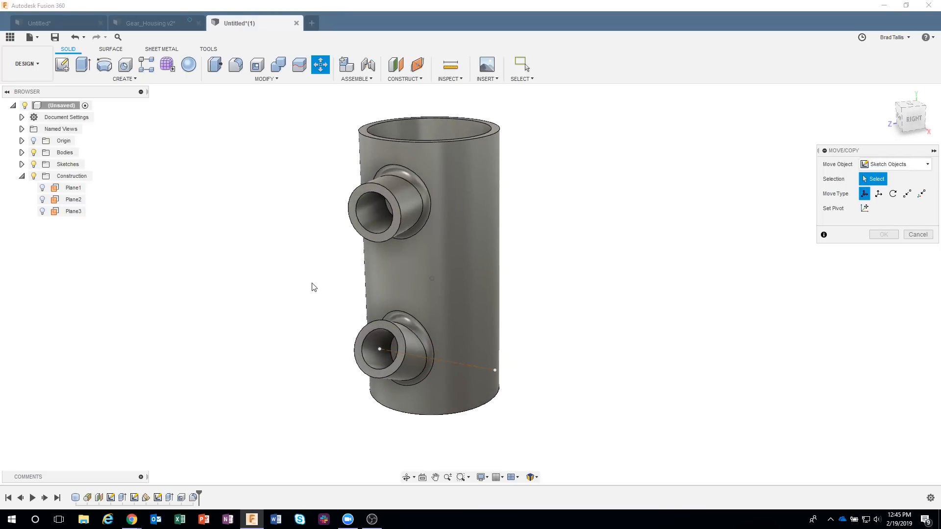
mouse_move(316, 287)
mouse_down()
mouse_move(448, 369)
mouse_move(538, 407)
mouse_up()
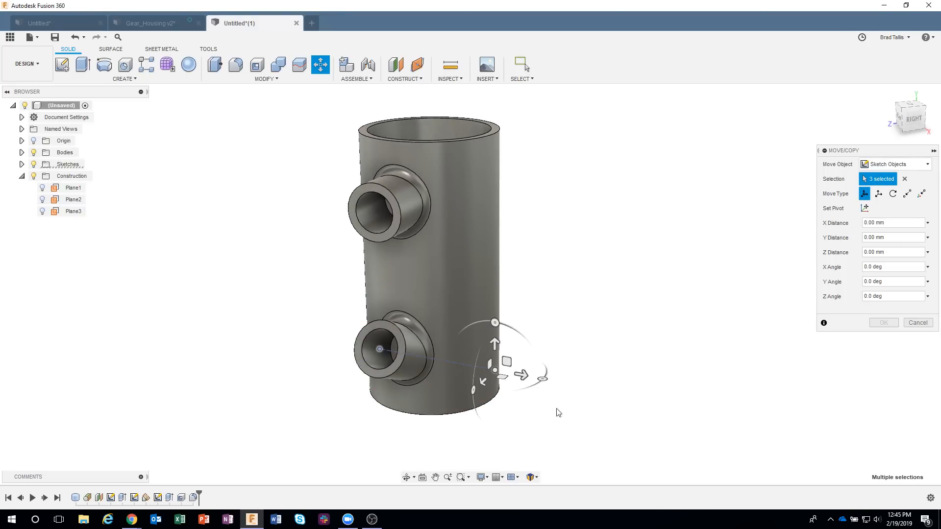
click(893, 194)
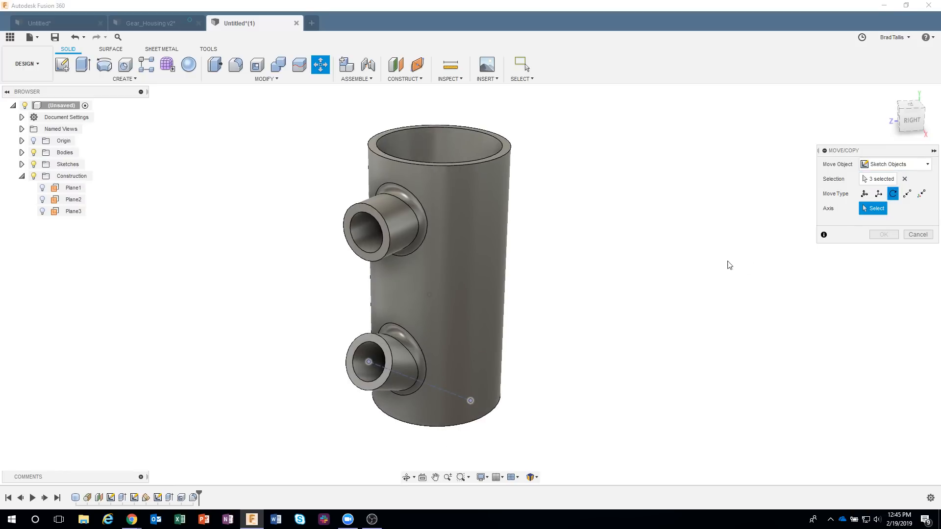
click(455, 187)
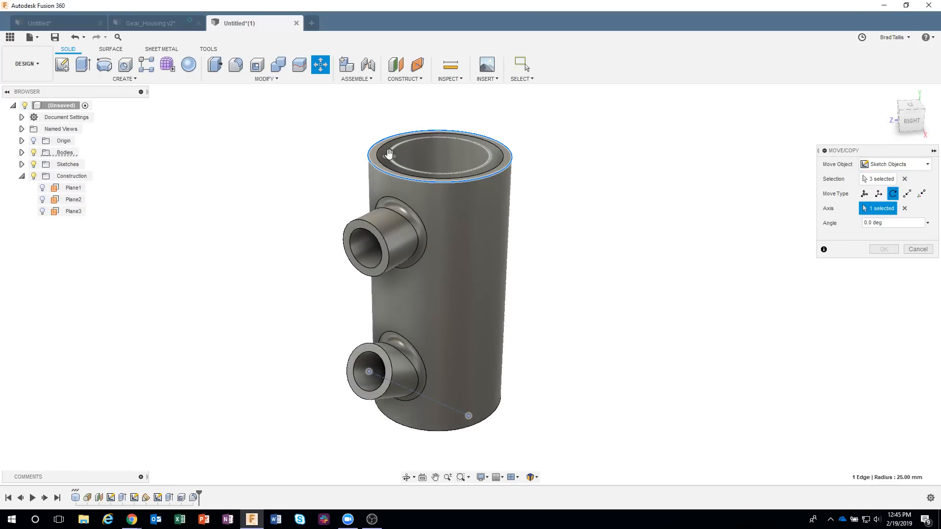
drag(389, 156, 393, 157)
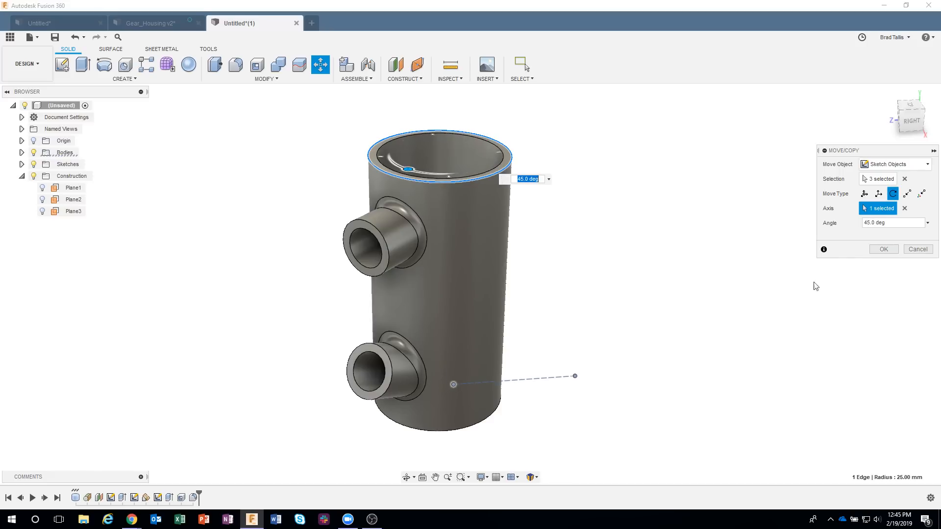
click(884, 250)
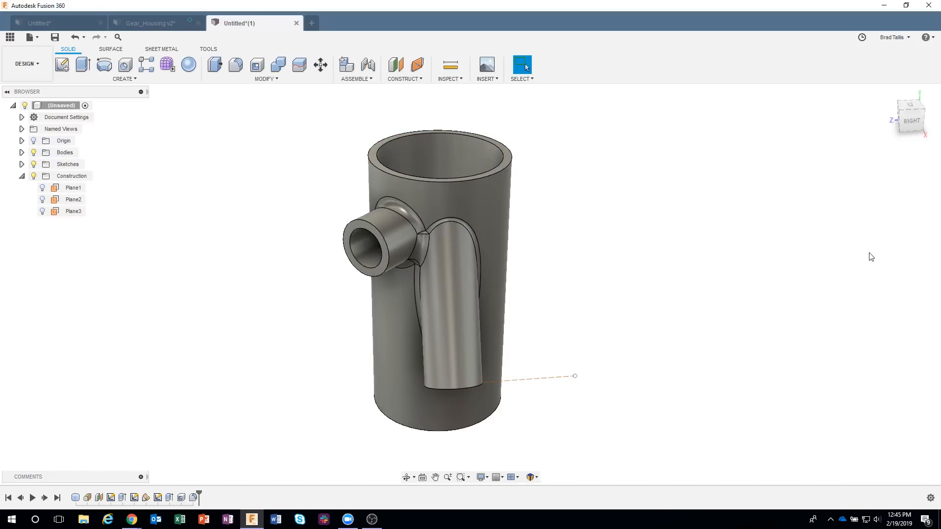
shift+middle_drag(588, 315, 336, 280)
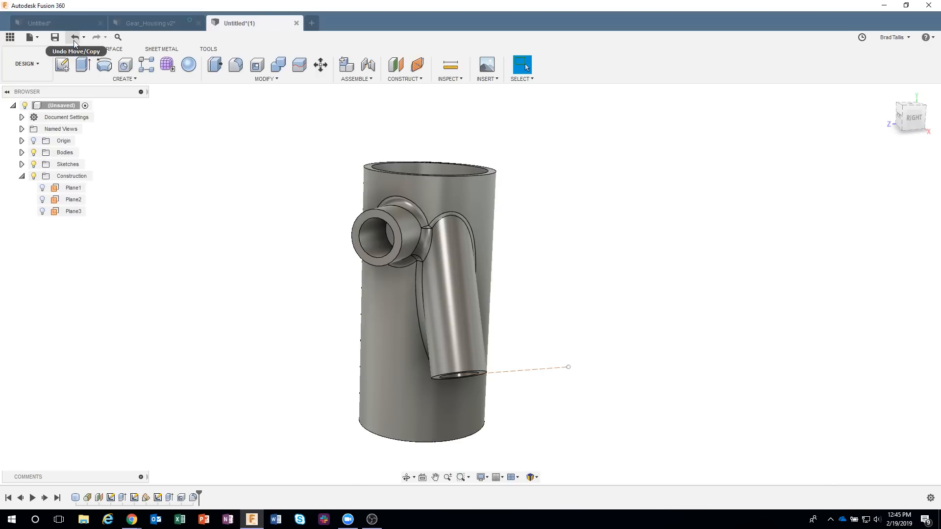
click(74, 39)
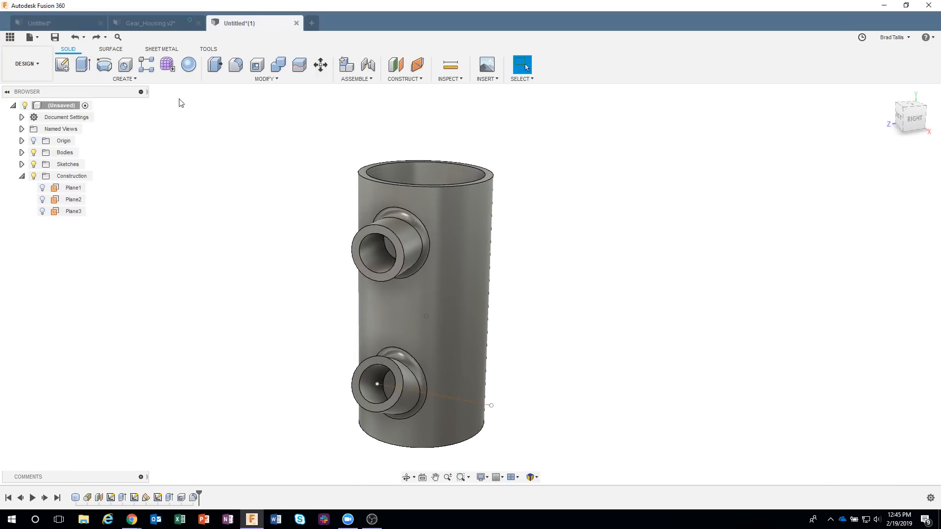
Show Sketch2 and rotate its circle and centre point 30° about the cylinder's axis, using the top outer edge as the axis
right_click(609, 149)
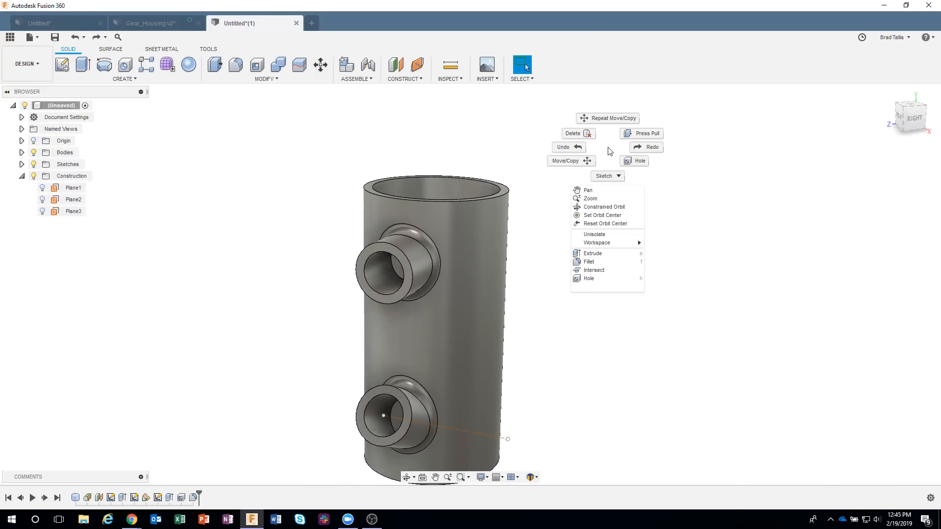
click(579, 161)
shift+middle_drag(329, 225, 326, 206)
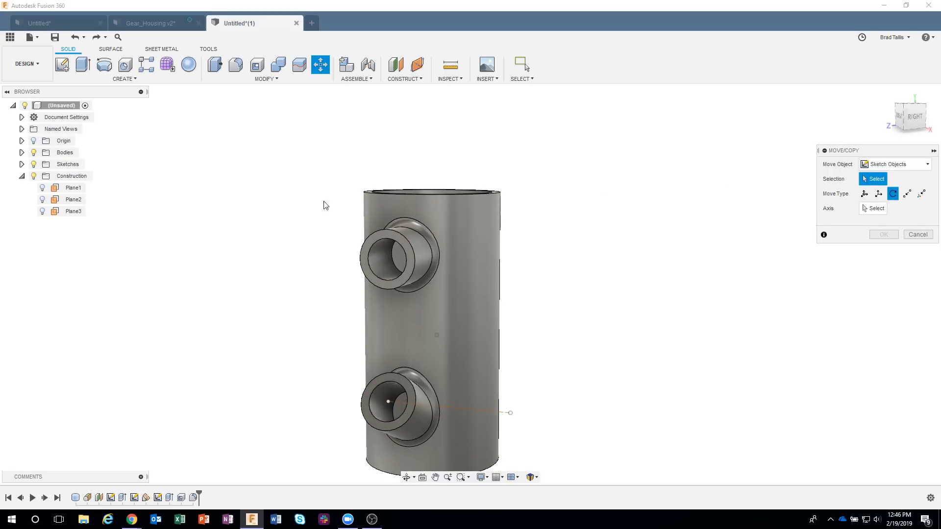
drag(328, 202, 476, 318)
click(22, 164)
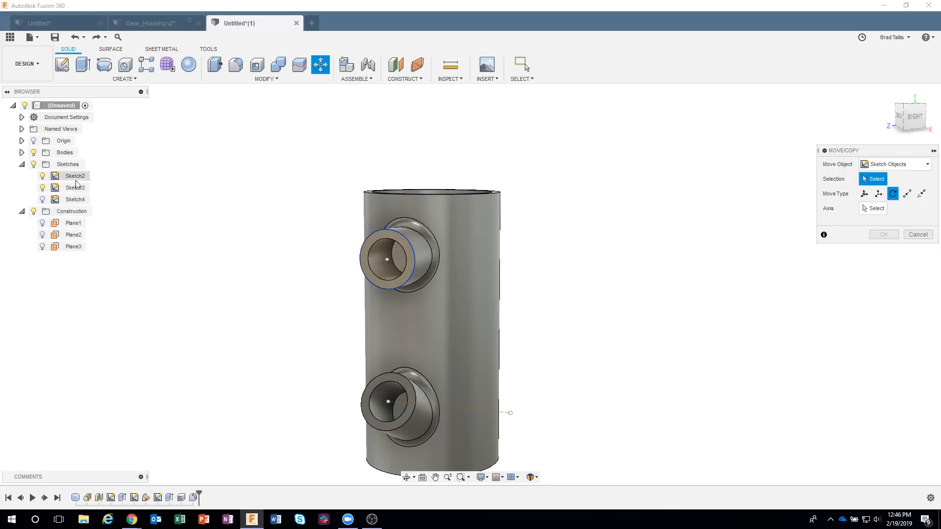
drag(330, 204, 472, 313)
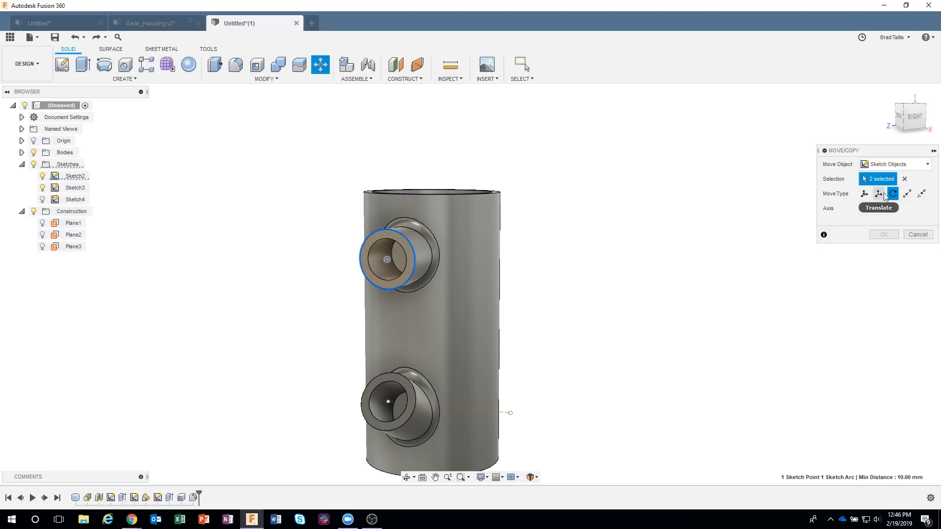
click(879, 194)
click(893, 194)
shift+middle_drag(449, 182, 458, 225)
click(457, 225)
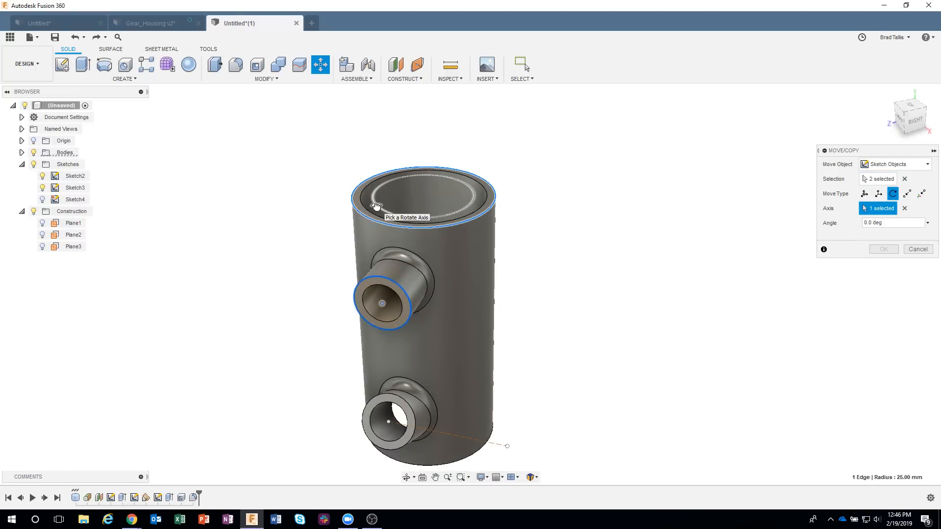
drag(377, 207, 394, 215)
click(884, 249)
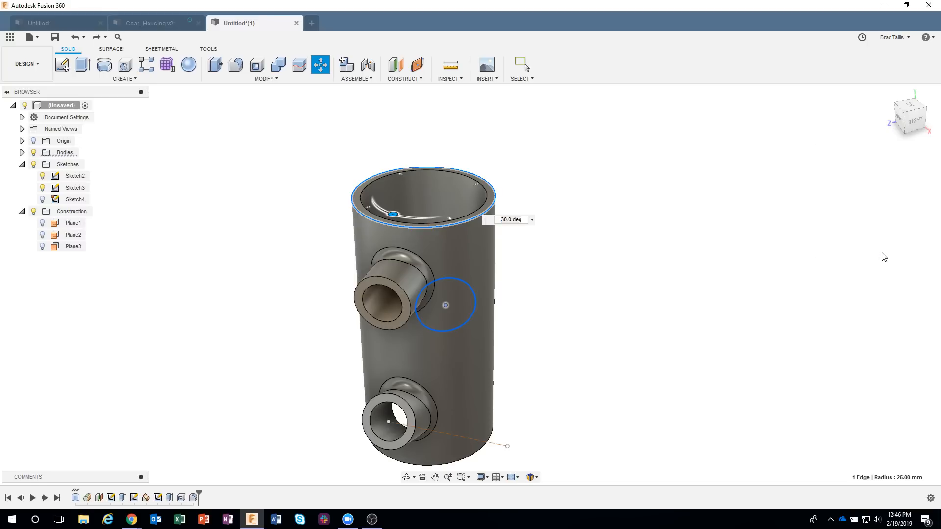
shift+middle_drag(627, 315, 623, 275)
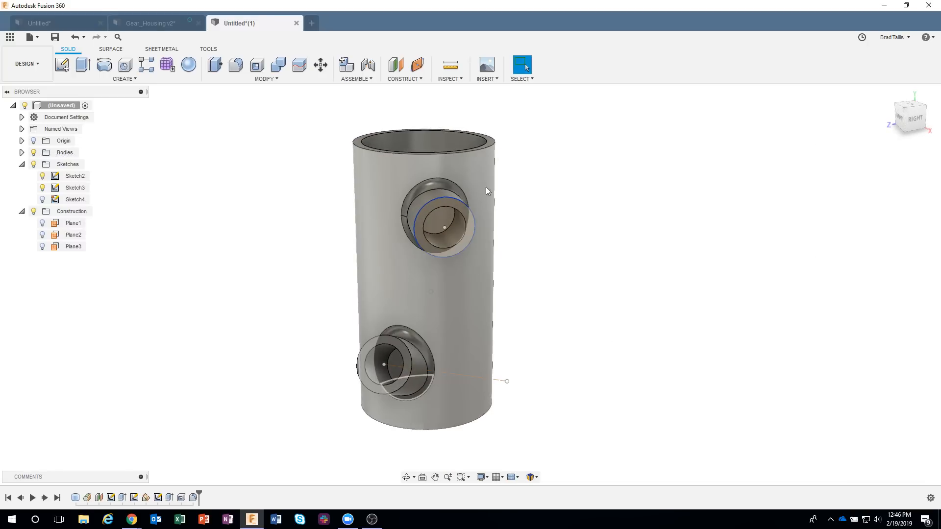
shift+middle_drag(448, 193, 441, 216)
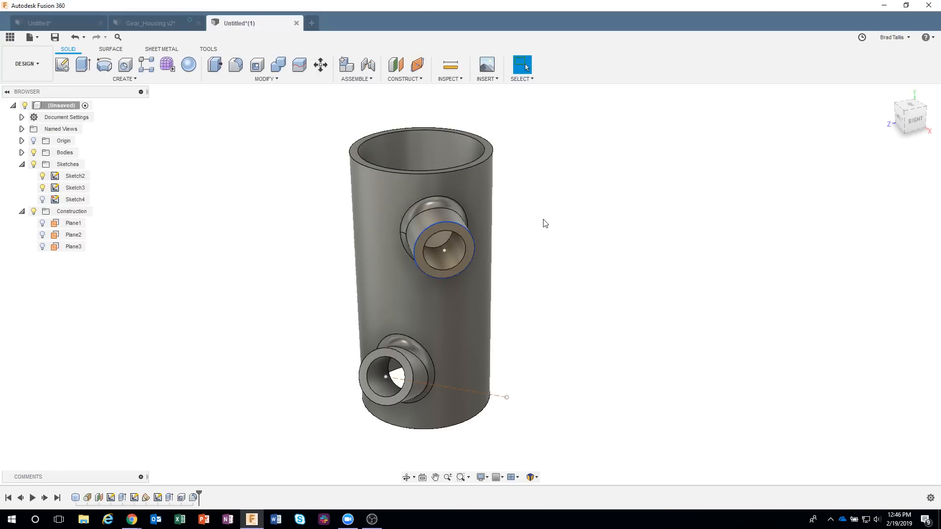
Sketch a four-point fit point spline on the upper side boss's end face plane, spanning the area between the two bosses, and finish the sketch
shift+middle_drag(524, 244, 538, 239)
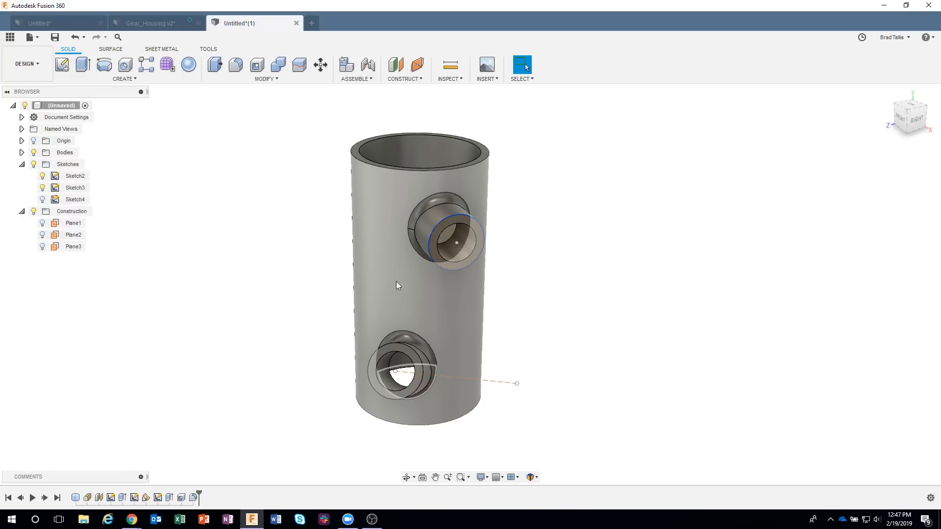
click(122, 80)
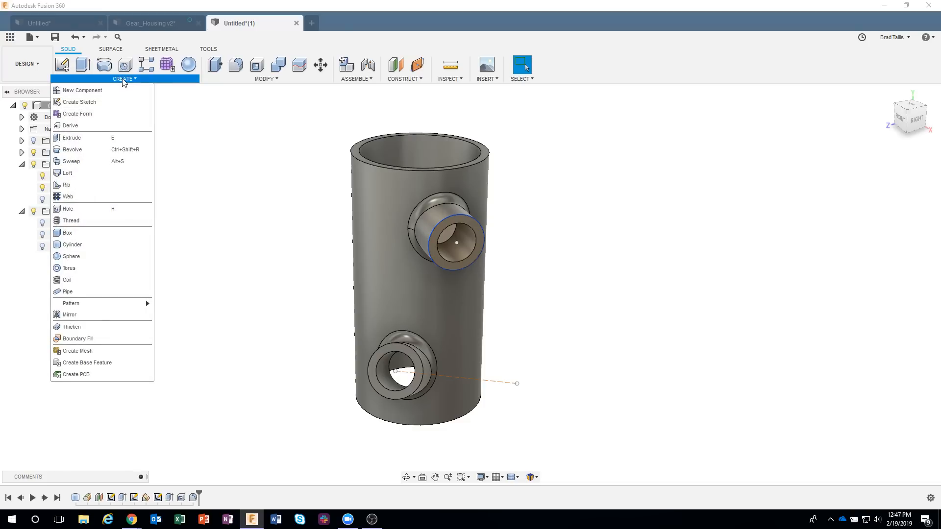
click(63, 65)
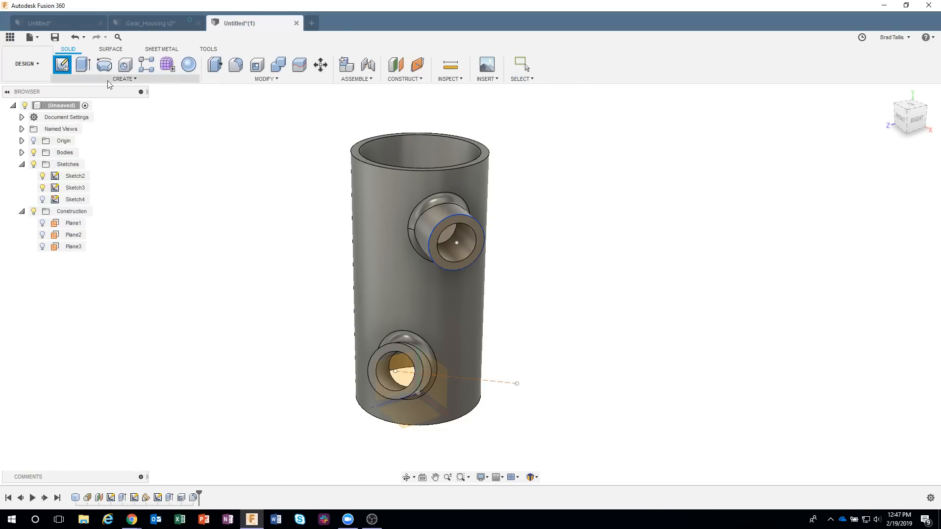
click(446, 225)
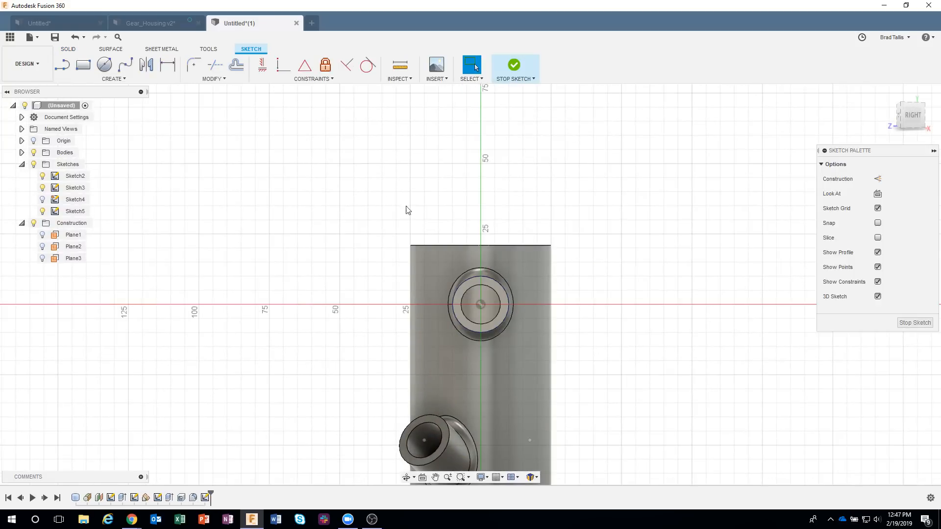
click(121, 68)
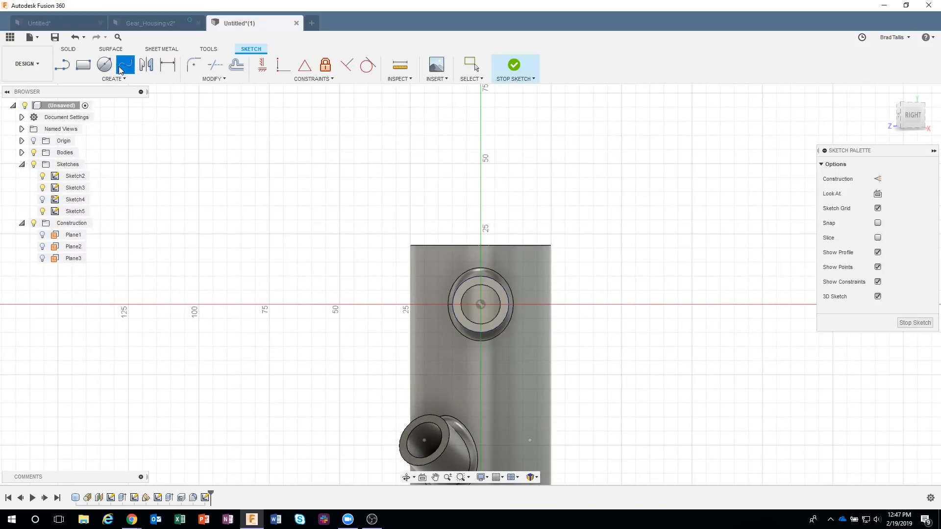
click(434, 378)
click(452, 356)
click(503, 401)
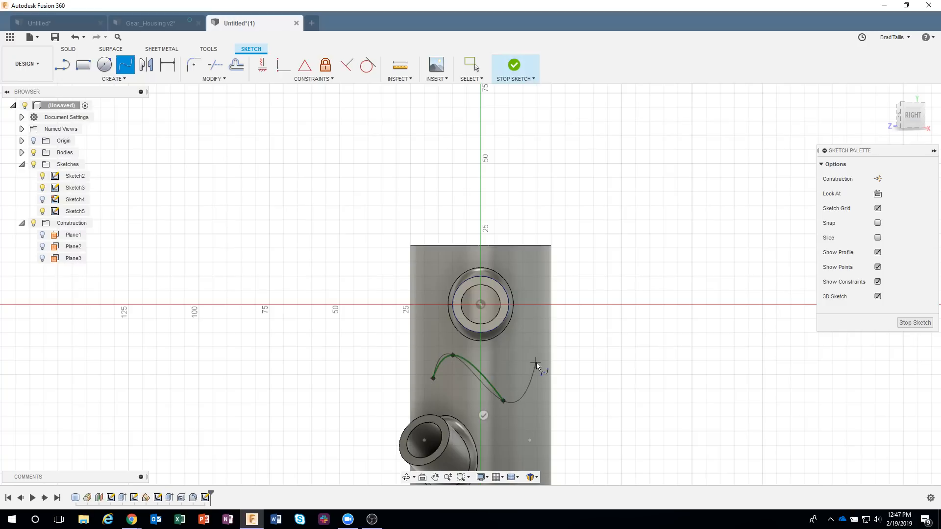
click(536, 363)
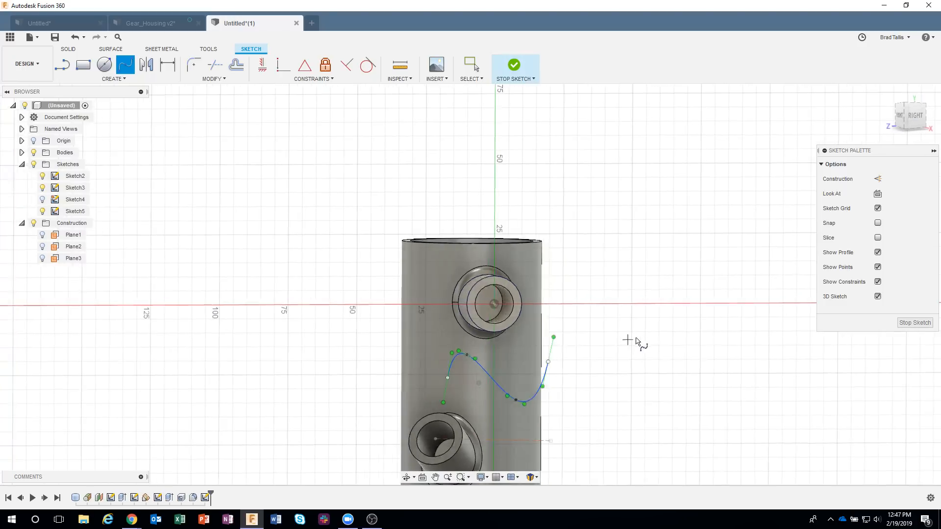
mouse_move(637, 340)
shift+middle_down()
mouse_move(714, 332)
mouse_move(716, 341)
mouse_move(647, 366)
mouse_move(794, 336)
mouse_move(686, 275)
mouse_move(439, 195)
mouse_move(497, 194)
shift+middle_up()
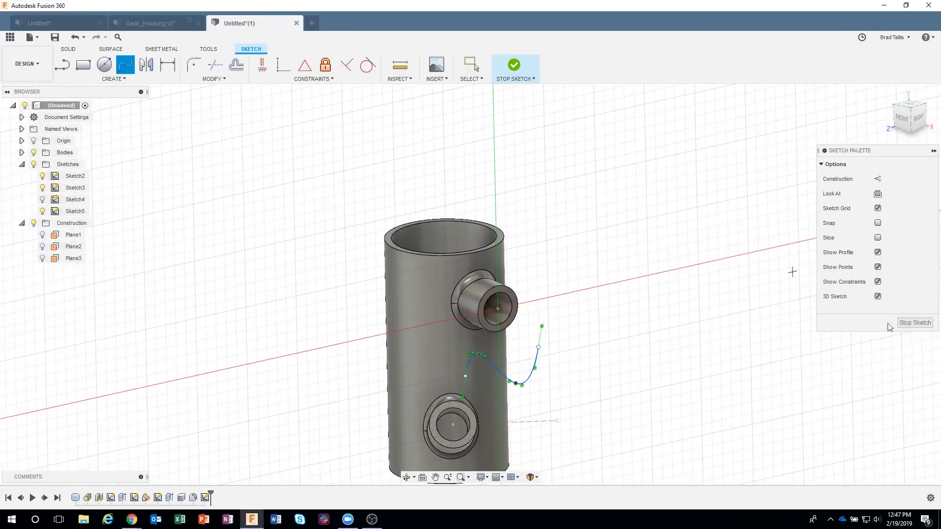
click(905, 324)
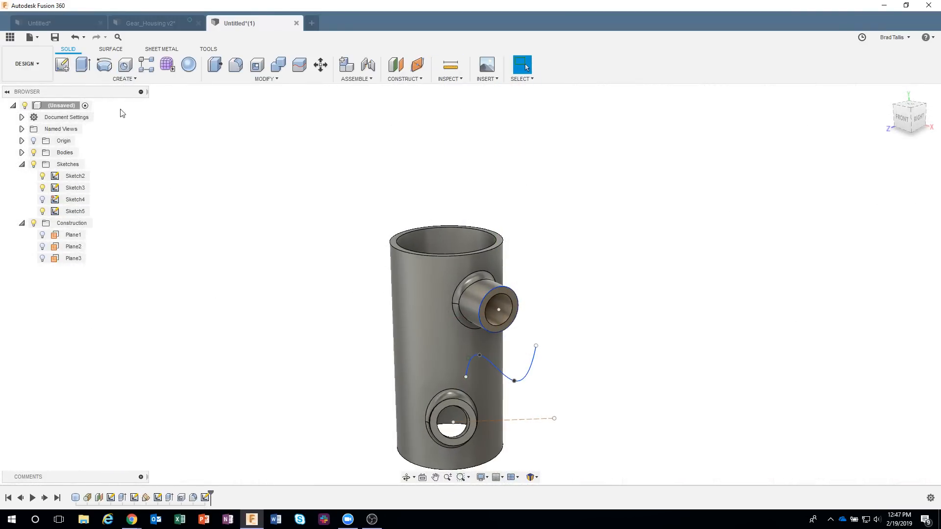
Start another sketch on the upper boss's end face and project the spline onto the cylinder's outer face with Project To Surface, using Closest Point
click(72, 67)
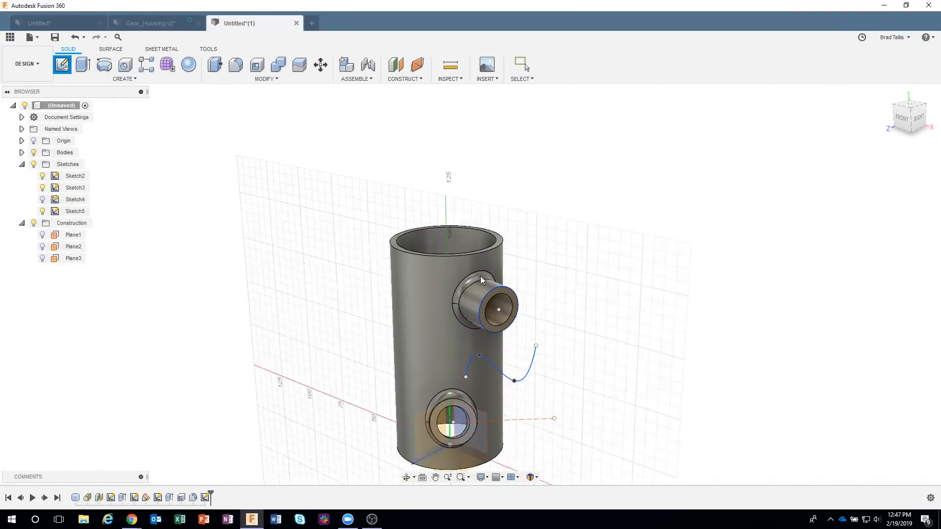
click(498, 292)
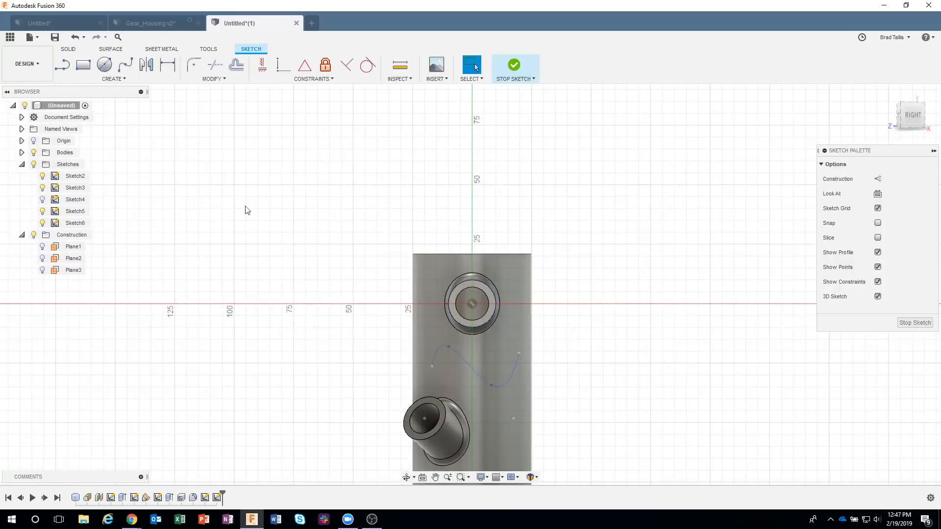
click(113, 79)
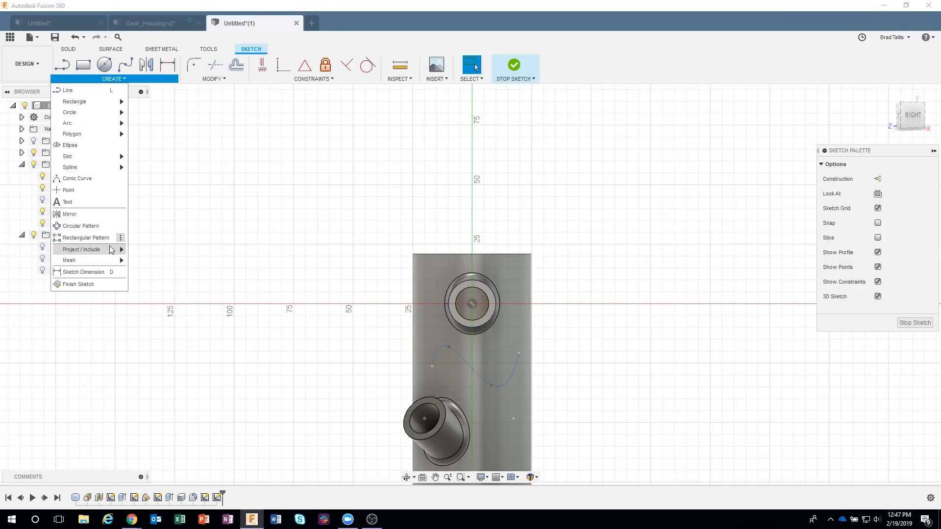
mouse_move(109, 251)
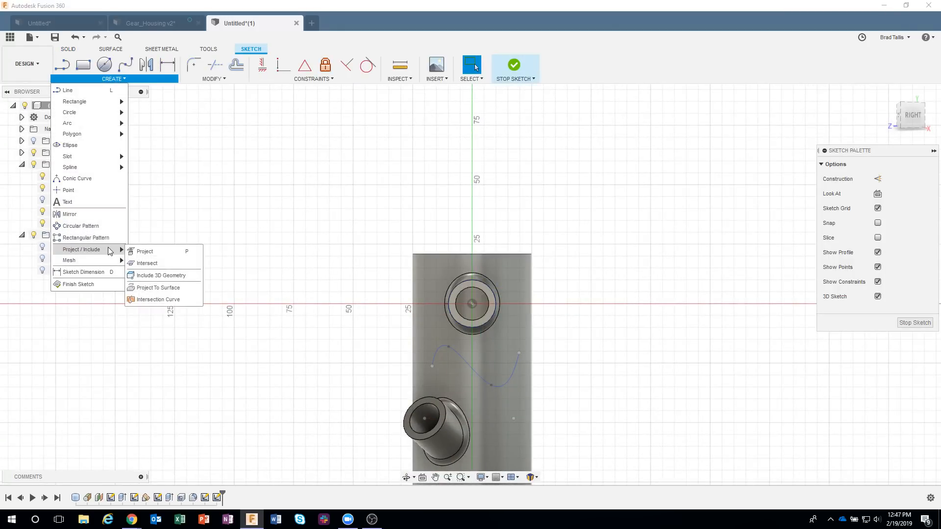
click(152, 291)
shift+middle_drag(385, 168, 399, 330)
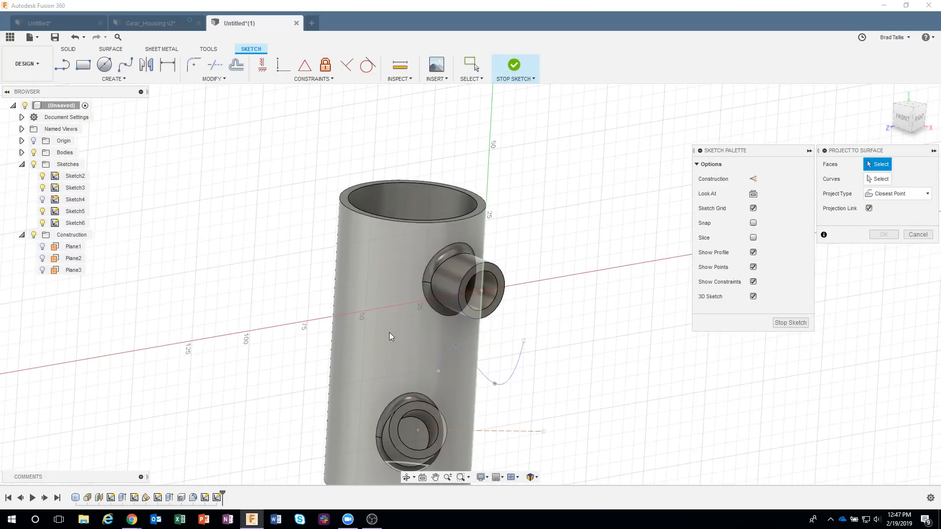
click(389, 321)
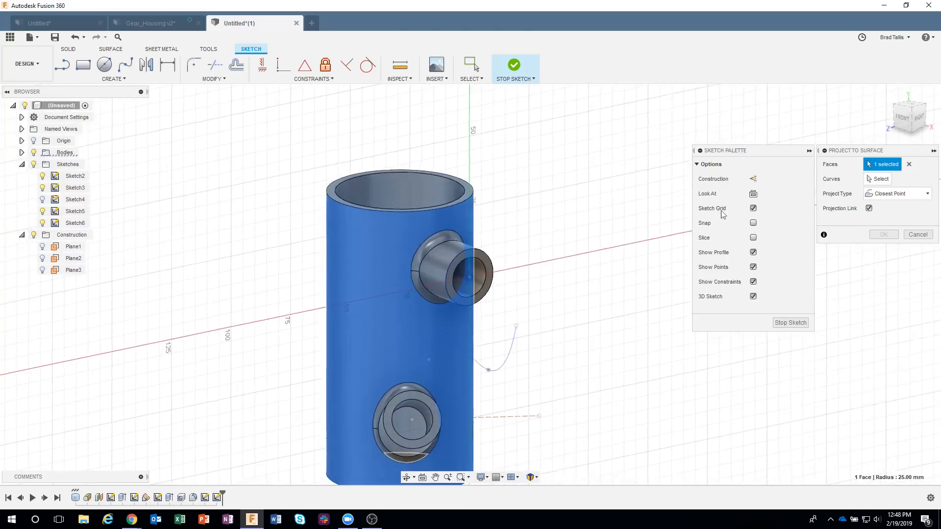
click(878, 183)
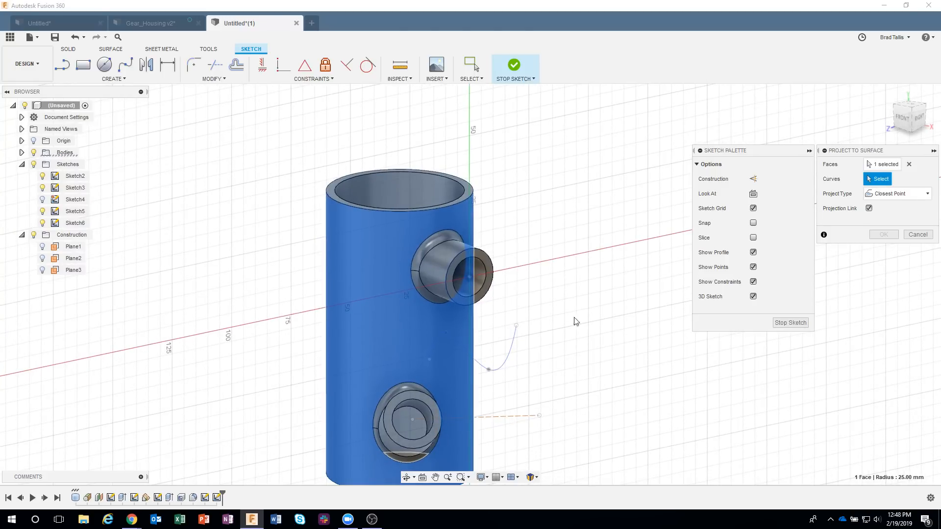
click(514, 351)
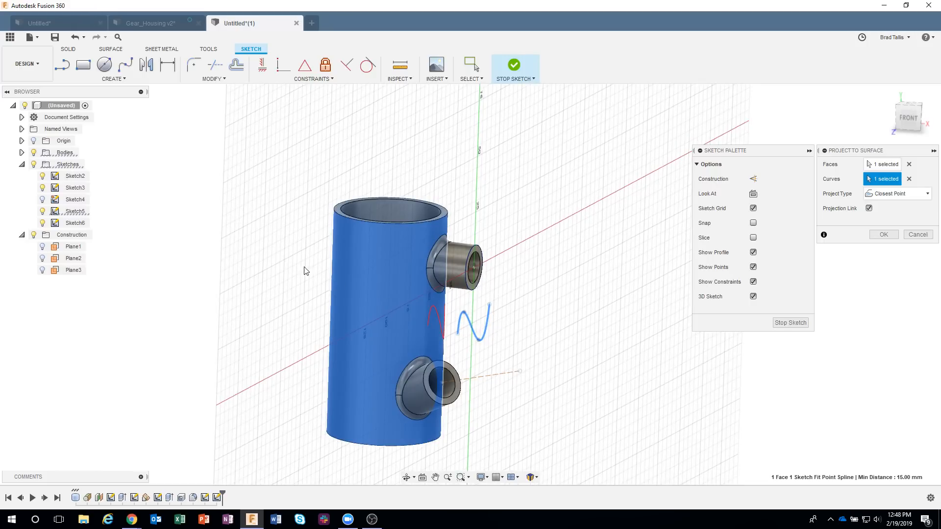
click(883, 235)
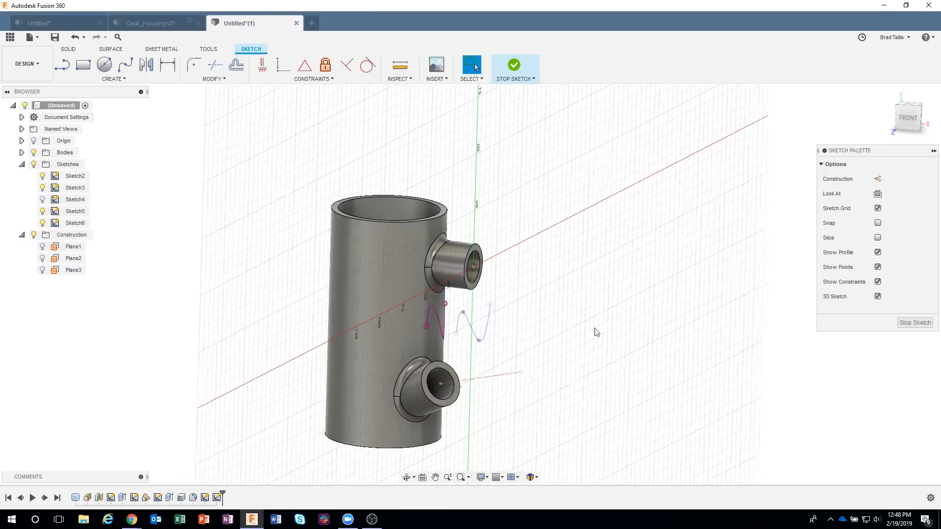
Move the original spline's start point about -5.96 mm in X and -0.79 mm in Y with Move/Copy
scroll(428, 344, up, 1)
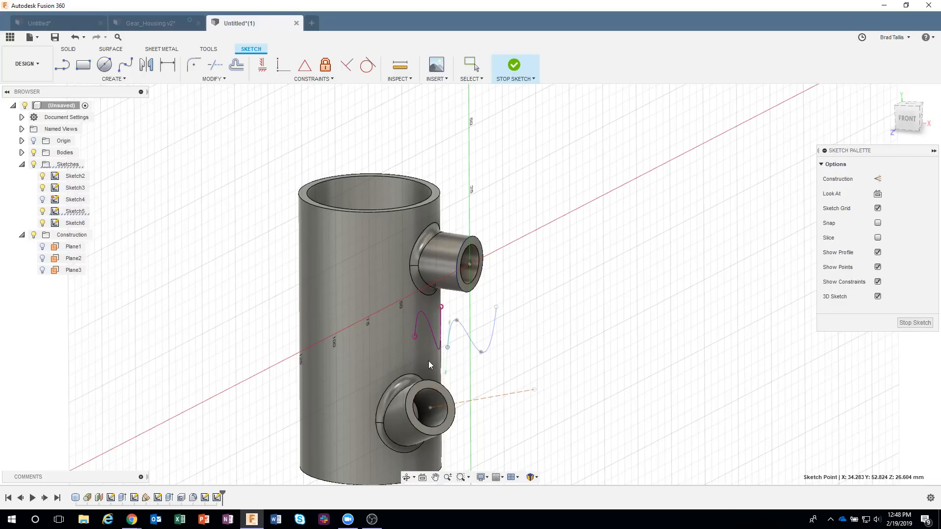
right_click(451, 353)
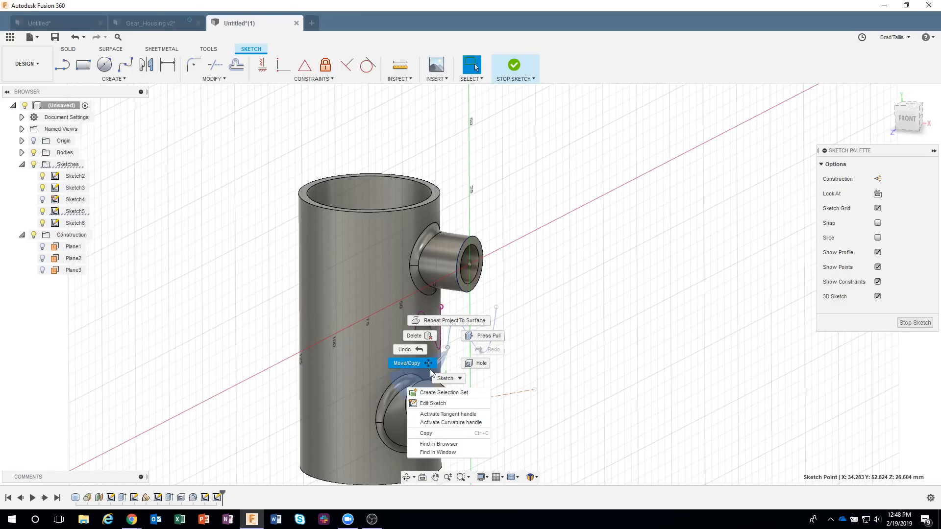
click(431, 362)
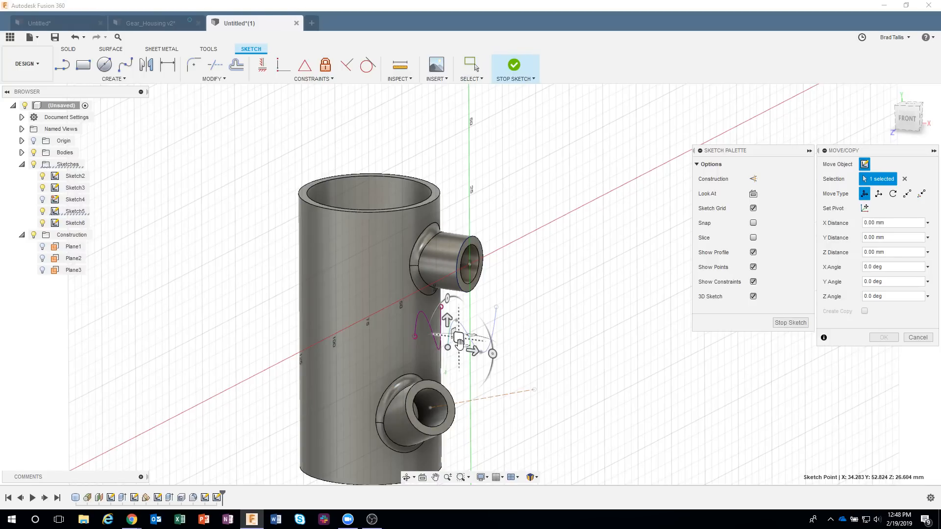
shift+middle_drag(460, 340, 368, 342)
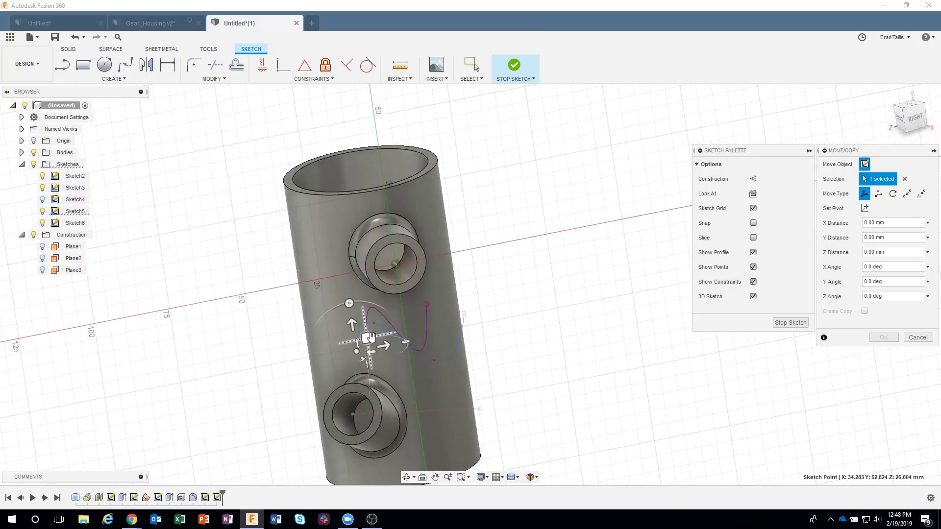
drag(366, 339, 349, 344)
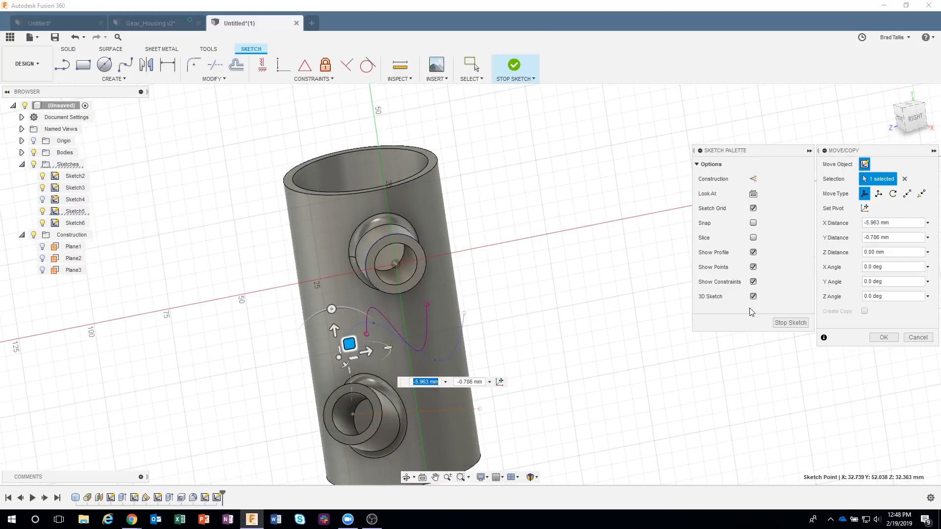
click(885, 338)
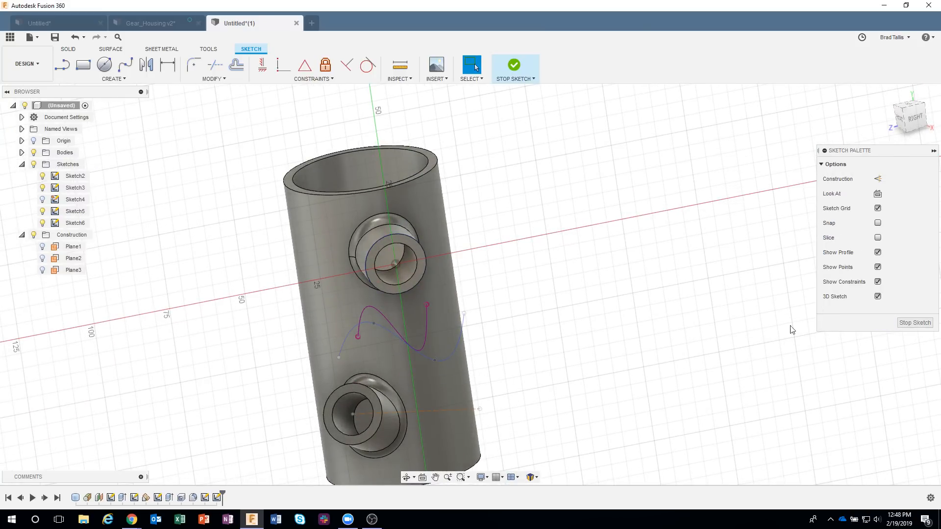
Move the spline's start point a further -7.78 mm in X and -8.60 mm in Y, about, and finish the projection sketch
shift+middle_drag(619, 331, 319, 351)
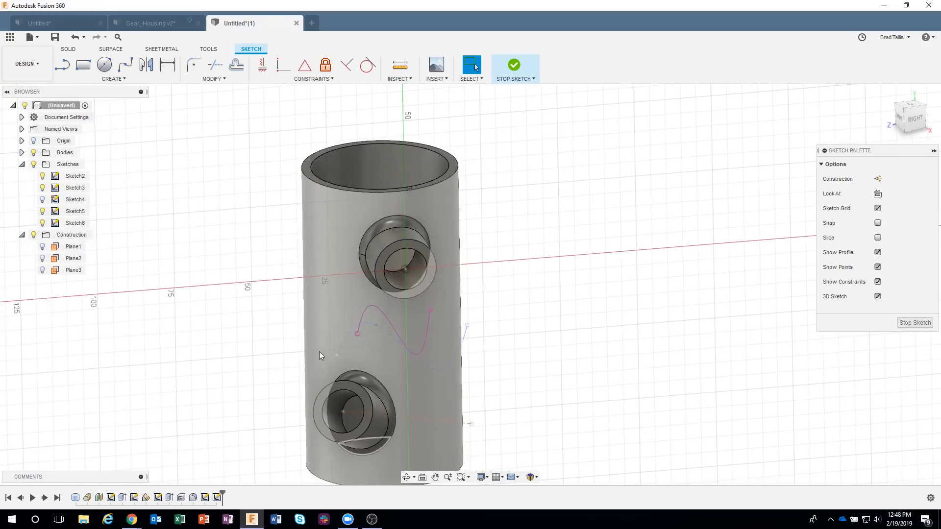
right_click(337, 355)
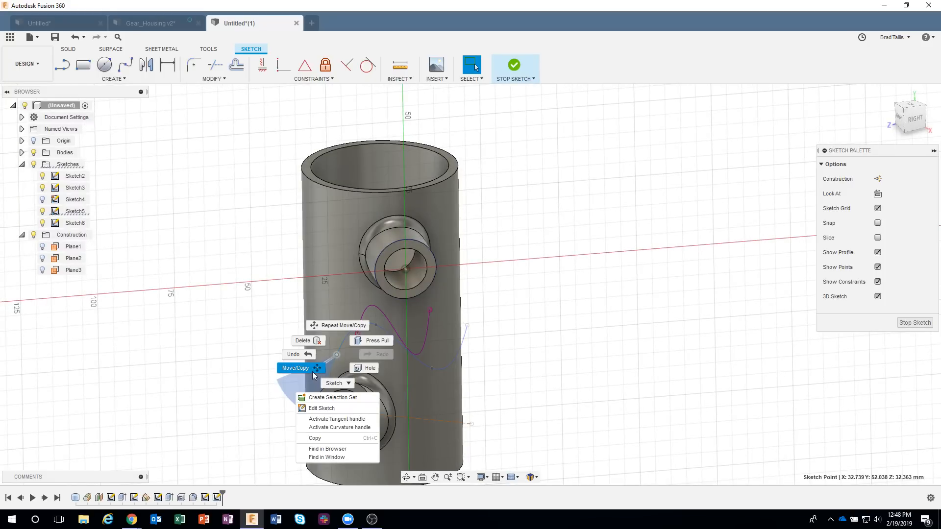
click(314, 375)
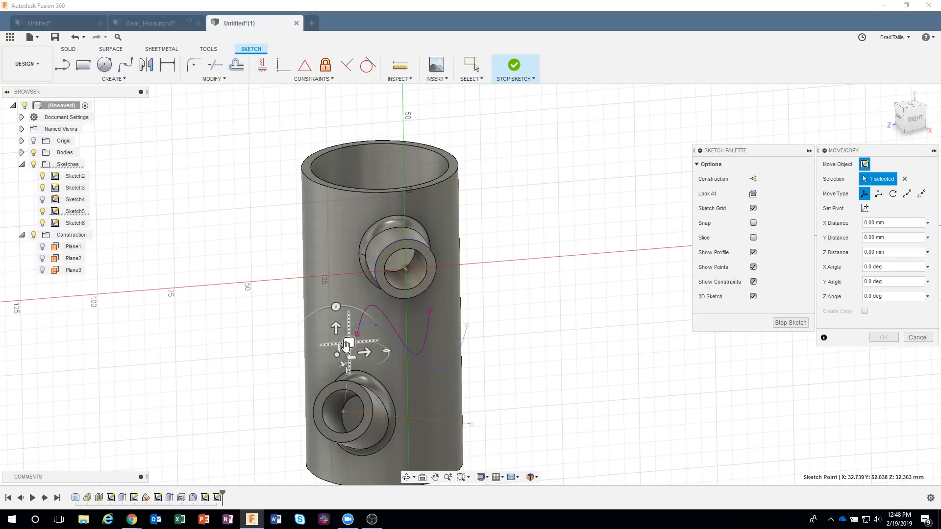
mouse_move(347, 345)
mouse_down()
mouse_move(325, 349)
mouse_move(326, 370)
mouse_up()
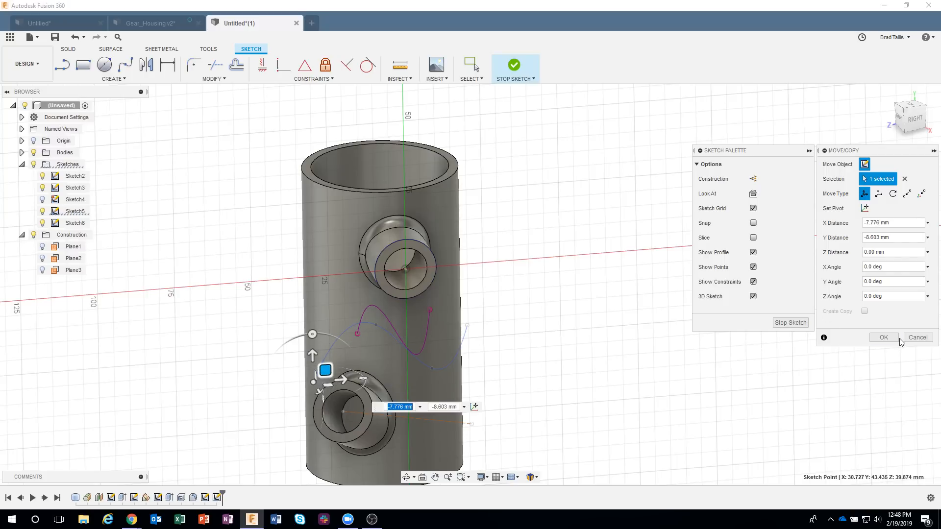
click(884, 337)
mouse_move(613, 426)
shift+middle_down()
mouse_move(637, 414)
mouse_move(607, 385)
mouse_move(635, 290)
shift+middle_up()
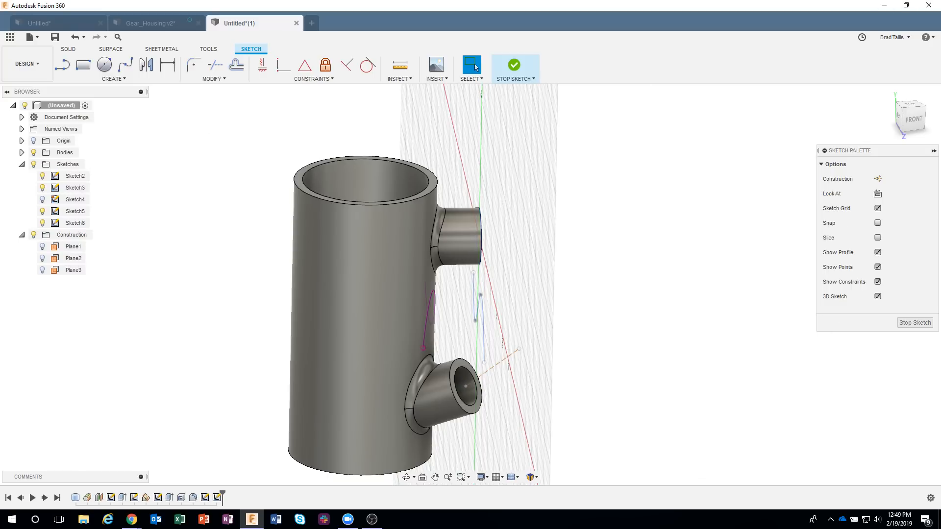
key(alt+Tab)
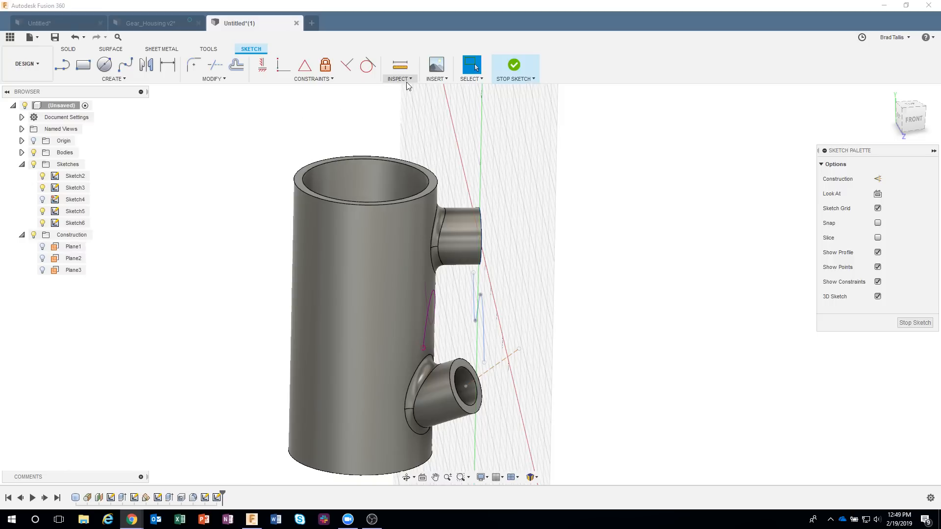
click(915, 322)
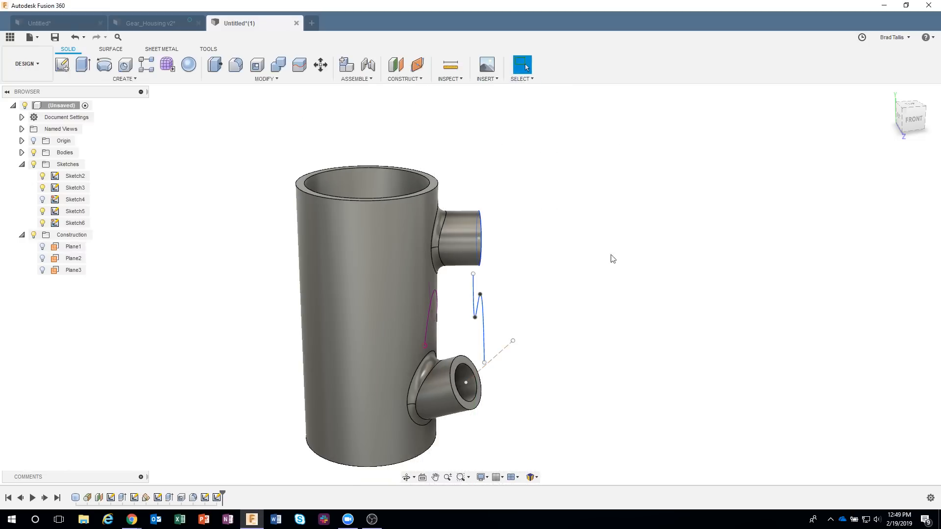
Create a construction axis perpendicular to the cylinder's outer face at a point on the side away from the bosses
click(404, 79)
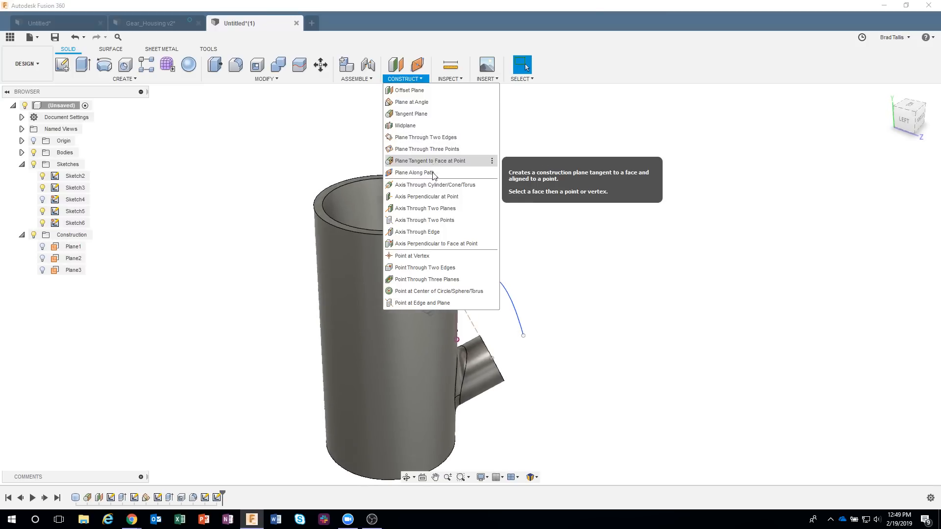
click(427, 196)
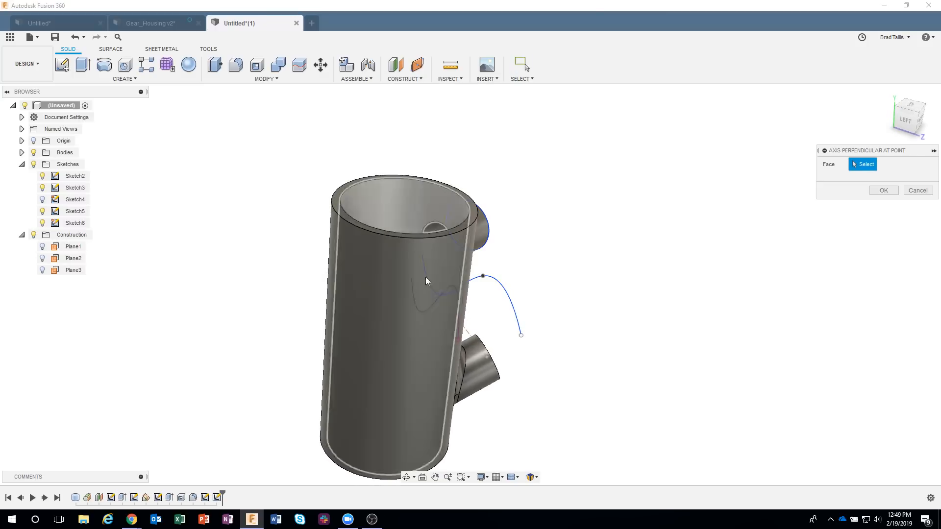
click(388, 350)
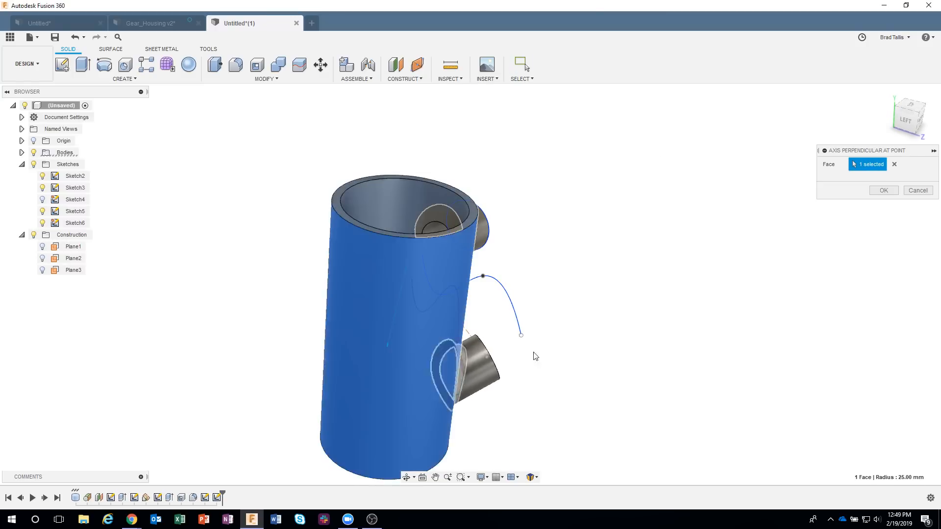
click(882, 191)
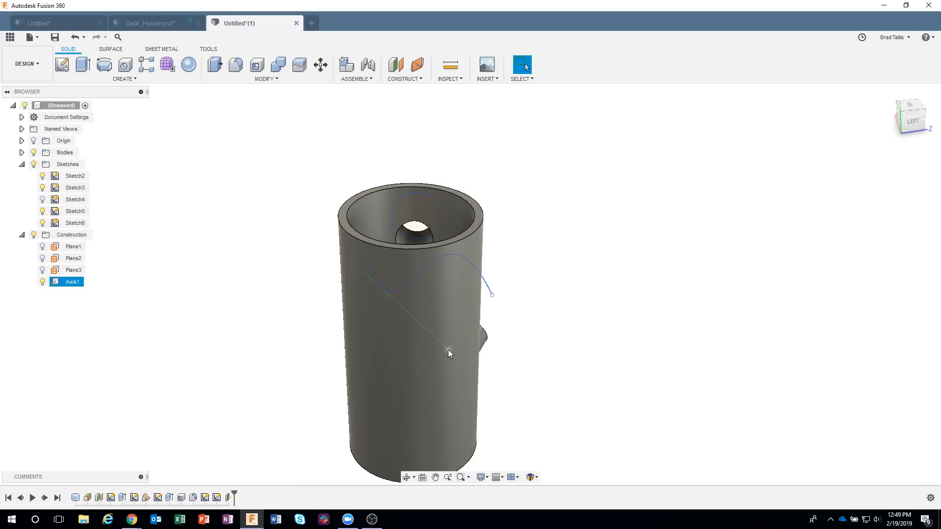
drag(448, 349, 505, 387)
shift+middle_drag(561, 348, 498, 336)
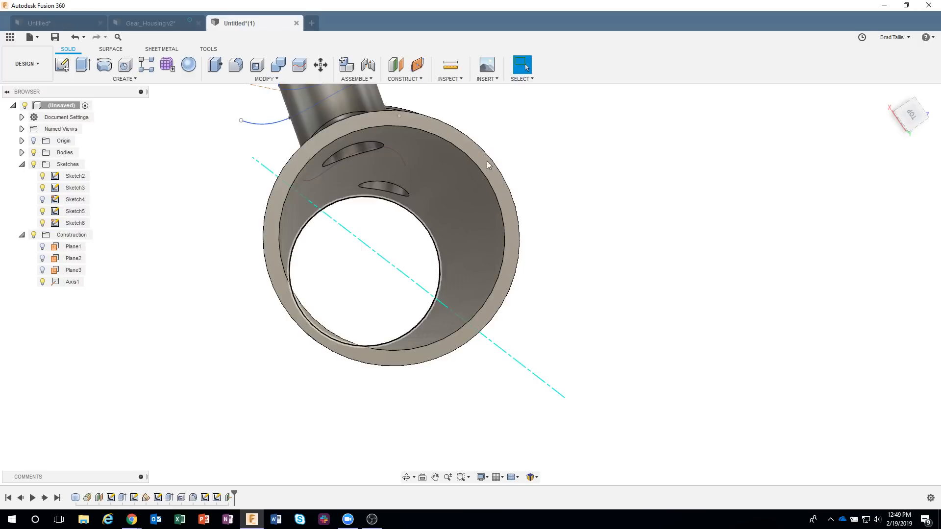
shift+middle_drag(487, 162, 494, 383)
click(509, 384)
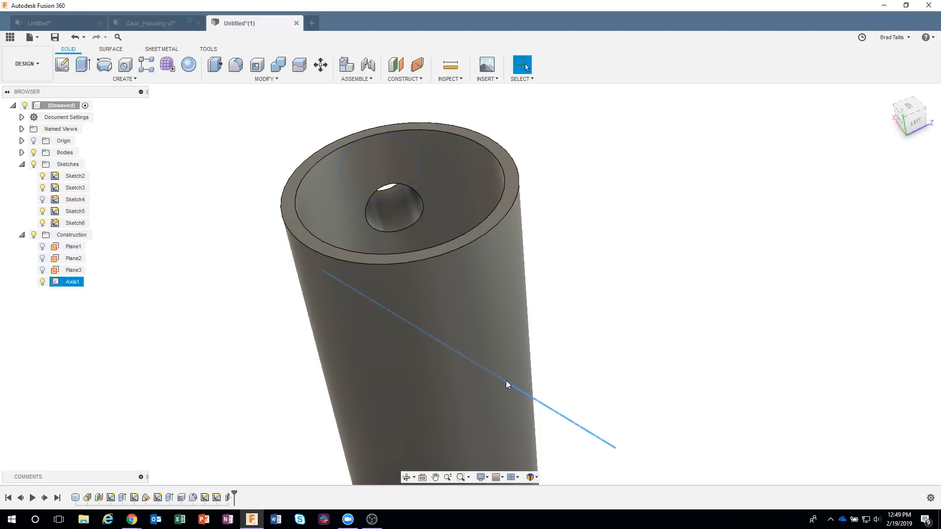
shift+middle_drag(689, 309, 595, 206)
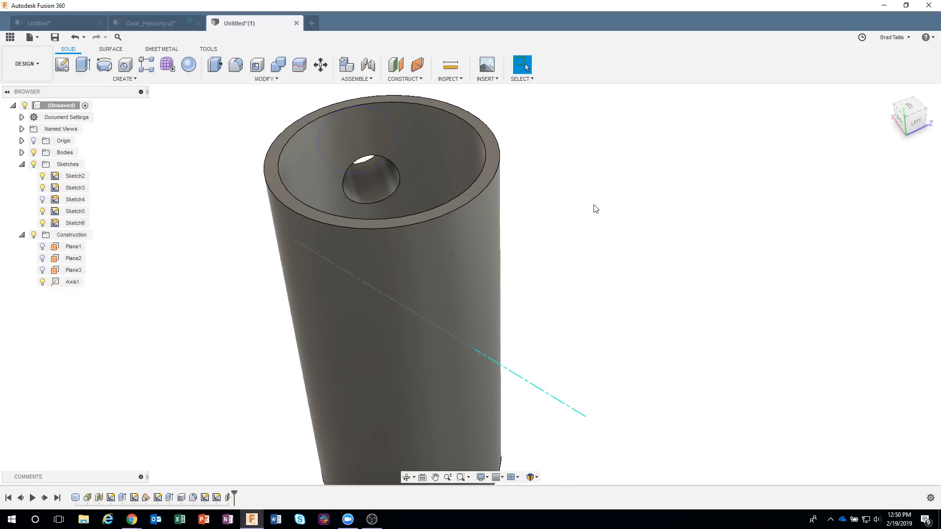
Create a construction plane tangent to the cylinder's outer face at an angle of 0 degrees
click(401, 78)
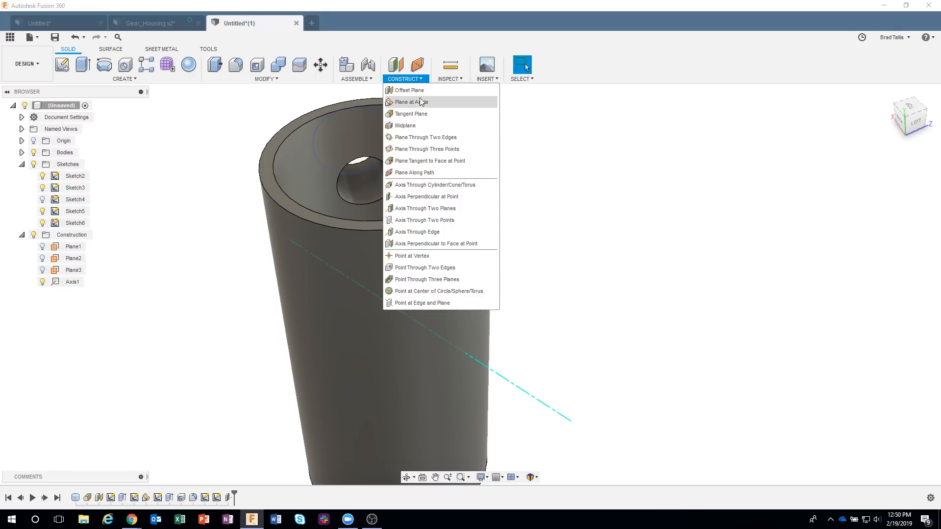
click(419, 113)
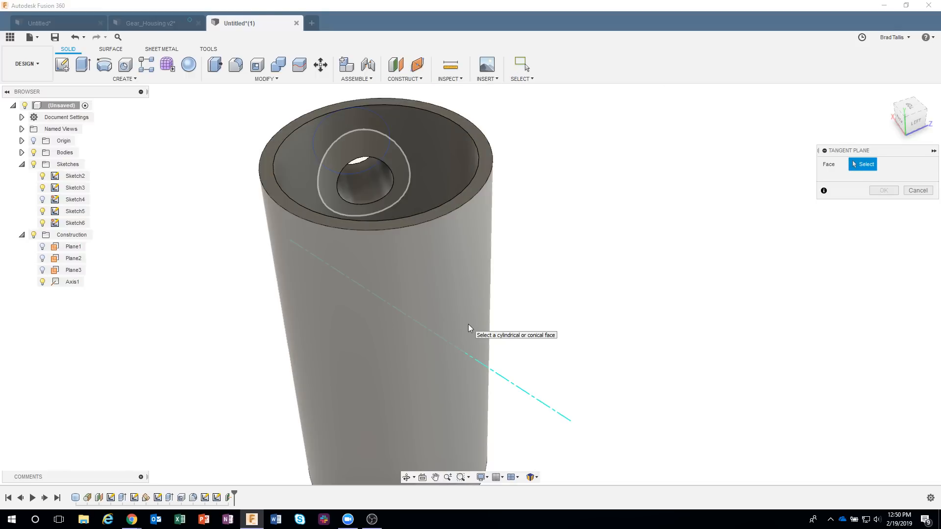
click(469, 324)
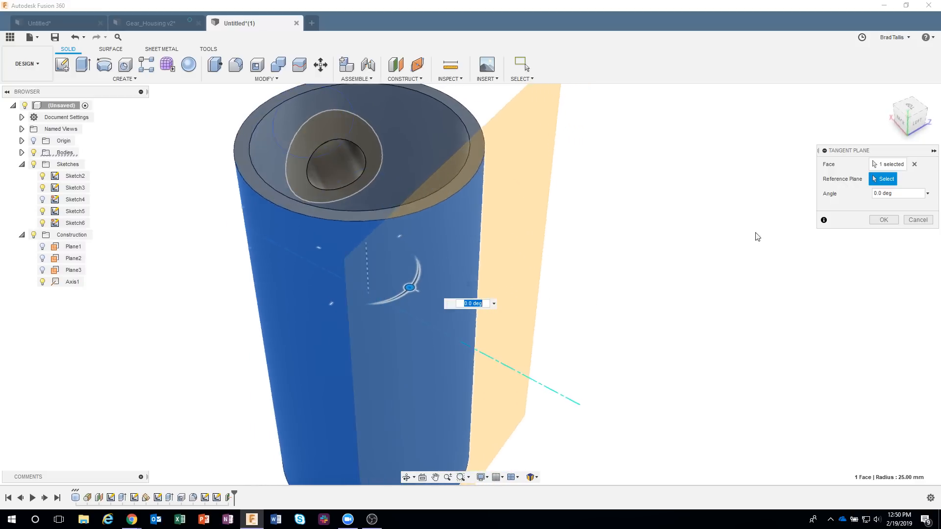
click(884, 220)
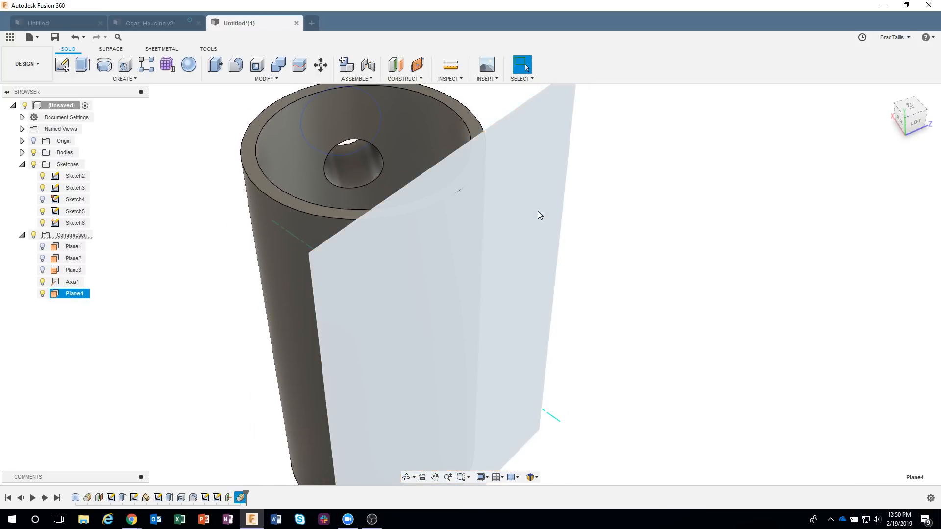
Start a sketch on the tangent plane, project the construction axis into it, and finish the sketch
right_click(537, 211)
click(538, 262)
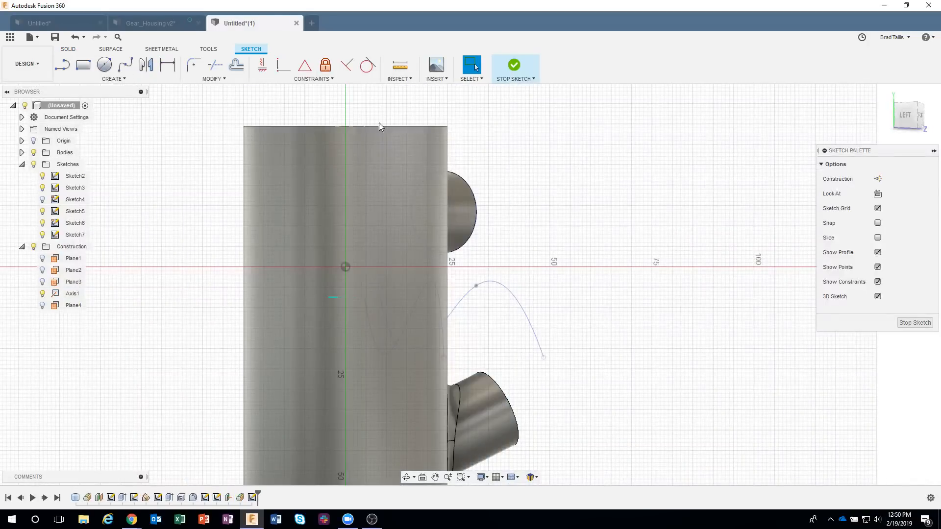
click(98, 80)
mouse_move(117, 250)
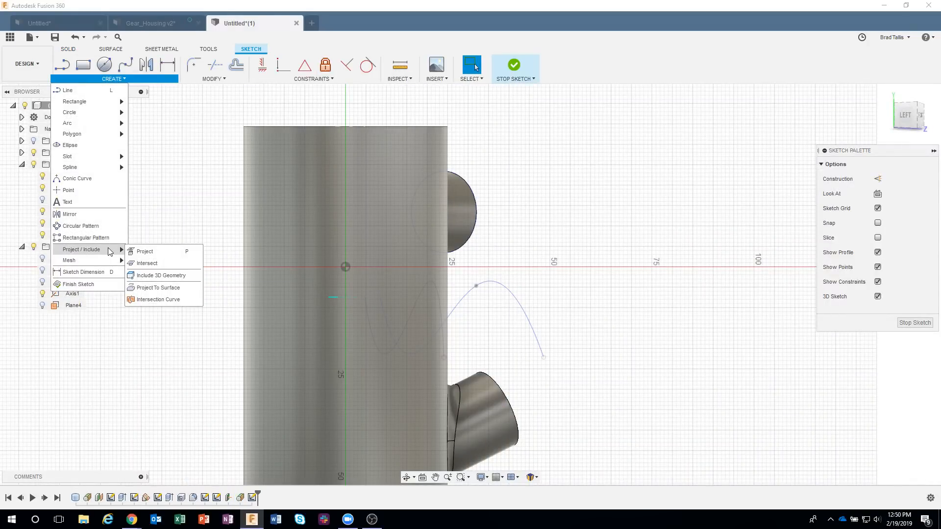
click(140, 255)
mouse_move(194, 268)
shift+middle_down()
mouse_move(307, 373)
mouse_move(338, 338)
mouse_move(657, 350)
mouse_move(564, 384)
mouse_move(490, 354)
shift+middle_up()
click(299, 373)
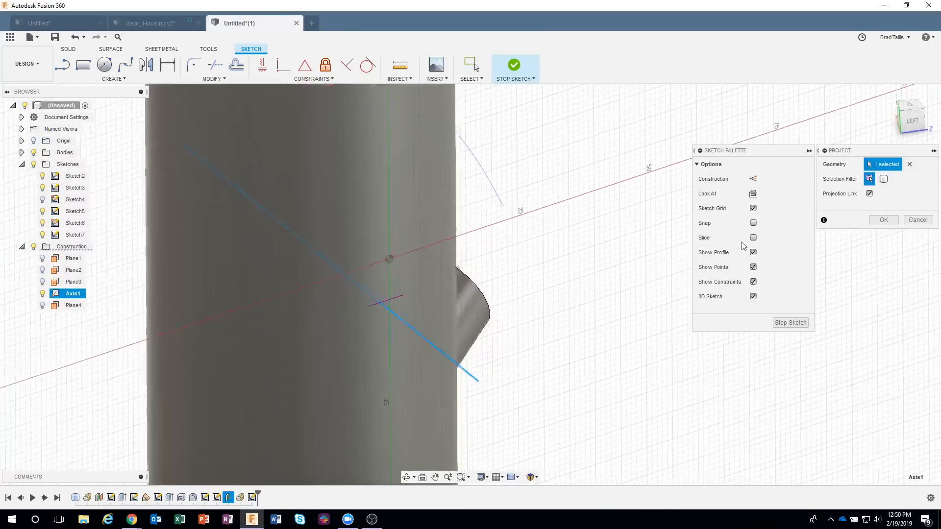
click(882, 220)
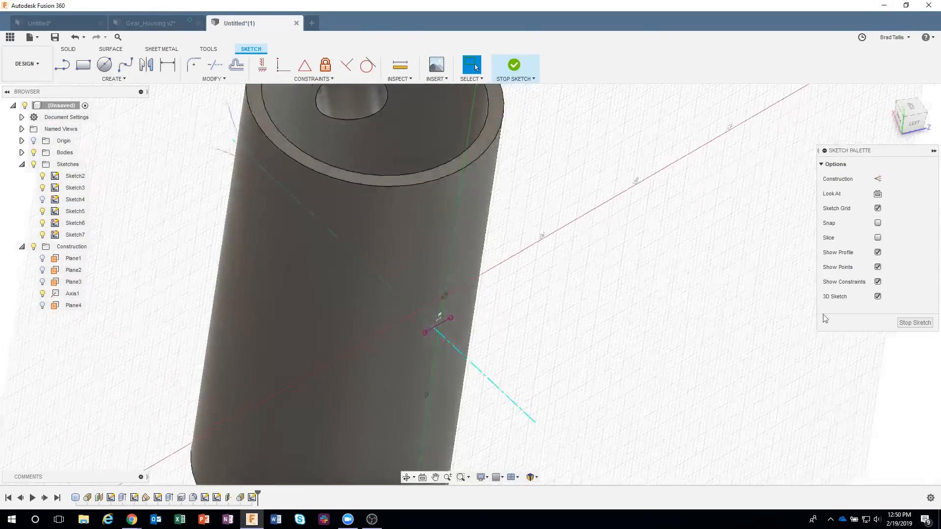
click(924, 323)
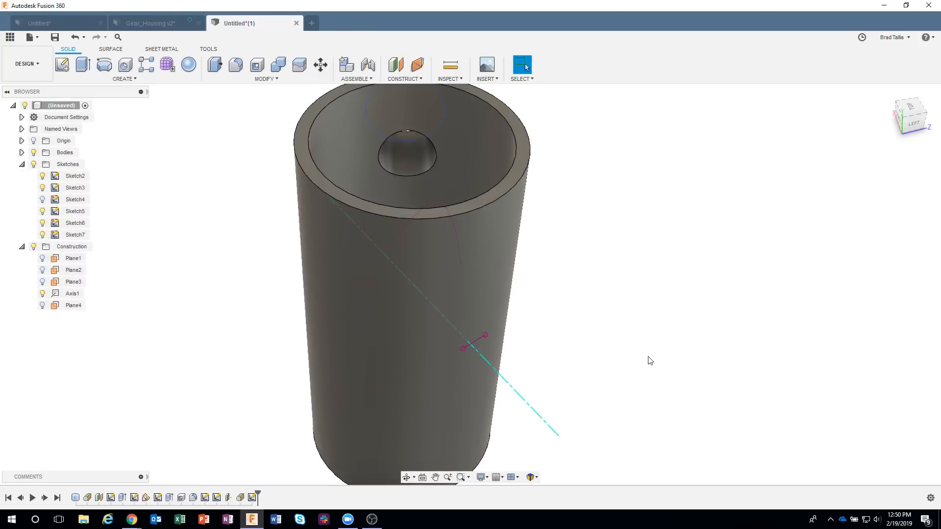
Undo the projected-axis sketch and the tangent construction plane
click(75, 40)
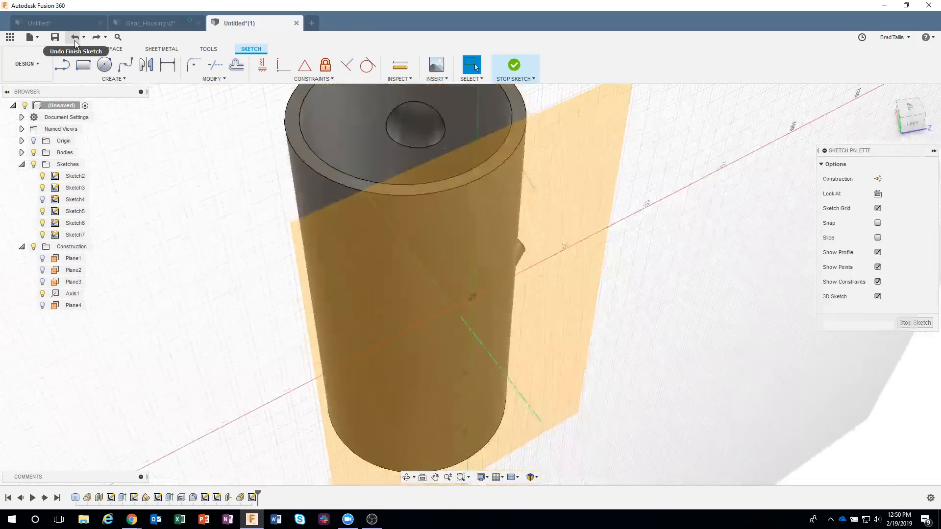
click(75, 40)
click(74, 40)
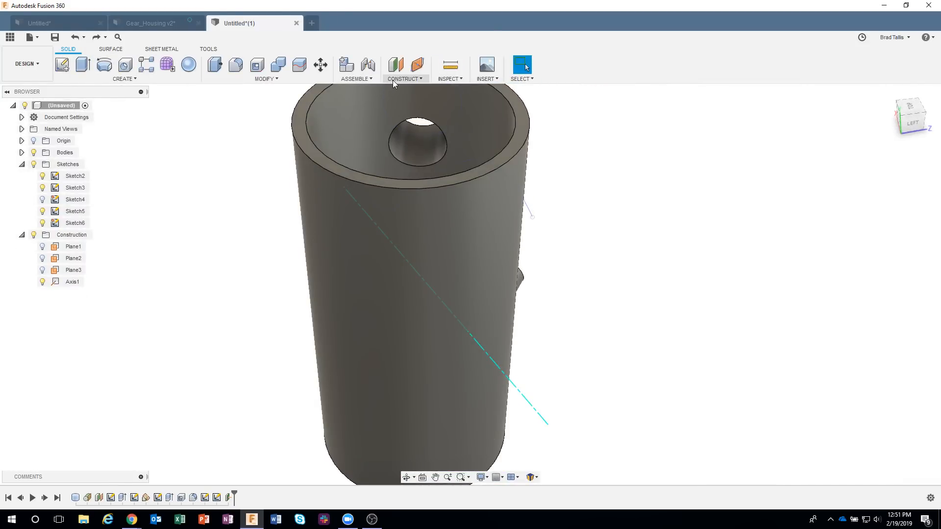
click(393, 81)
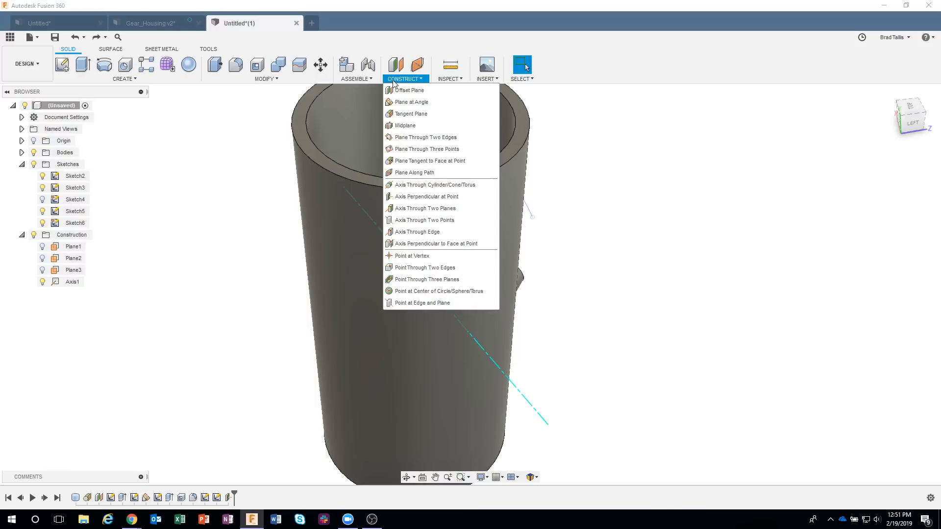
click(414, 172)
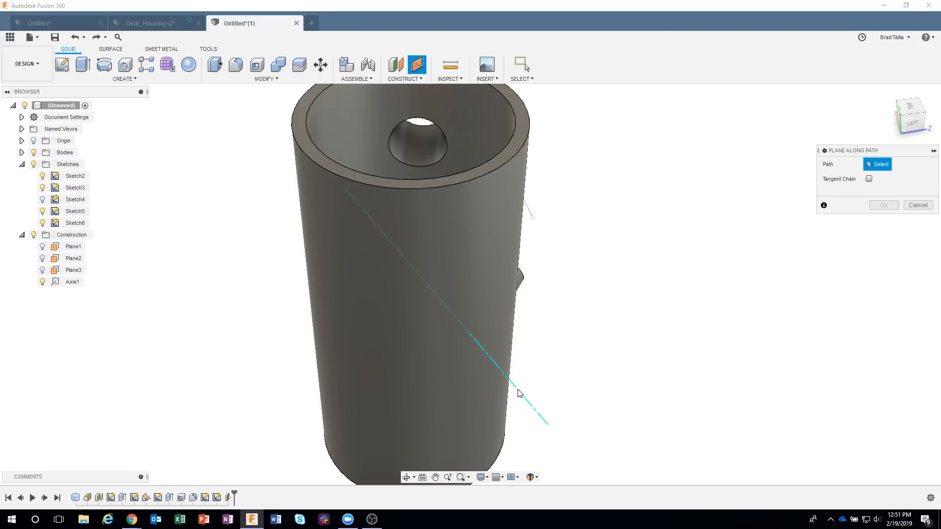
shift+middle_drag(555, 394, 496, 345)
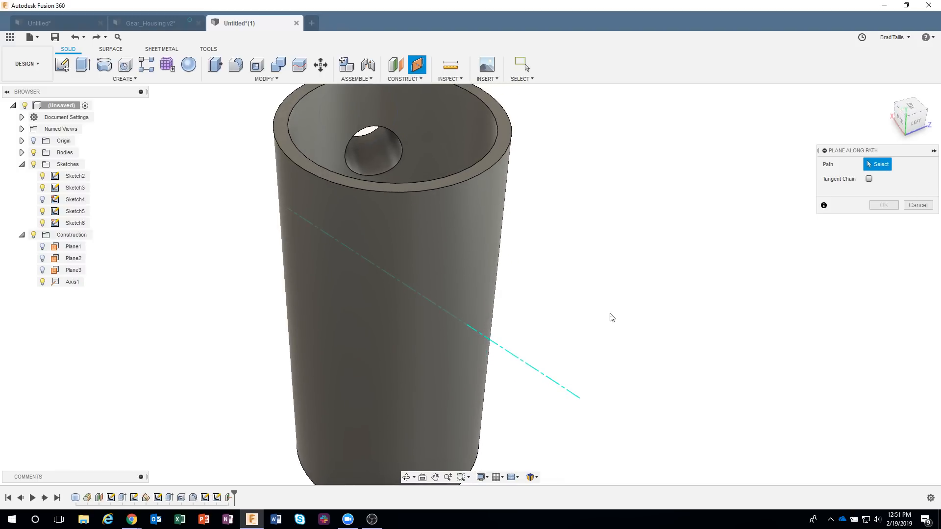
click(916, 205)
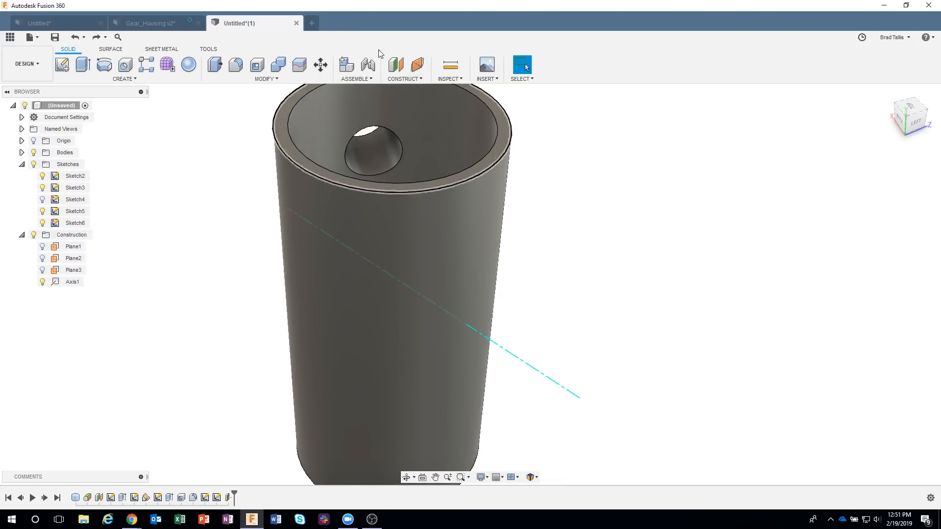
Create a construction plane at an angle of 0 degrees through the perpendicular construction axis
click(407, 81)
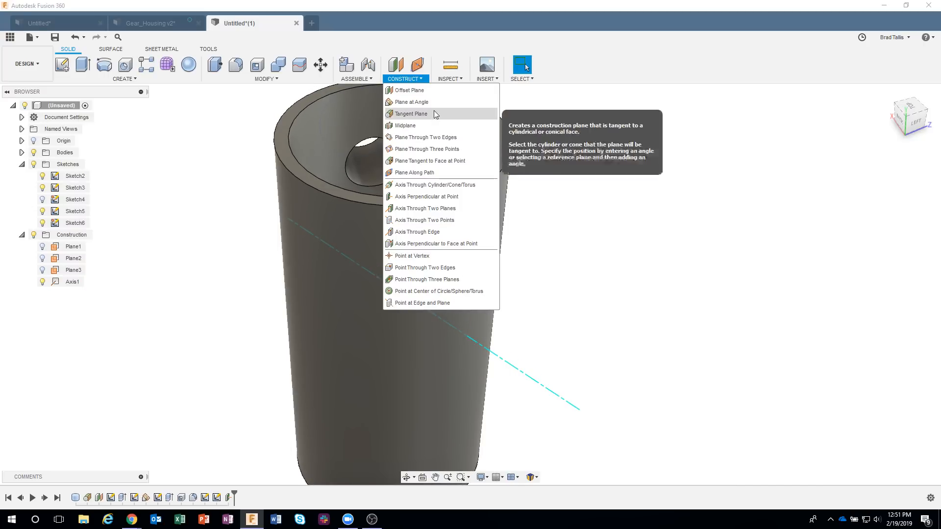
click(433, 101)
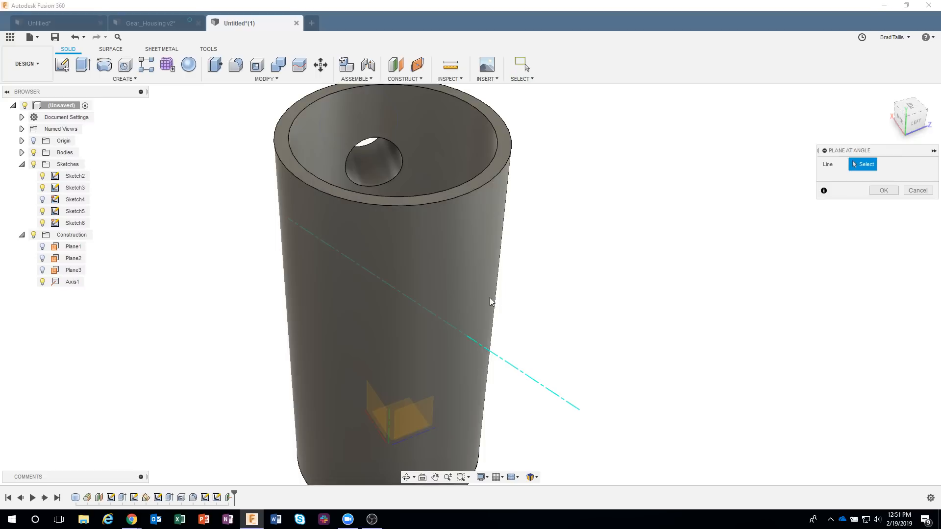
click(496, 356)
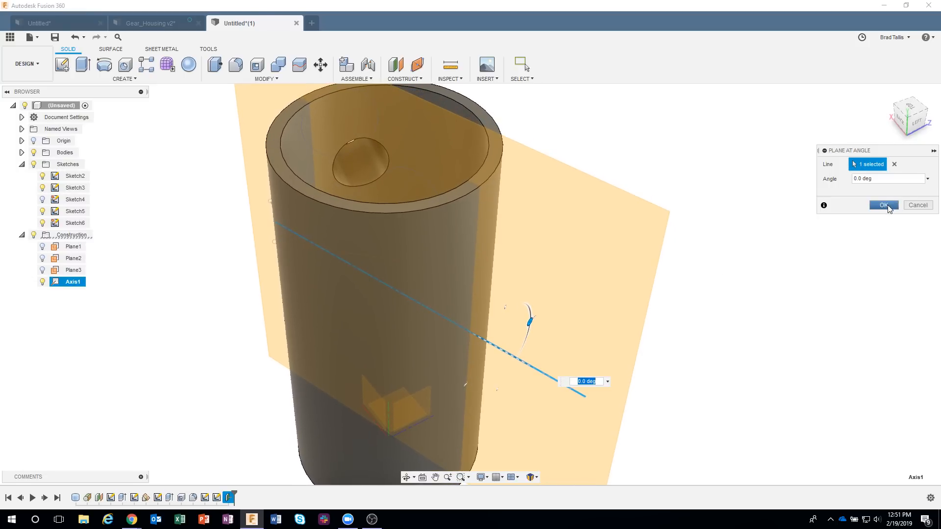
click(884, 206)
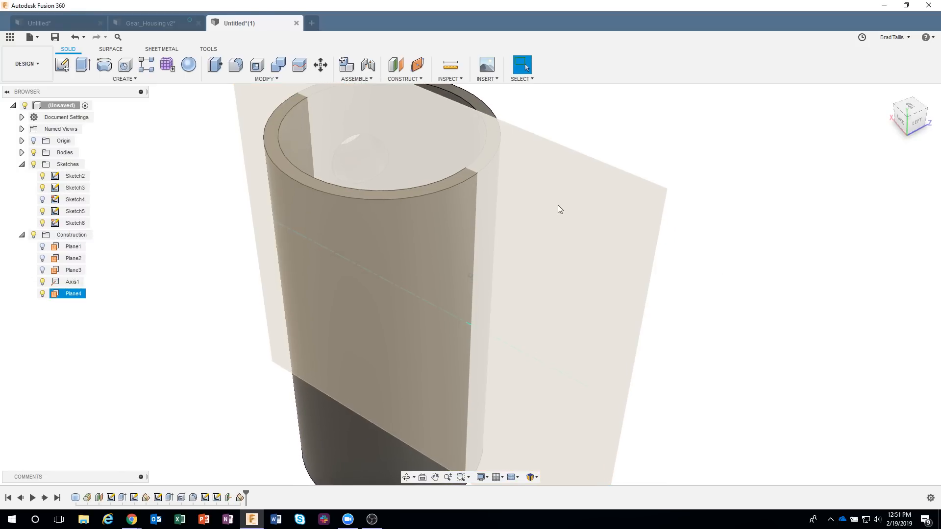
Start a sketch on the new angled plane and project the cylinder's outer face into it with Projection Link on
right_click(558, 208)
click(558, 257)
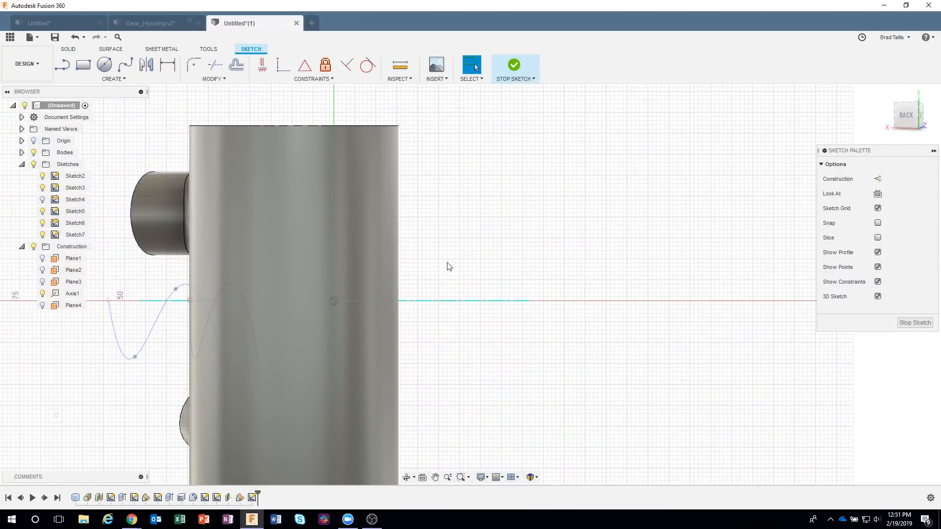
key(p)
click(370, 269)
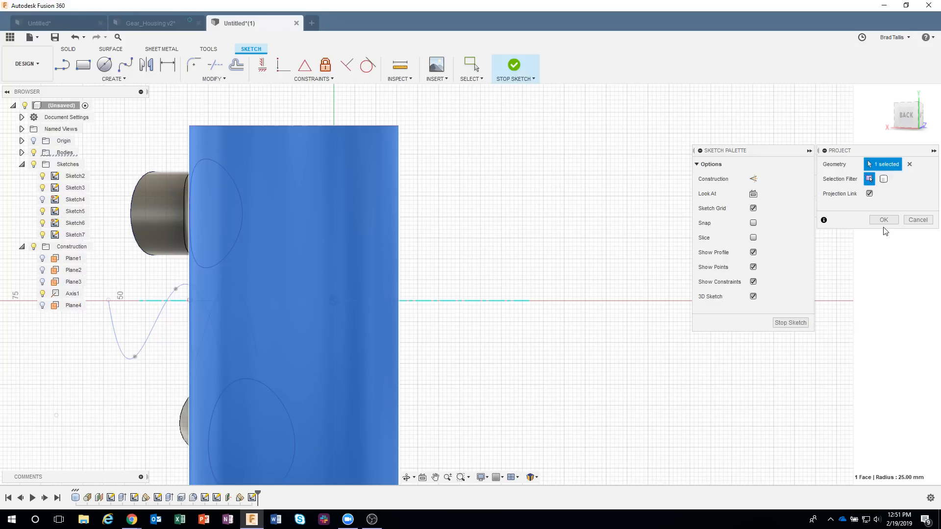
click(884, 220)
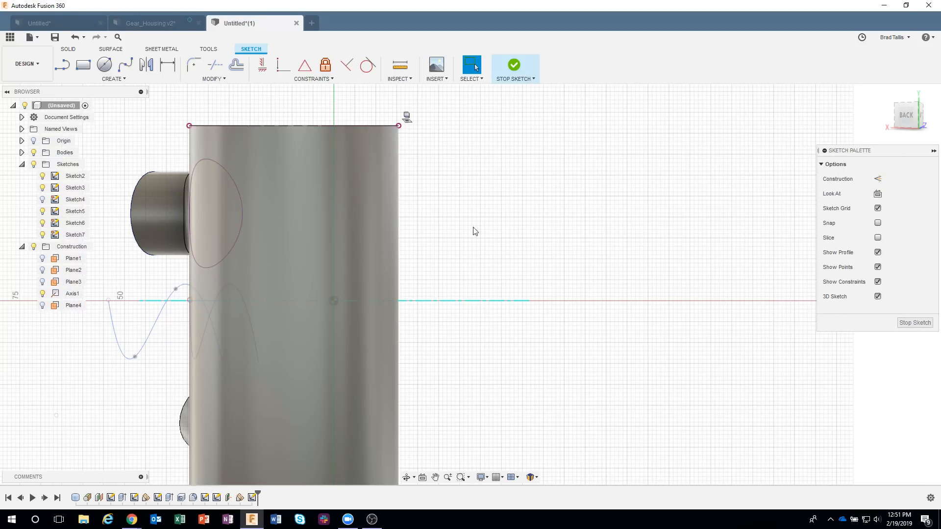
Draw a line between the projected top and bottom edge endpoints on the side away from the bosses, and finish the sketch
scroll(474, 228, down, 3)
middle_drag(486, 236, 490, 180)
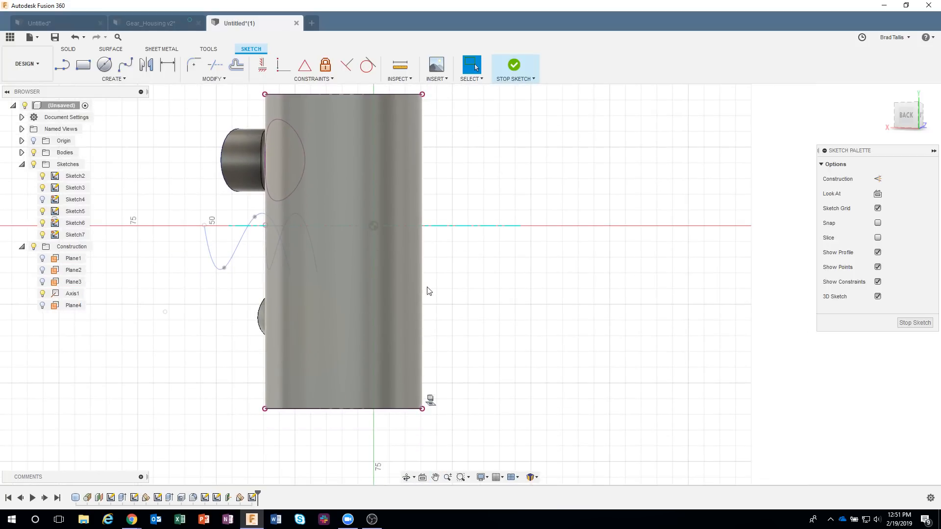
key(l)
click(422, 94)
double_click(422, 408)
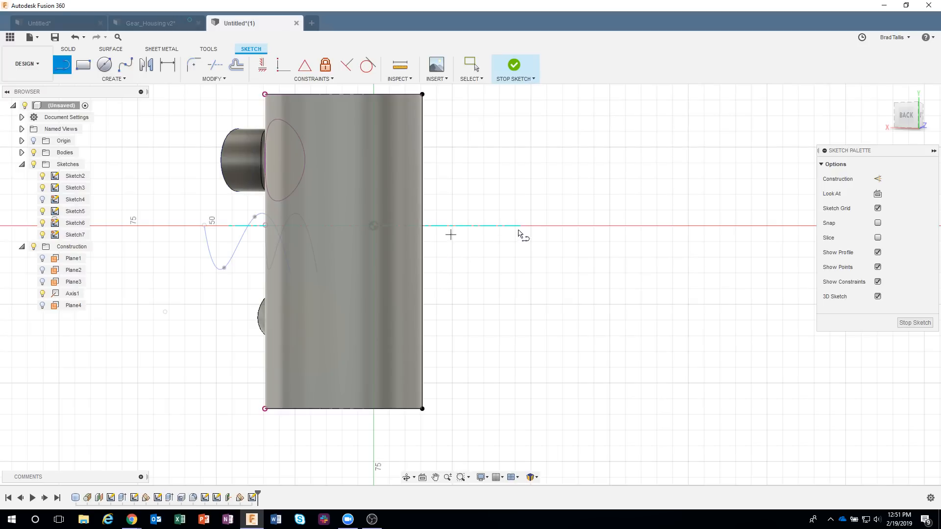
click(907, 323)
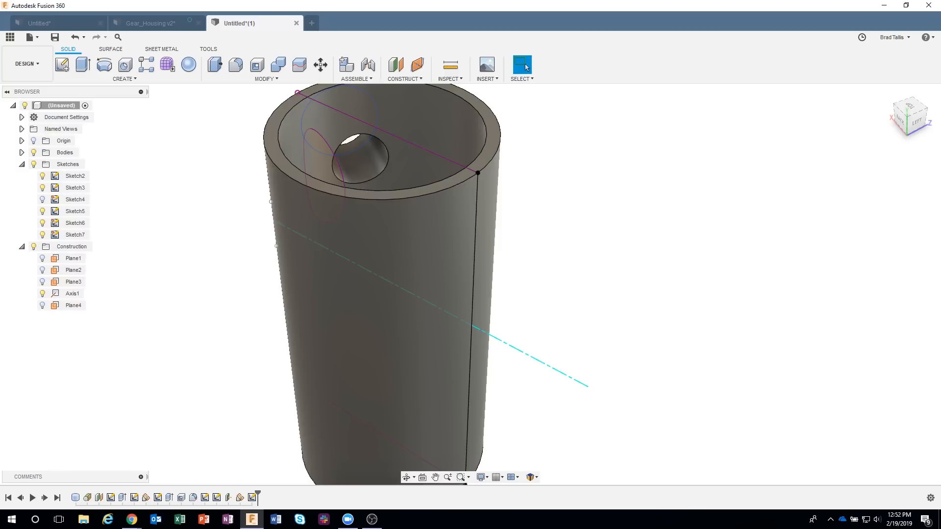
key(alt+Tab)
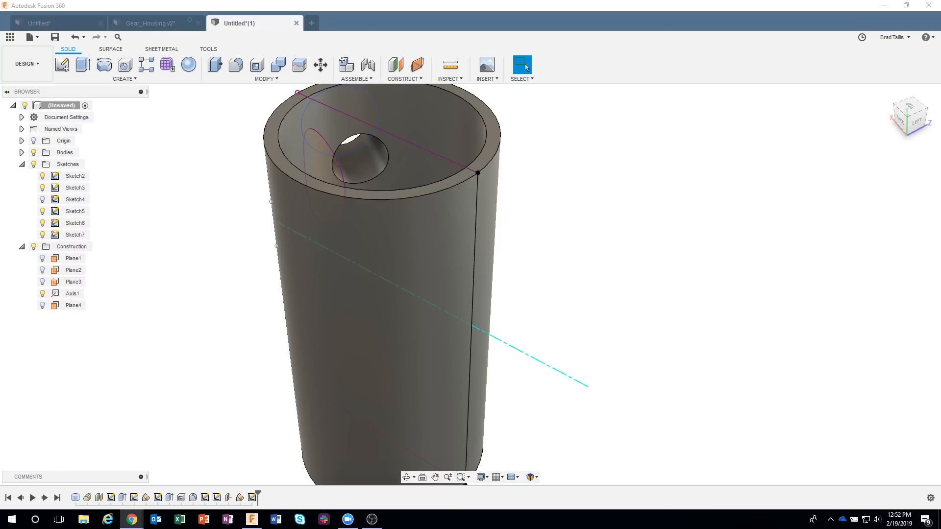